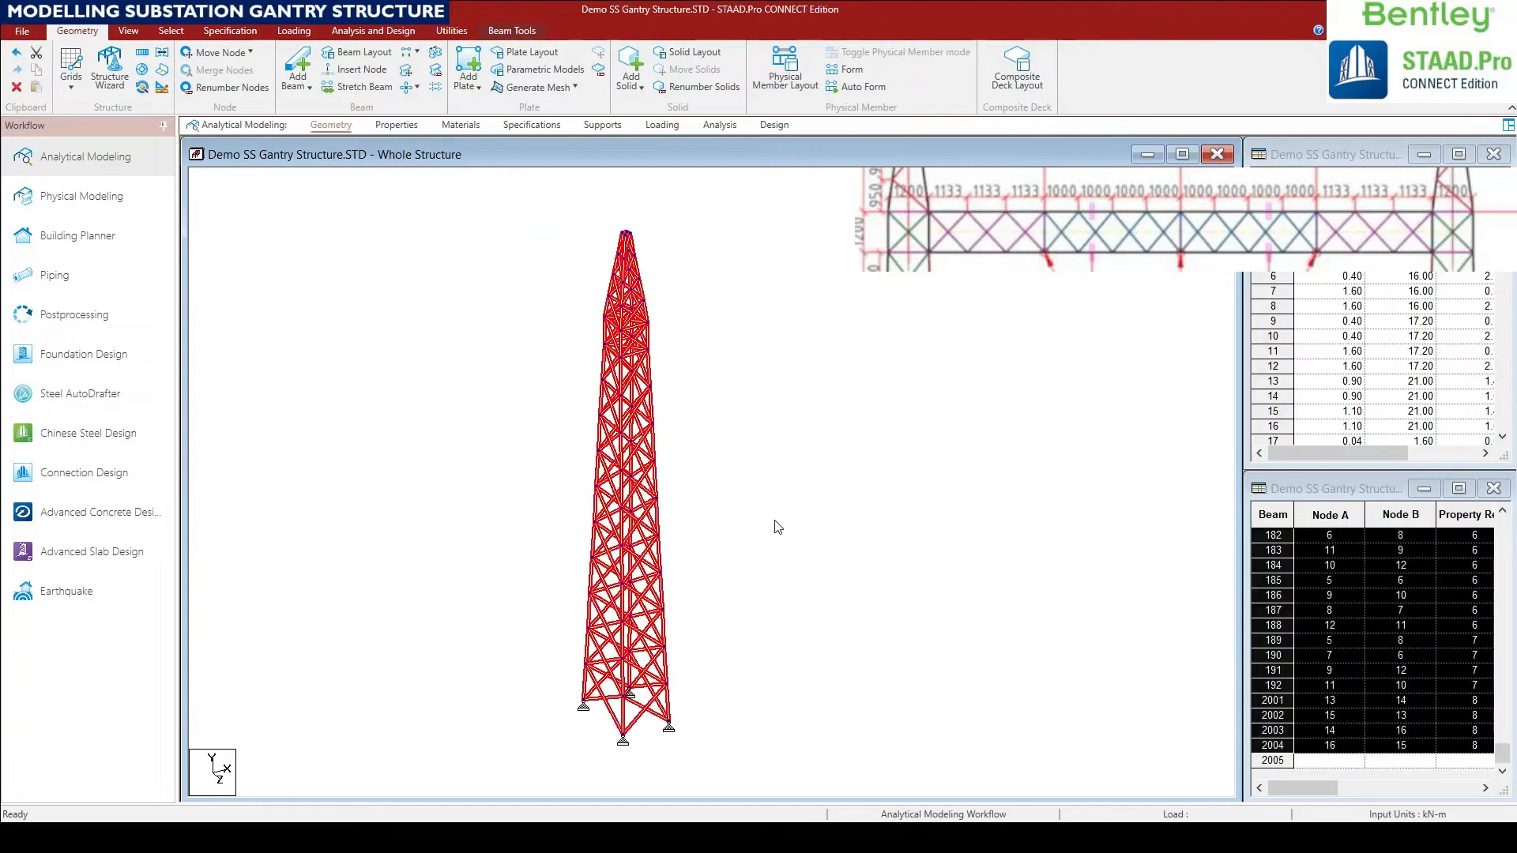
Paste a copy of the selected tower offset by 16 m in X.
middle_drag(778, 521, 728, 537)
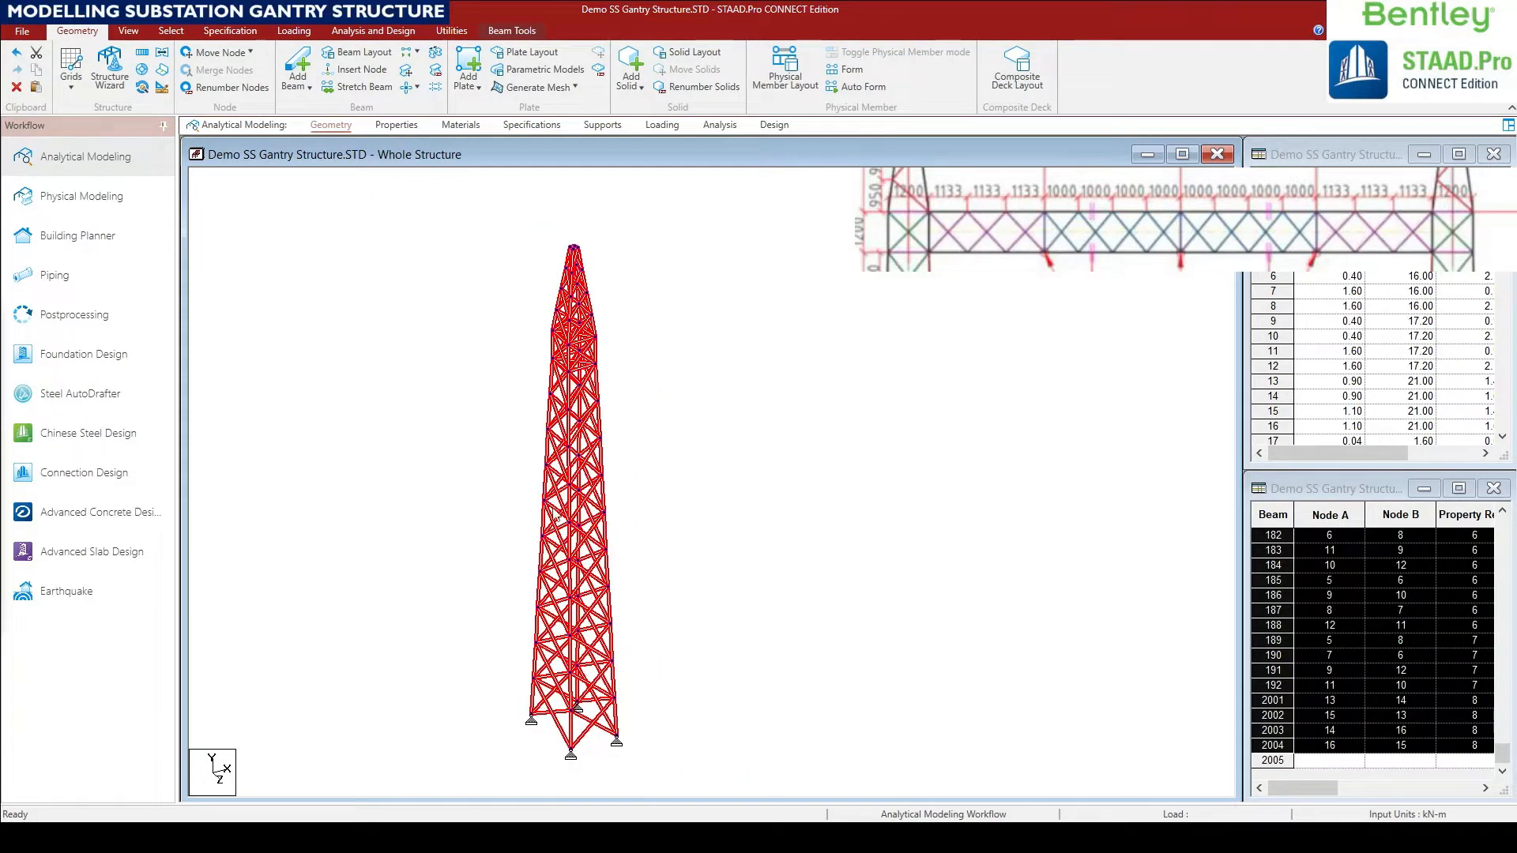
key(ctrl+v)
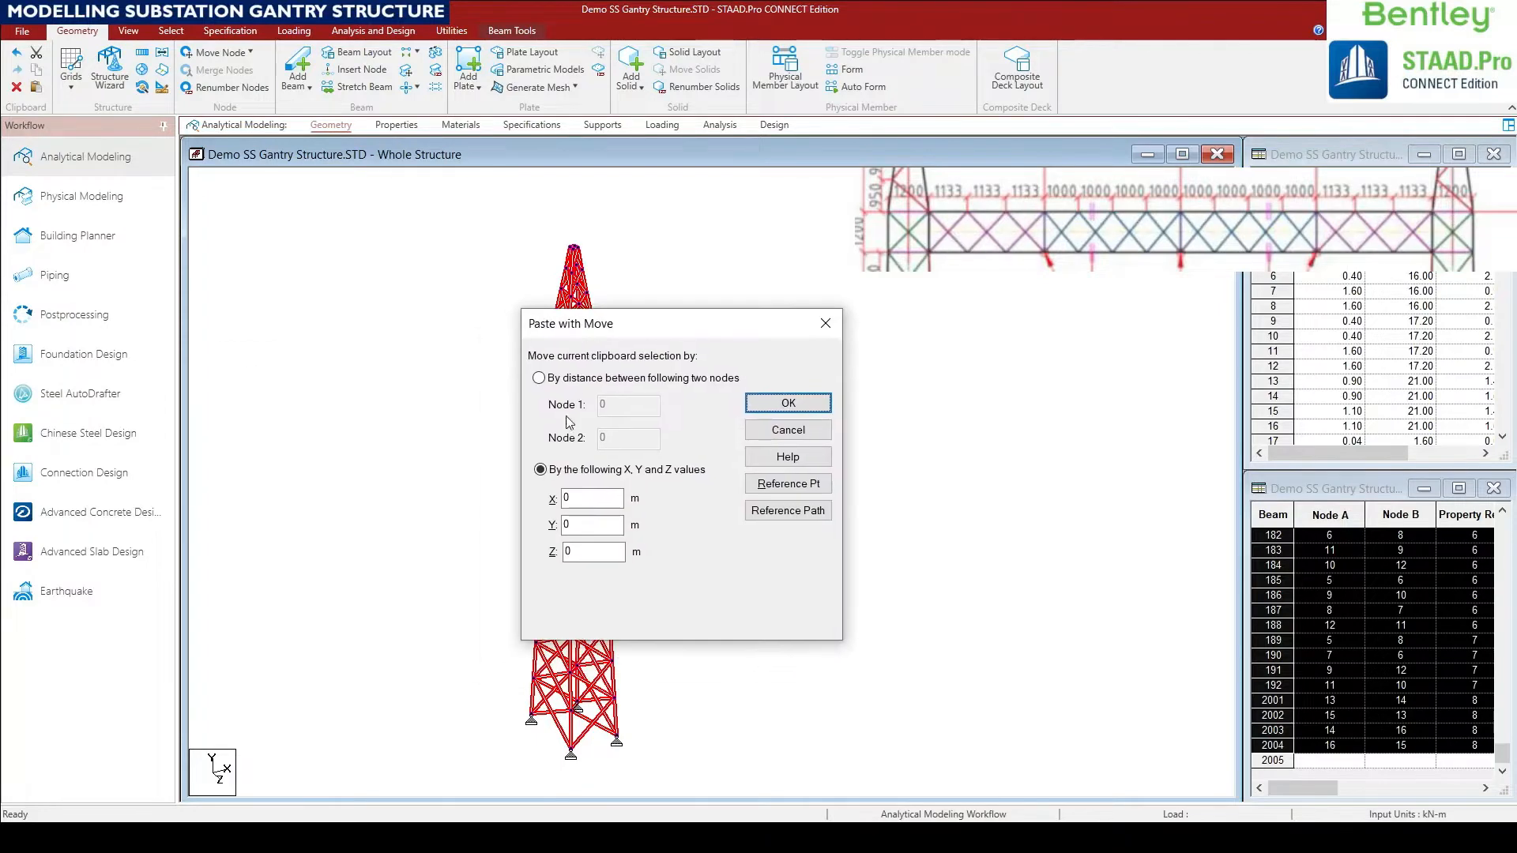
click(578, 499)
text(16)
click(787, 403)
click(510, 588)
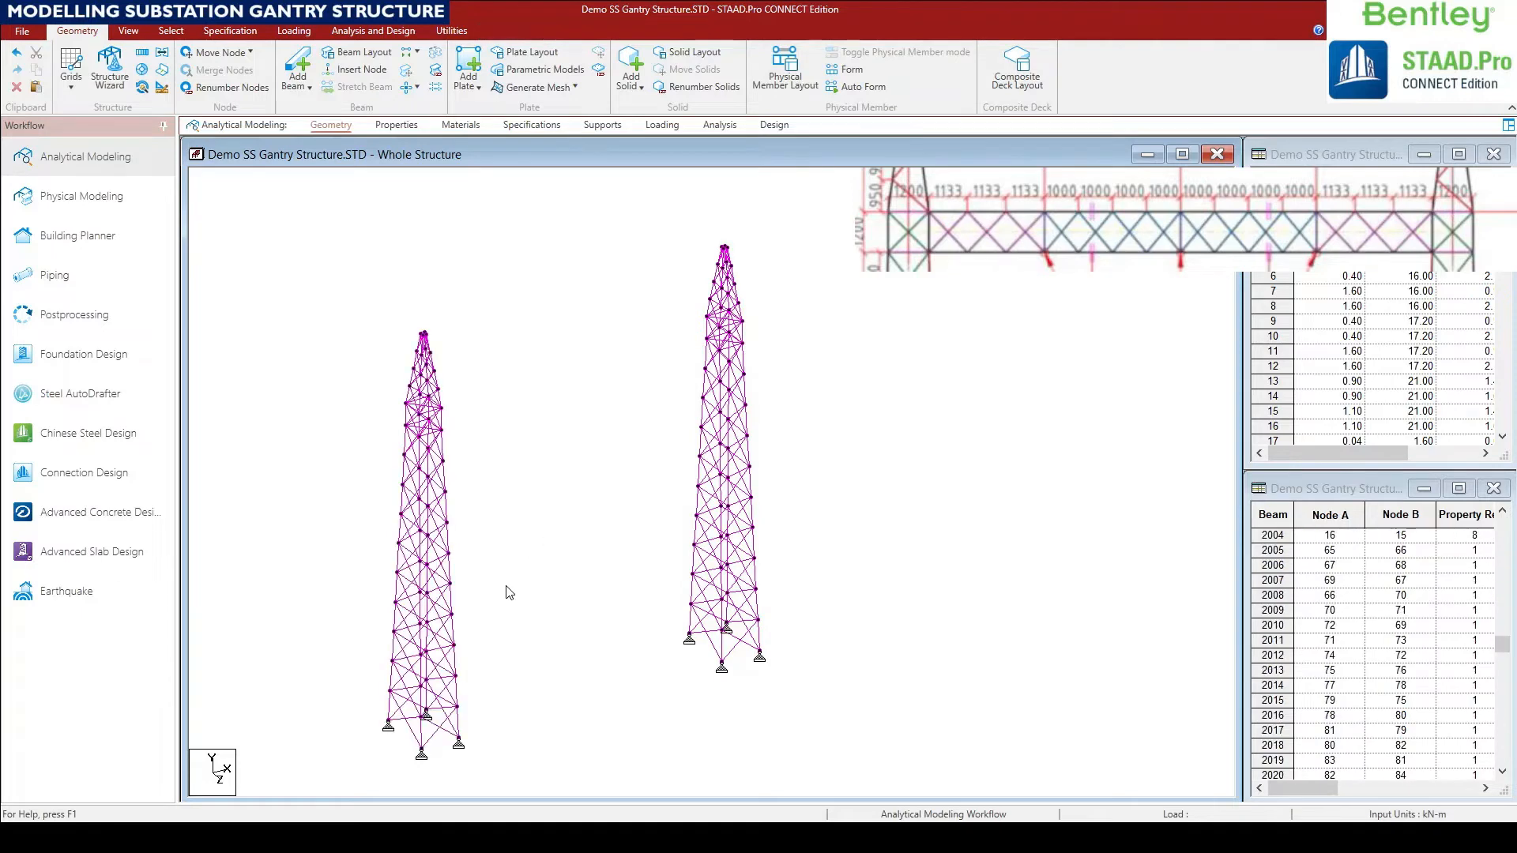
Maximize the whole-structure view window for work on the upper portions of both towers.
middle_drag(509, 588, 535, 589)
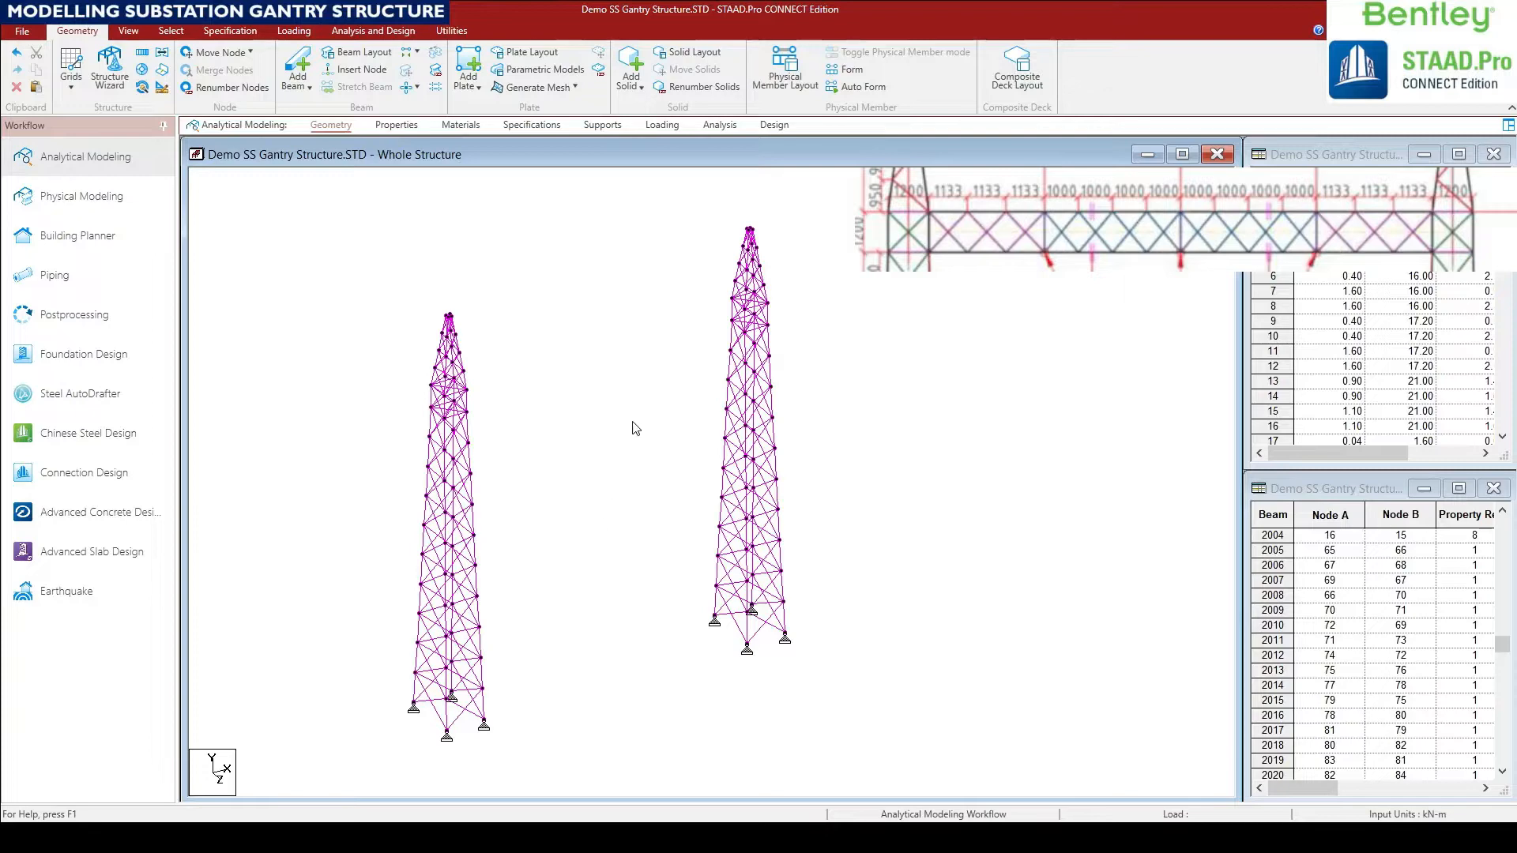
scroll(636, 428, up, 5)
scroll(799, 393, up, 4)
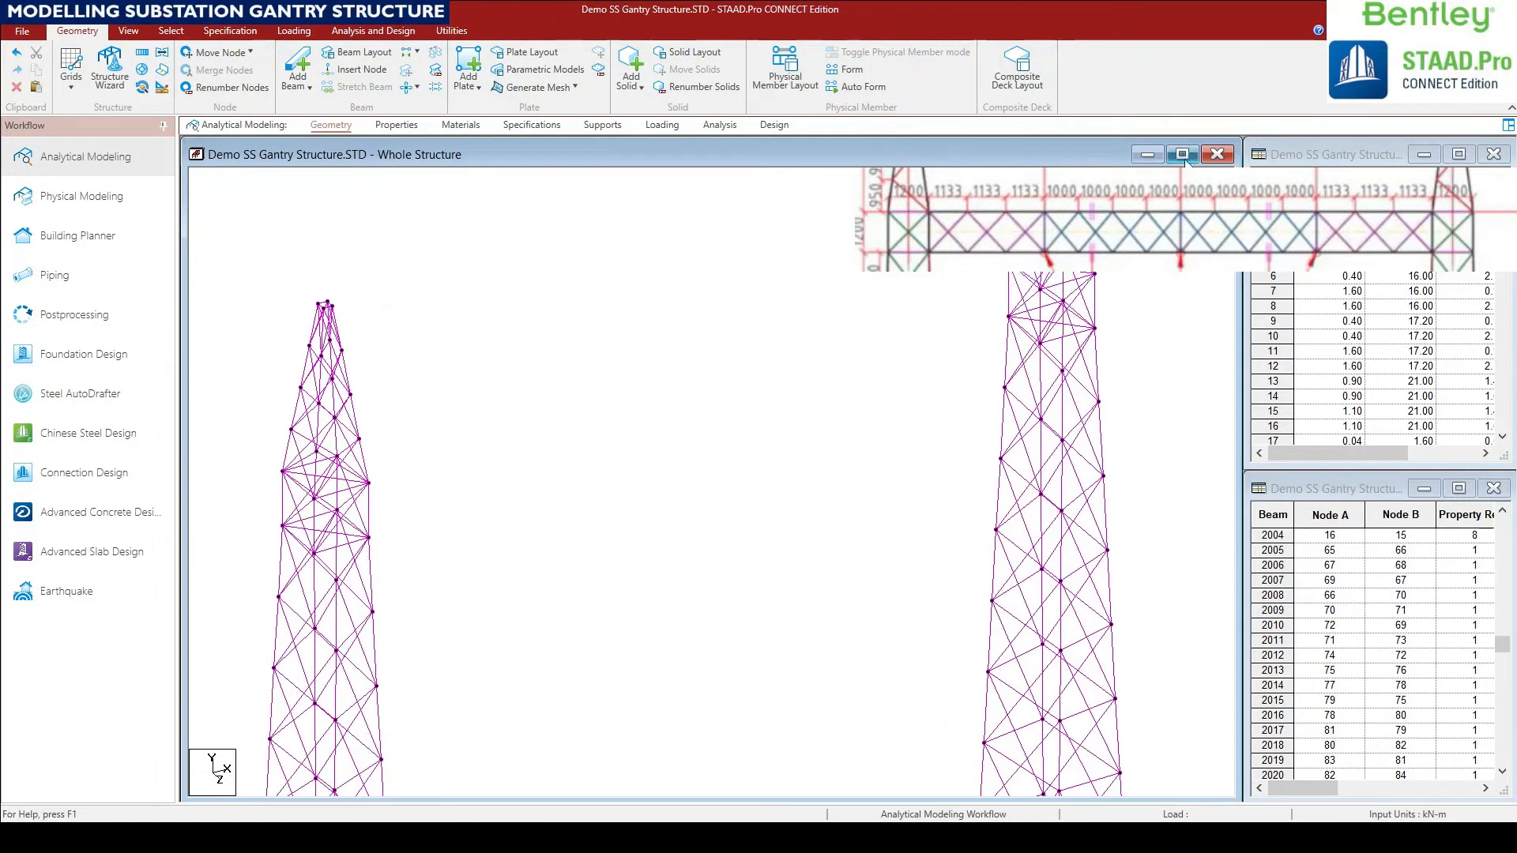
click(1189, 157)
scroll(995, 324, up, 5)
scroll(957, 411, down, 3)
scroll(940, 356, up, 3)
scroll(936, 466, up, 3)
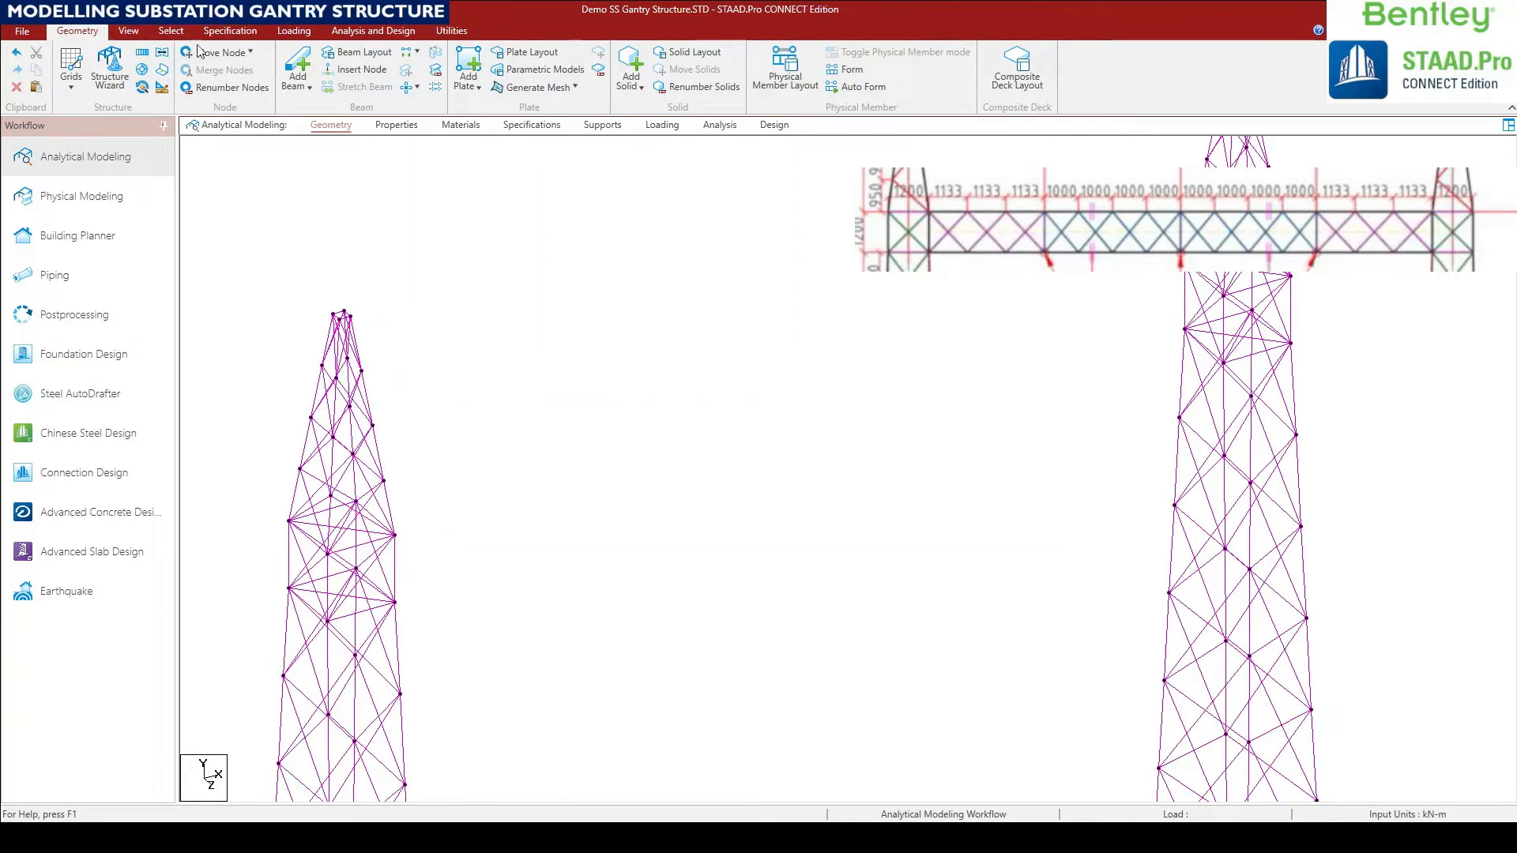
Add four parallel chord beams joining the facing nodes of the two towers at the top and bottom gantry levels, then end beam drawing.
click(296, 62)
click(395, 603)
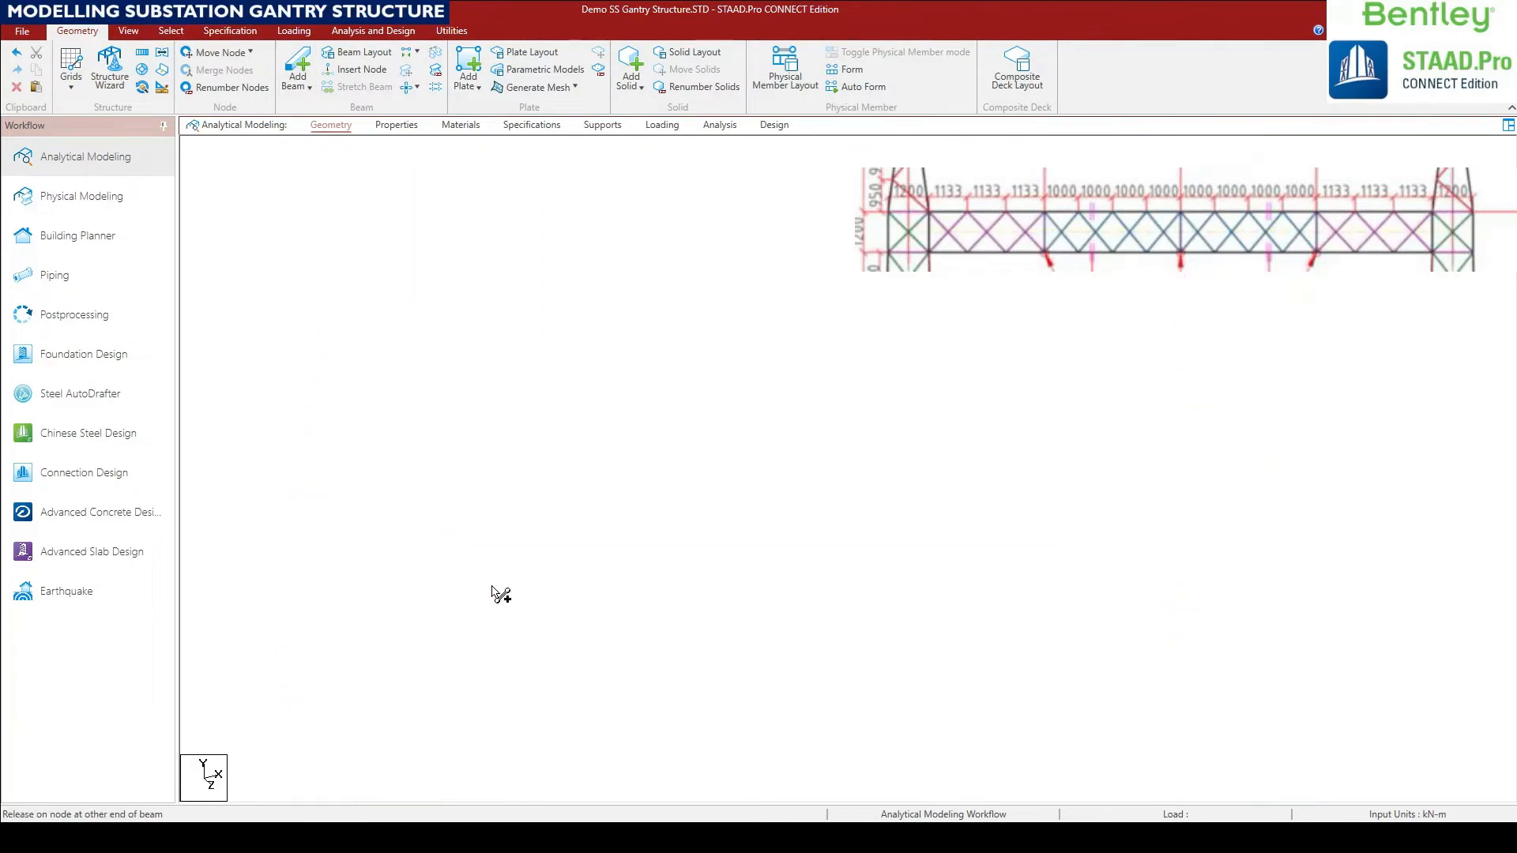
click(1223, 364)
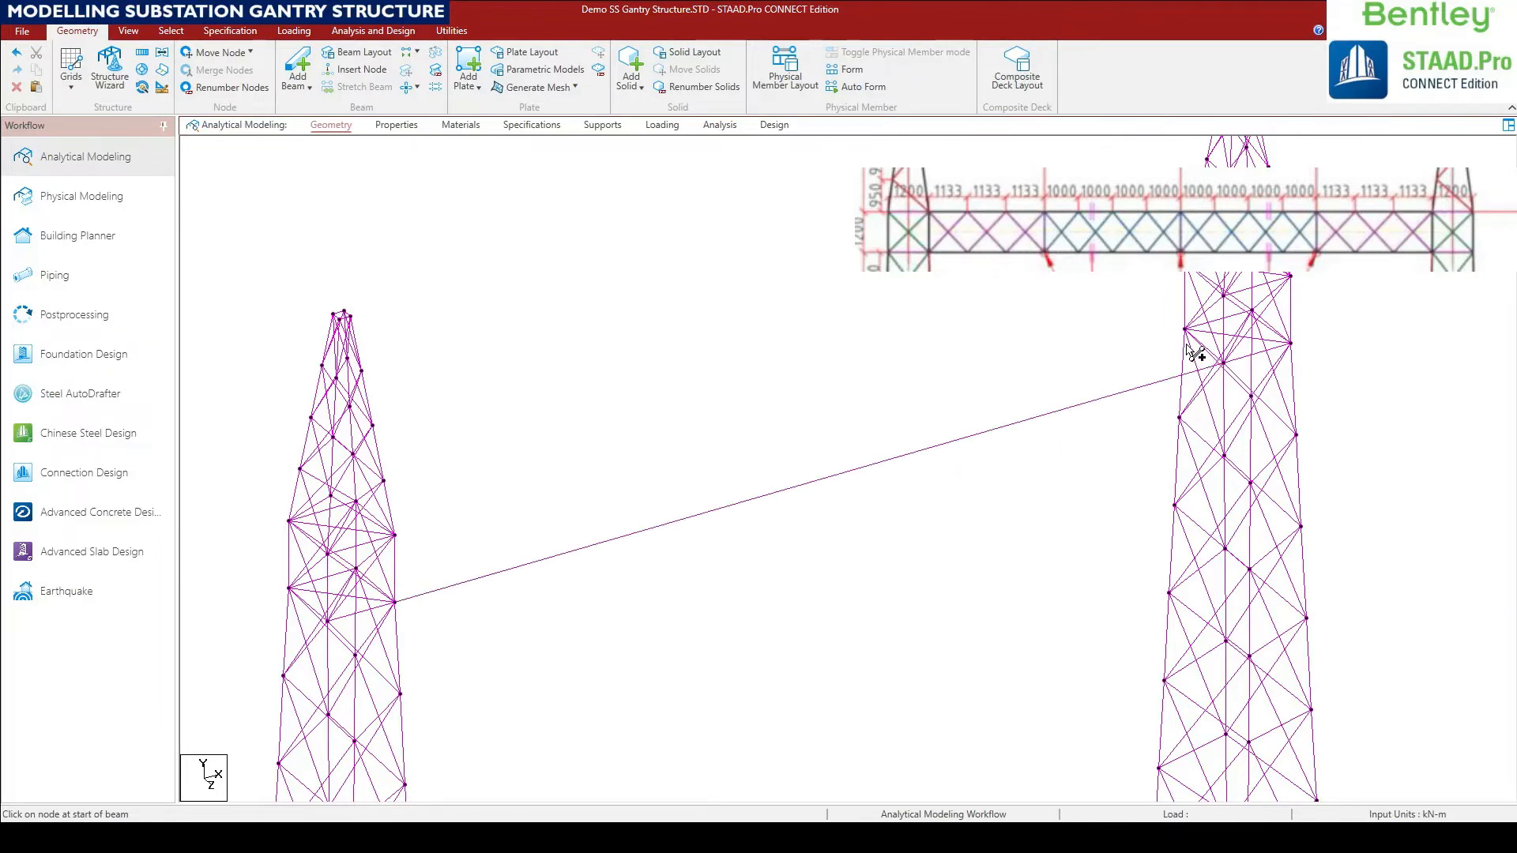
drag(1187, 332, 1292, 278)
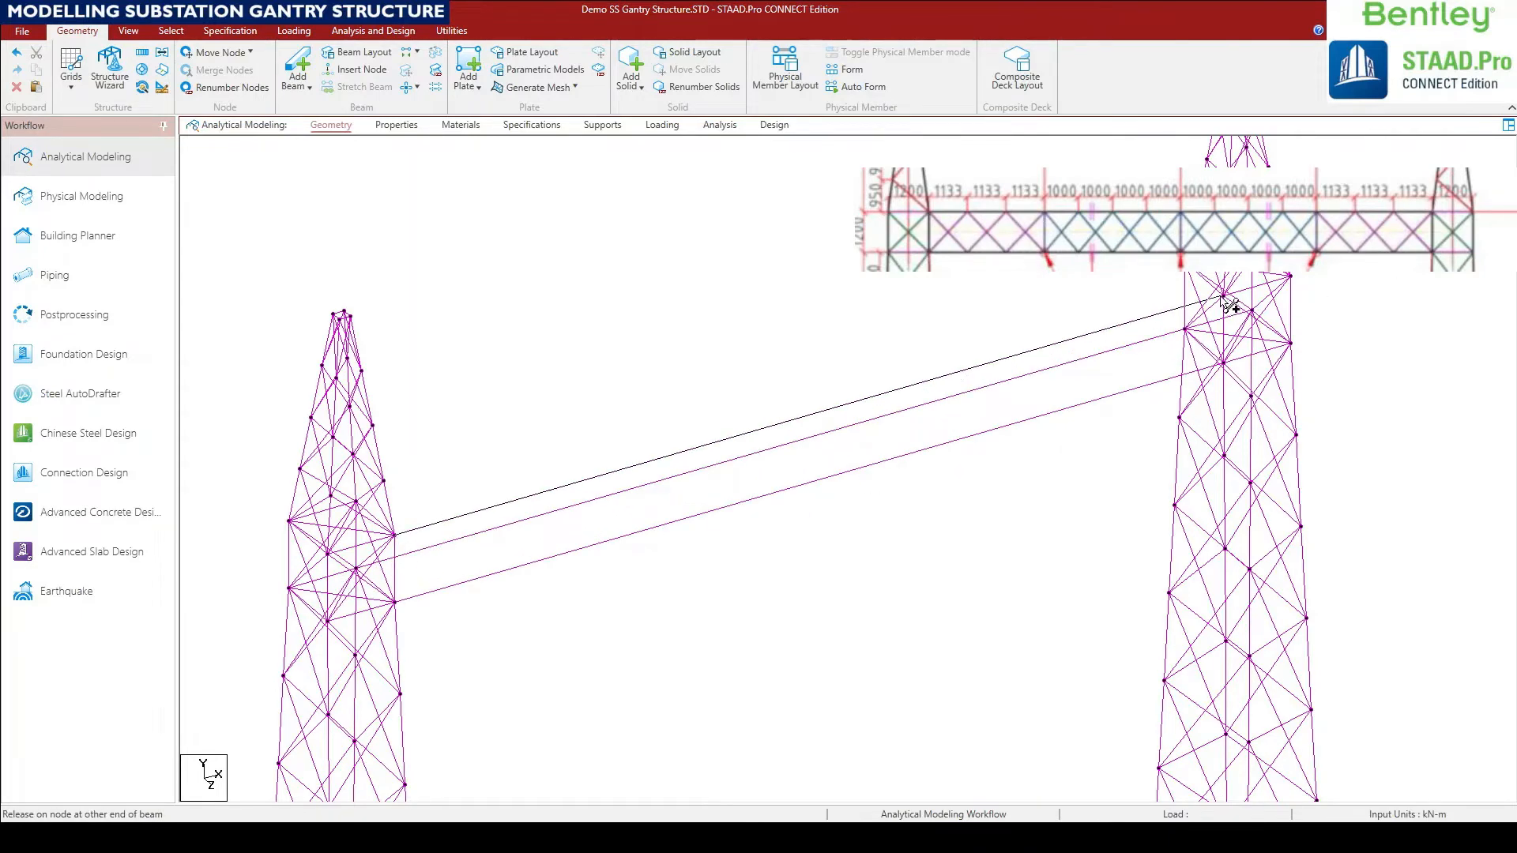
drag(1193, 277, 362, 510)
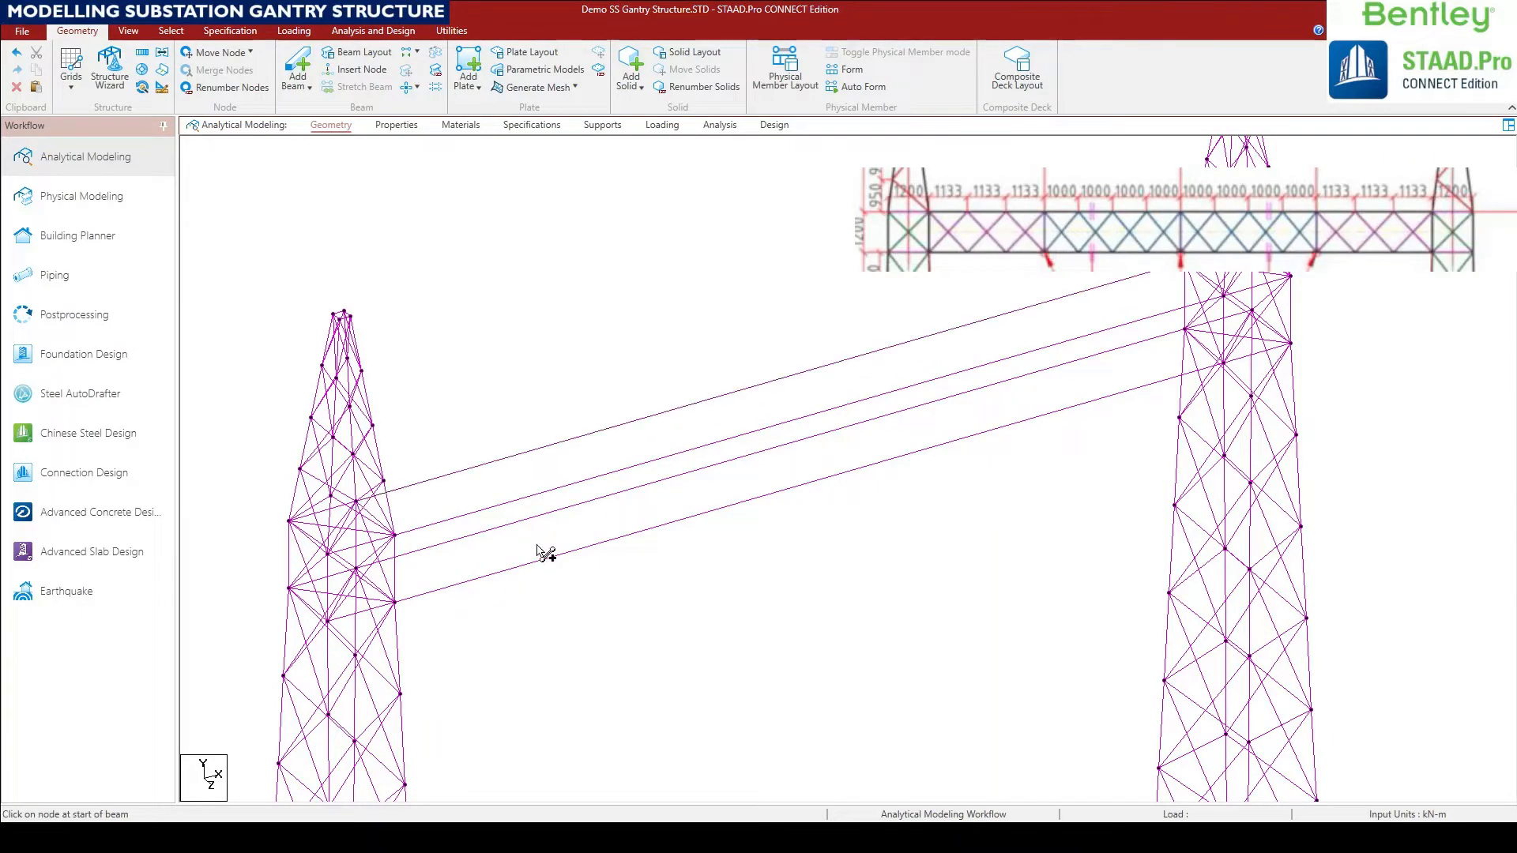
right_click(644, 372)
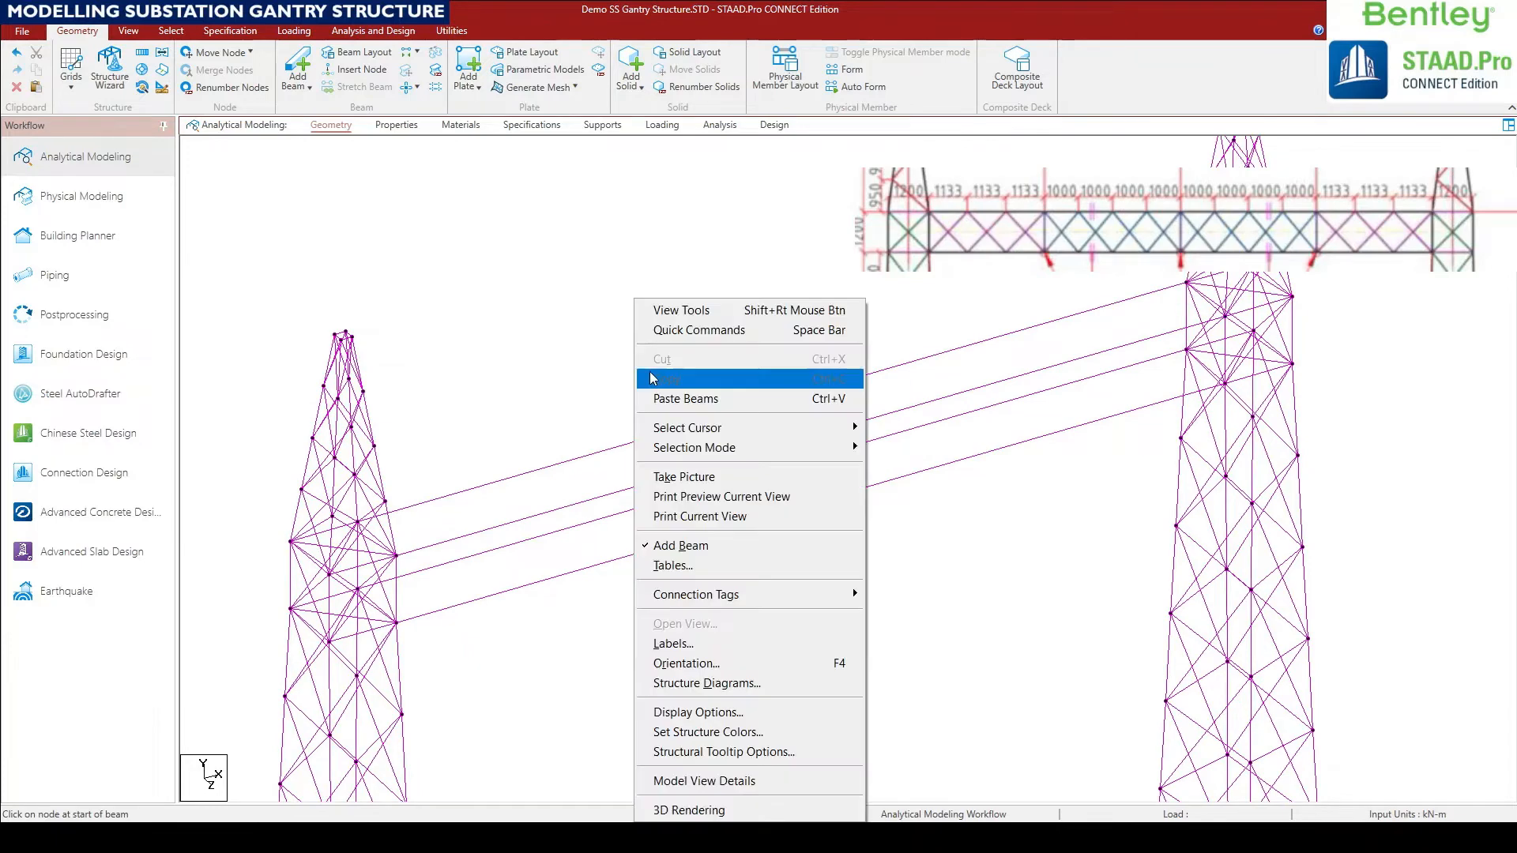
click(648, 360)
key(Escape)
Insert a mid point node on each of the four chord beams between the towers.
drag(799, 548, 667, 348)
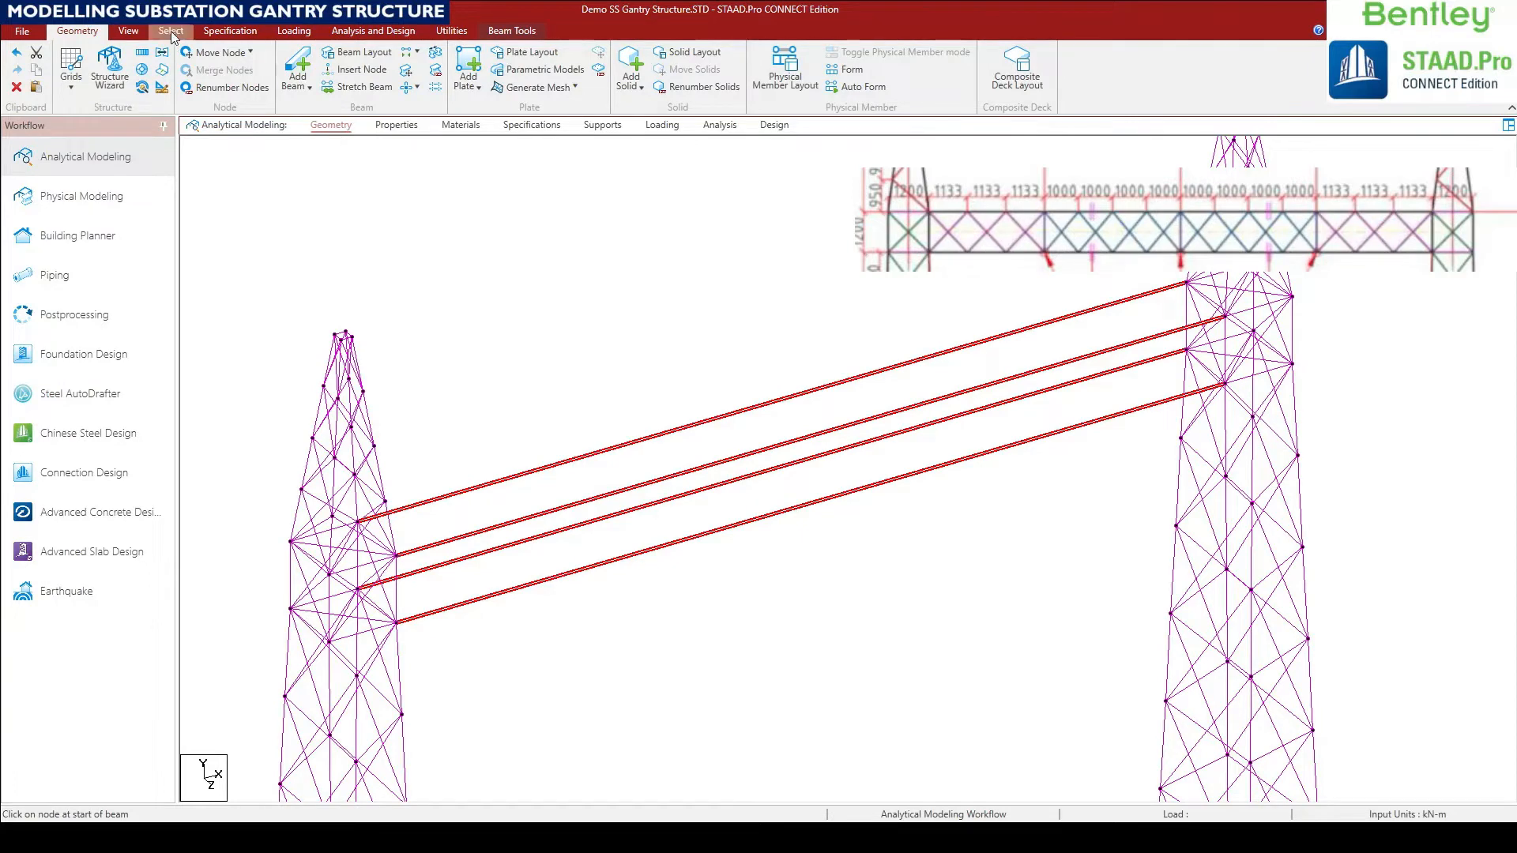
right_click(726, 424)
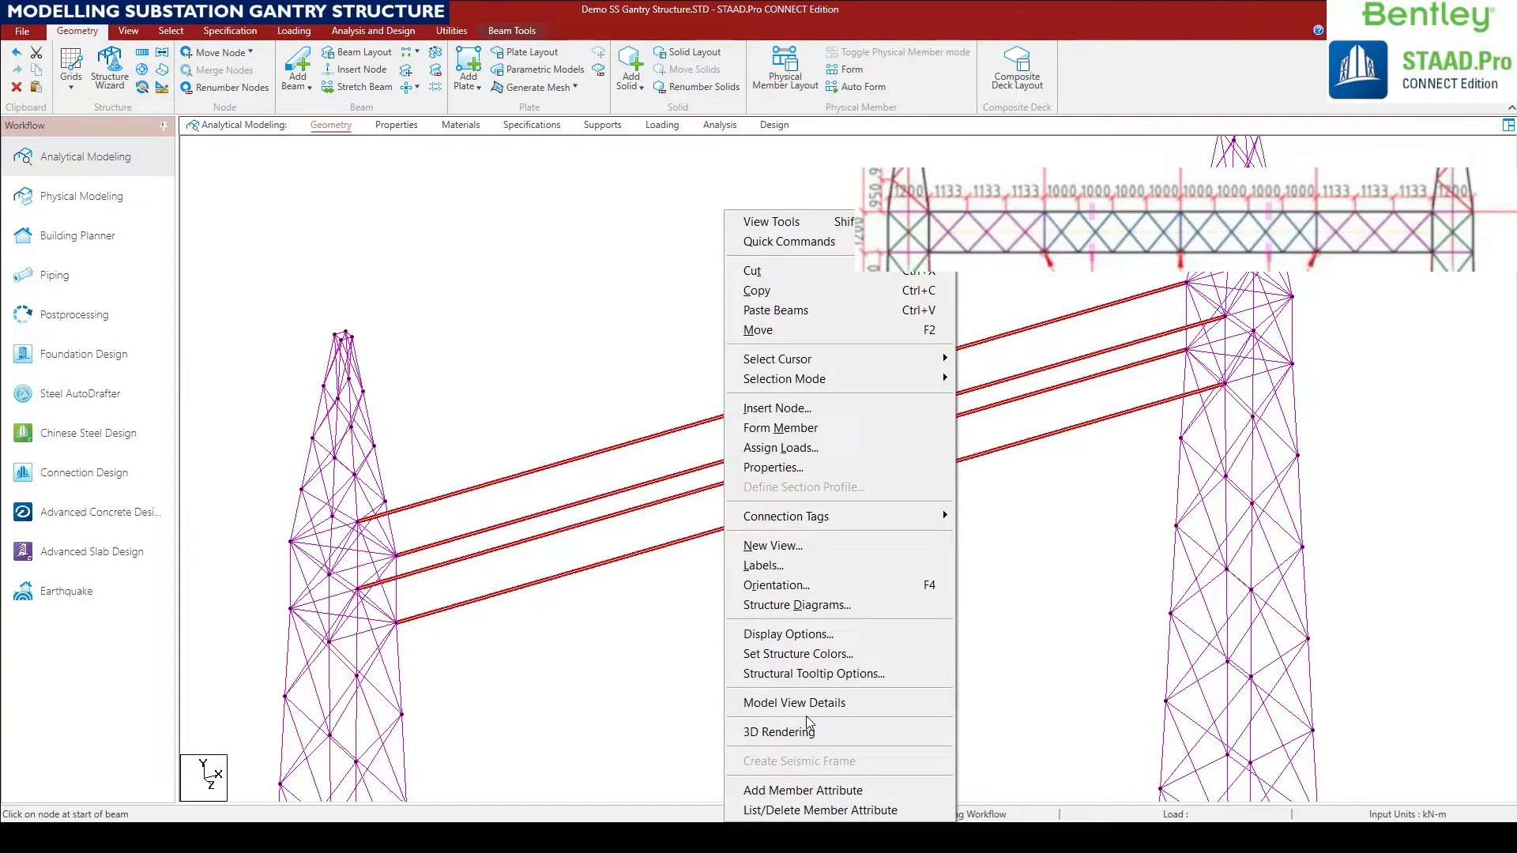
click(779, 411)
click(668, 473)
click(673, 447)
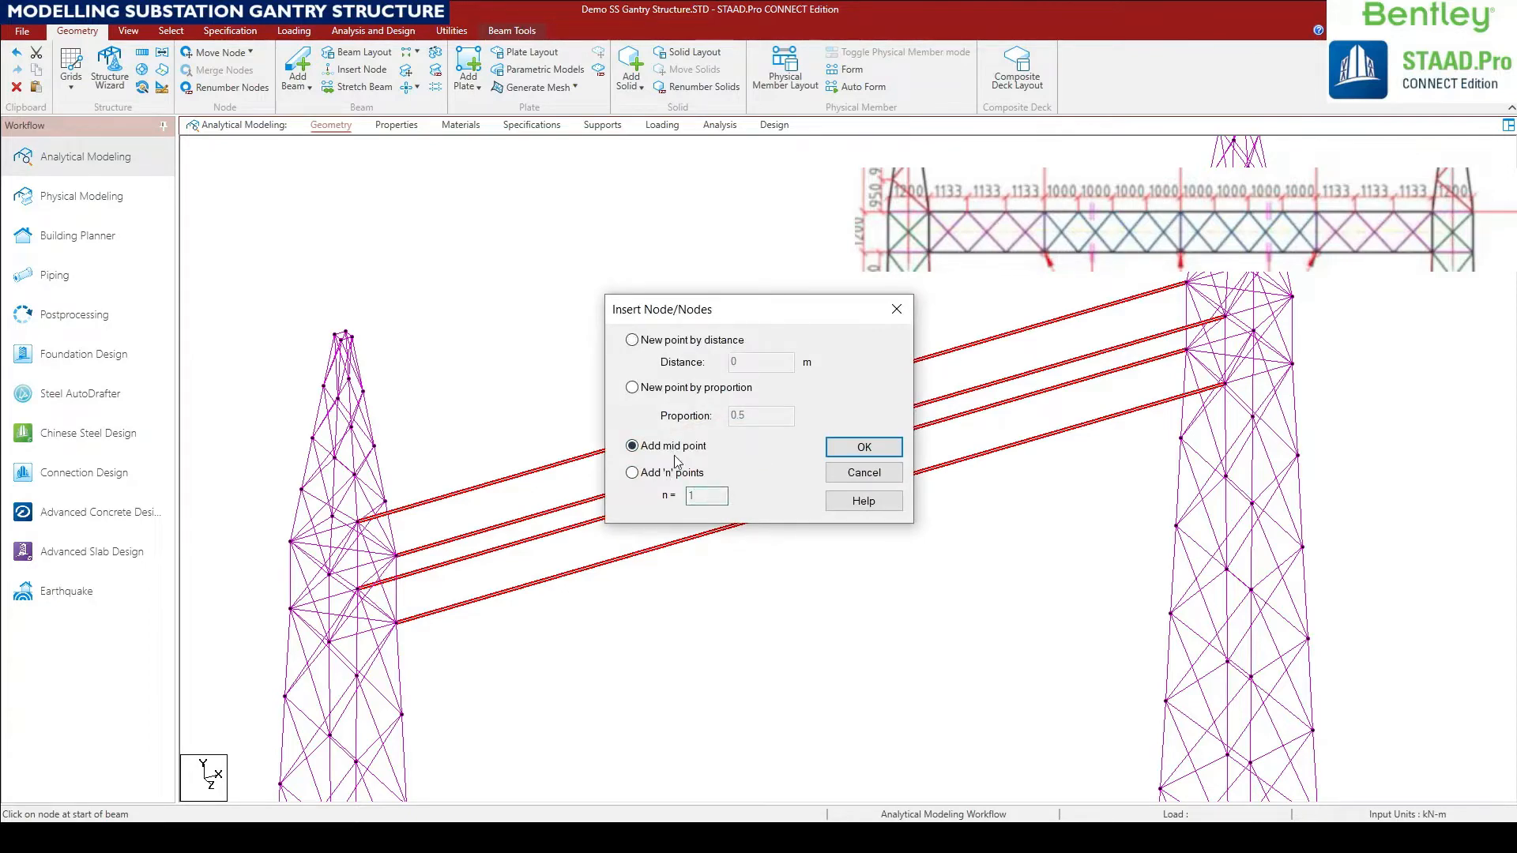
click(857, 449)
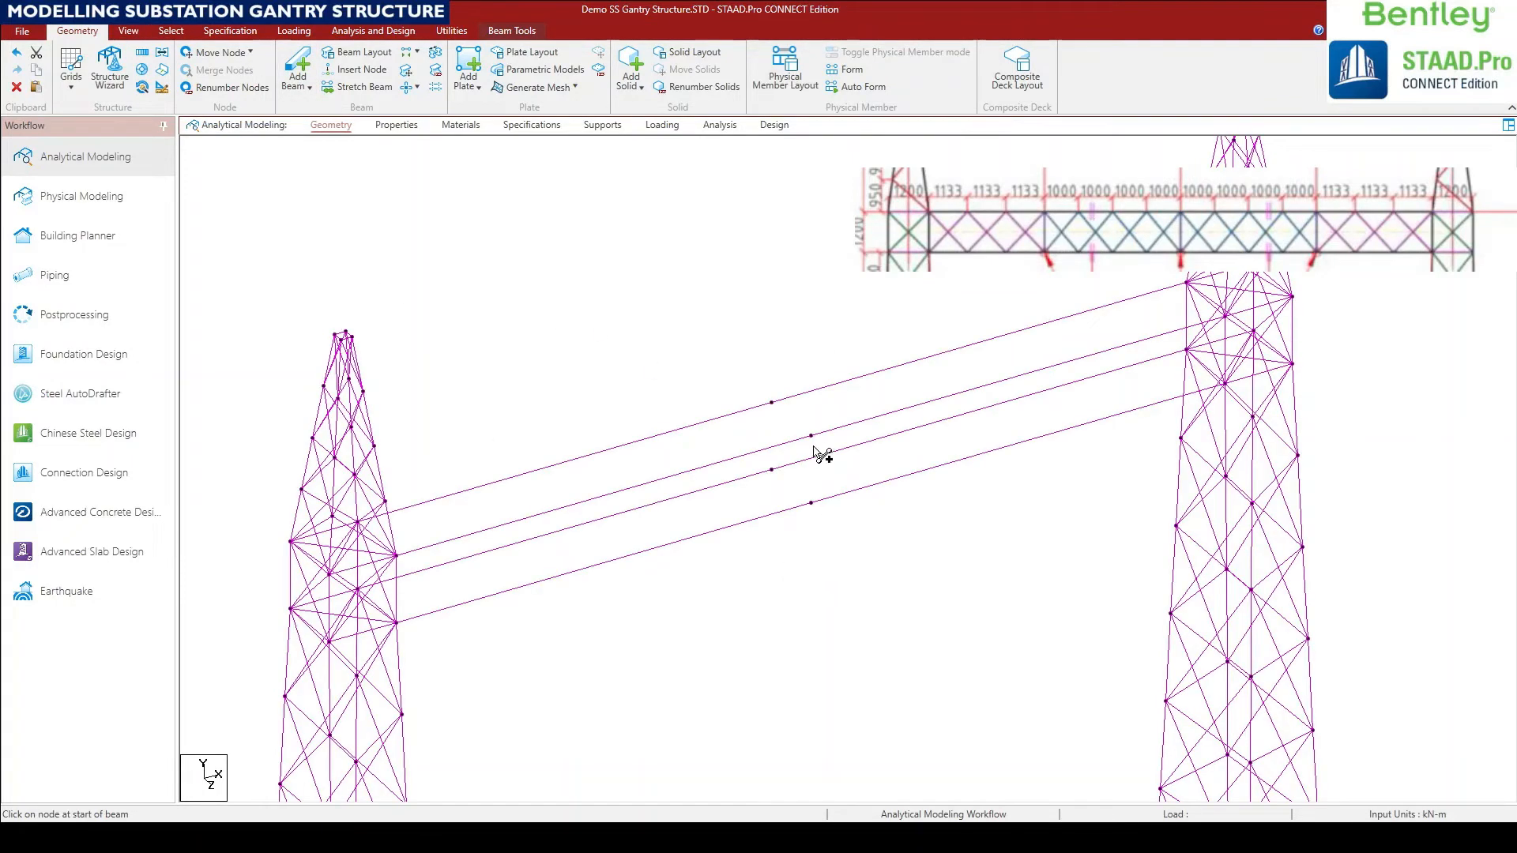
Connect the four chord midpoints with beams to form a rectangular frame with crossed diagonals.
drag(811, 436, 812, 504)
drag(811, 503, 772, 471)
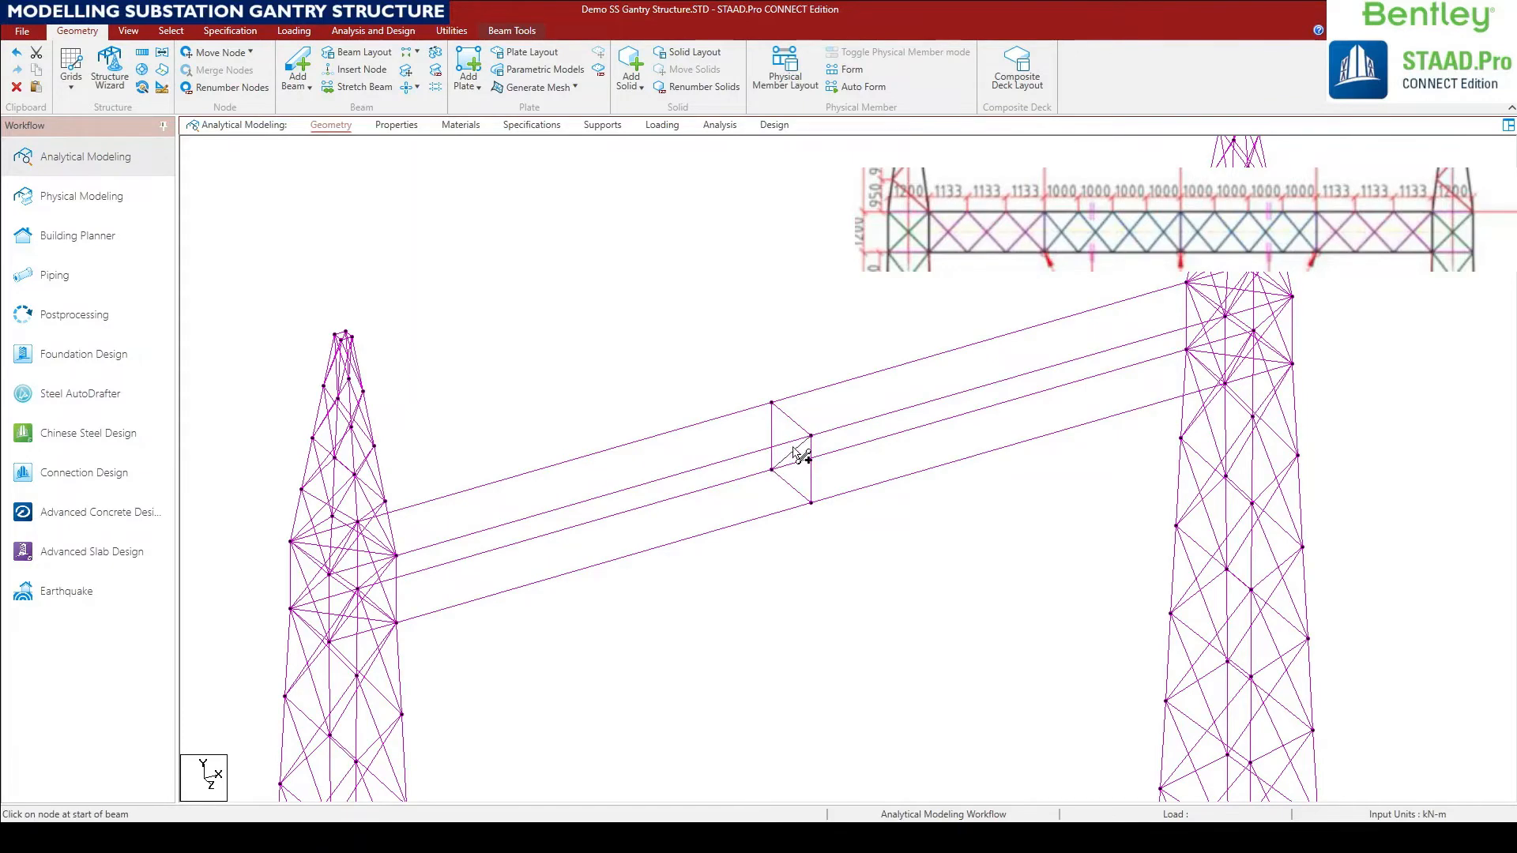
drag(772, 403, 812, 502)
Copy the braced frame at midspan and paste it offset by 4 m in X.
drag(732, 321, 813, 430)
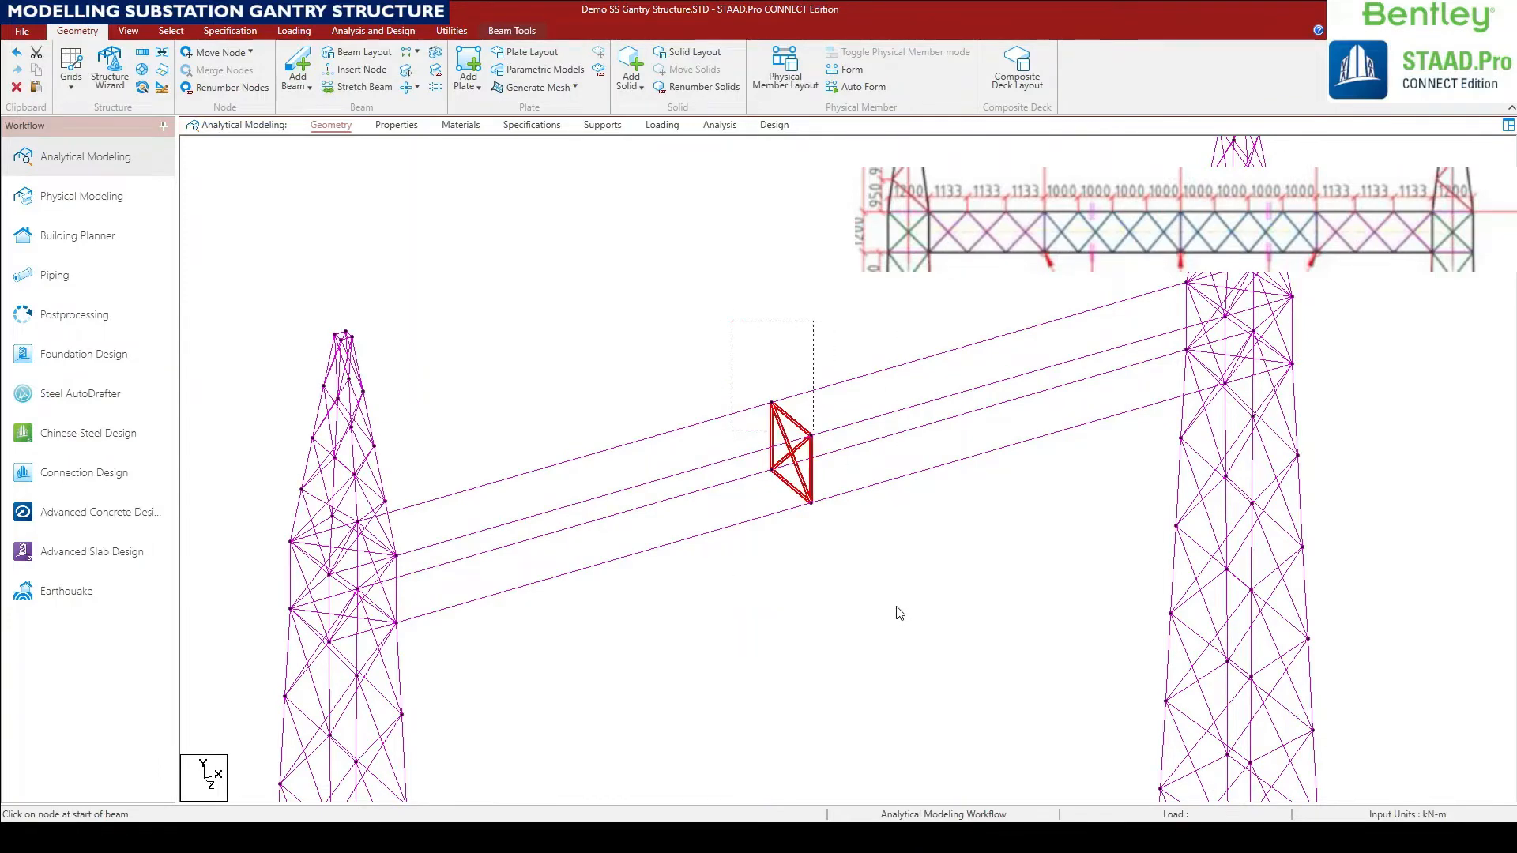
key(ctrl+v)
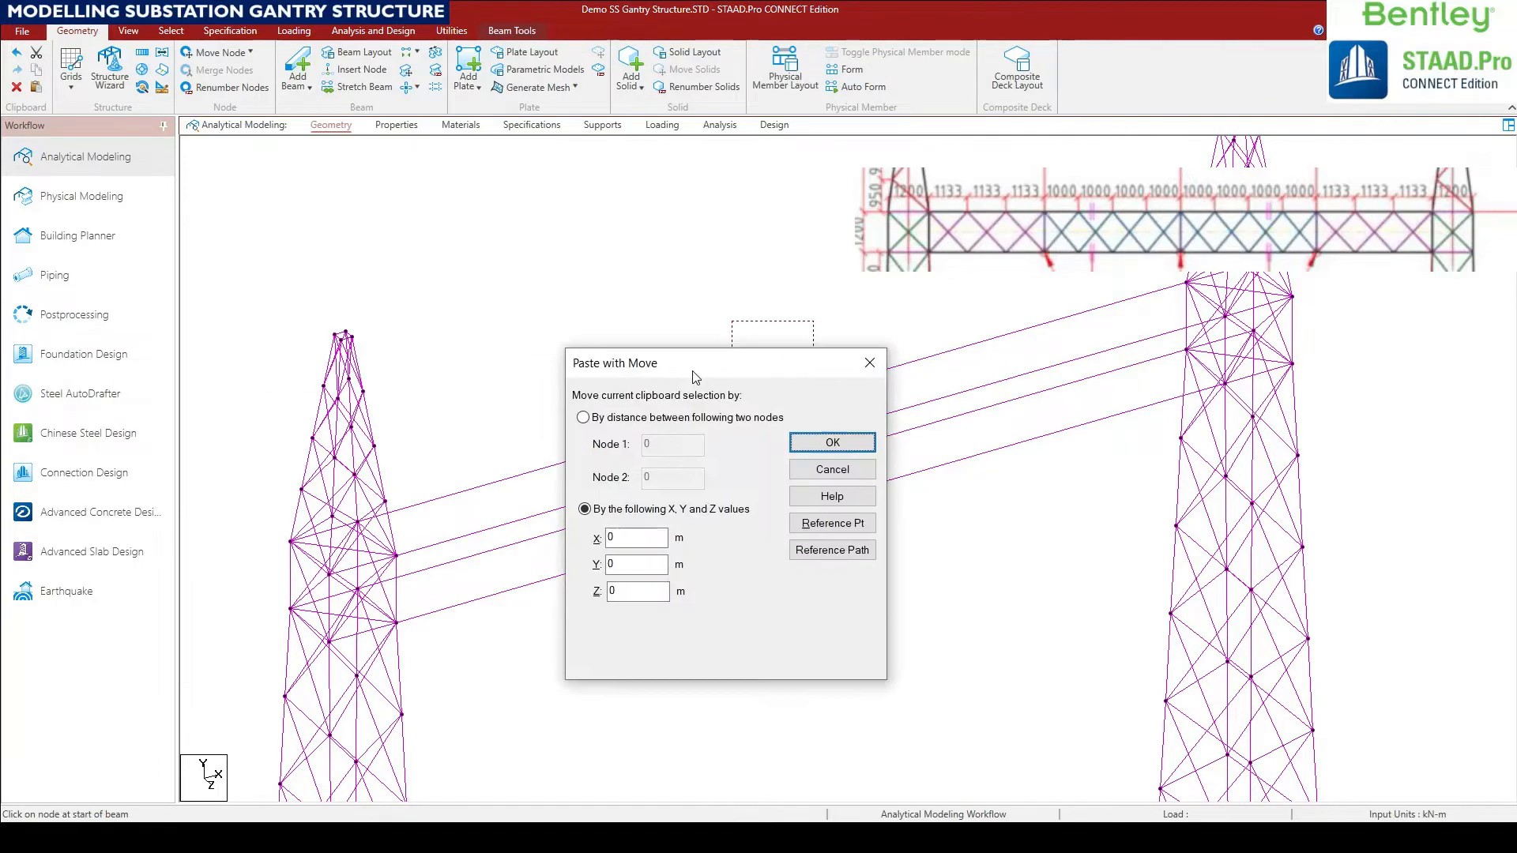
drag(624, 498, 555, 496)
text(4)
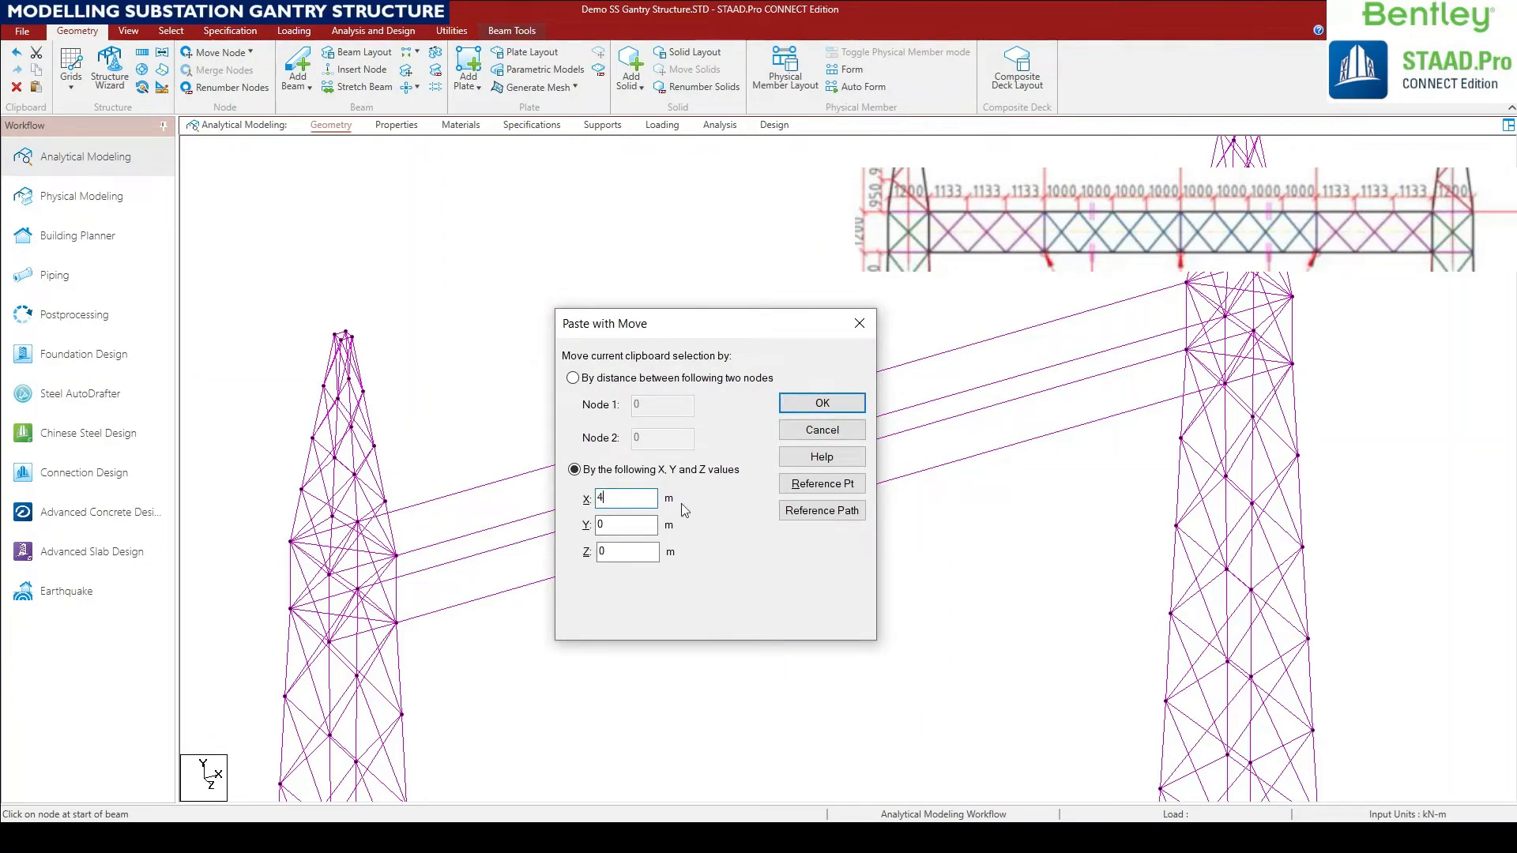
click(804, 406)
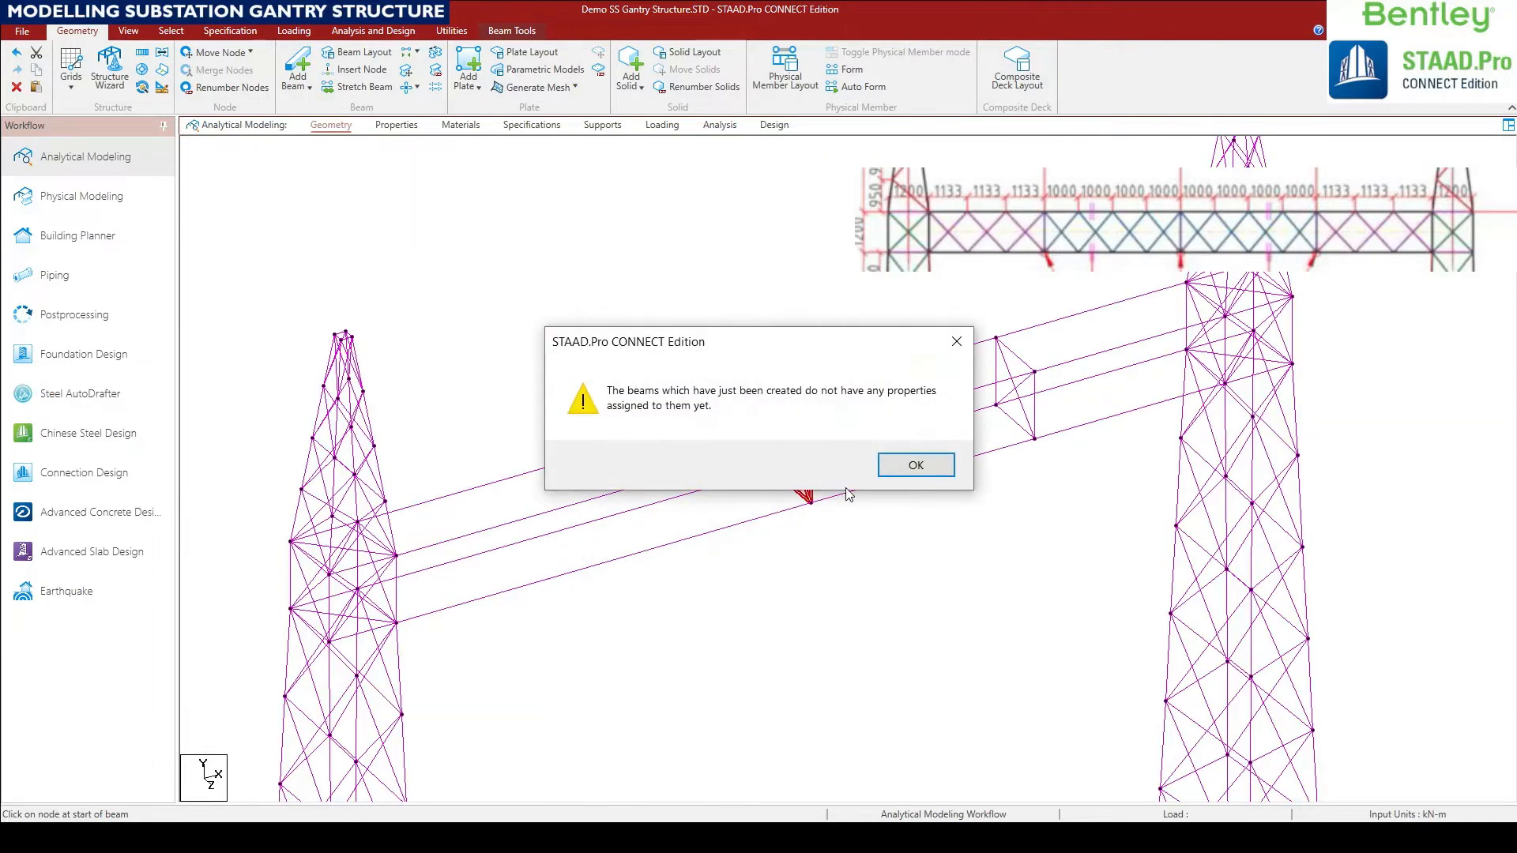
click(912, 465)
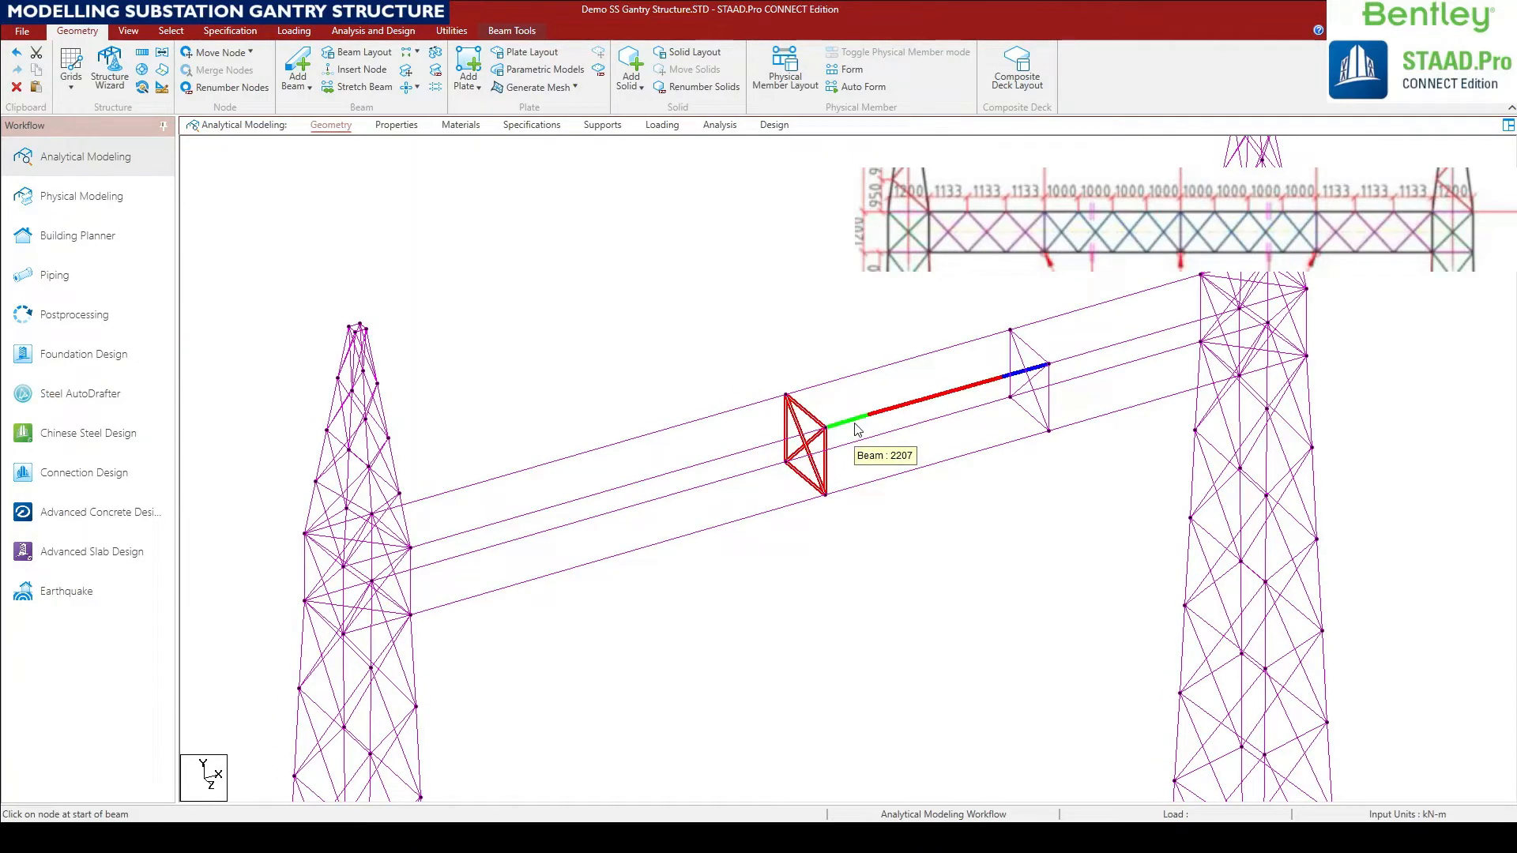
Paste another copy of the midspan frame offset by -4 m in X.
key(ctrl+v)
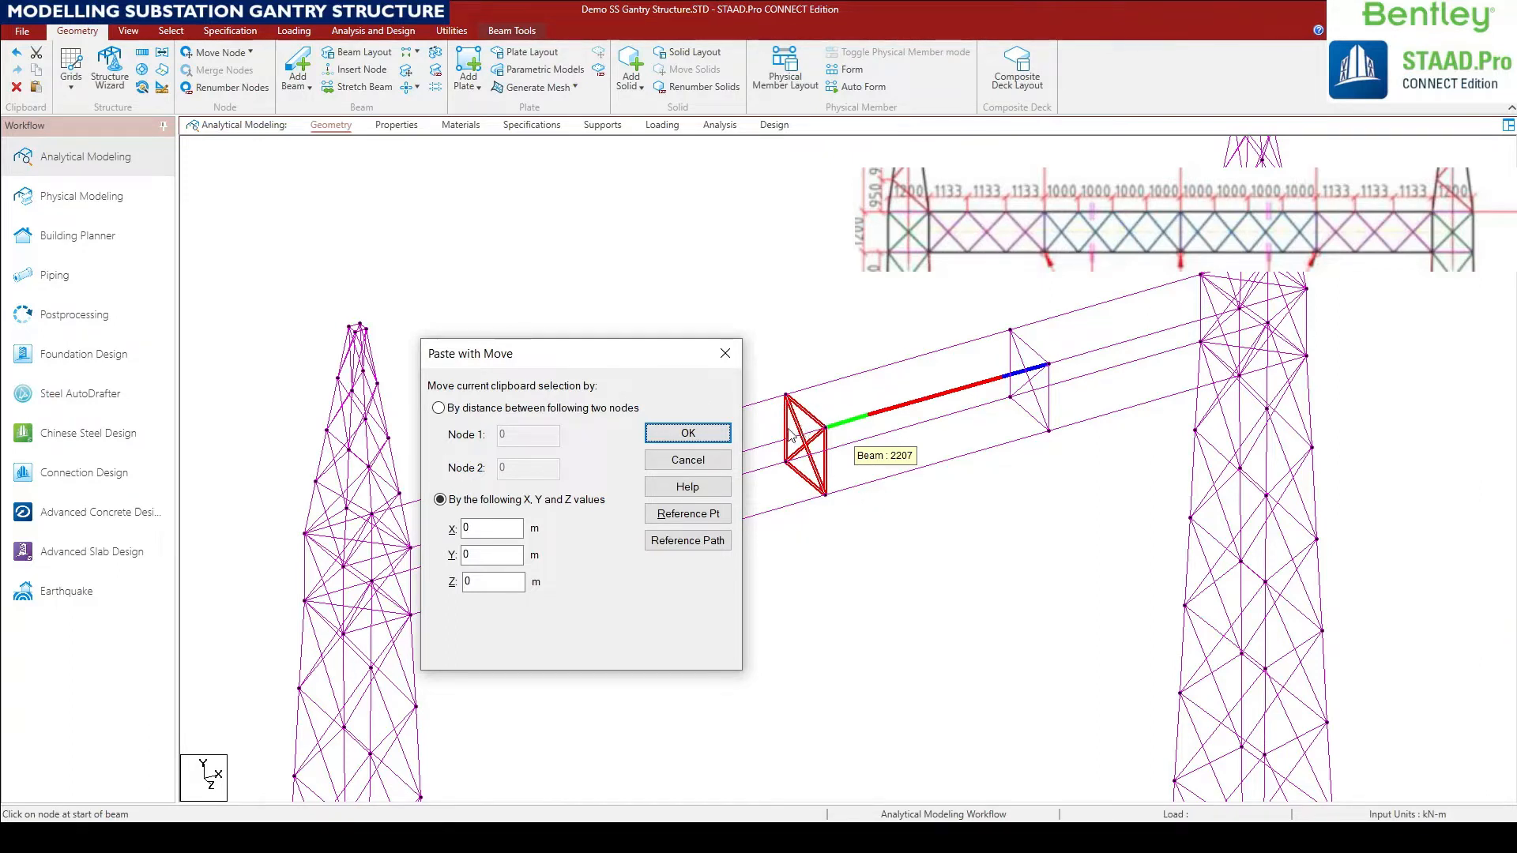
double_click(515, 527)
text(-4)
click(670, 435)
click(913, 465)
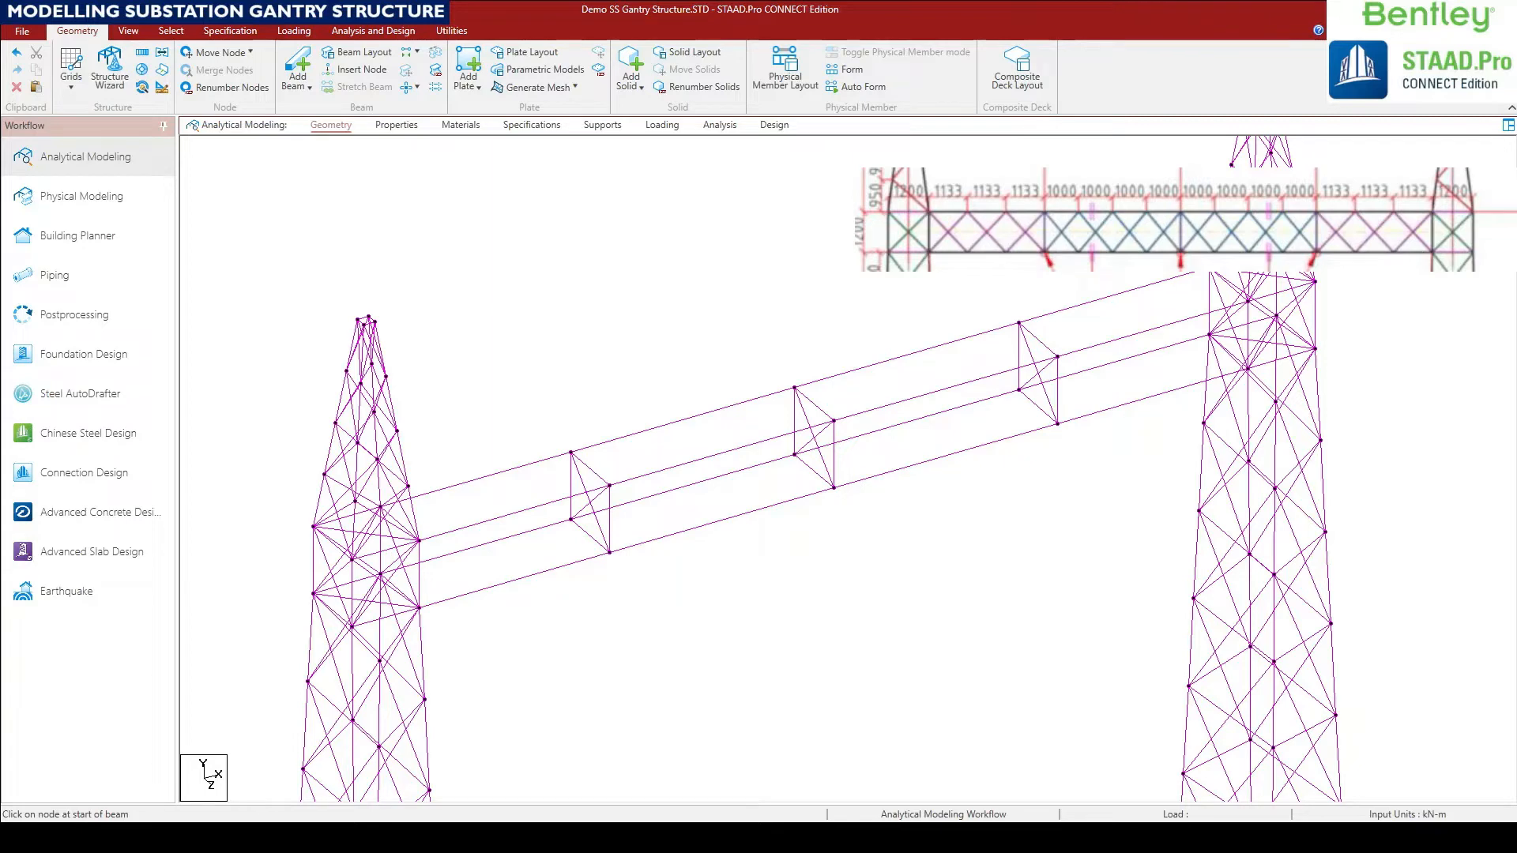
key(Escape)
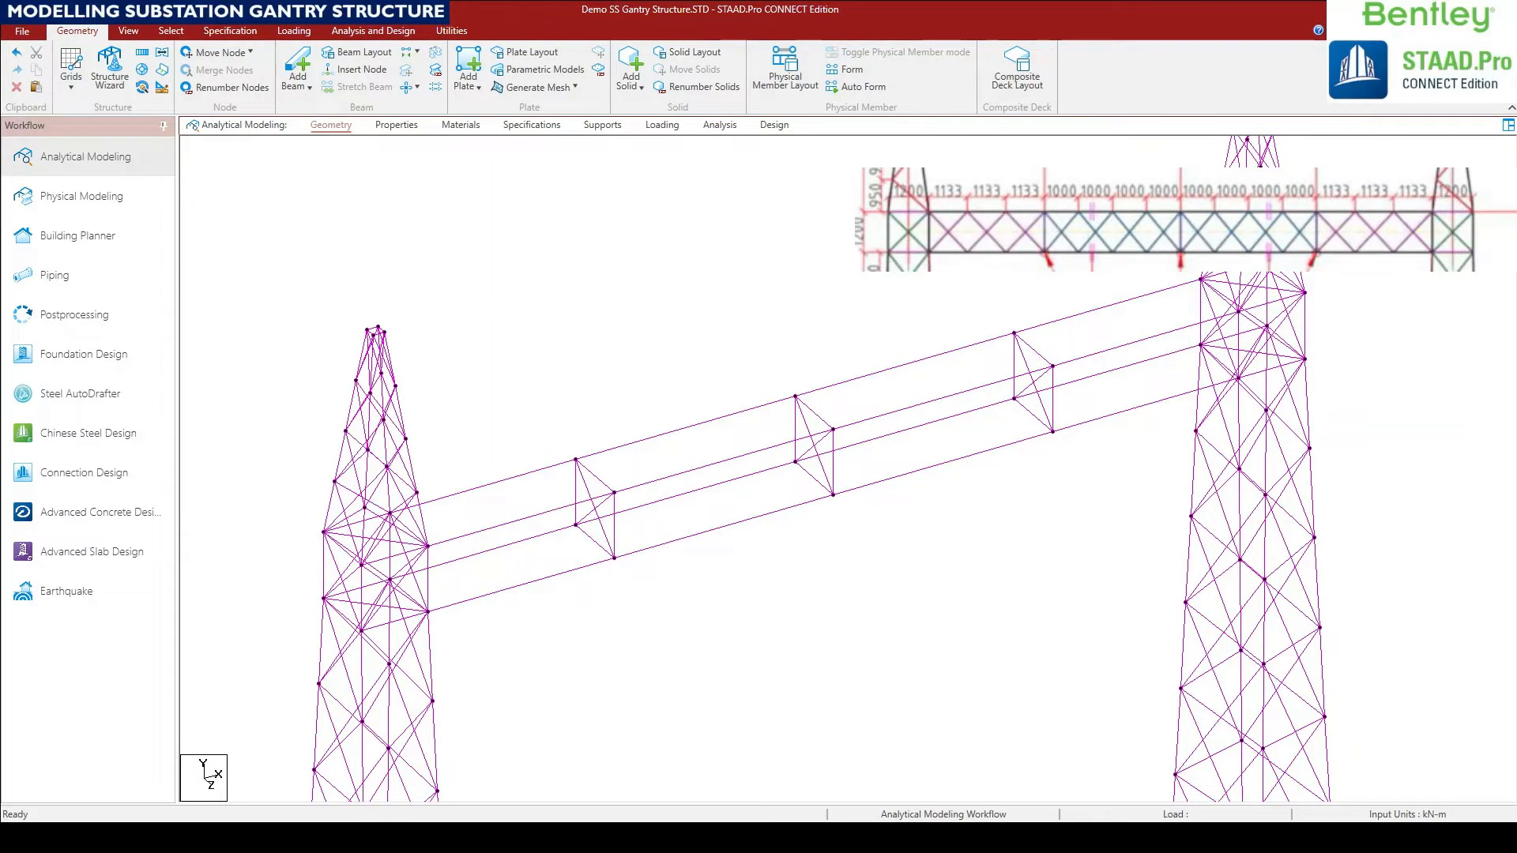
middle_drag(687, 535, 663, 523)
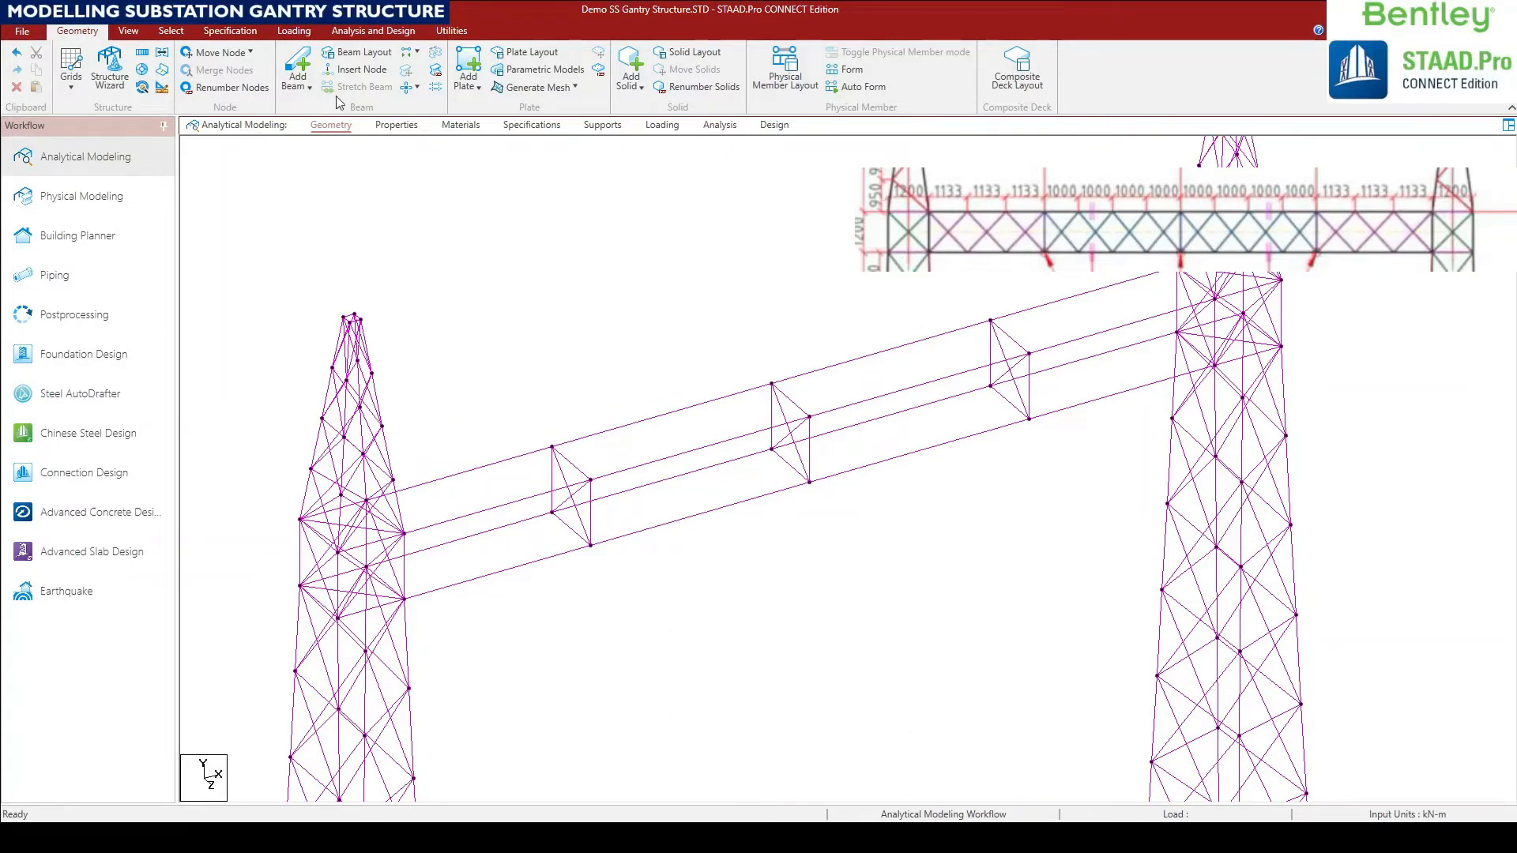
click(136, 34)
click(305, 54)
middle_drag(509, 542, 562, 519)
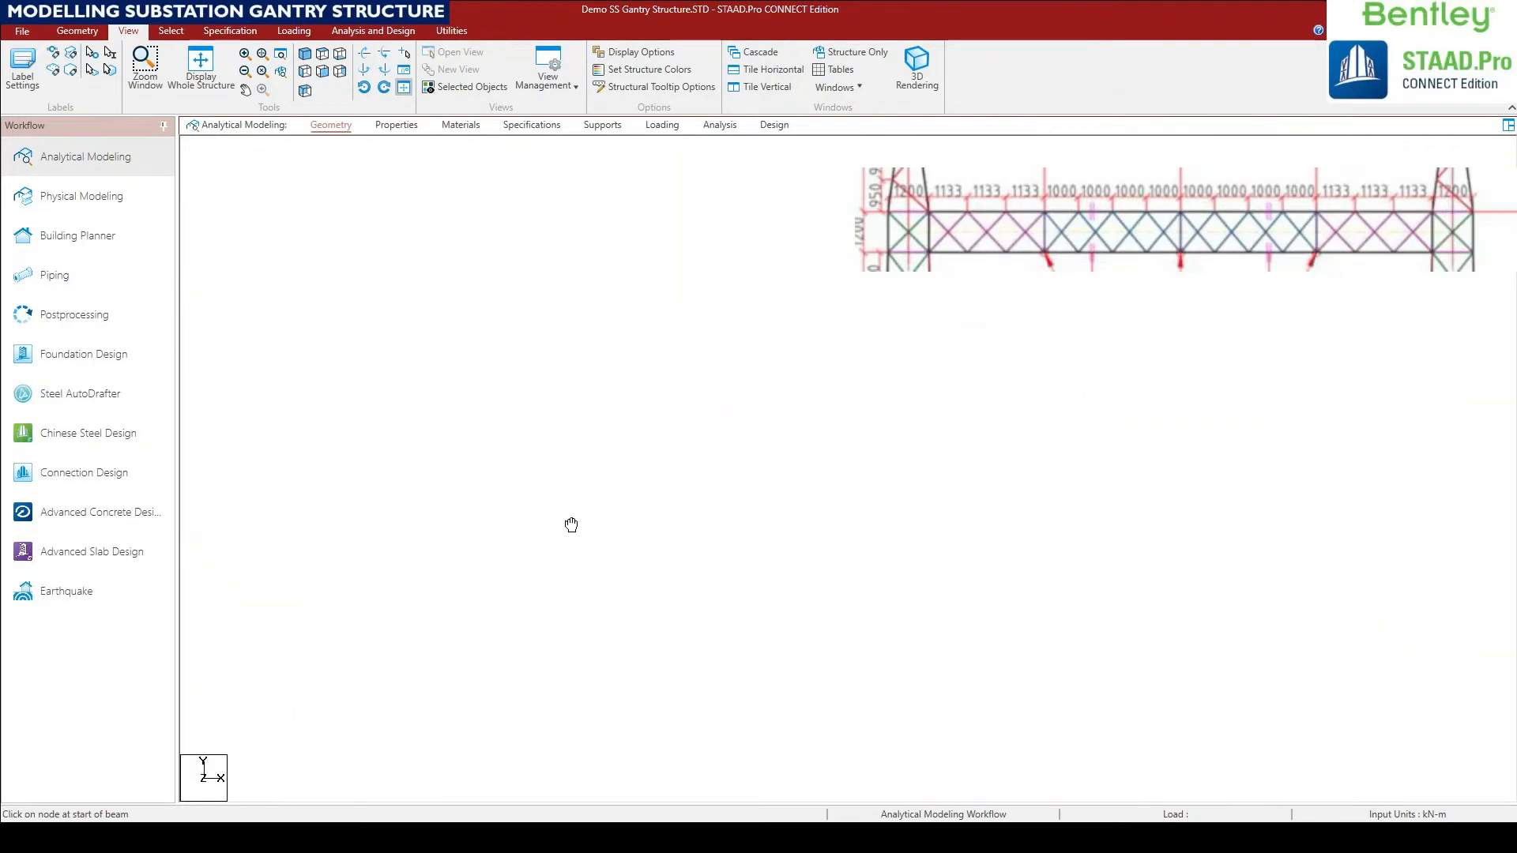
drag(503, 519, 356, 294)
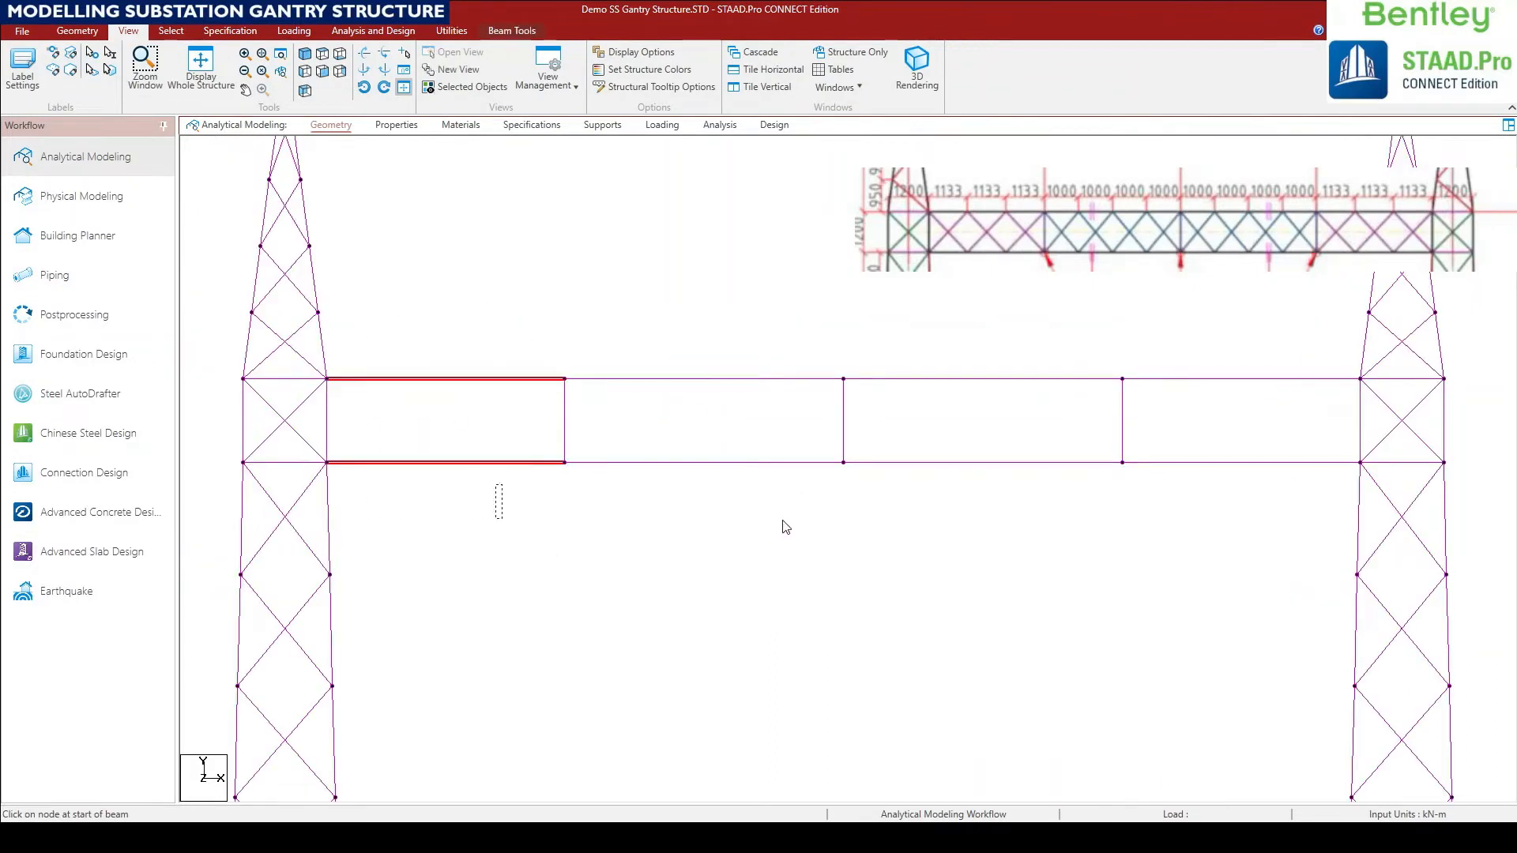
ctrl+drag(1244, 506, 1175, 344)
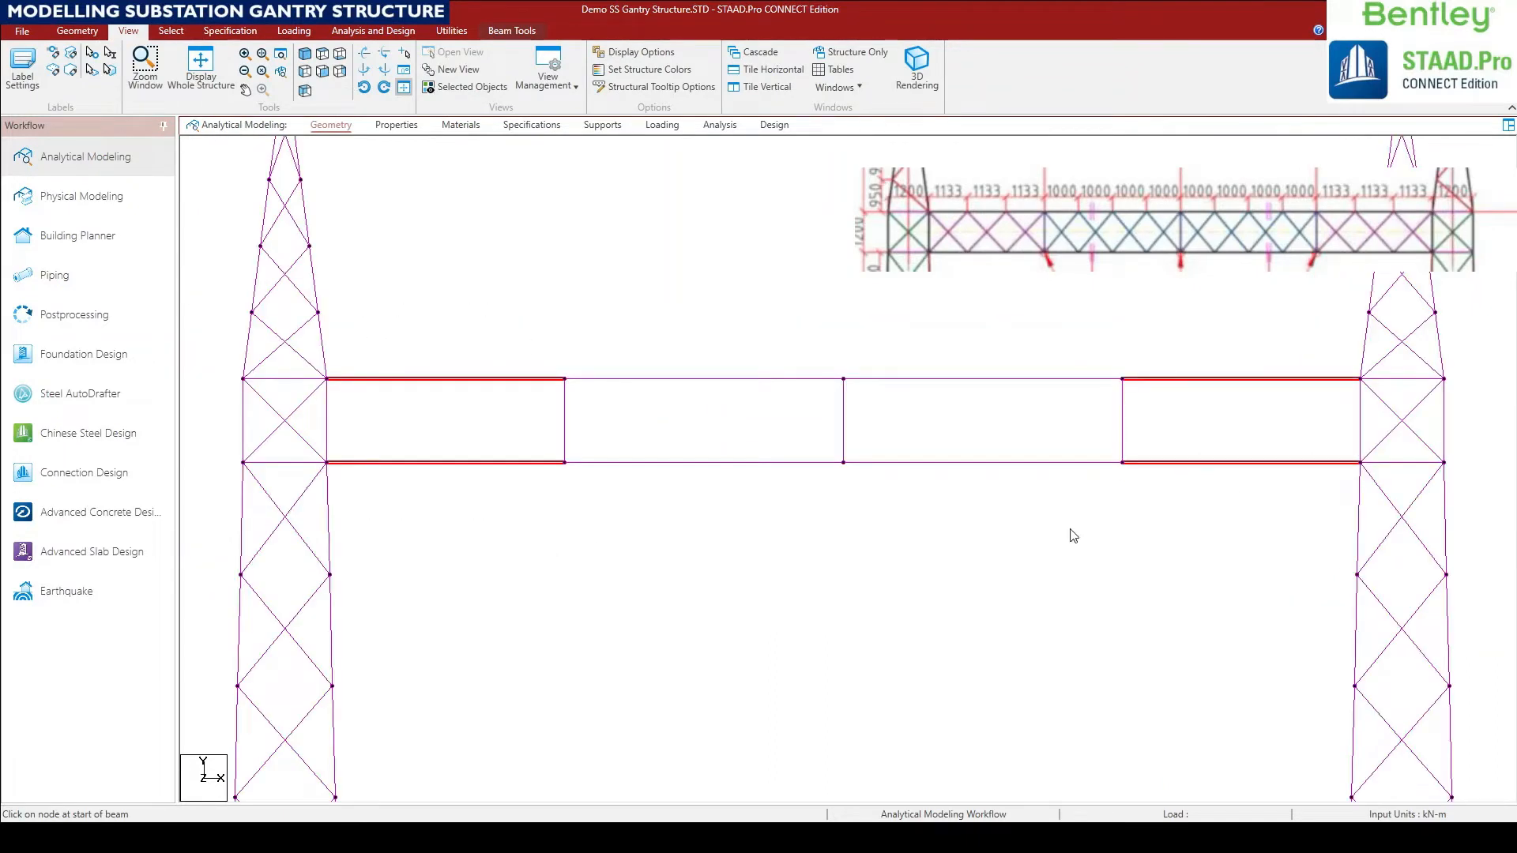
ctrl+drag(761, 528, 657, 297)
ctrl+drag(1029, 518, 908, 278)
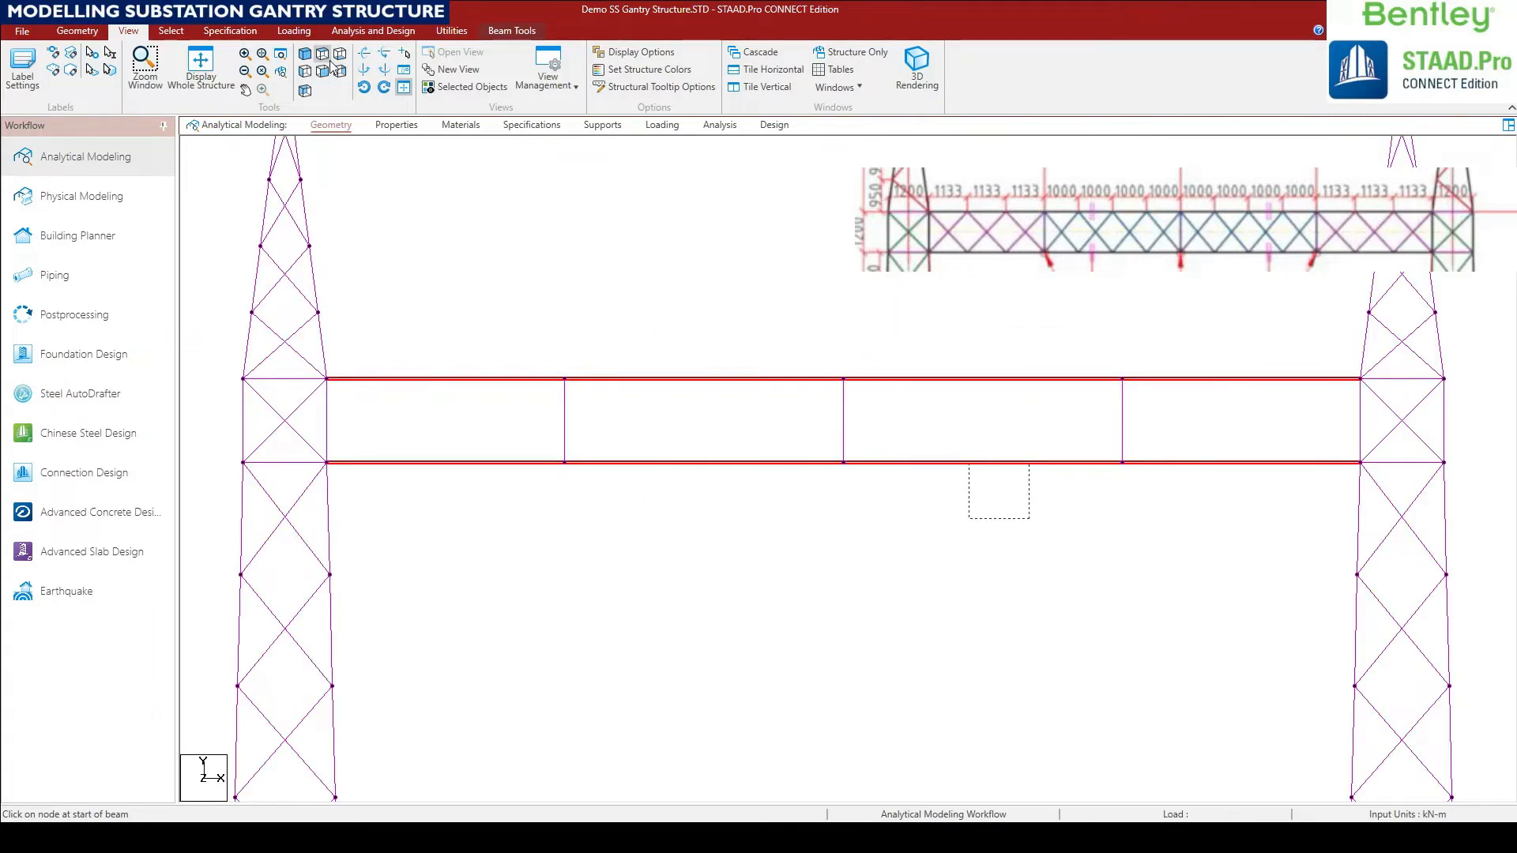
click(305, 90)
middle_drag(887, 463, 861, 481)
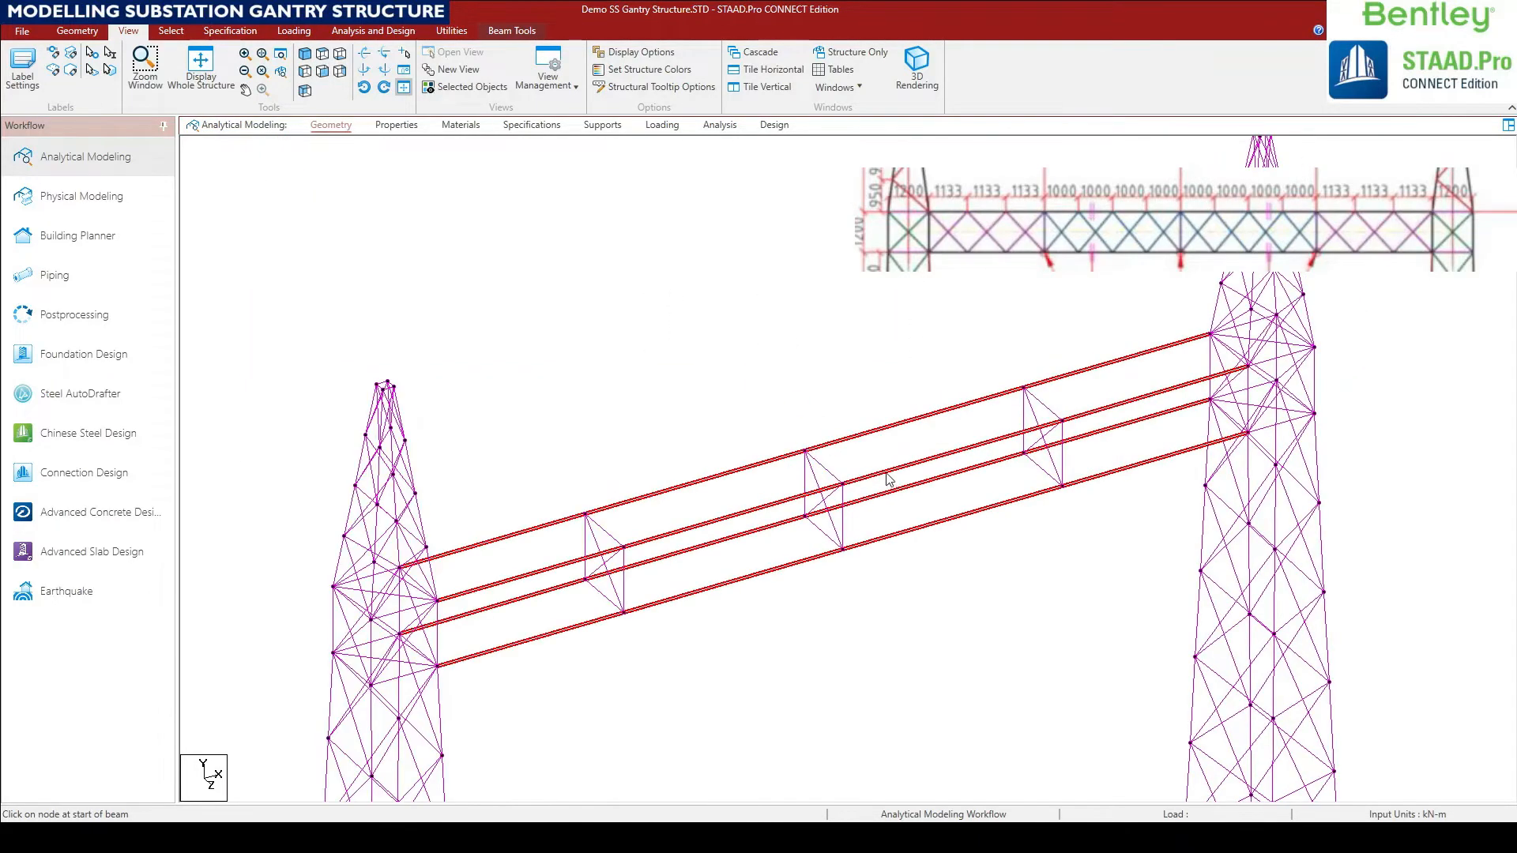
right_click(889, 480)
click(365, 131)
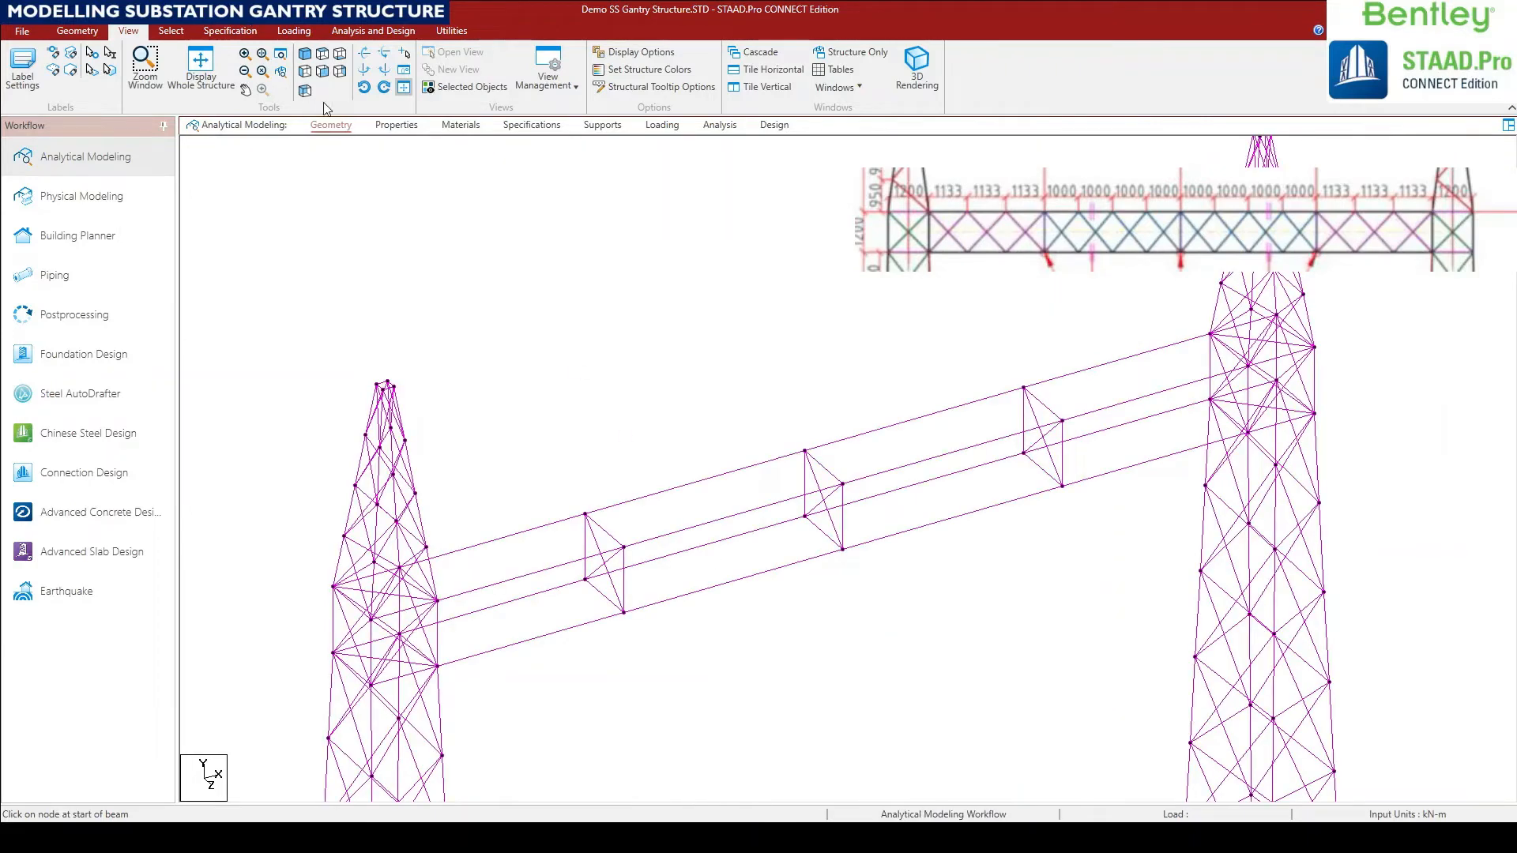
Insert 2 equally spaced nodes on each chord beam in the two end bays of the gantry, working in the front view.
click(307, 56)
click(426, 392)
ctrl+click(1227, 393)
right_click(1227, 393)
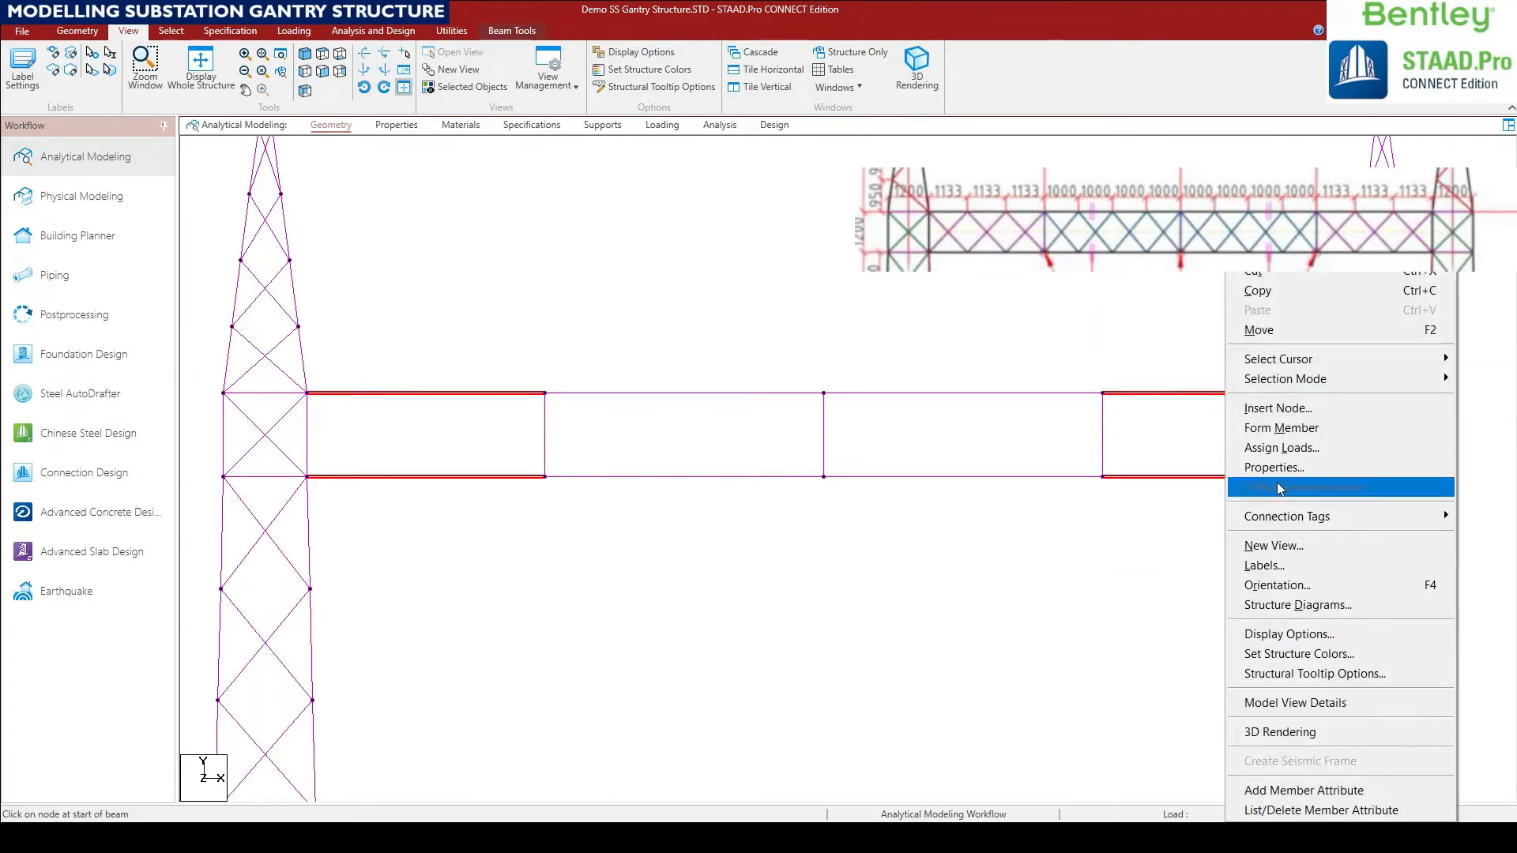
click(1279, 416)
click(660, 477)
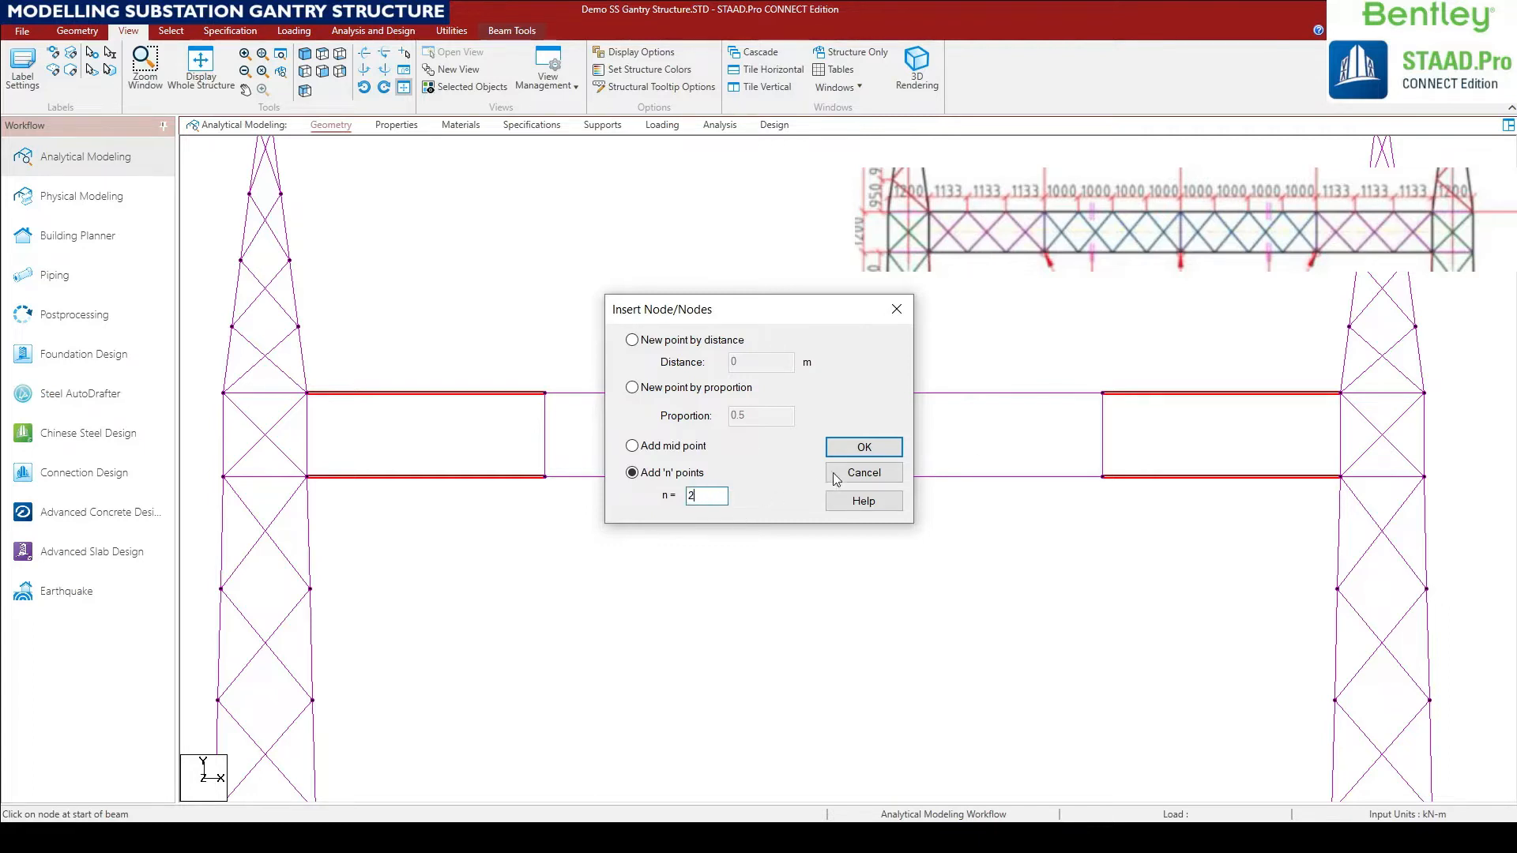
click(865, 447)
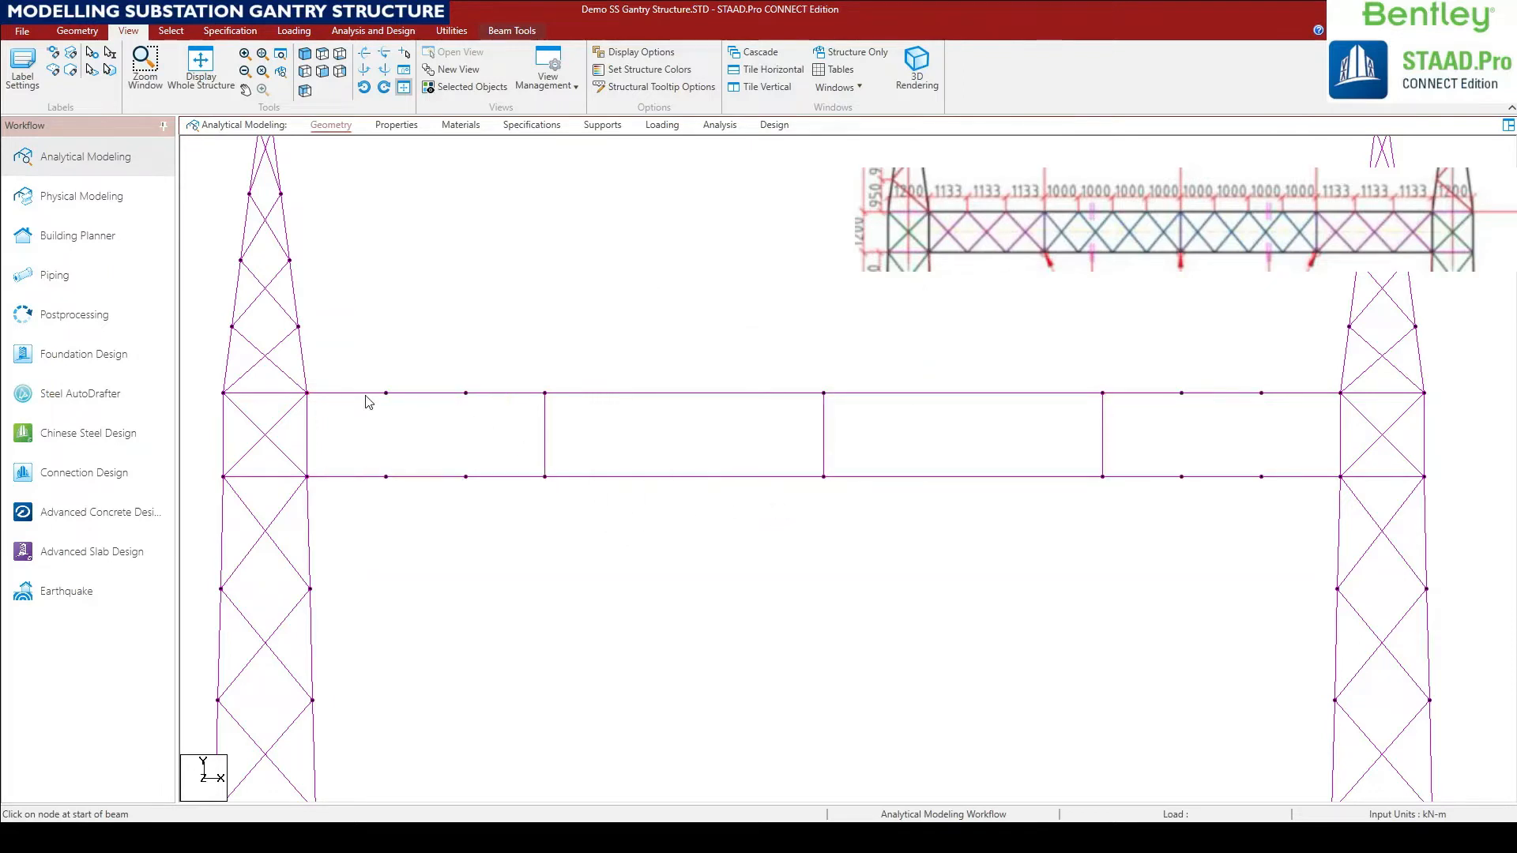
Insert 3 equally spaced nodes on each chord beam in the two middle bays of the gantry truss.
click(708, 530)
drag(776, 547, 604, 348)
ctrl+drag(975, 528, 889, 308)
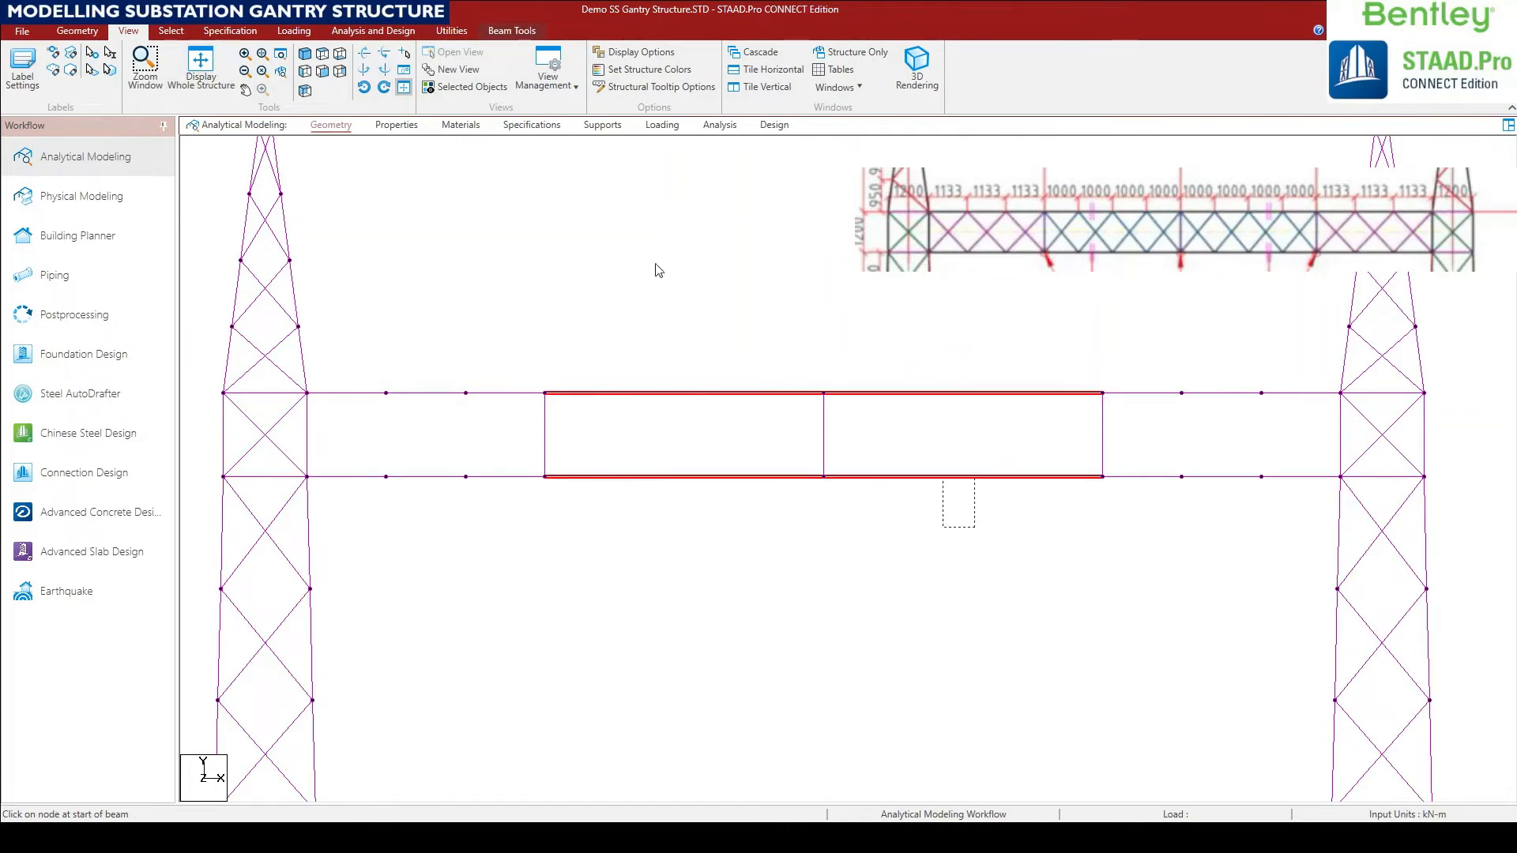
right_click(725, 392)
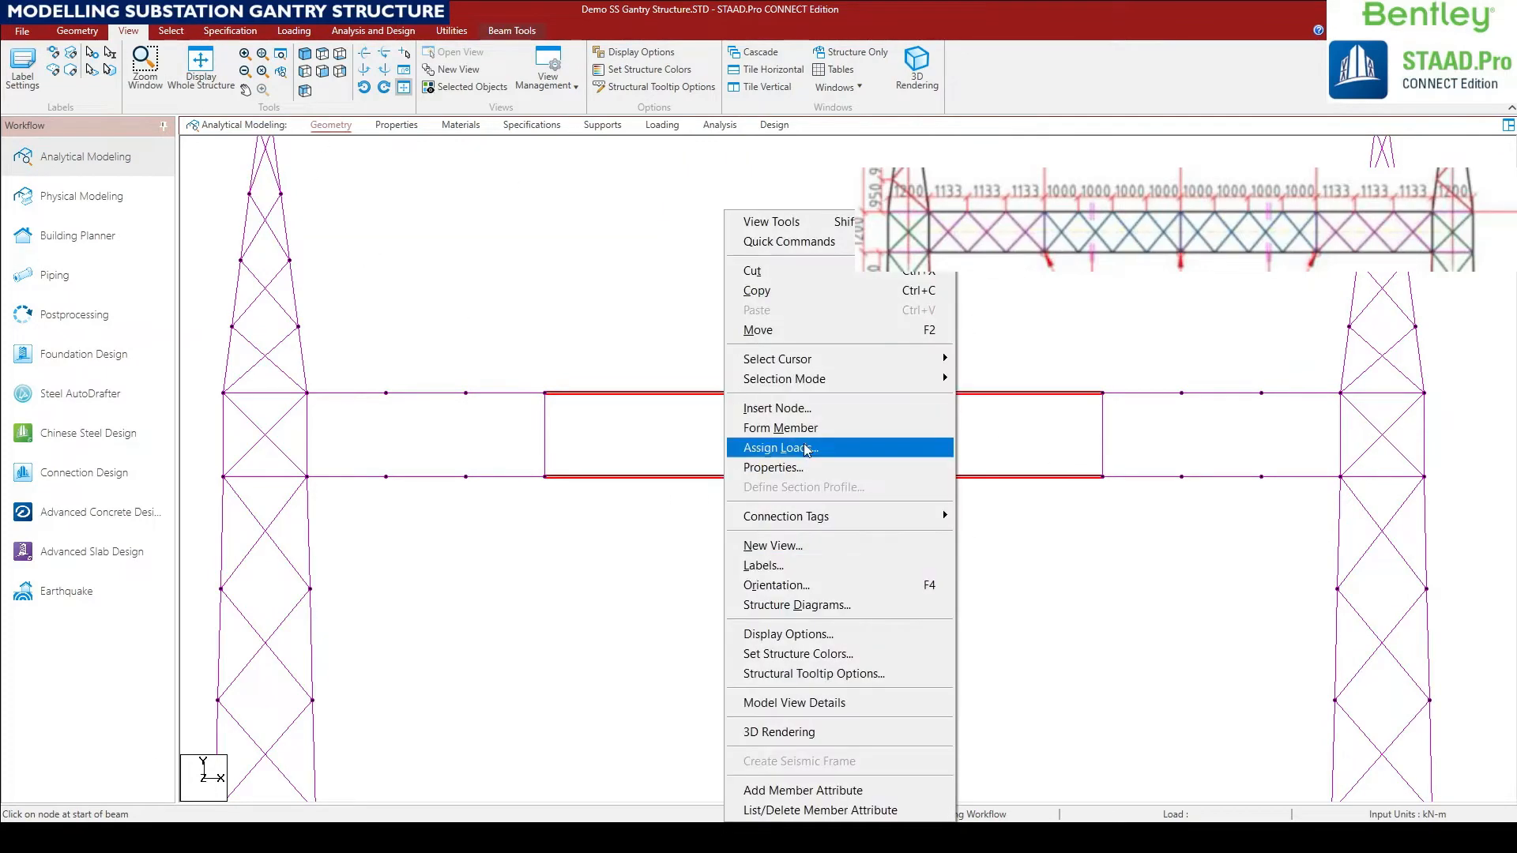
click(788, 406)
click(660, 472)
click(693, 496)
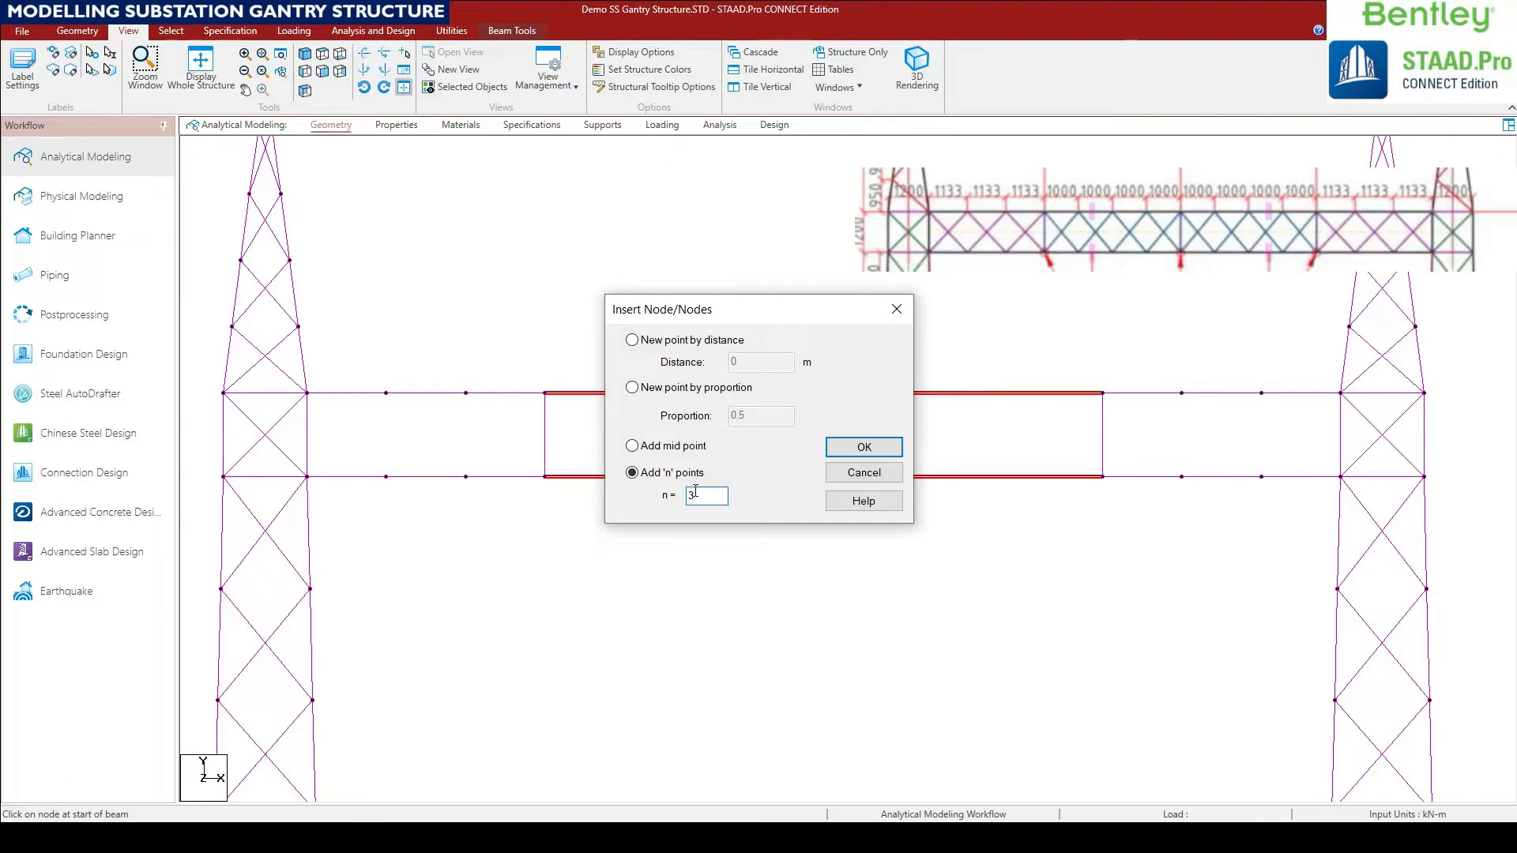
click(864, 447)
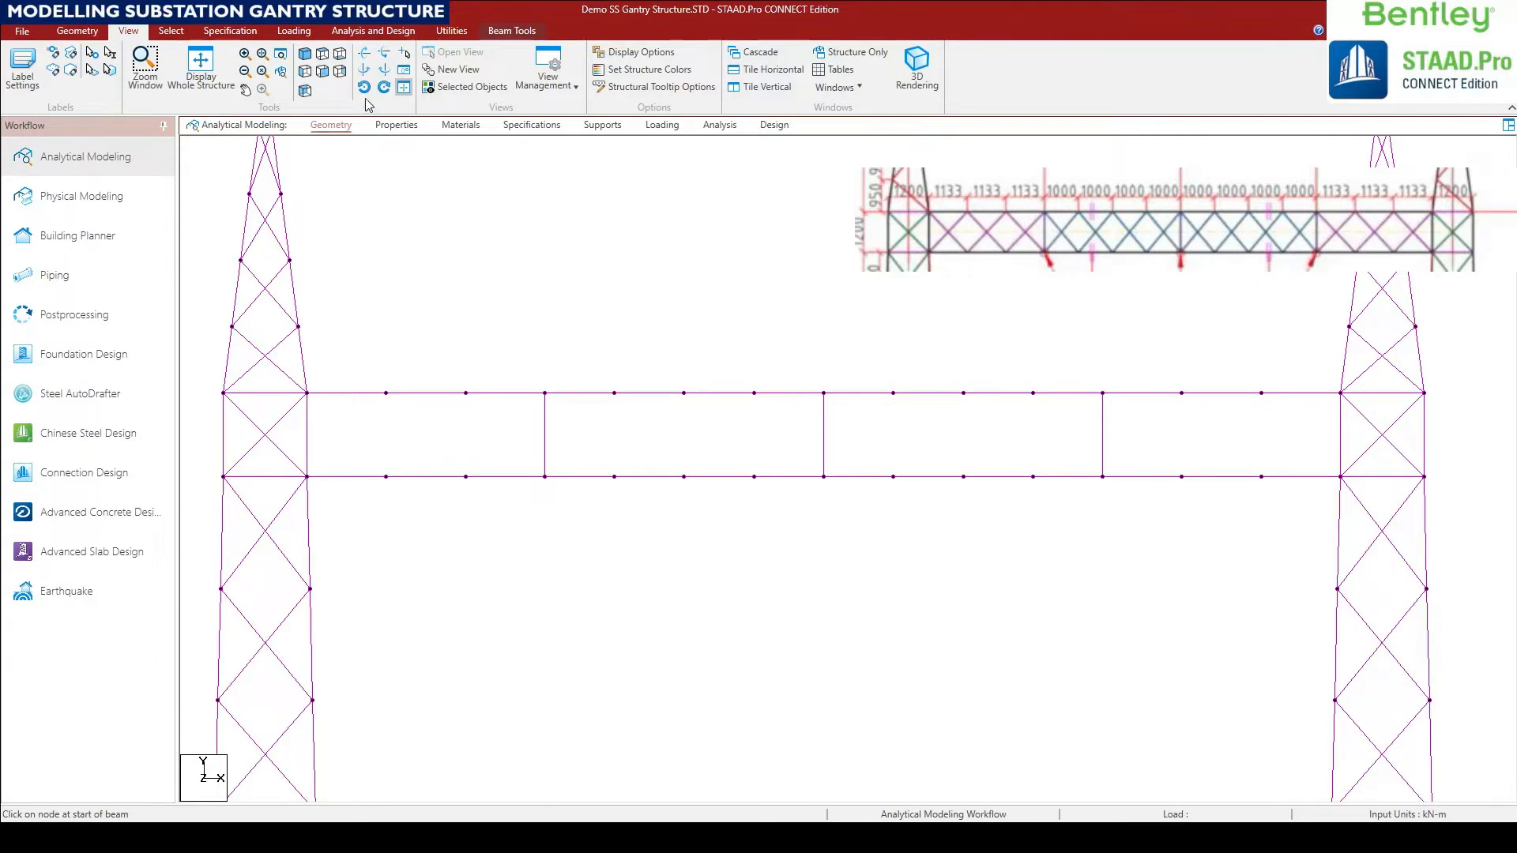
Isolate the front (+Z) face of the gantry from the plan view and show it in front elevation.
click(338, 75)
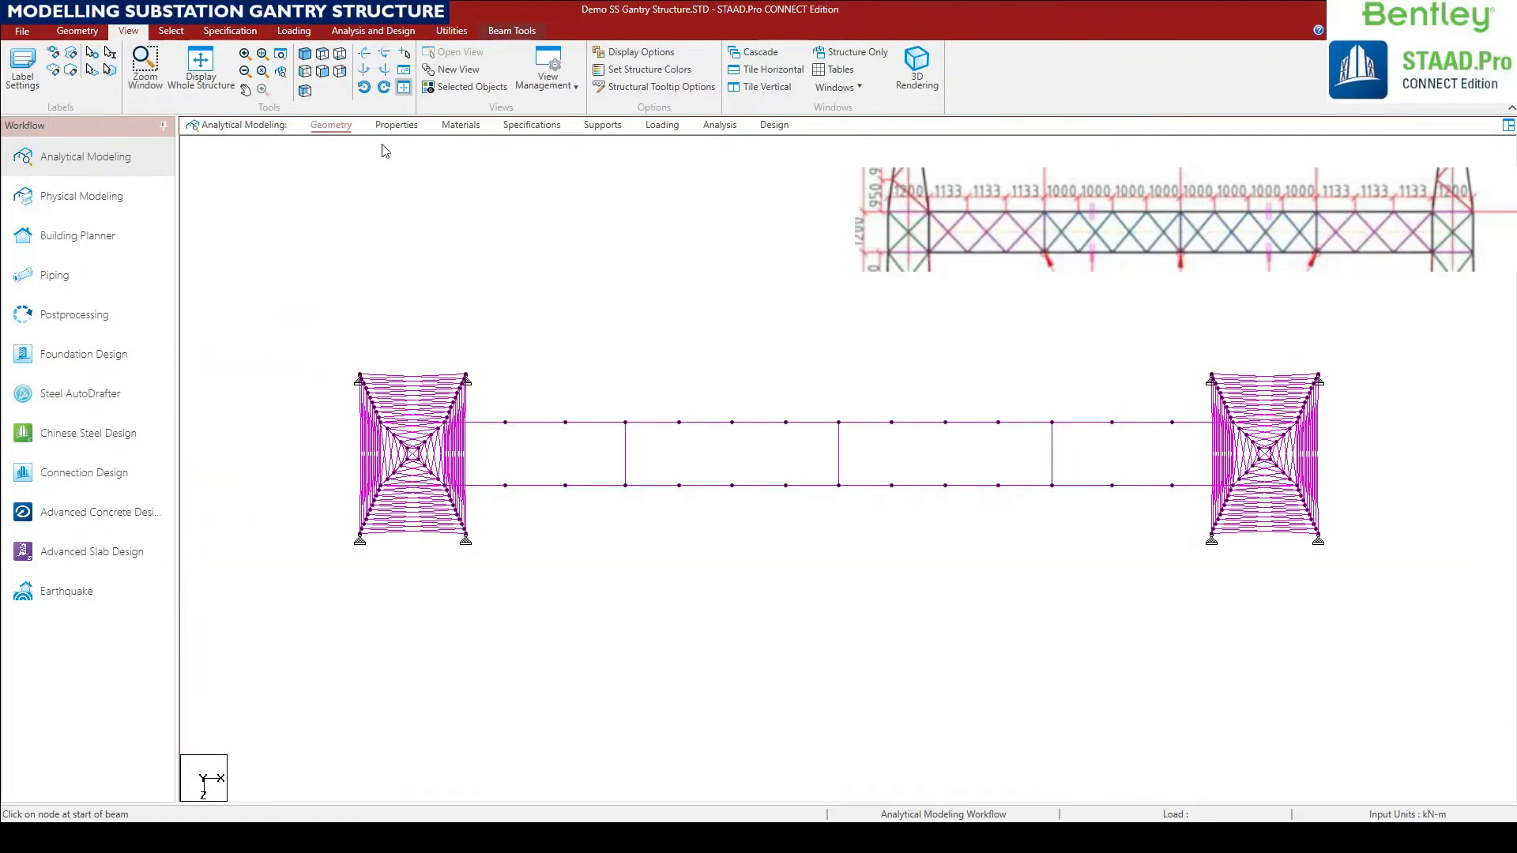
drag(324, 505, 1351, 482)
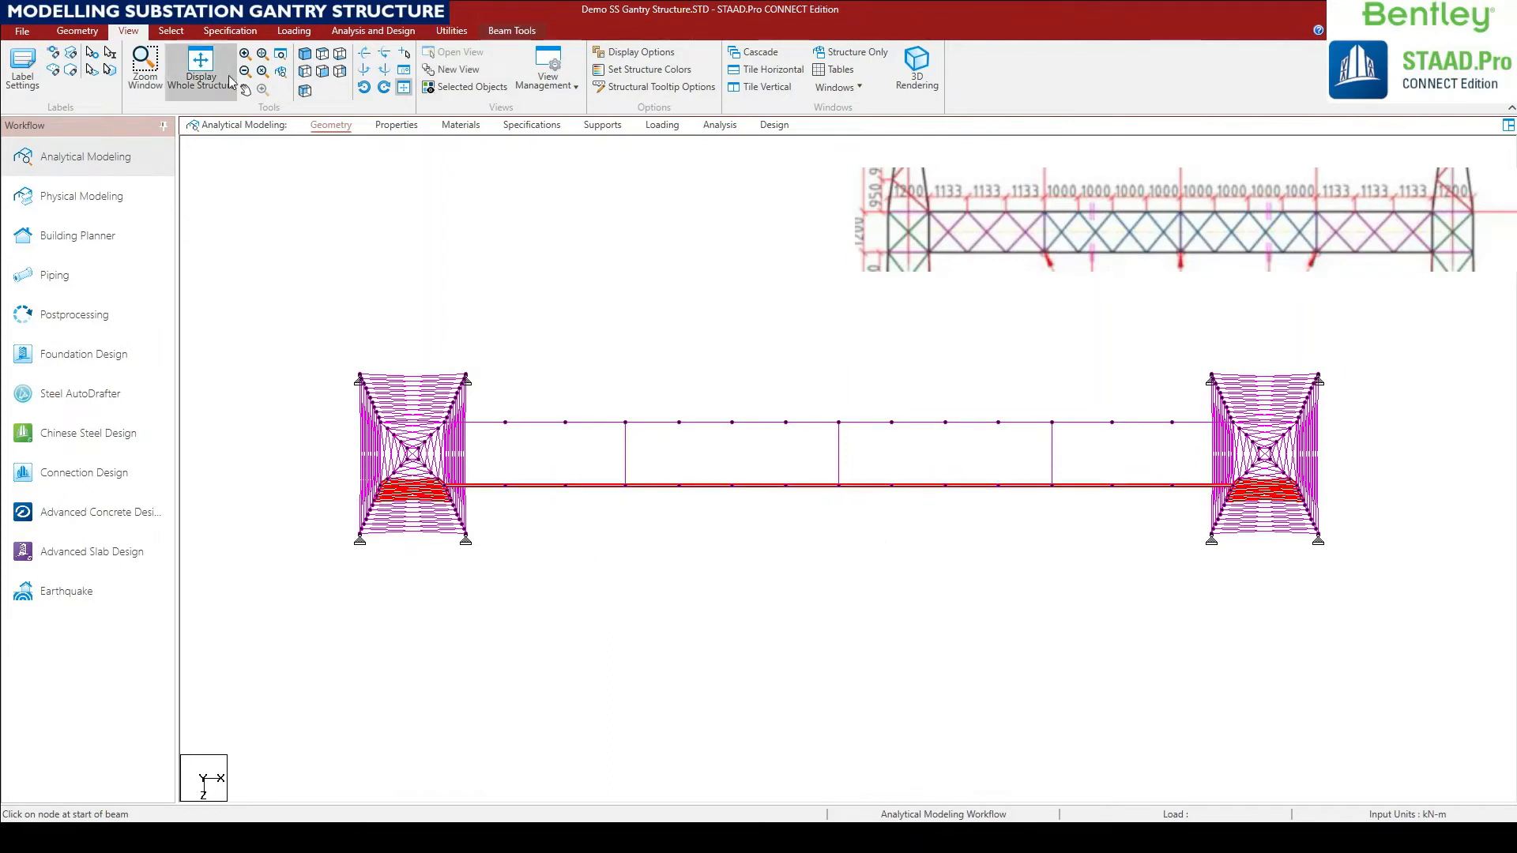
click(477, 87)
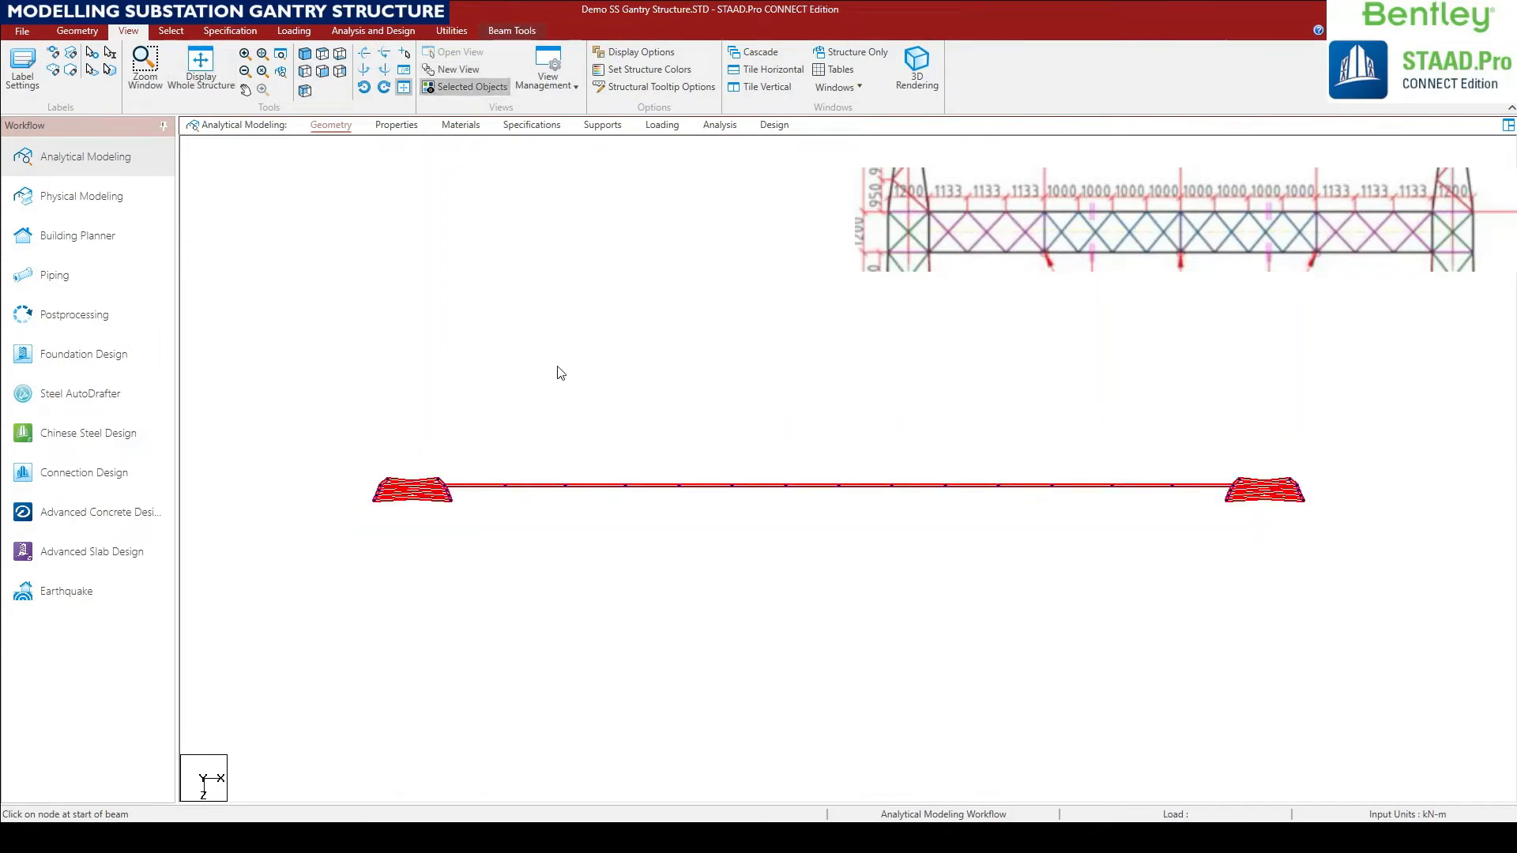
click(322, 70)
scroll(458, 540, up, 5)
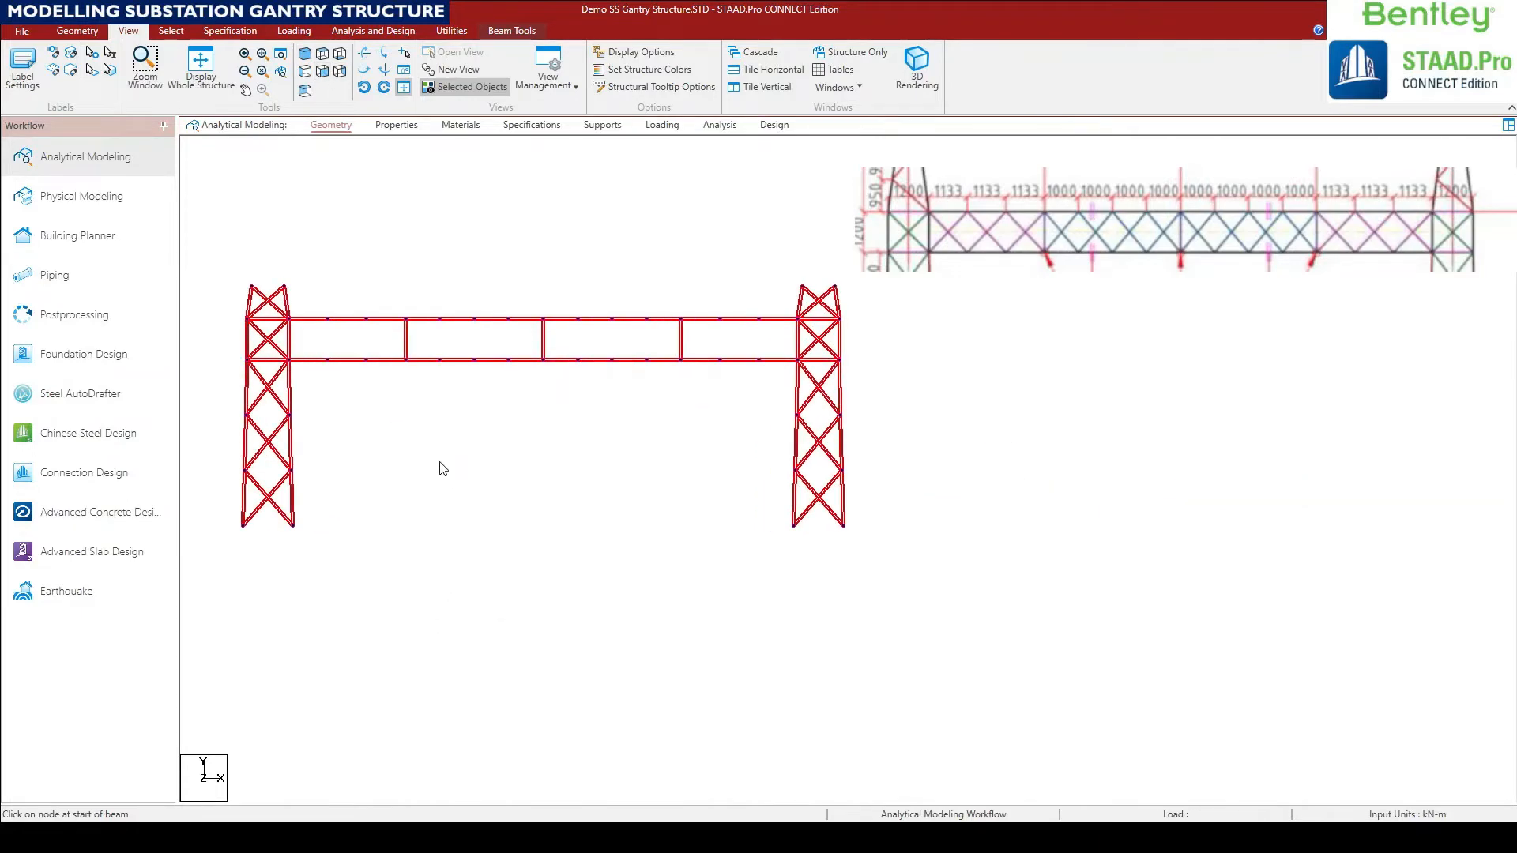
scroll(568, 438, up, 2)
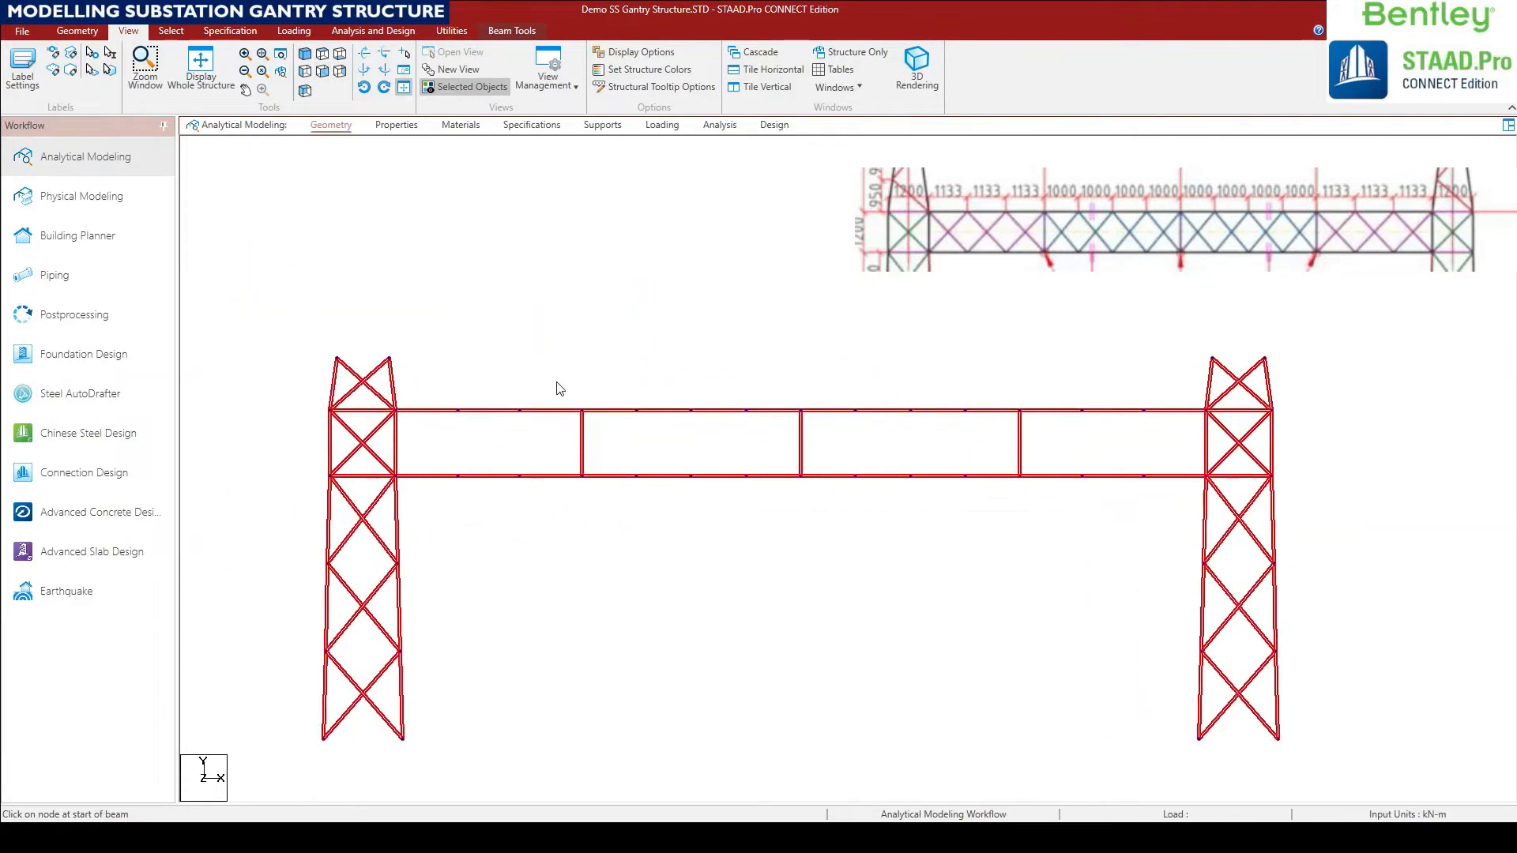
click(558, 395)
Add crossed diagonal beams between the upper and lower chord nodes in every panel of the truss's front face.
click(98, 34)
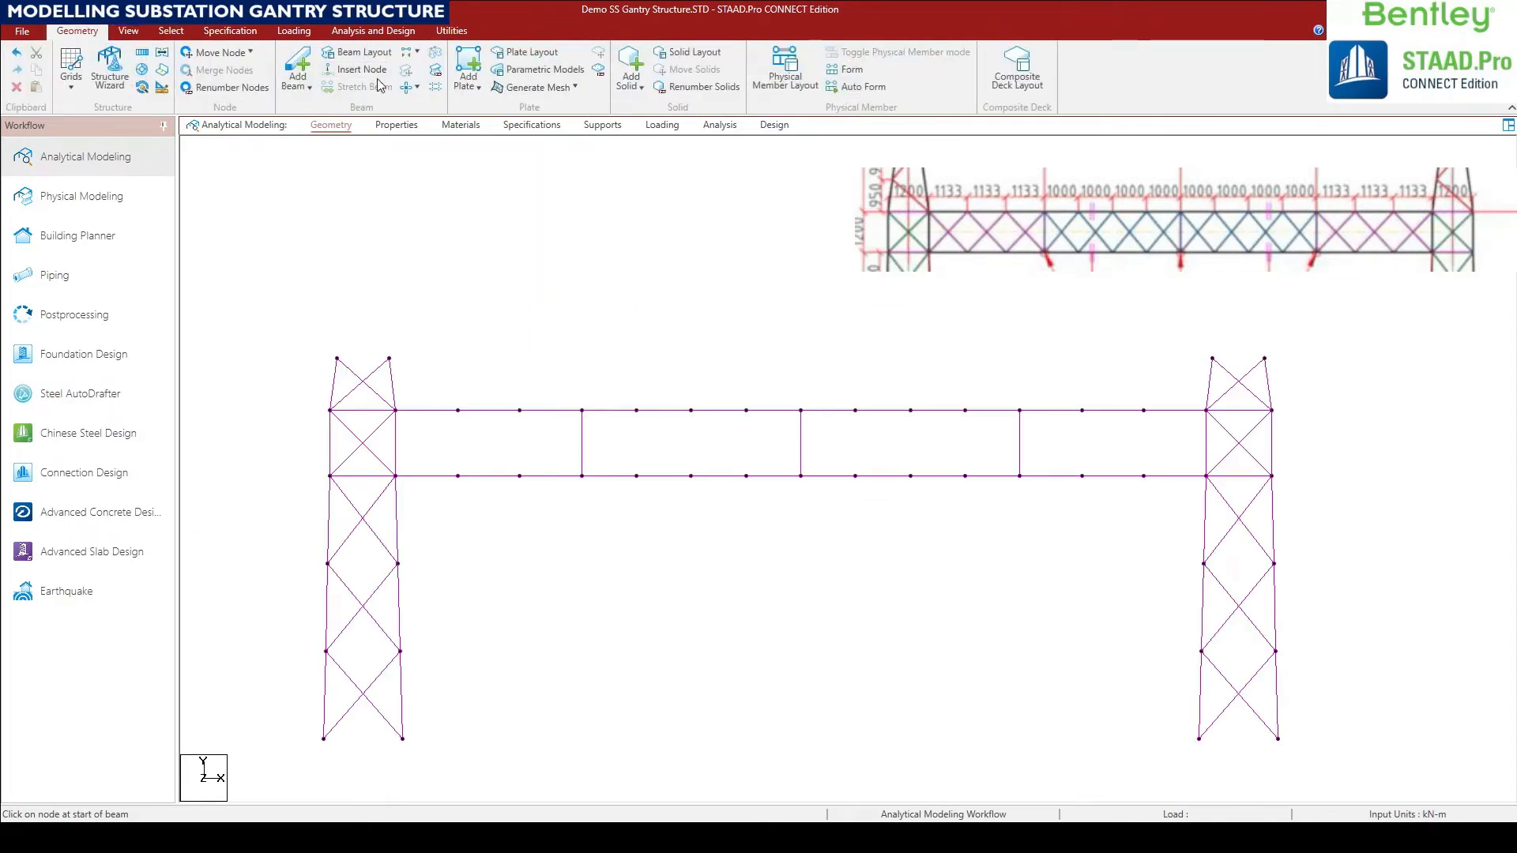
scroll(472, 440, up, 1)
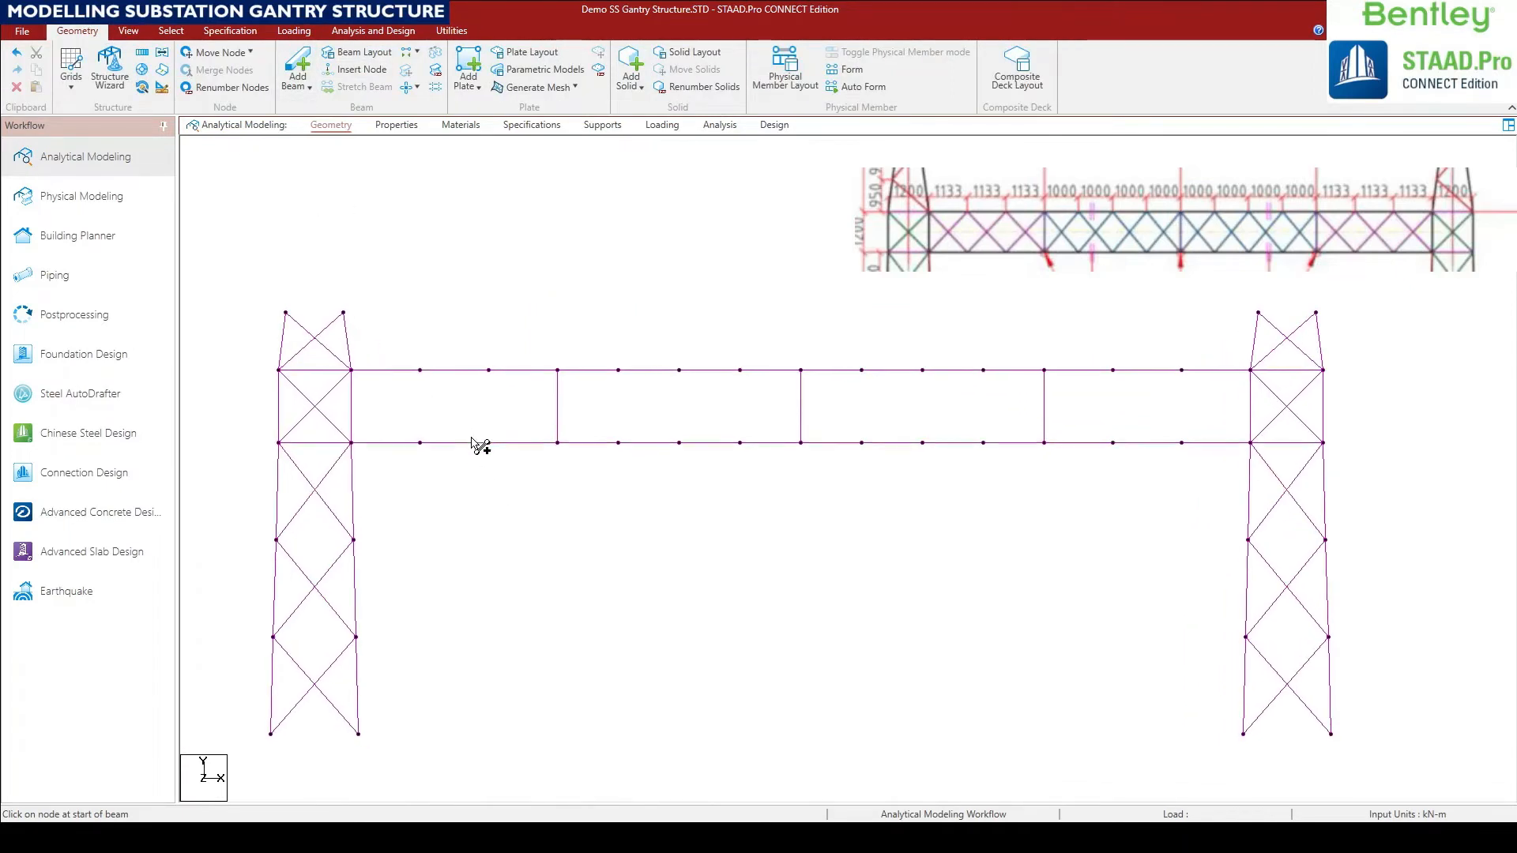
click(351, 370)
click(416, 442)
click(420, 442)
click(488, 370)
click(488, 370)
click(557, 443)
click(351, 442)
click(419, 369)
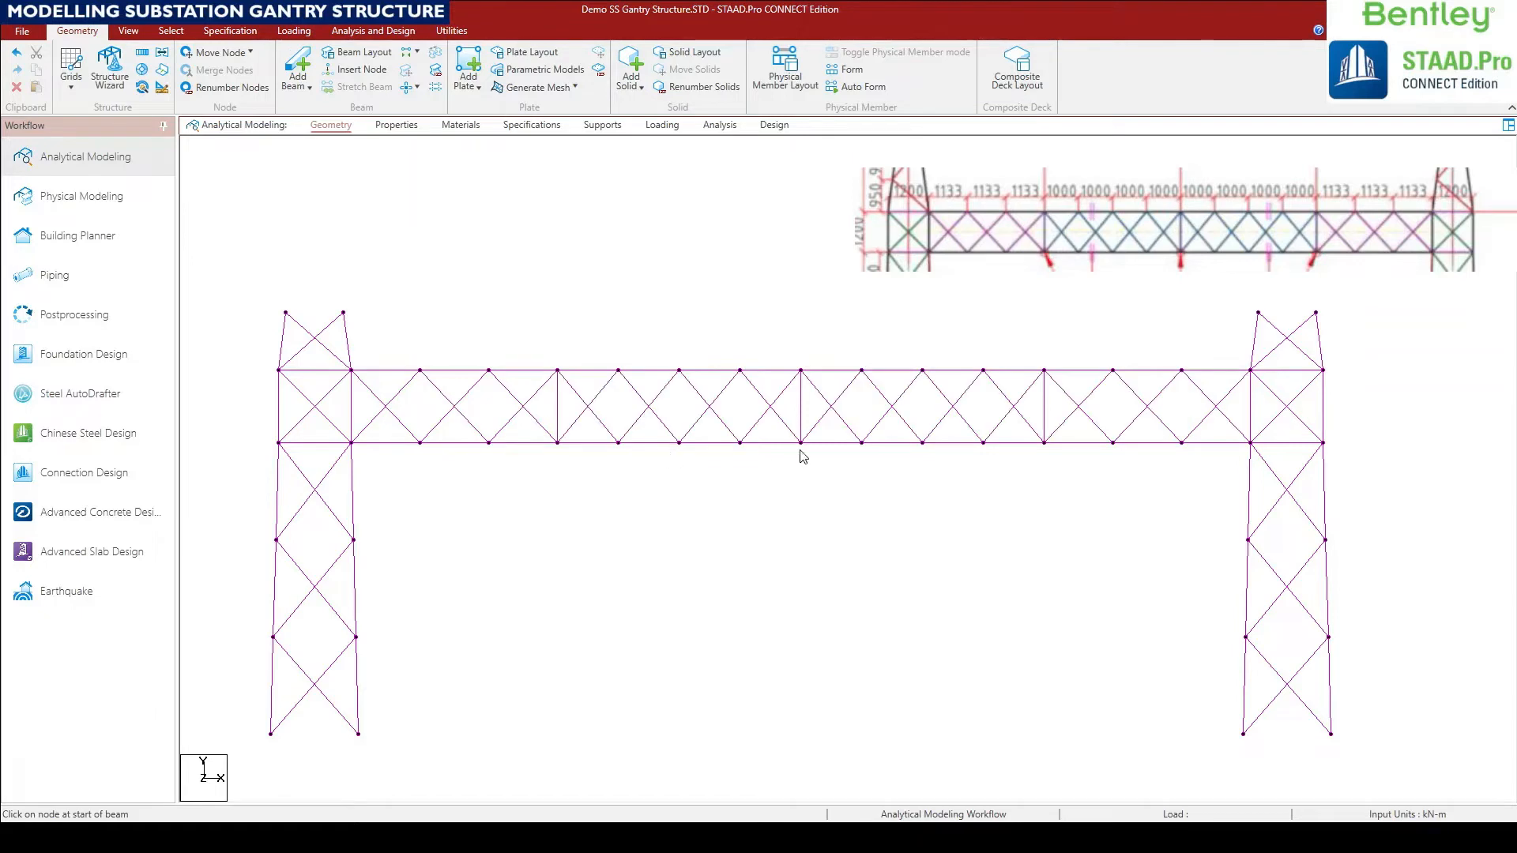
middle_drag(864, 498, 869, 522)
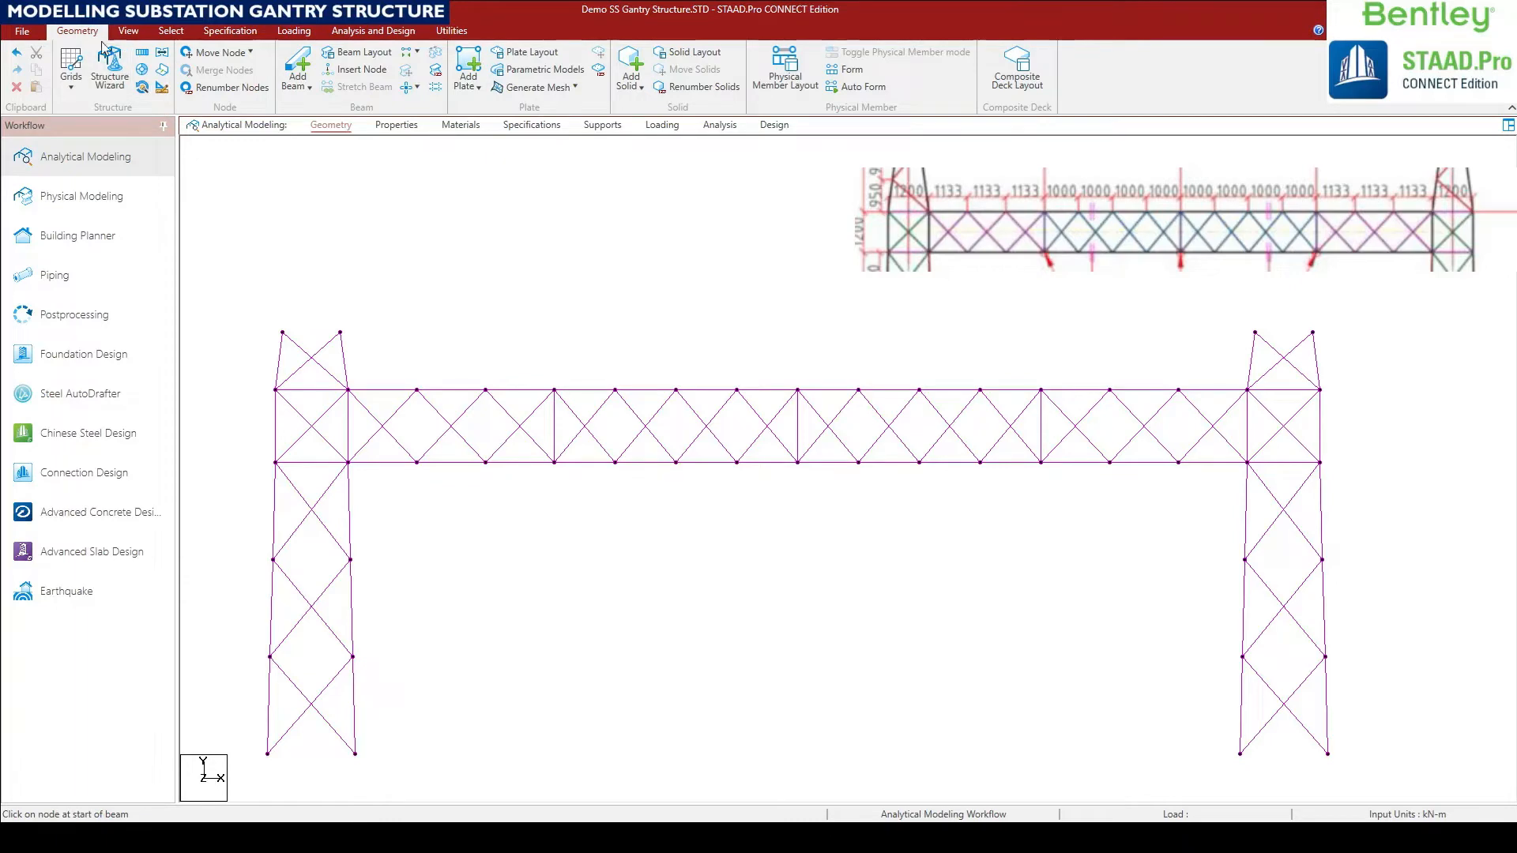
Restore the whole structure, then isolate the rear (-Z) face from the plan view and show it in front elevation.
click(128, 31)
click(305, 89)
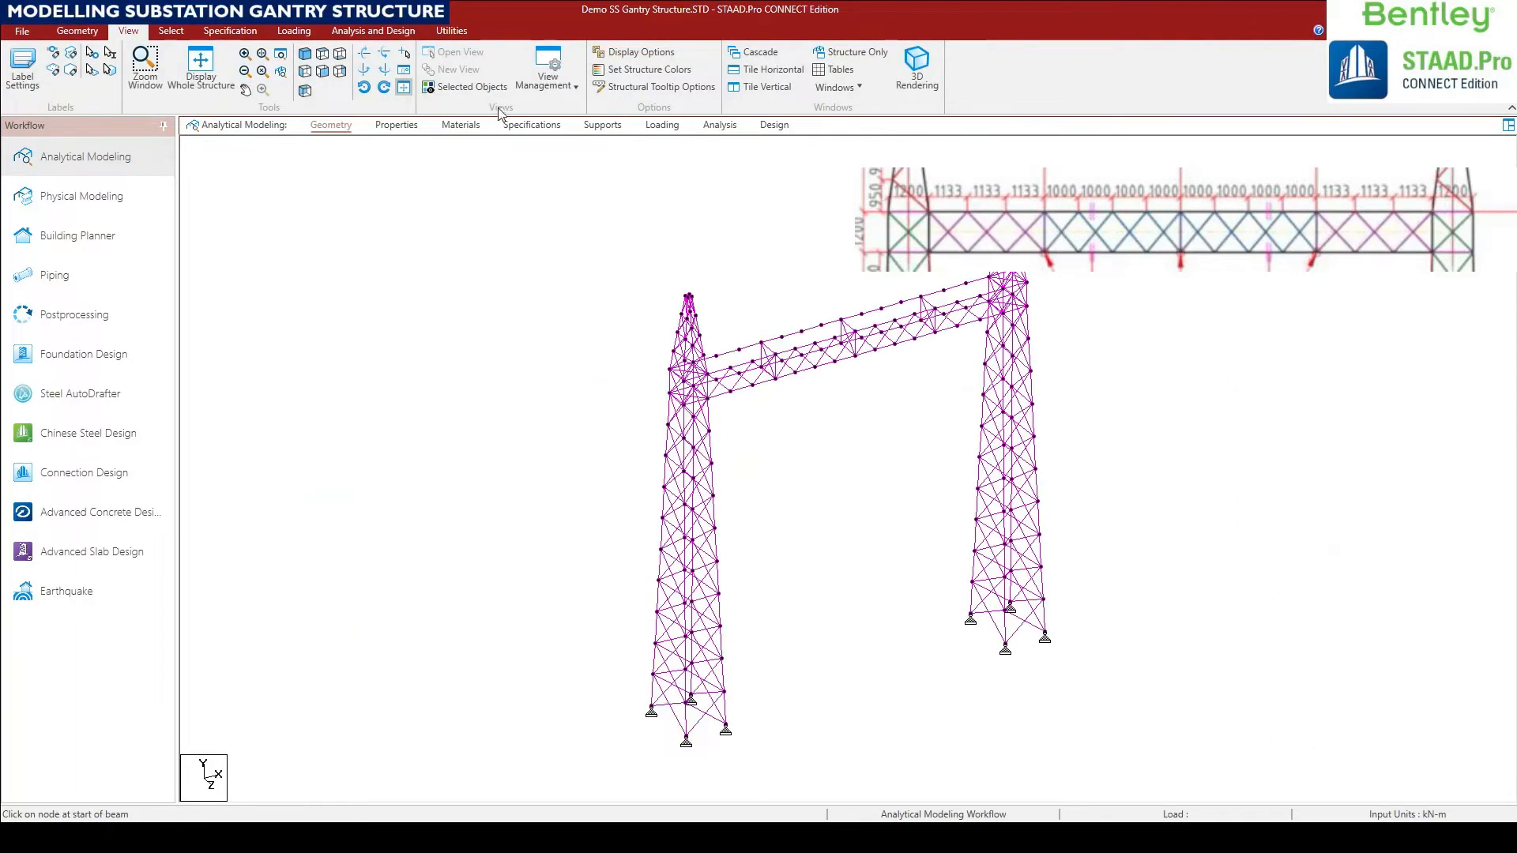
click(339, 53)
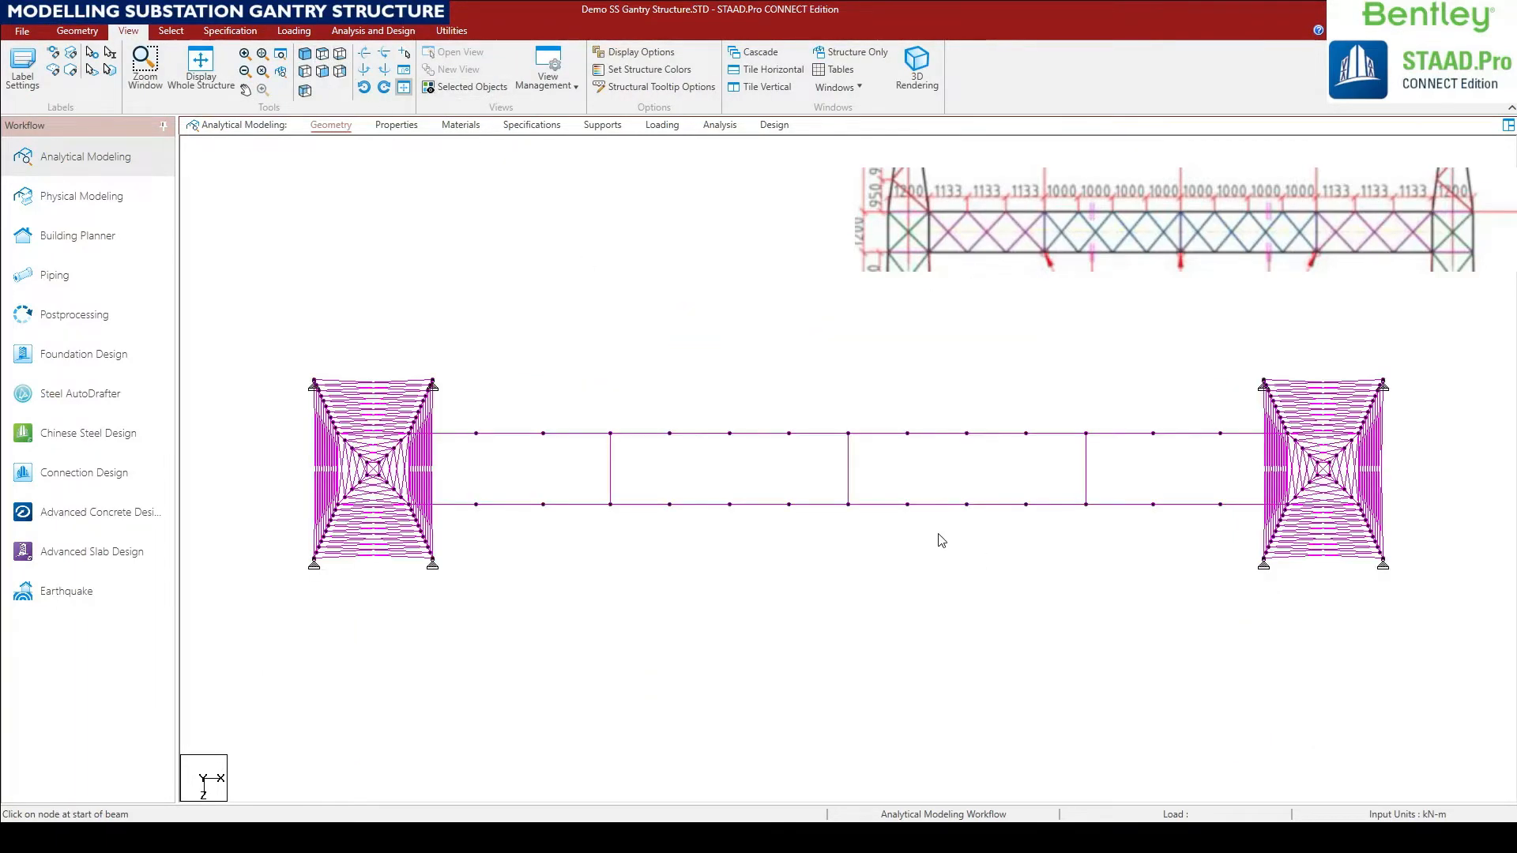
drag(212, 492, 1351, 515)
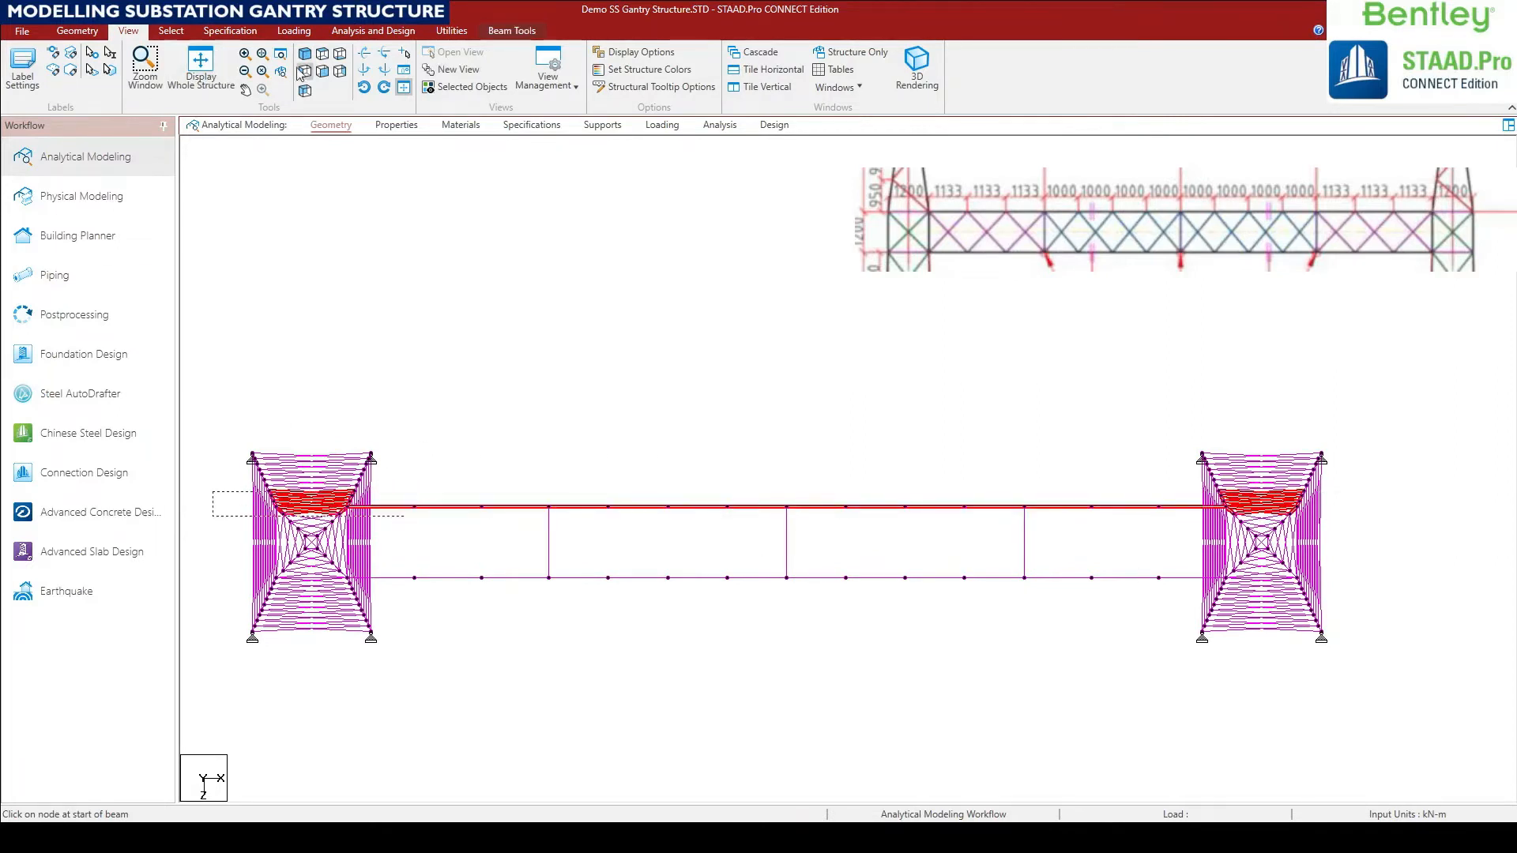
click(466, 87)
click(304, 90)
scroll(676, 520, up, 5)
click(485, 247)
Add crossed diagonal beams in every panel of the truss's rear face, declining the extra node at the far tower.
click(76, 30)
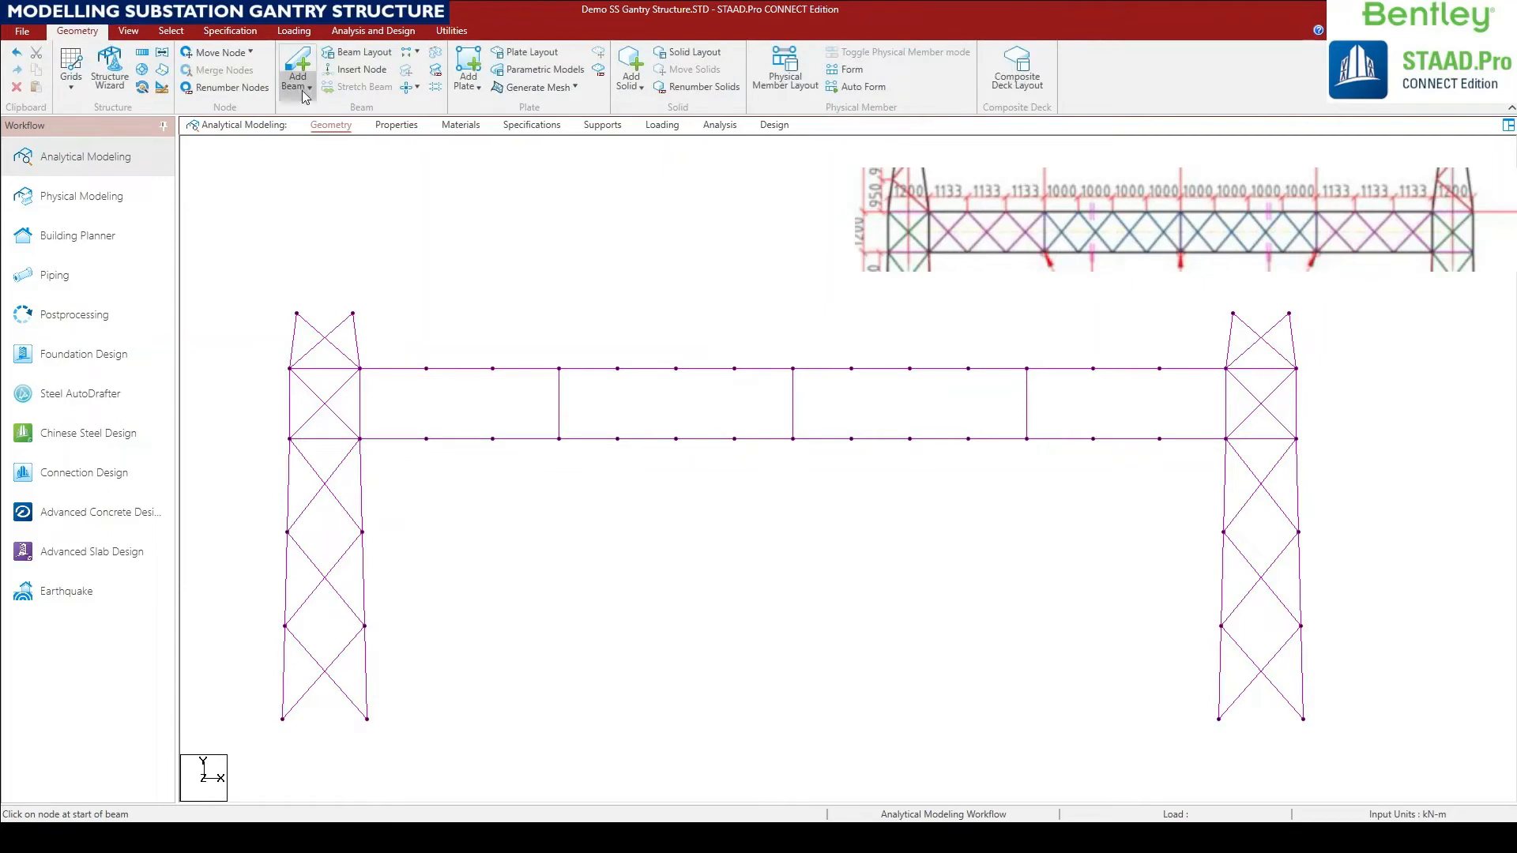
drag(360, 368, 426, 439)
drag(427, 368, 360, 438)
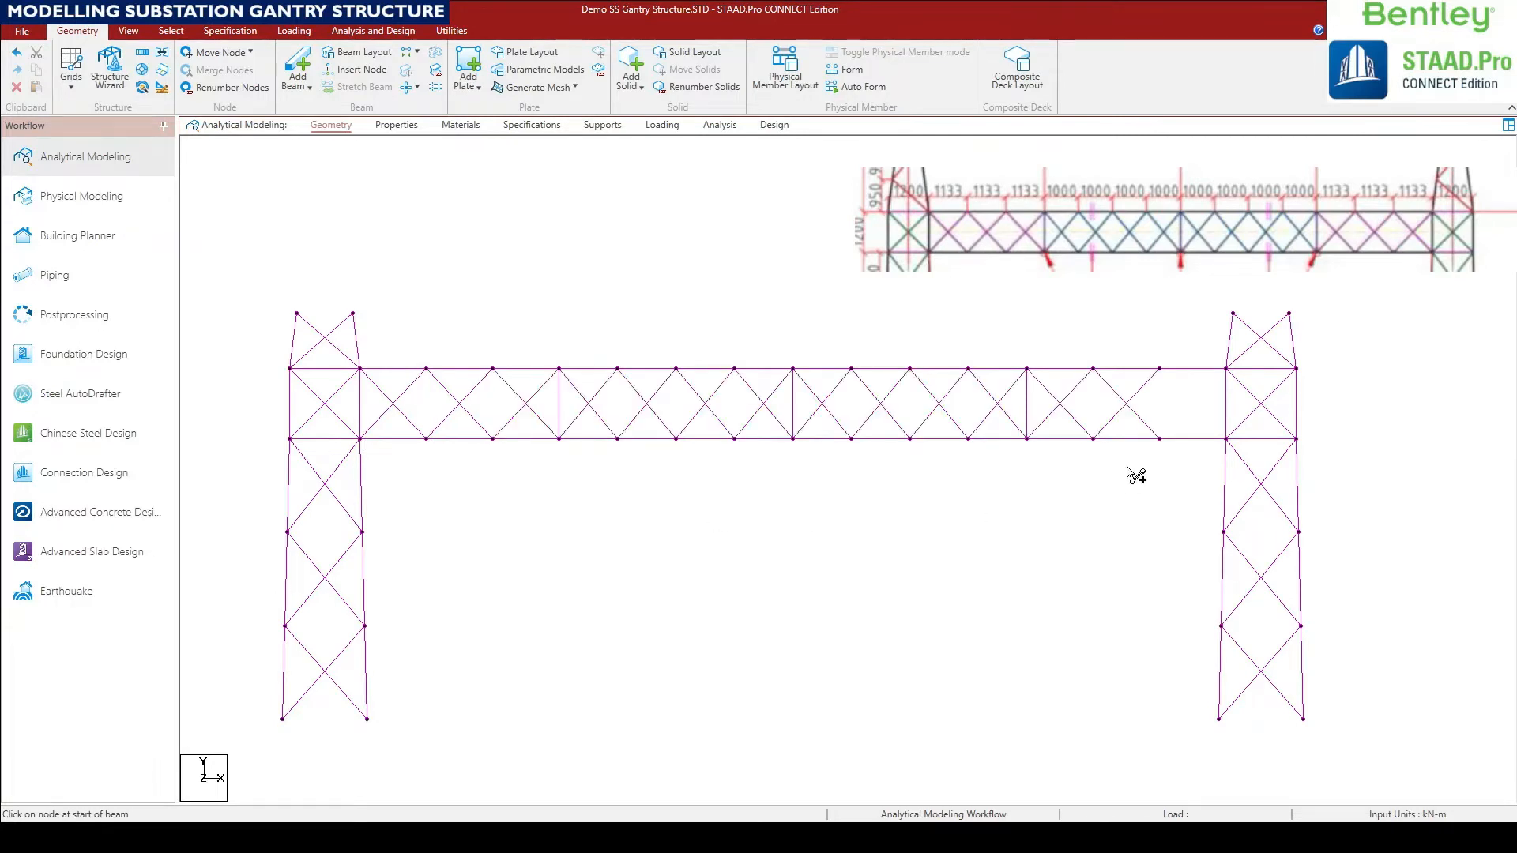
middle_drag(1135, 474, 1059, 482)
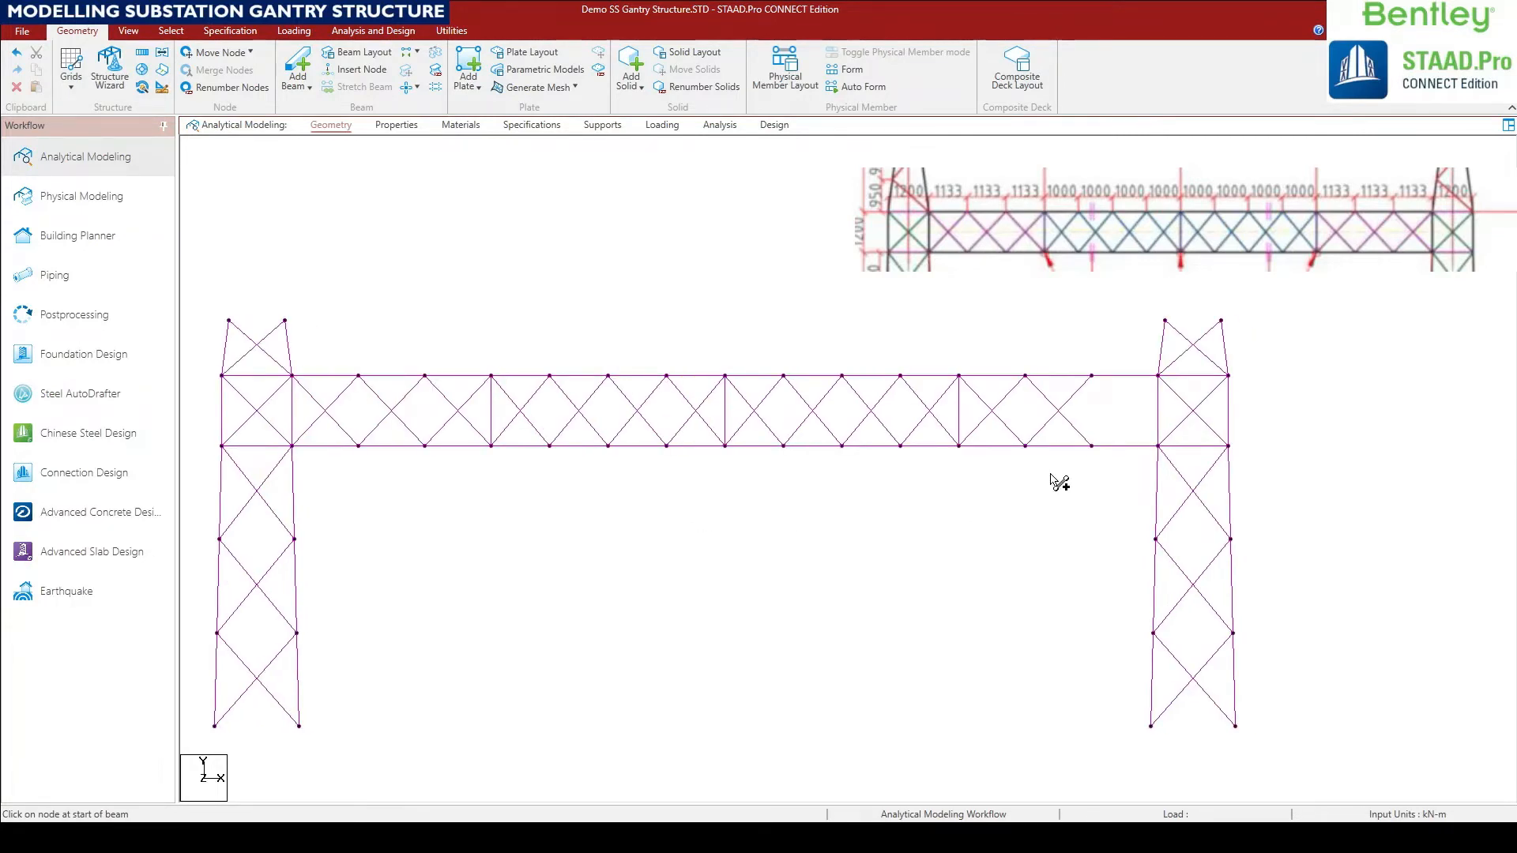
drag(1092, 378, 1161, 451)
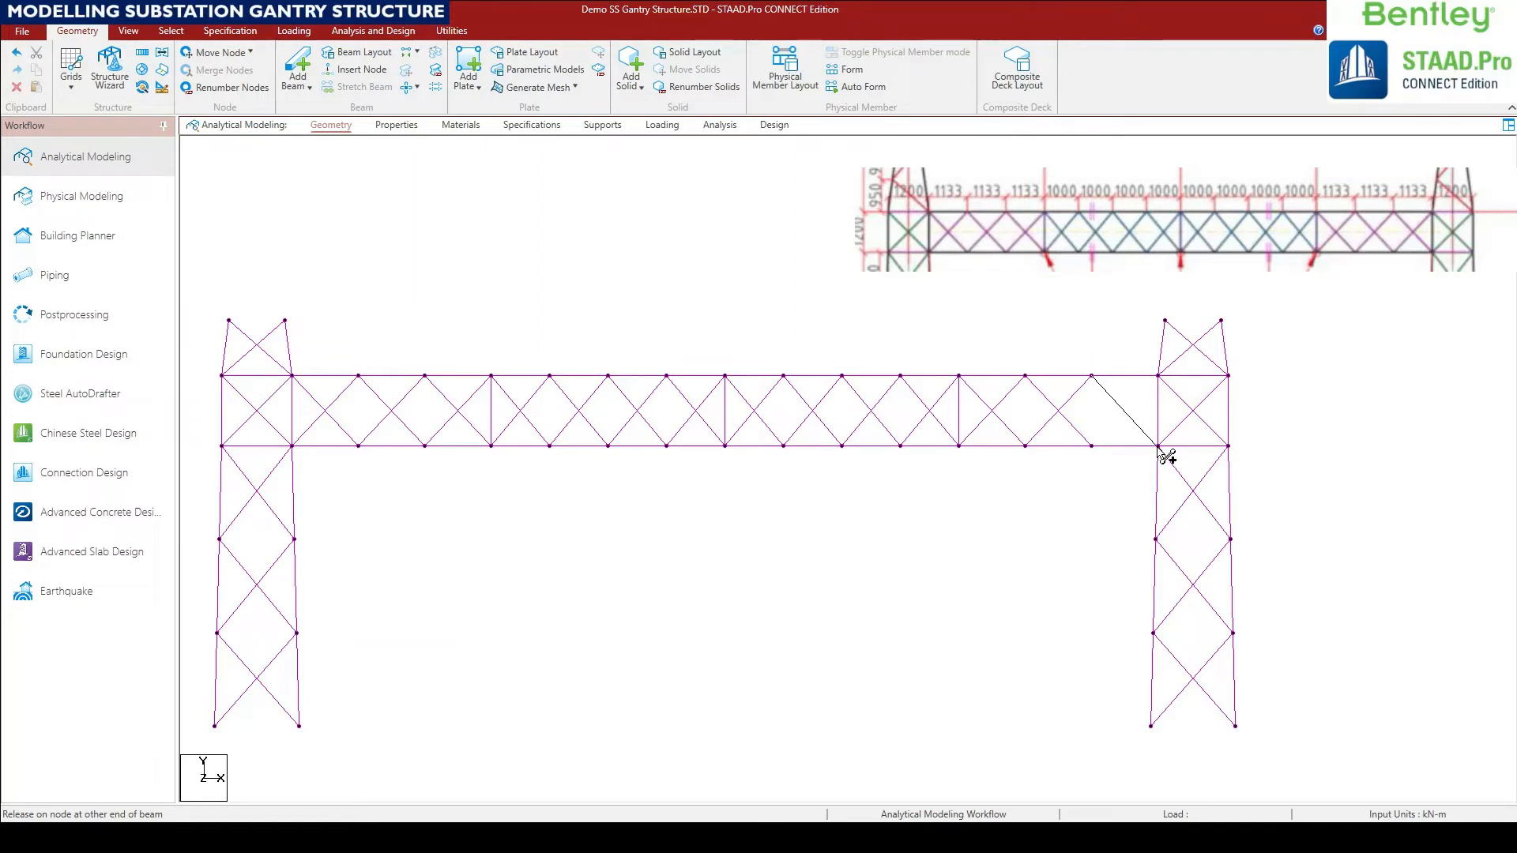
drag(1164, 457, 1152, 448)
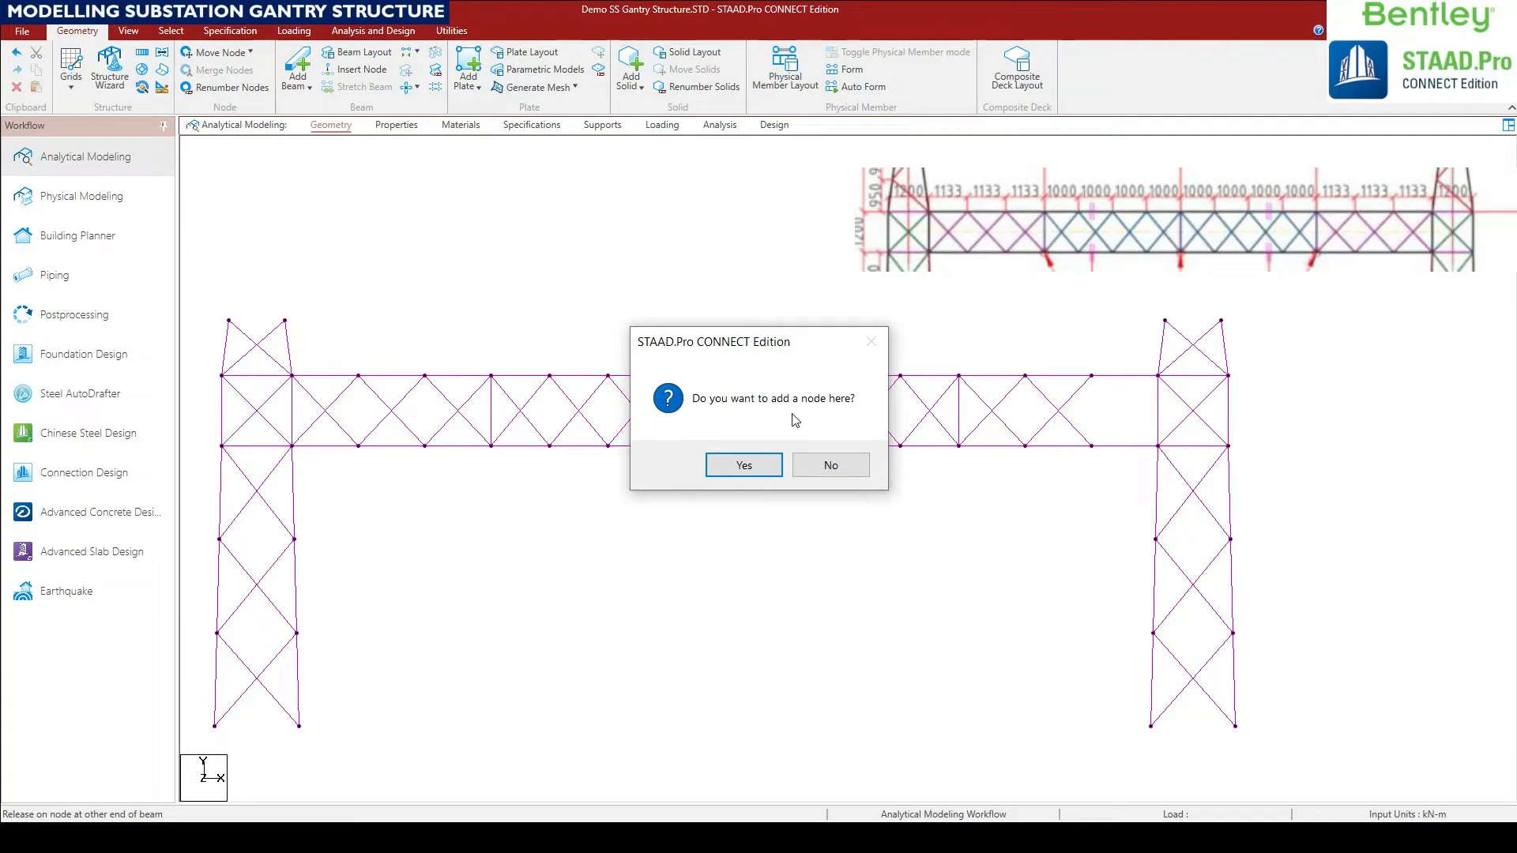
click(825, 473)
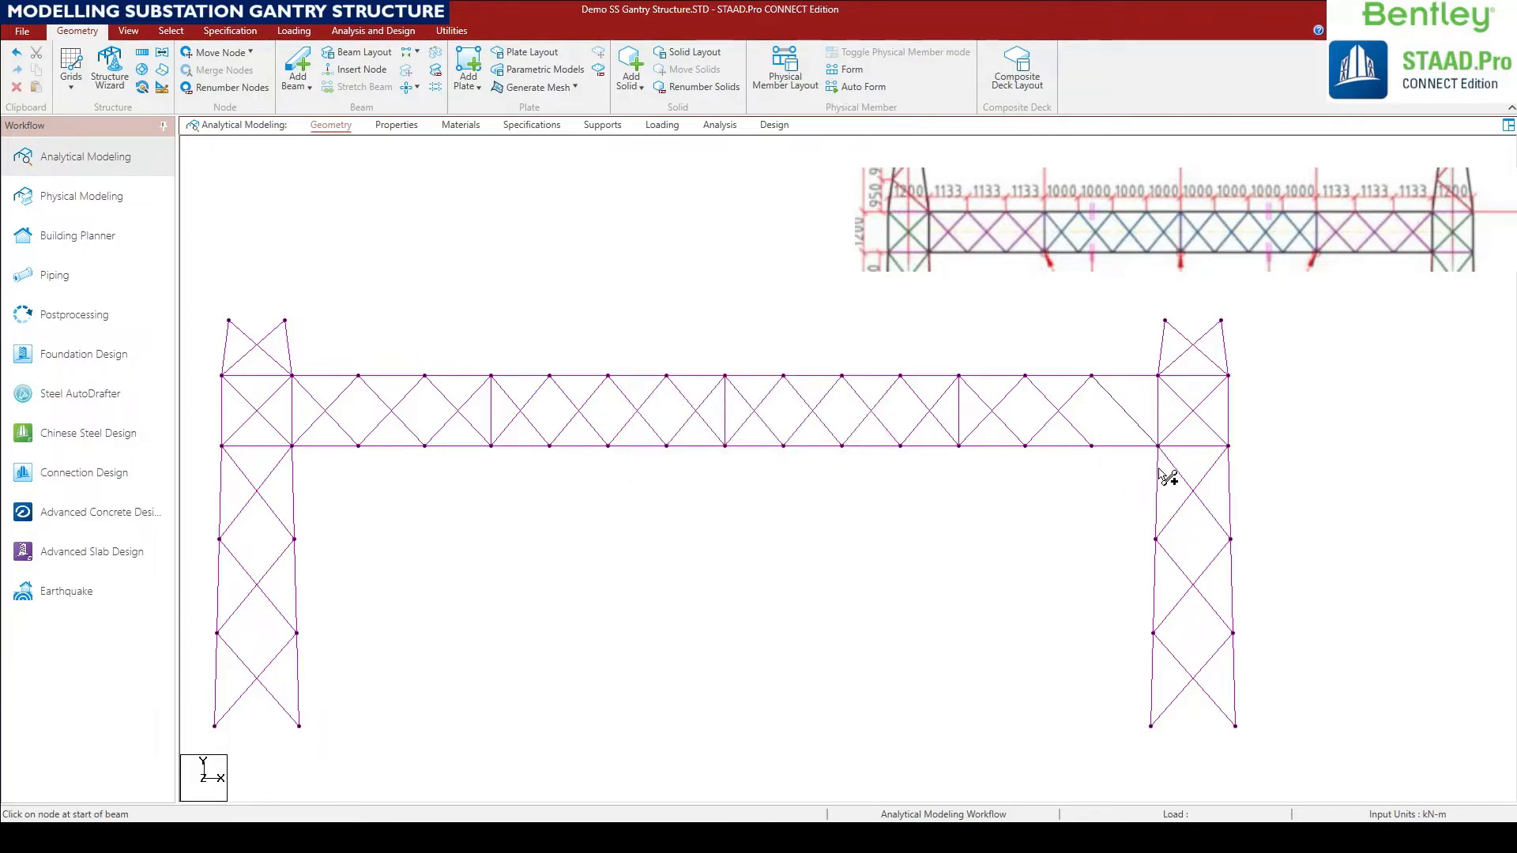
drag(1092, 446, 1160, 378)
middle_drag(957, 577, 983, 587)
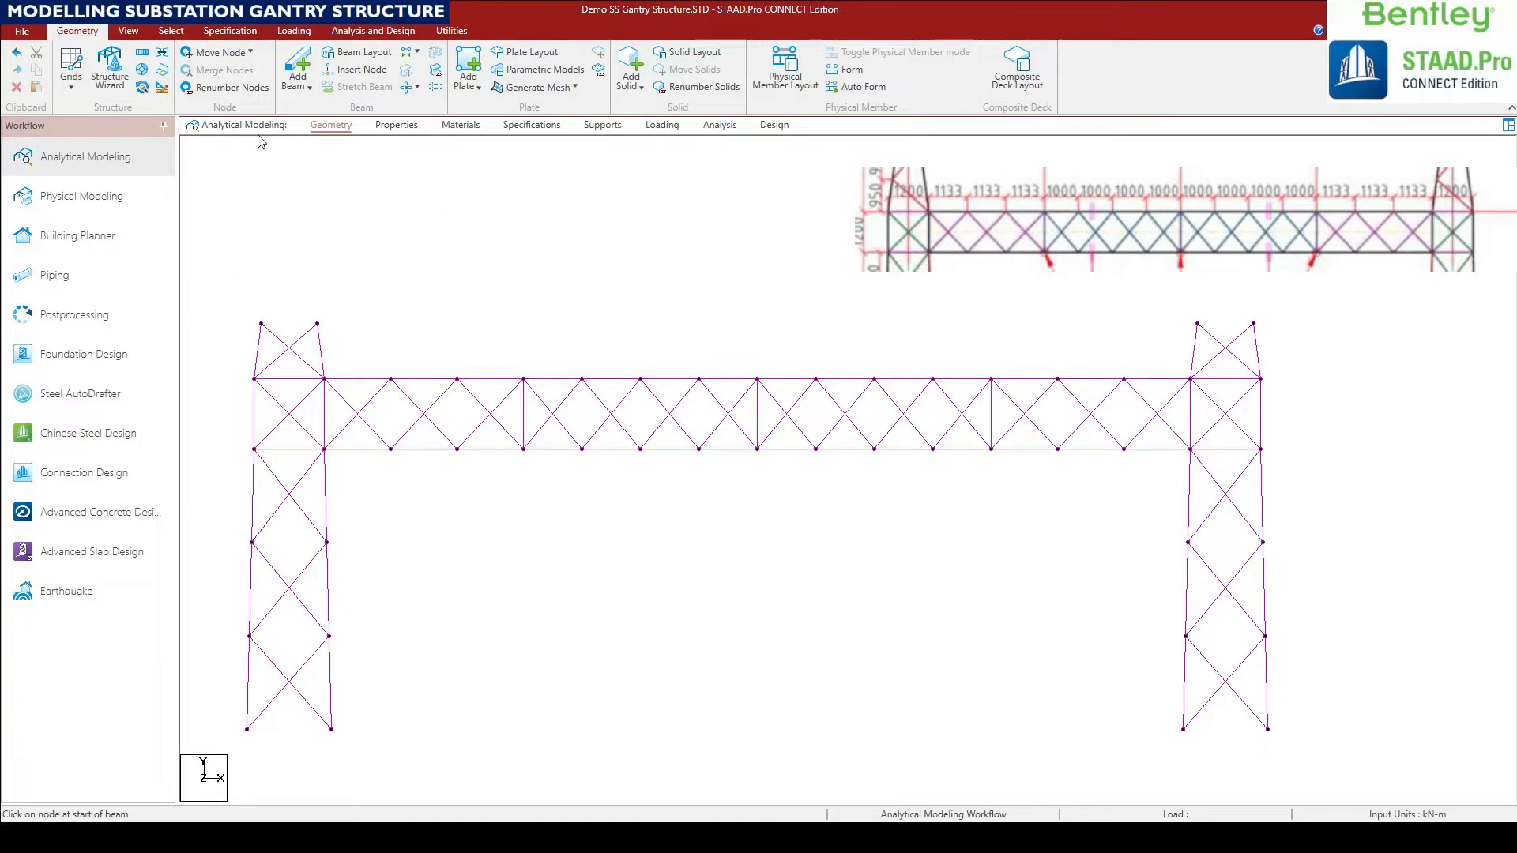
Restore the whole structure, then isolate the truss's bottom chord plane from the front view and show it in plan.
click(130, 33)
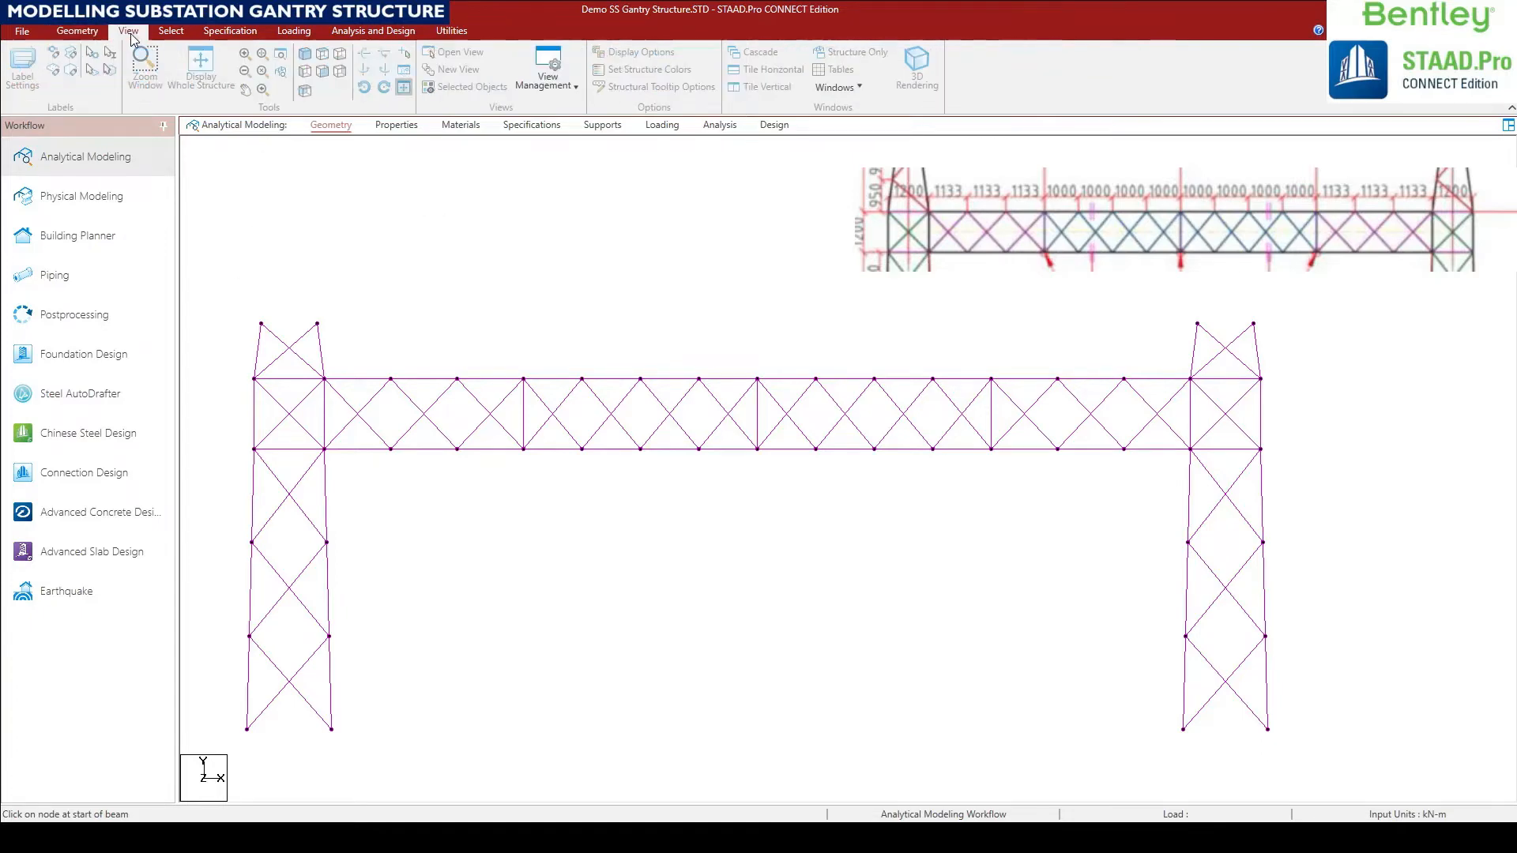
click(203, 86)
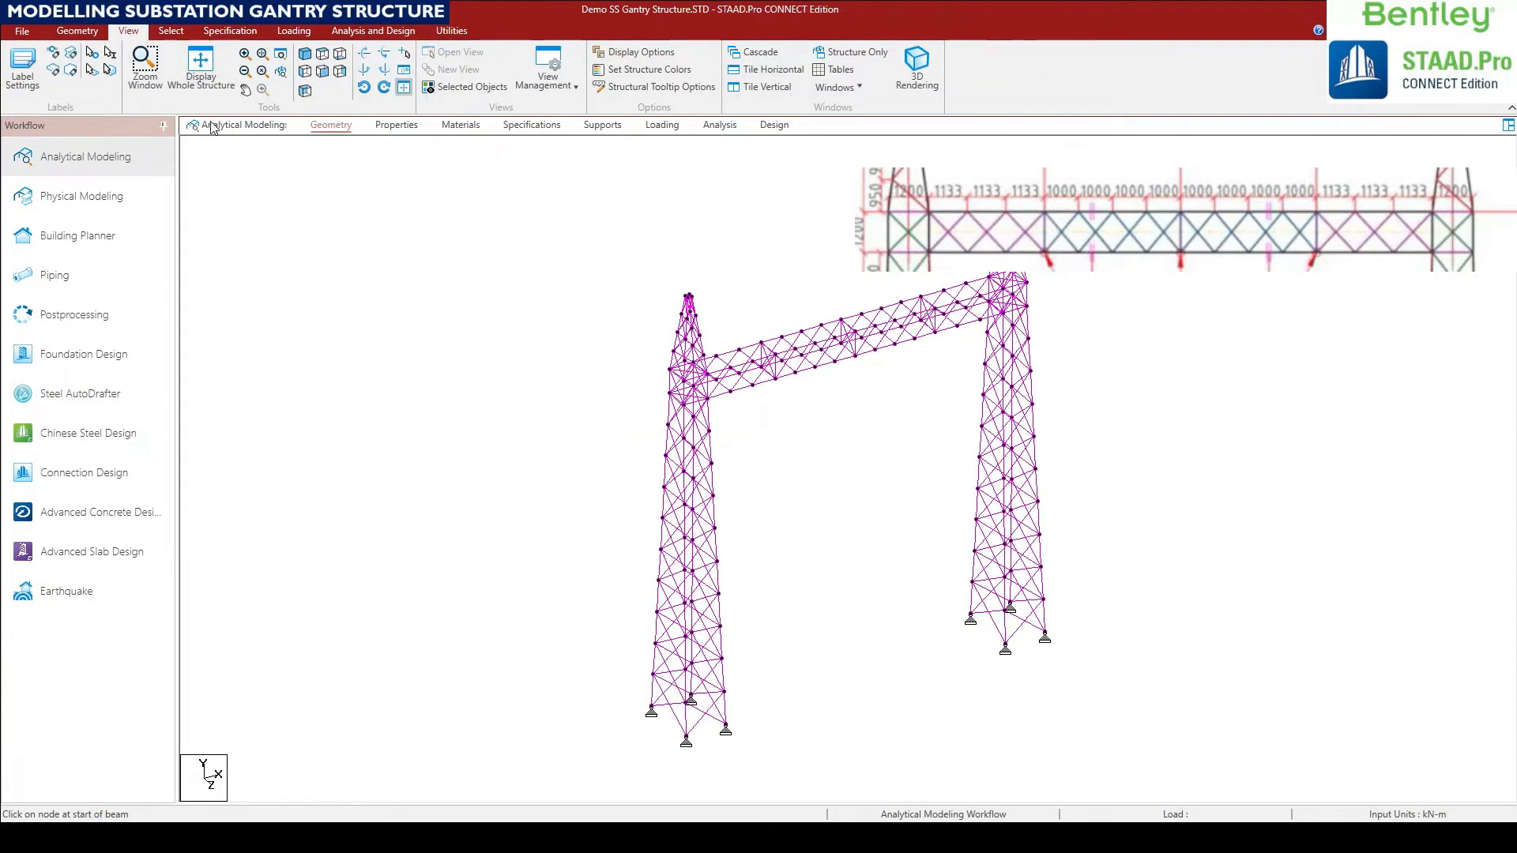
click(322, 71)
scroll(813, 623, up, 3)
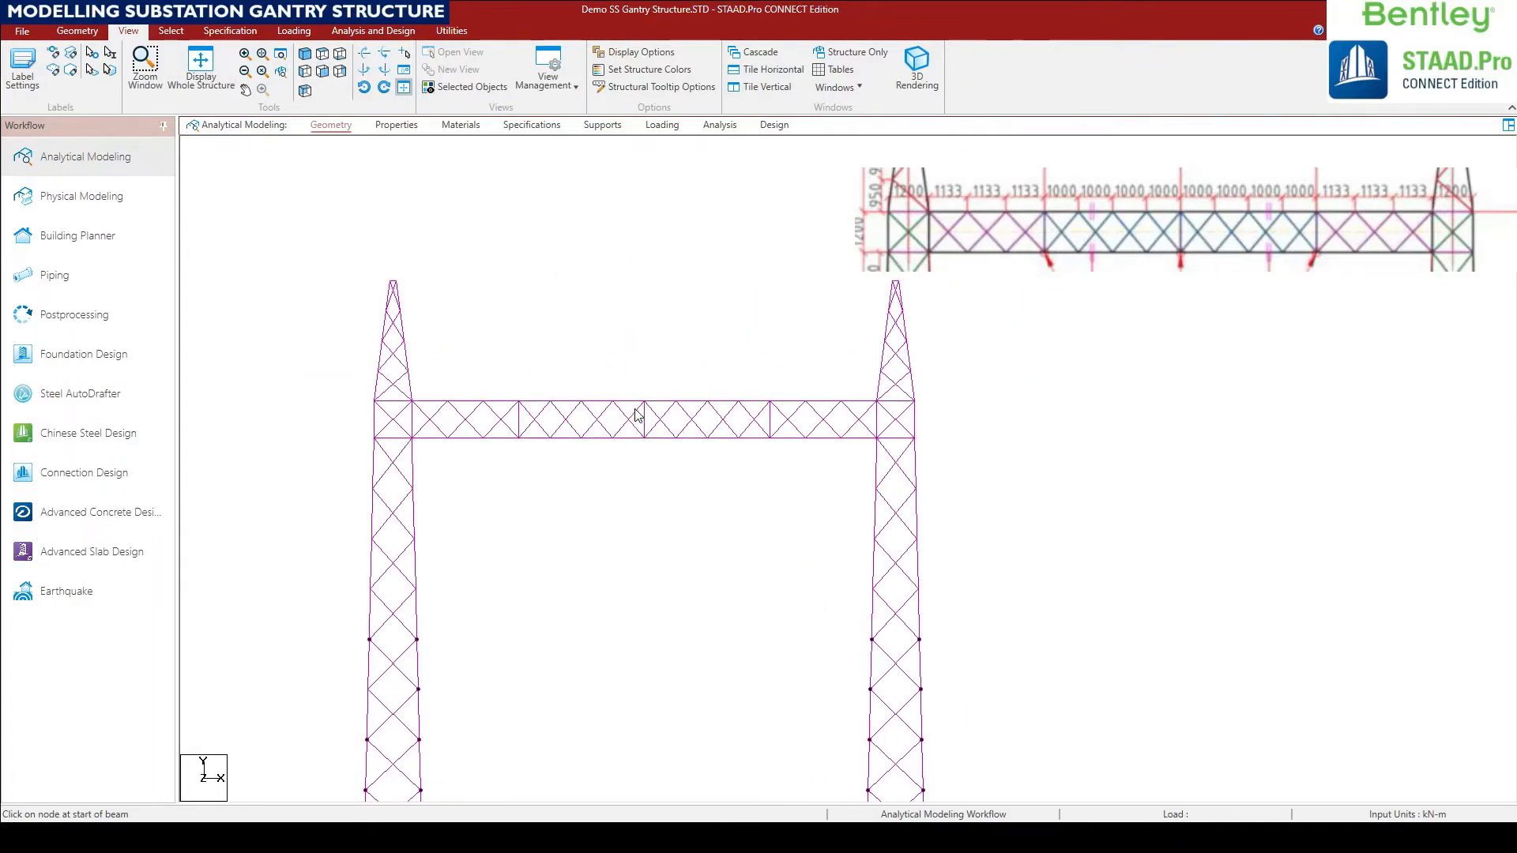
drag(344, 397, 978, 411)
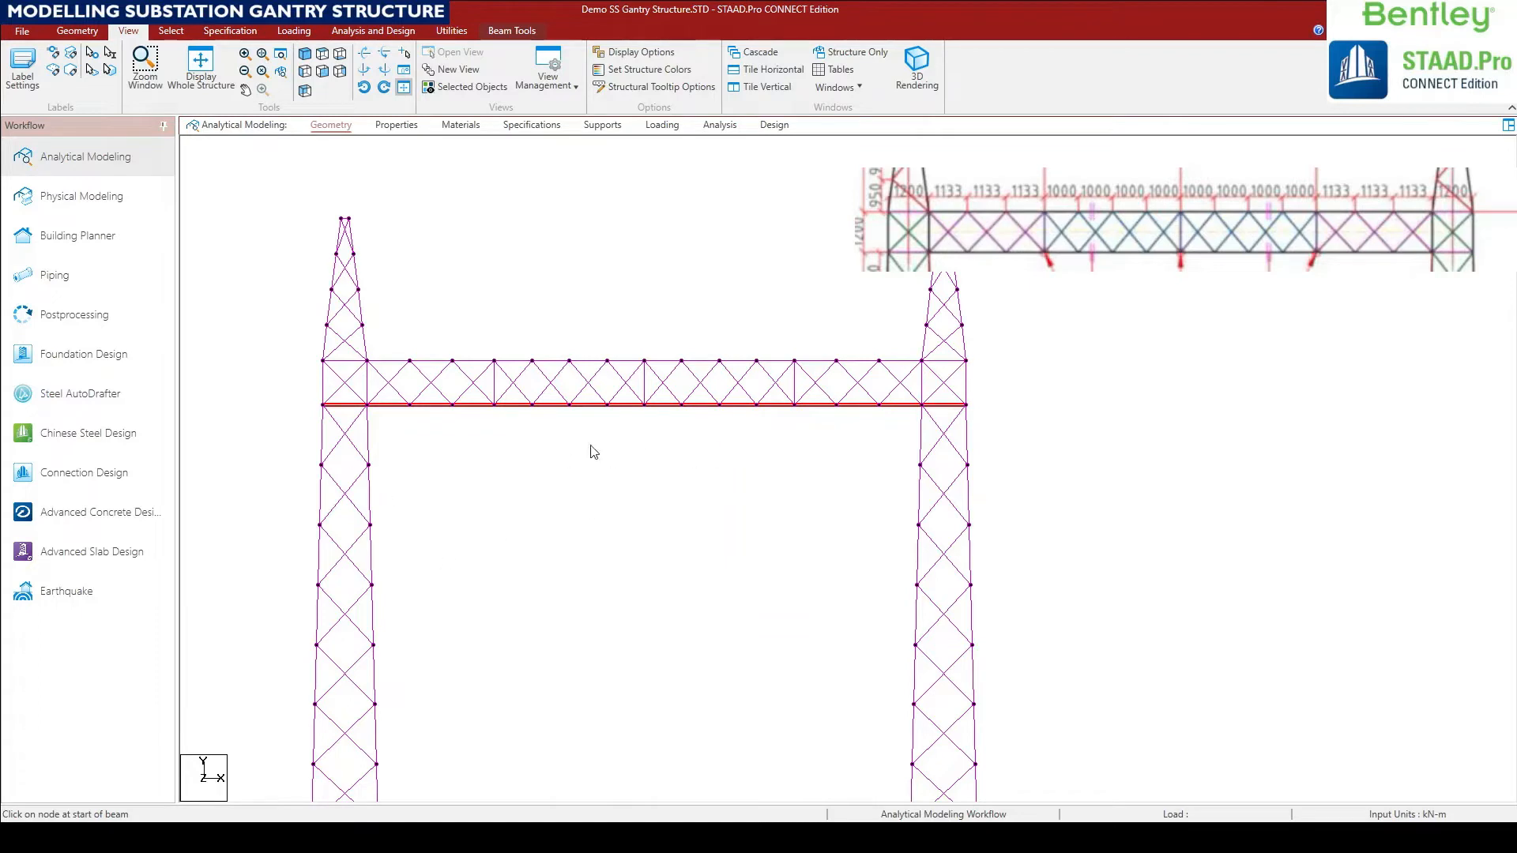
click(487, 89)
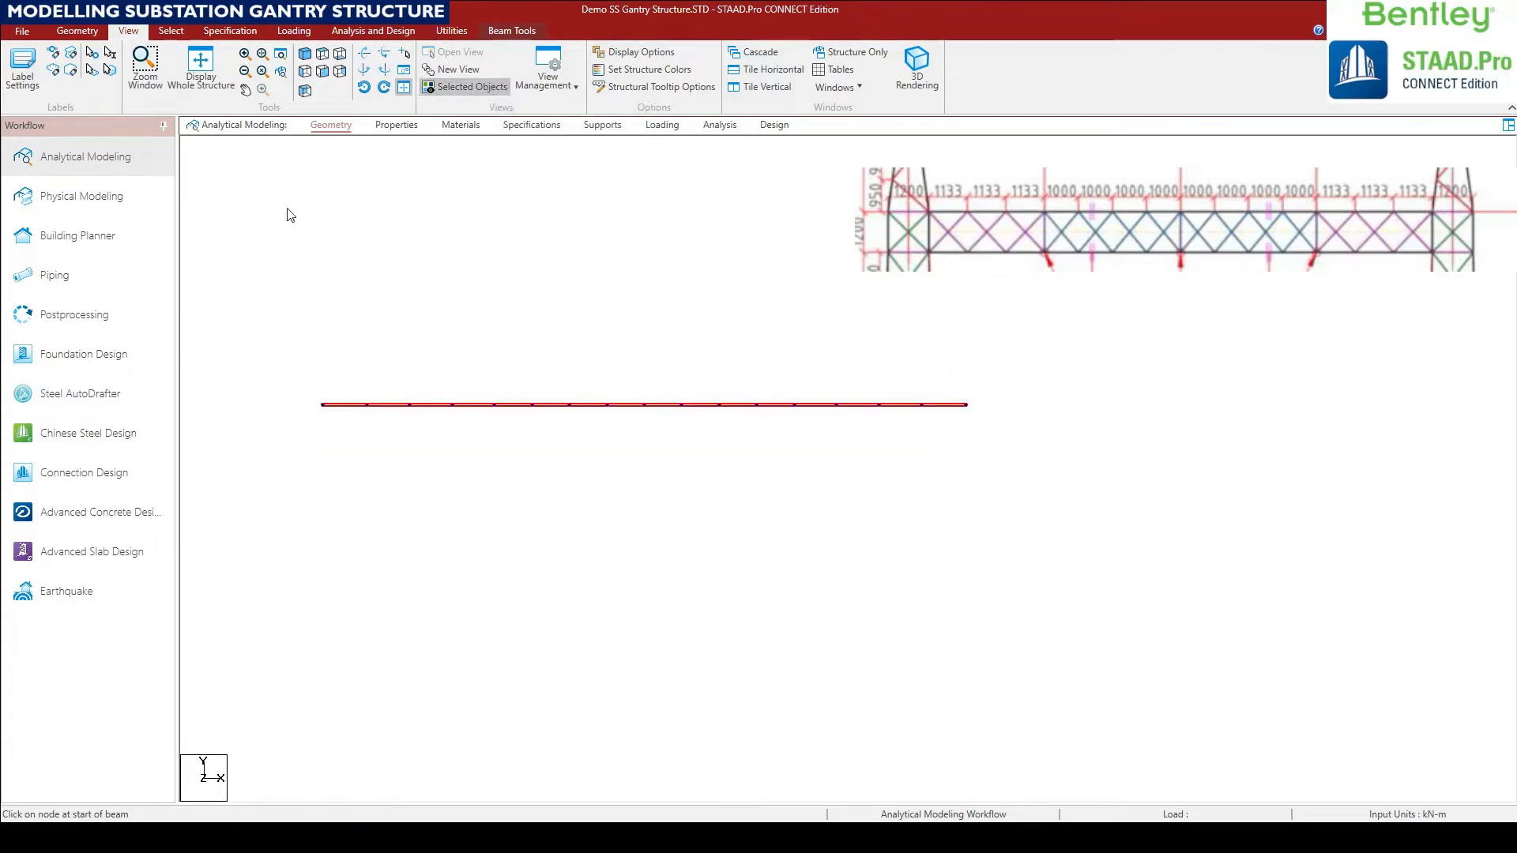
click(312, 70)
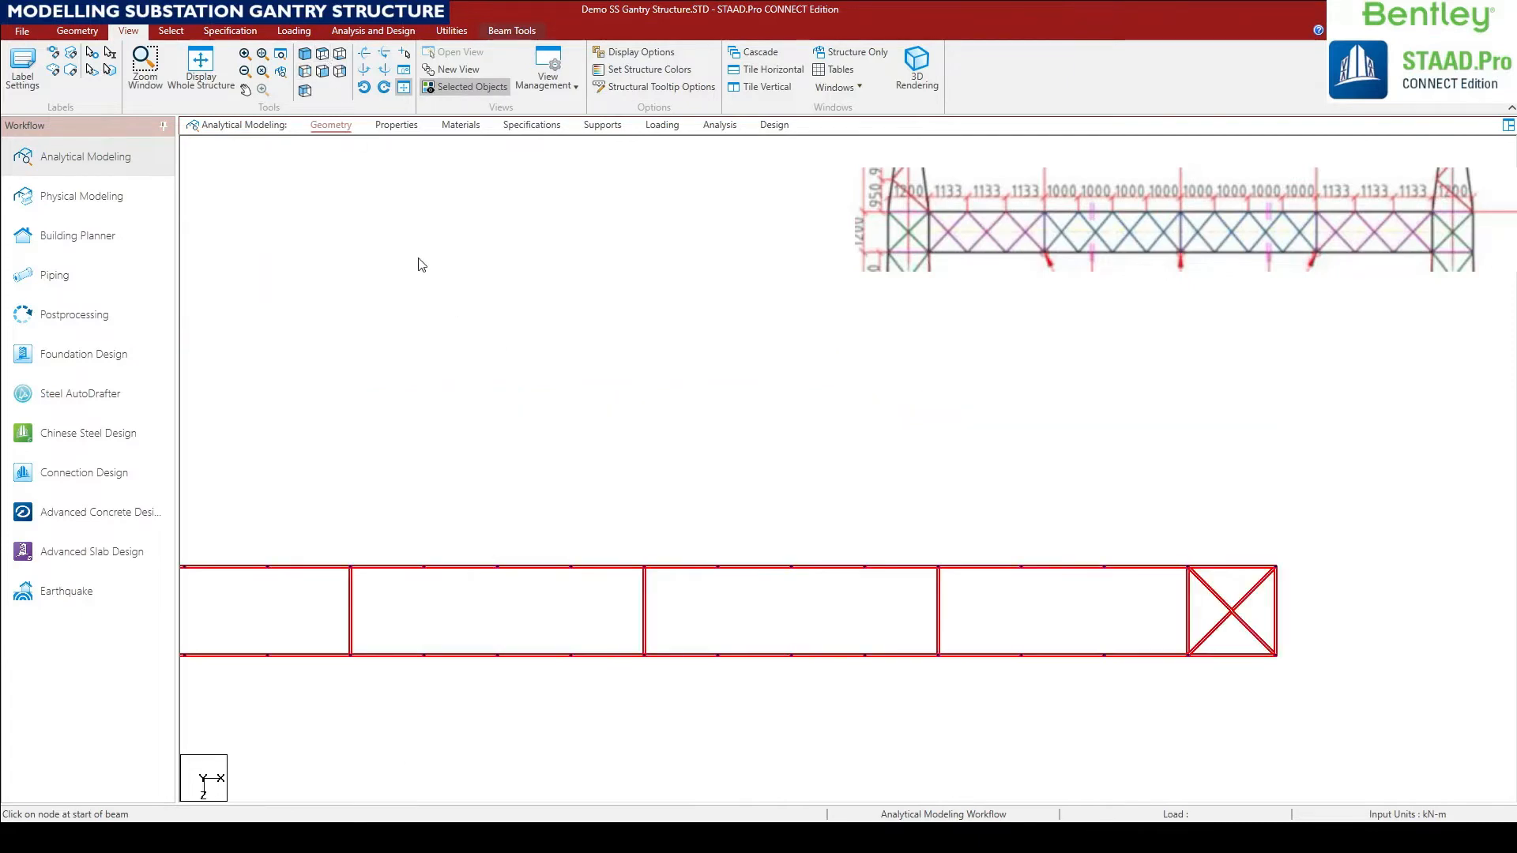
Add crossed diagonal beams between the chord nodes in every panel of the truss's bottom plane.
middle_drag(542, 481, 445, 455)
scroll(444, 454, down, 1)
middle_drag(545, 449, 448, 461)
click(435, 395)
click(77, 30)
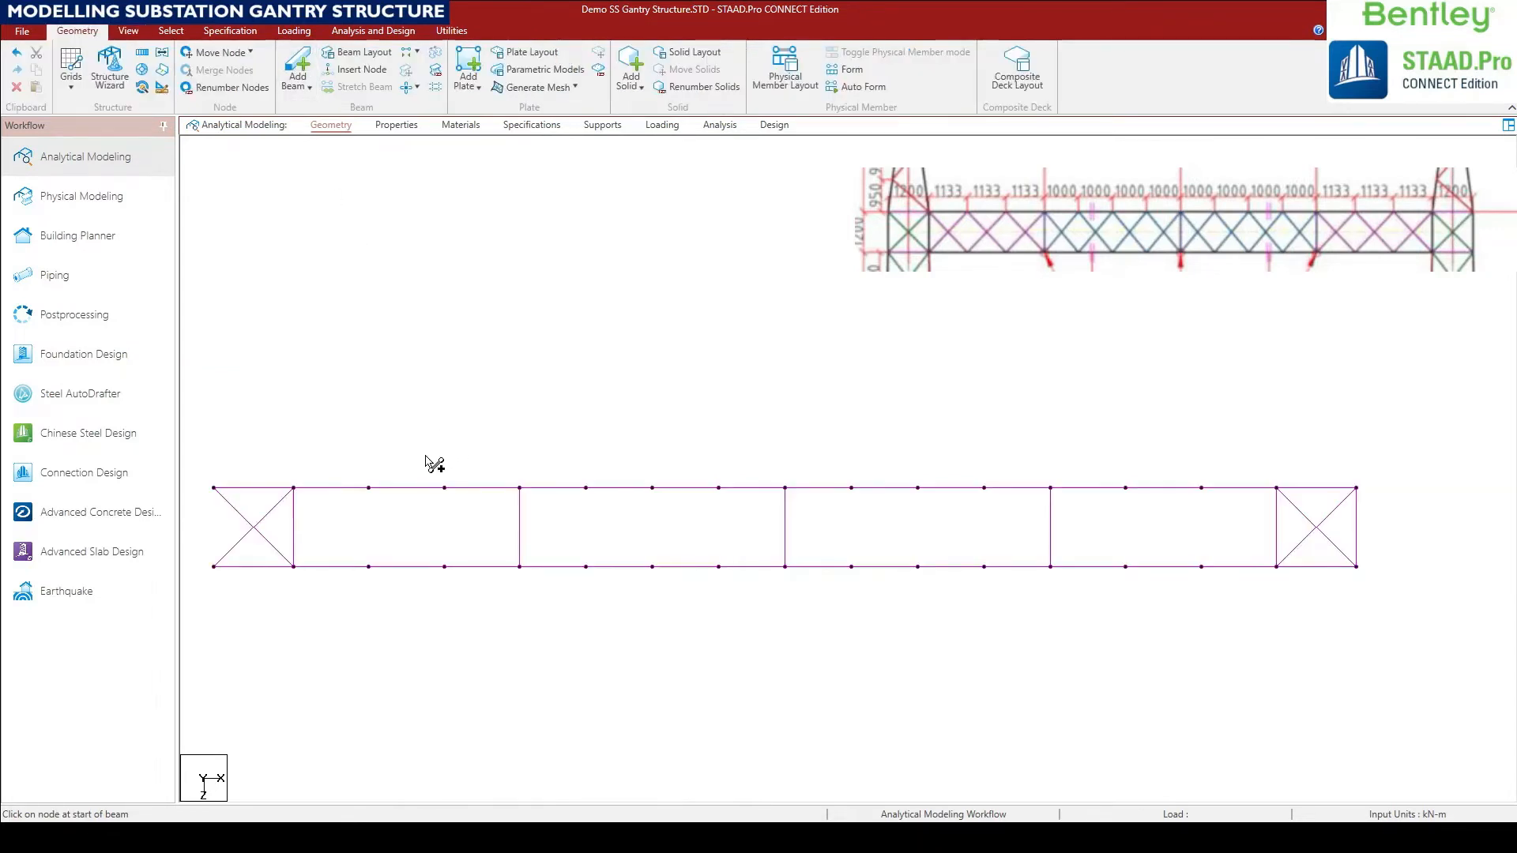
drag(294, 488, 368, 489)
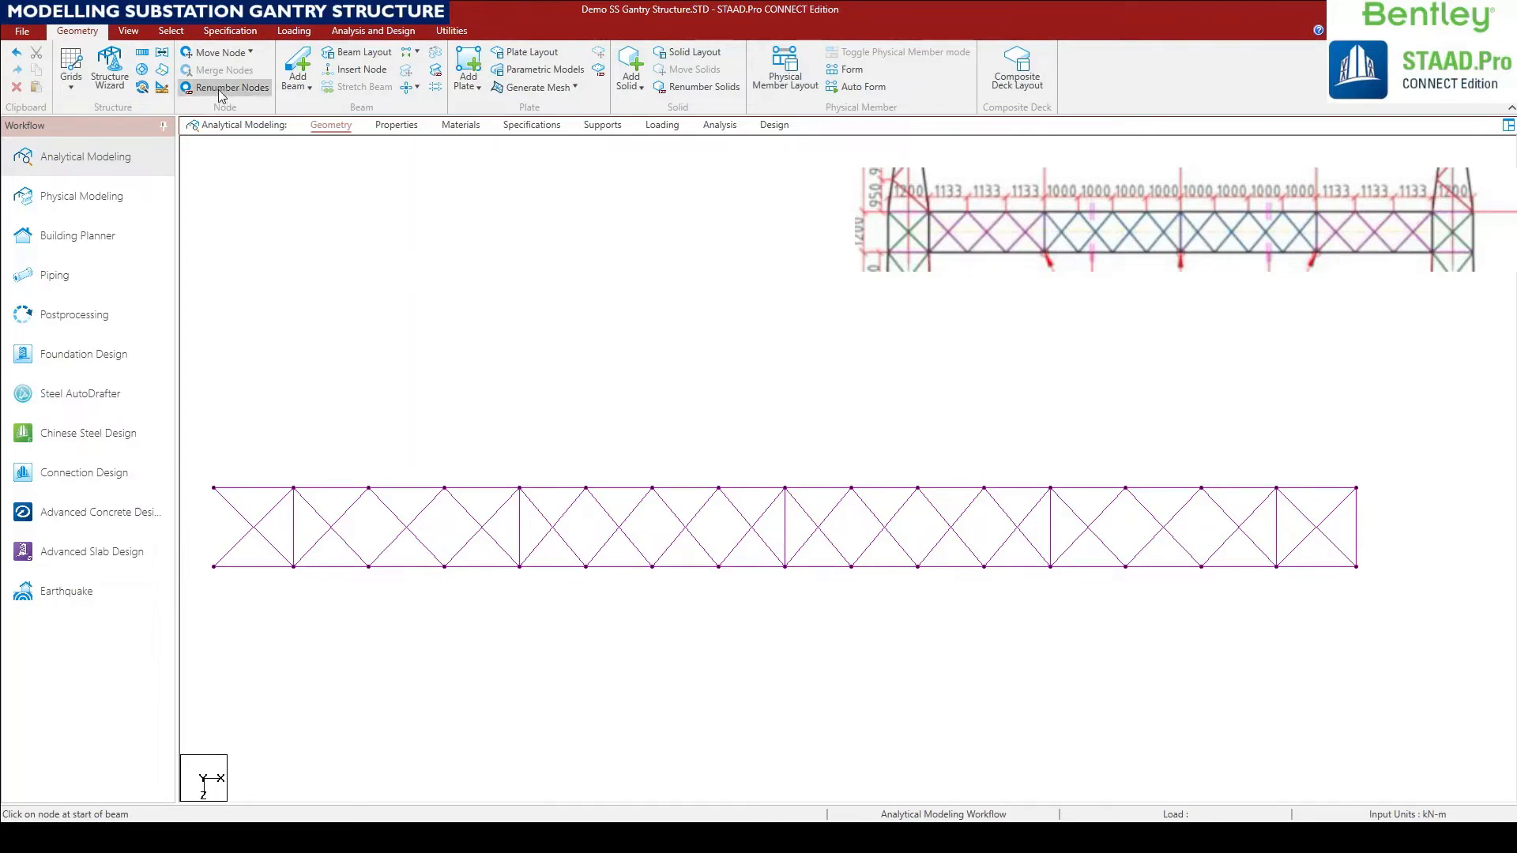
Restore the whole structure and, from the front elevation, isolate the truss's top chord plane to show it in plan.
click(128, 30)
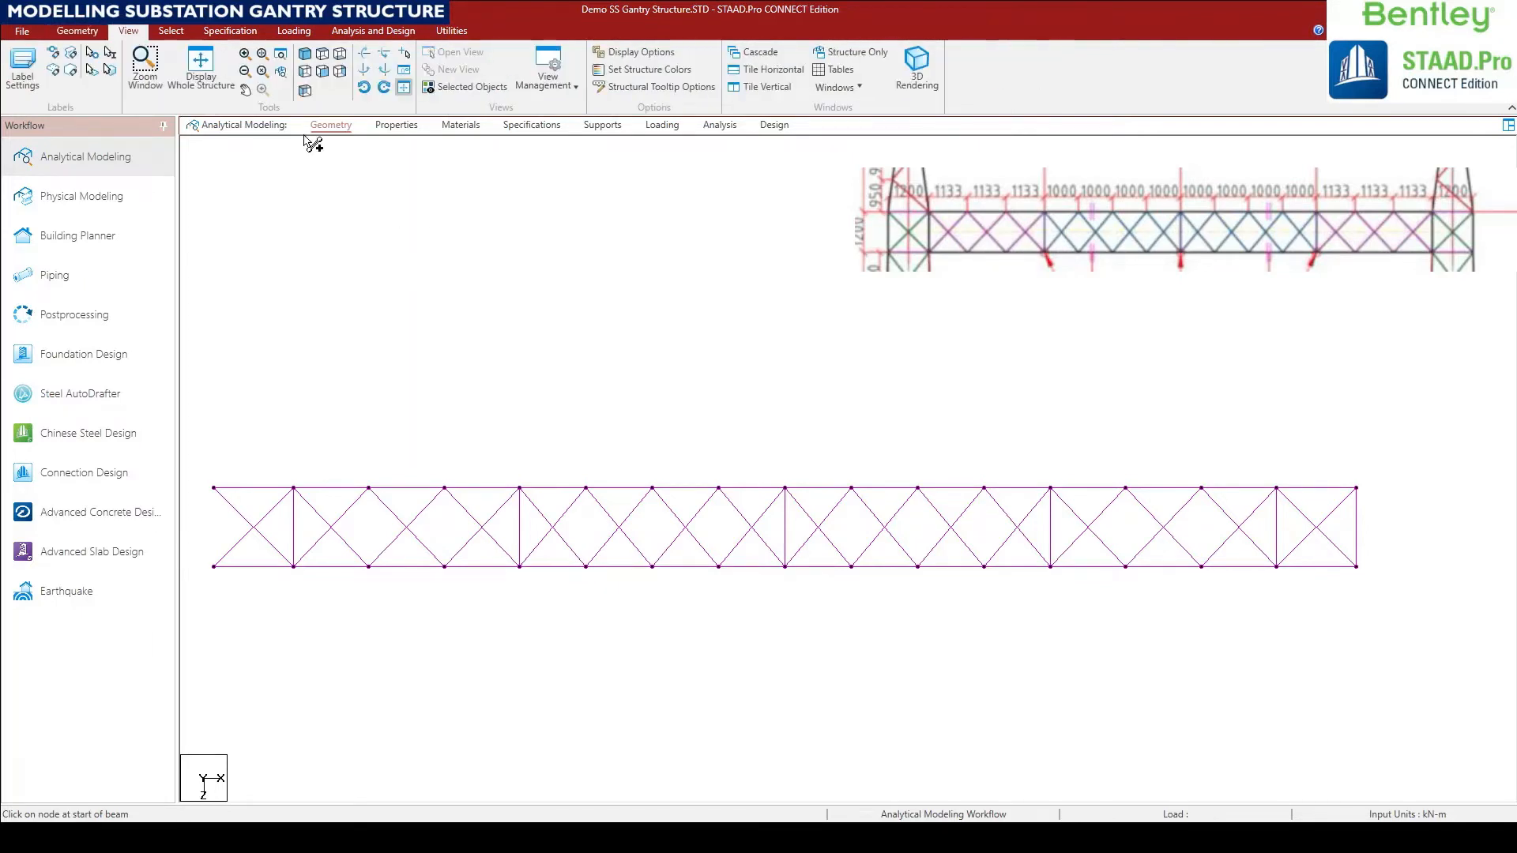
click(204, 88)
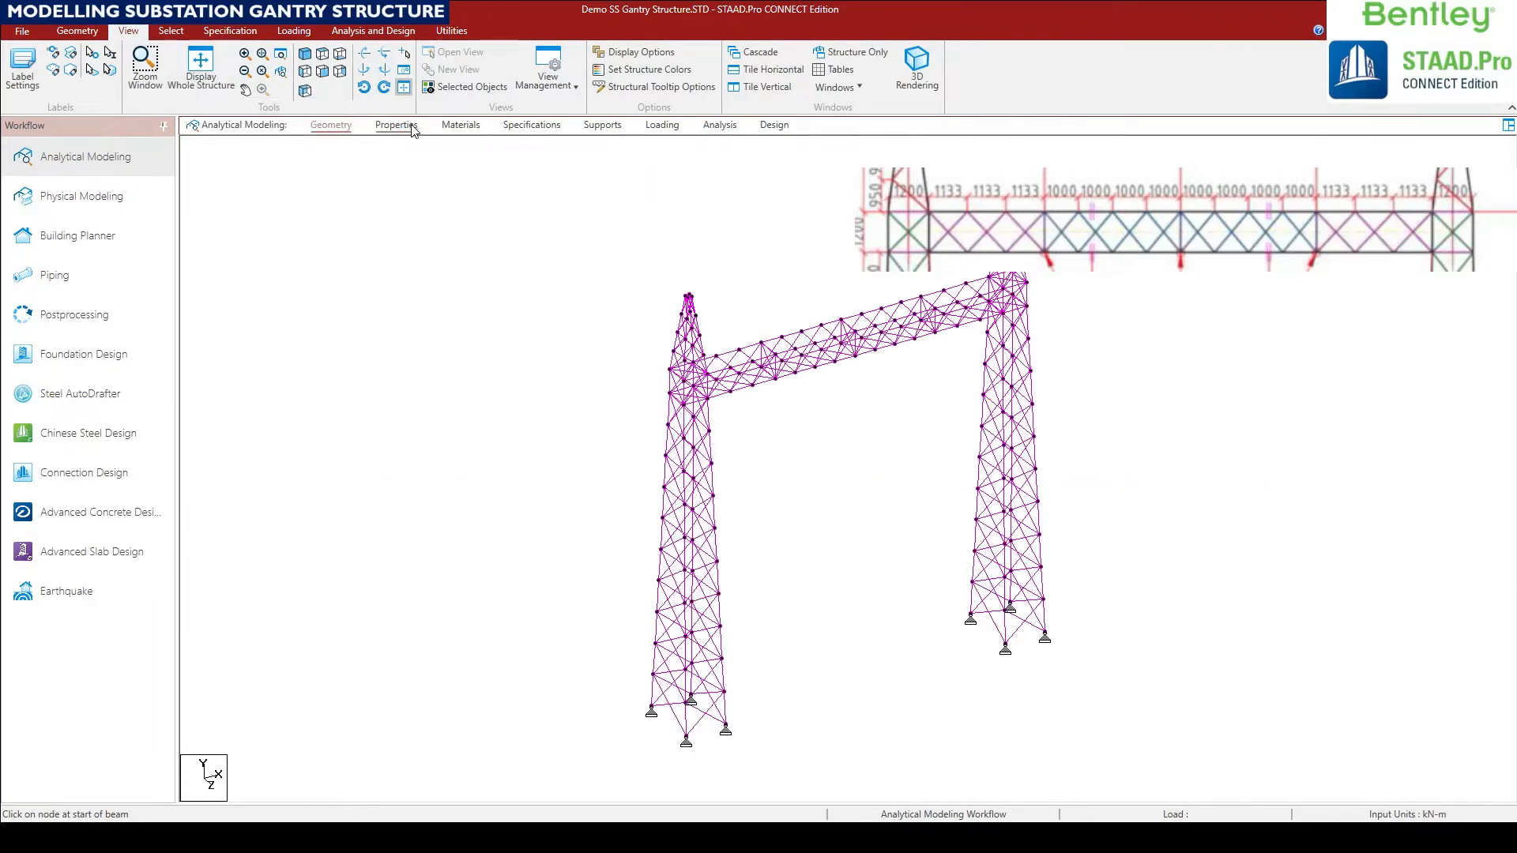
click(322, 54)
click(322, 71)
scroll(630, 579, up, 2)
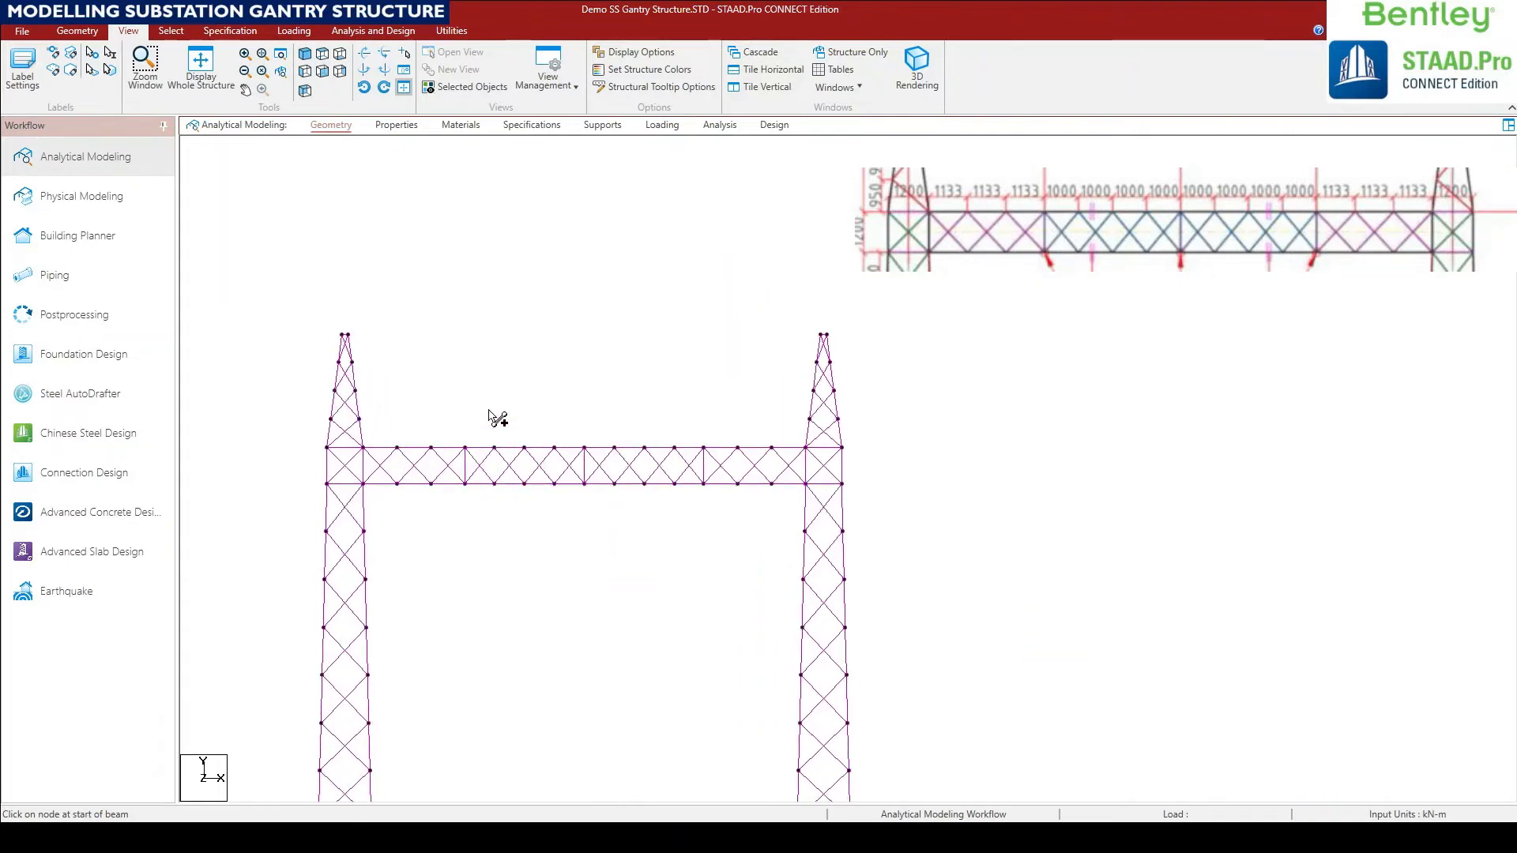
scroll(492, 397, up, 1)
scroll(305, 434, up, 2)
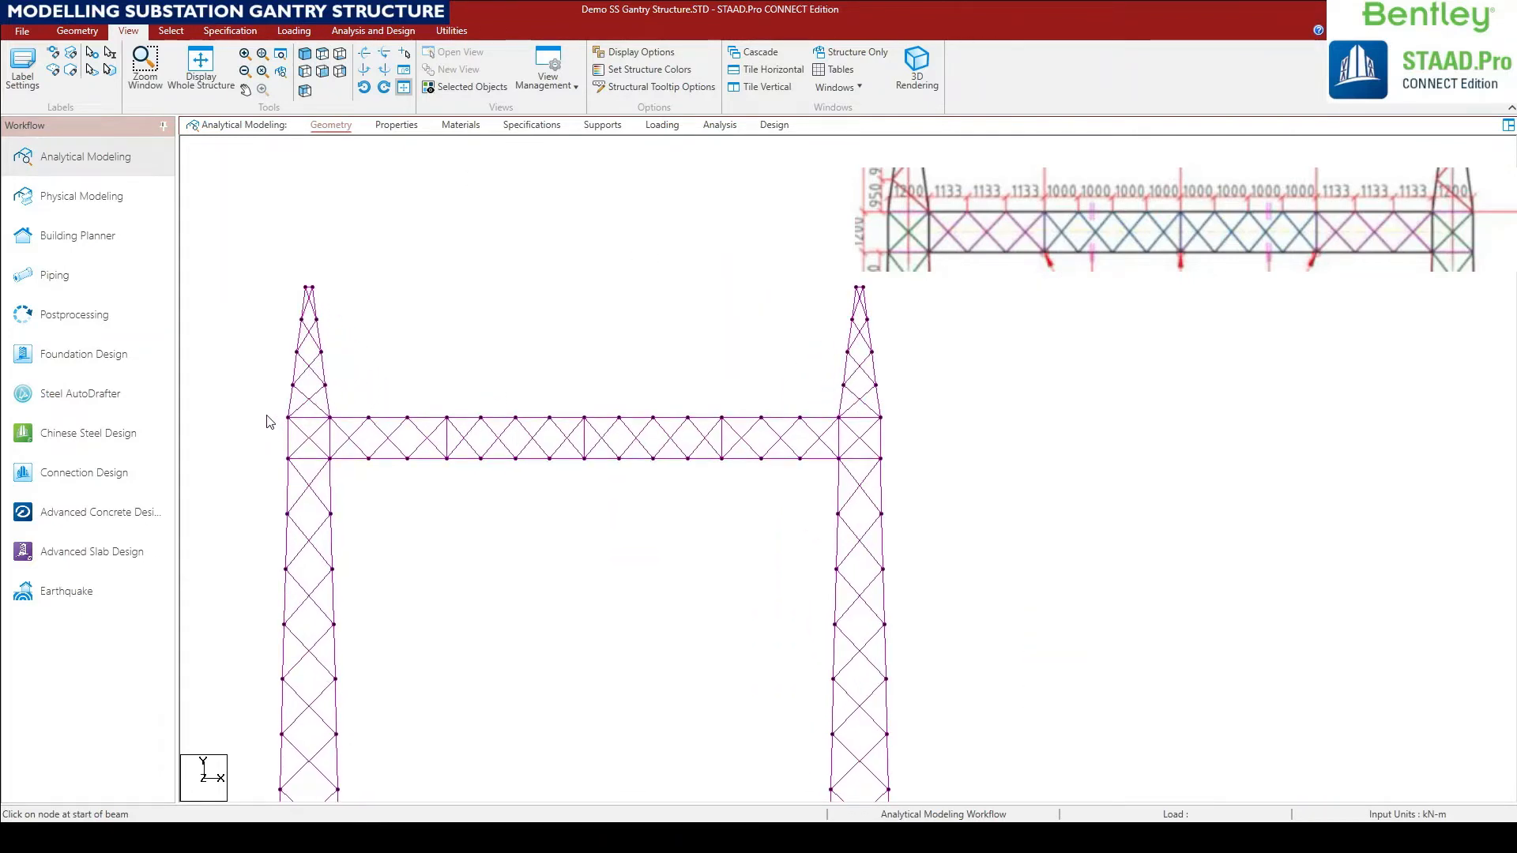
click(861, 417)
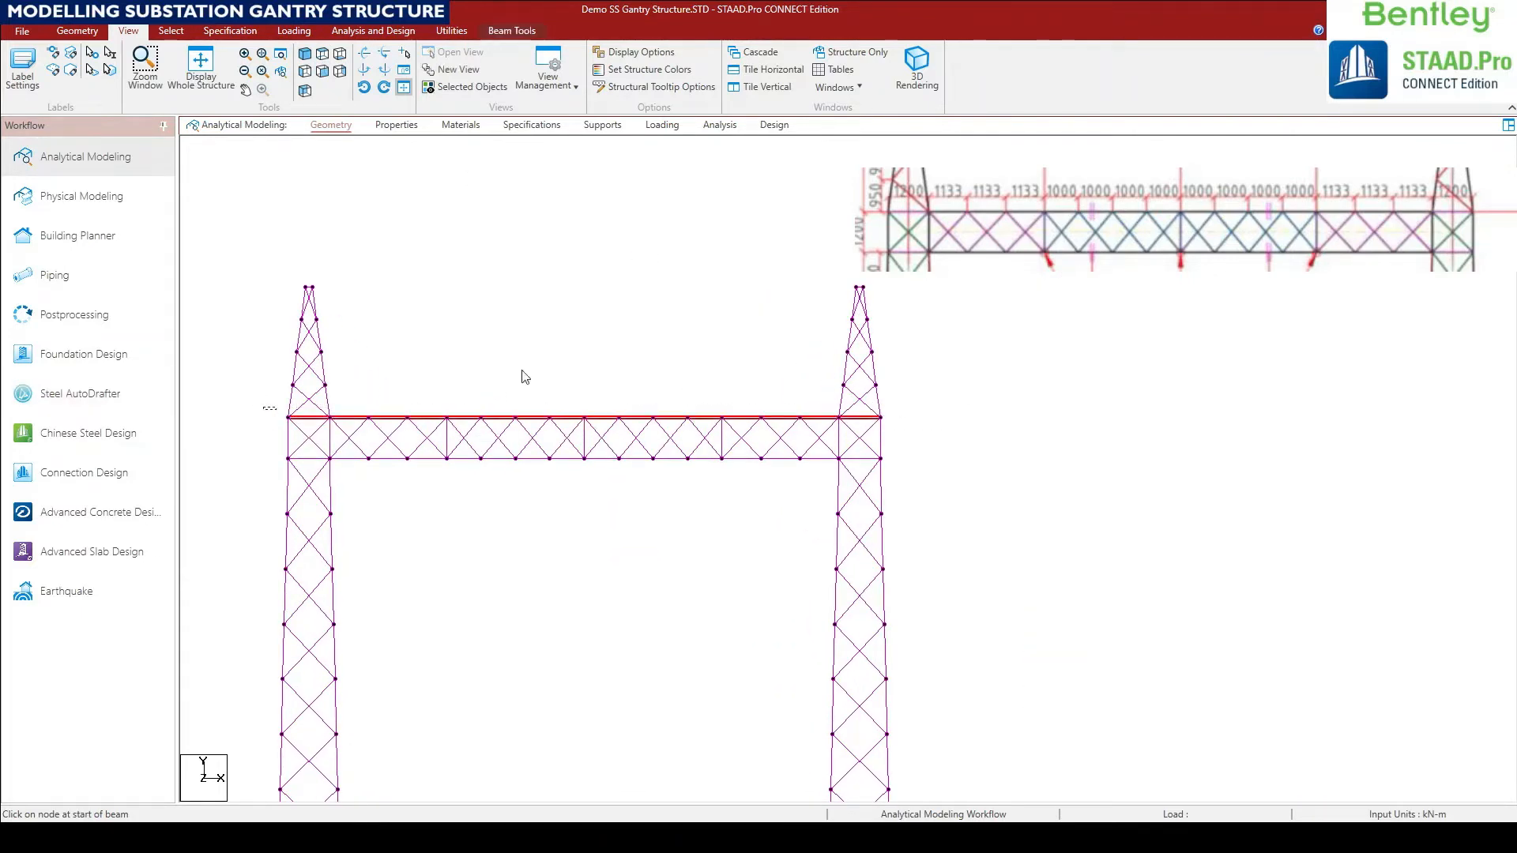
click(471, 88)
click(322, 53)
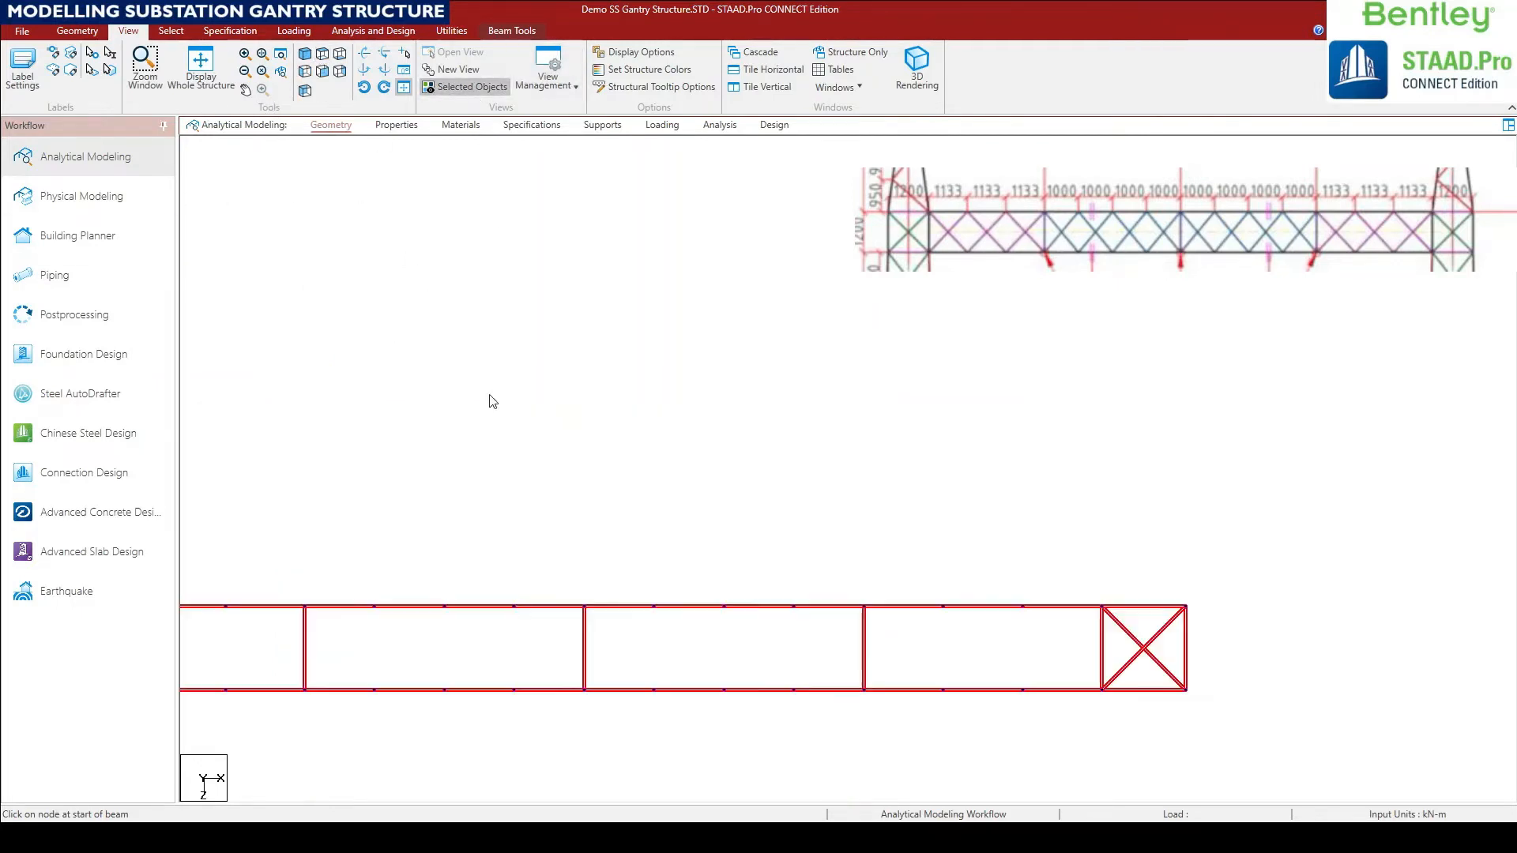
Add crossed diagonal beams between the chord nodes in every open panel of the truss's top plane.
click(430, 362)
click(77, 30)
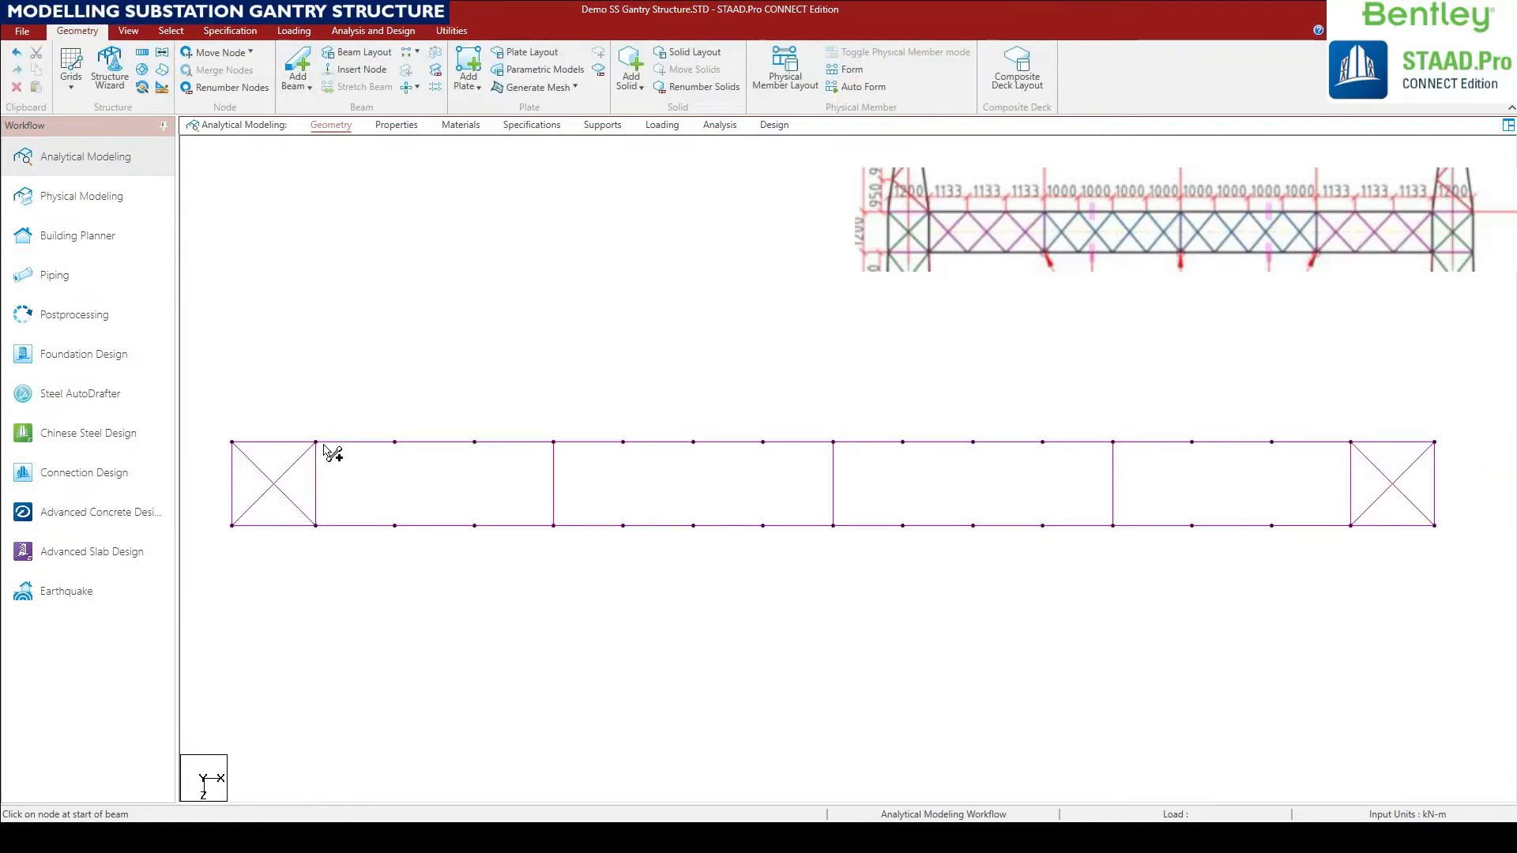
drag(317, 443, 395, 442)
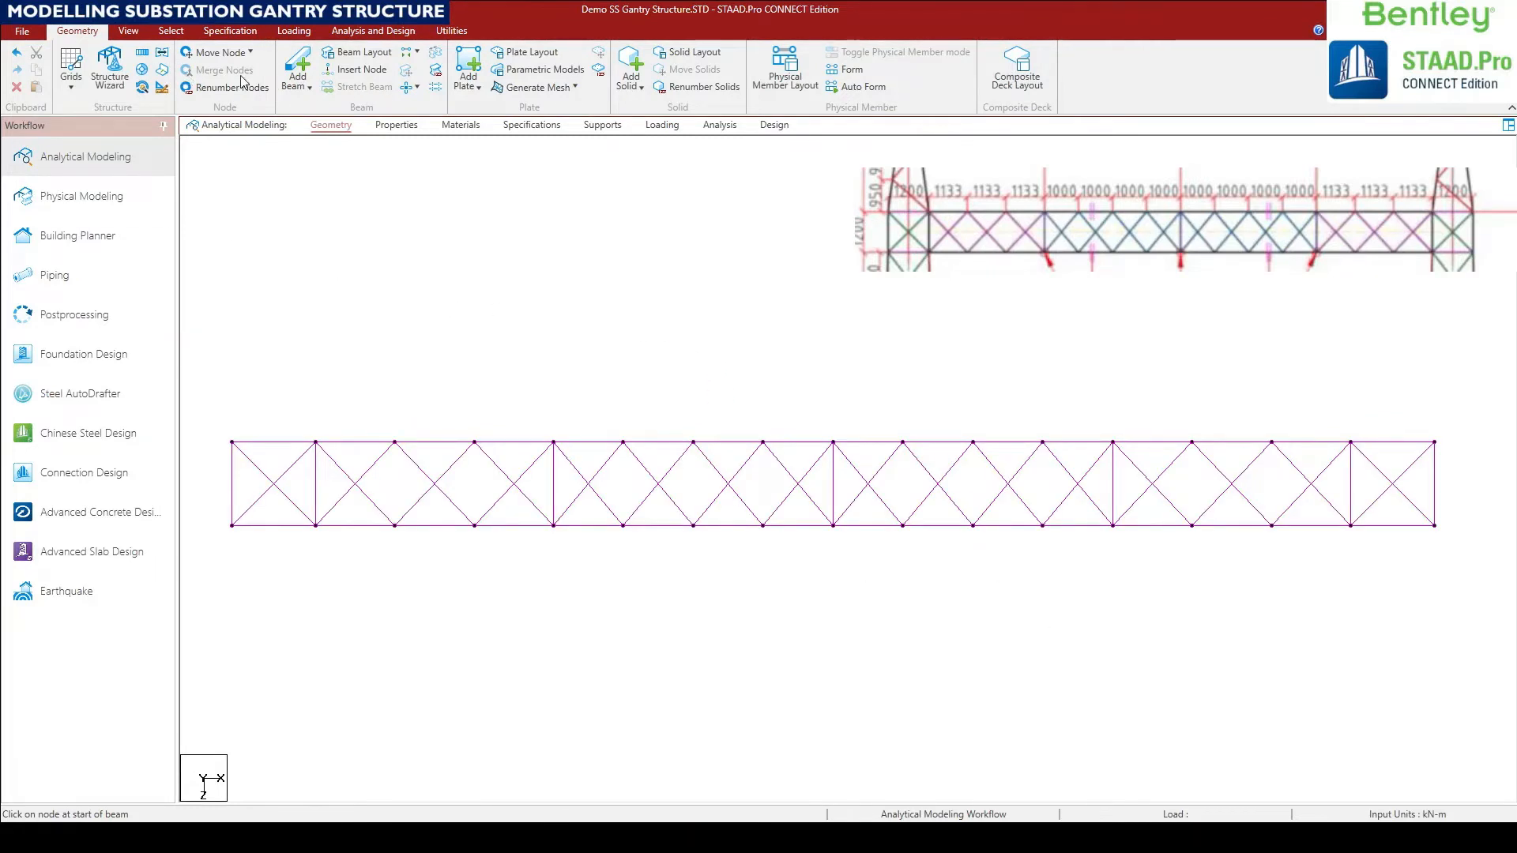
Restore the whole structure and show it in front elevation, close on the truss.
click(128, 30)
click(239, 79)
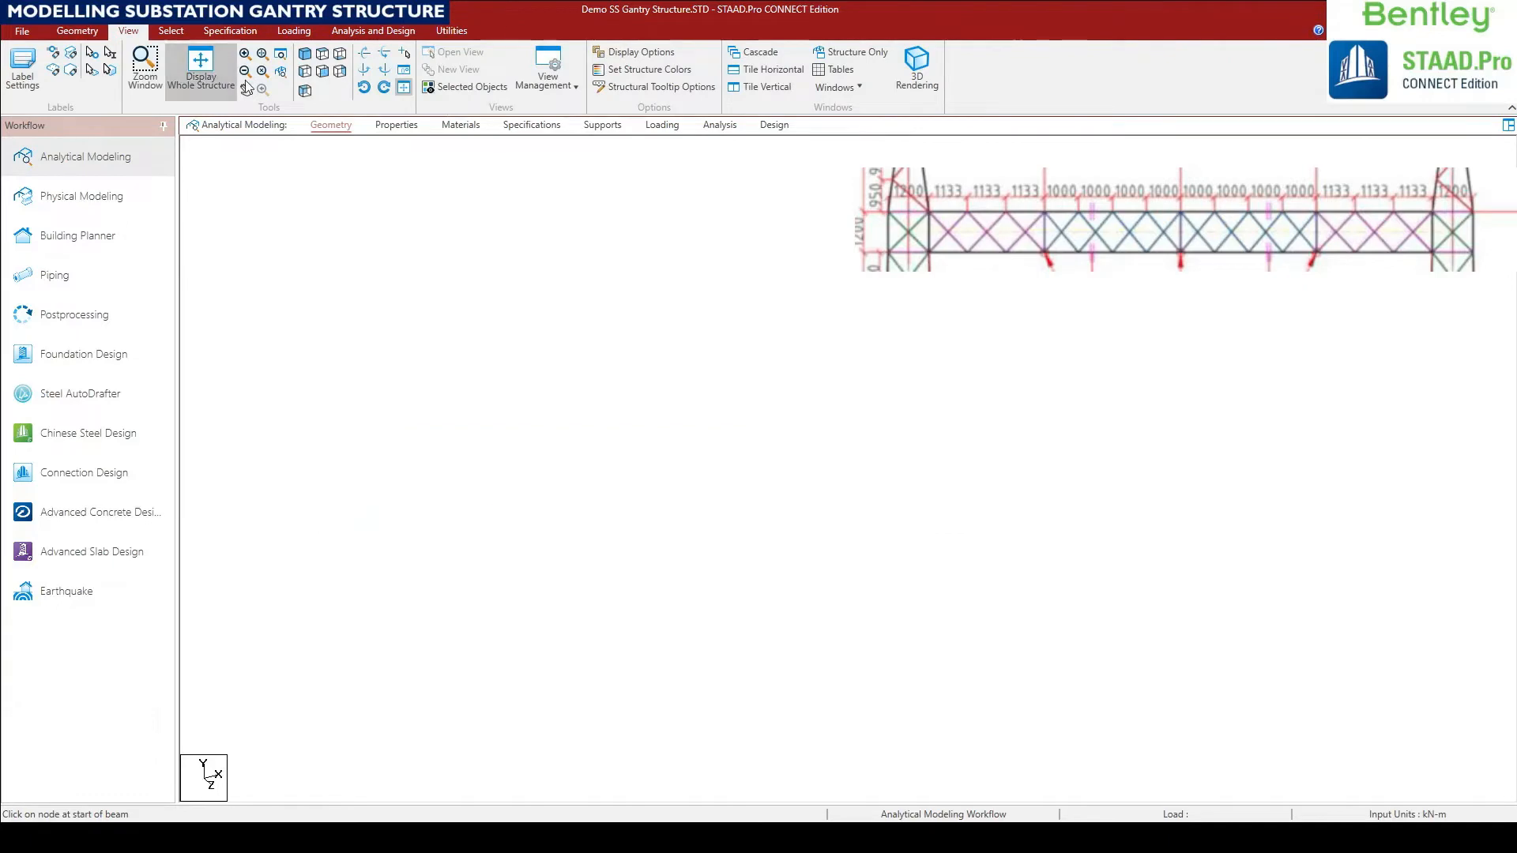
scroll(774, 364, up, 2)
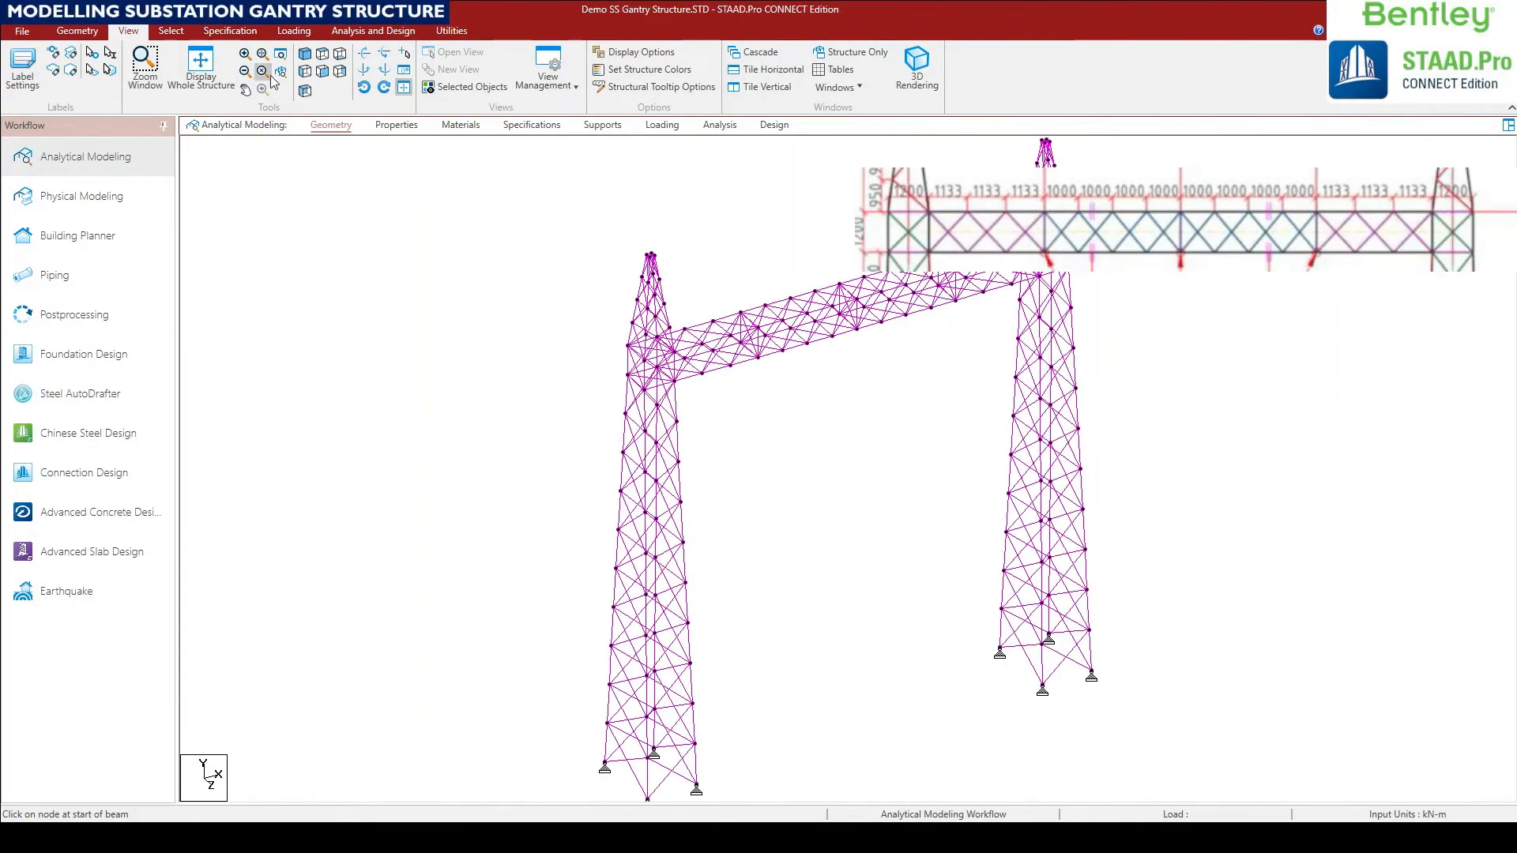
click(322, 71)
scroll(630, 345, up, 5)
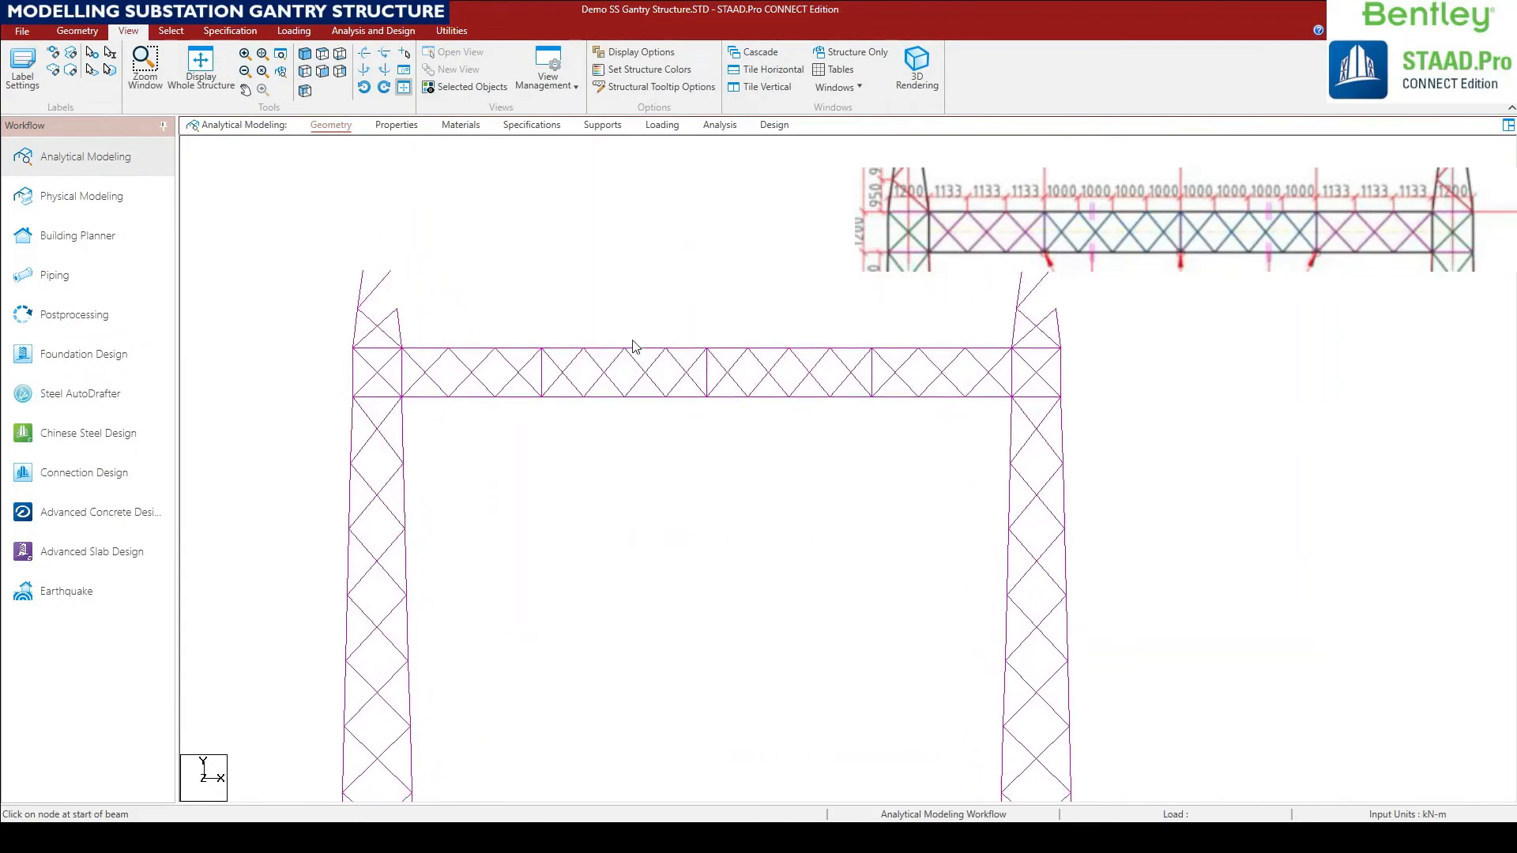
Select all diagonals of the truss's front and rear faces, check their count with the deletion prompt, and cancel the deletion.
drag(1077, 316, 926, 300)
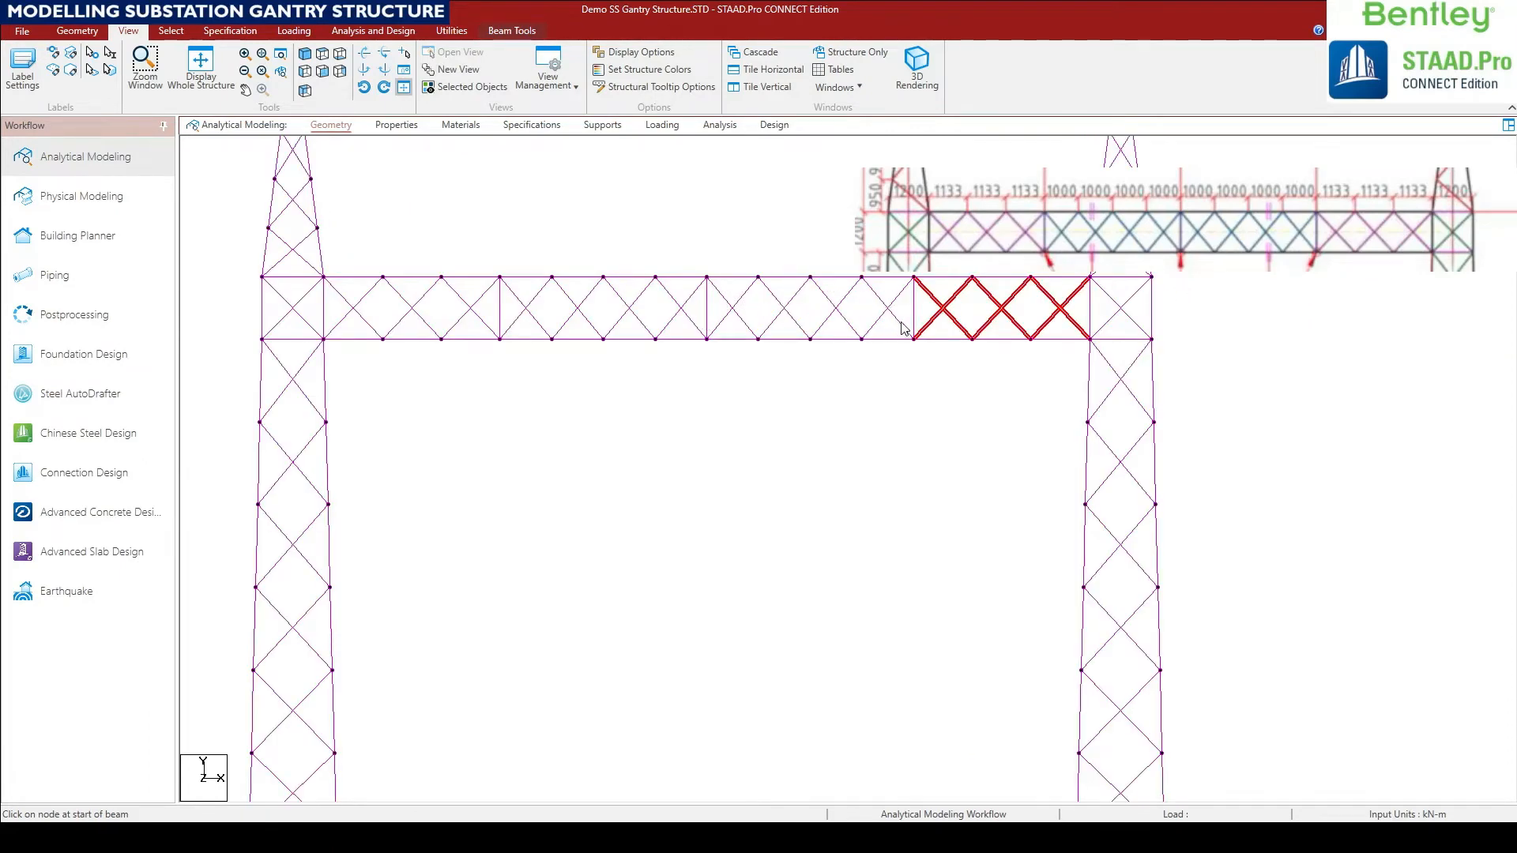
ctrl+drag(882, 313, 710, 291)
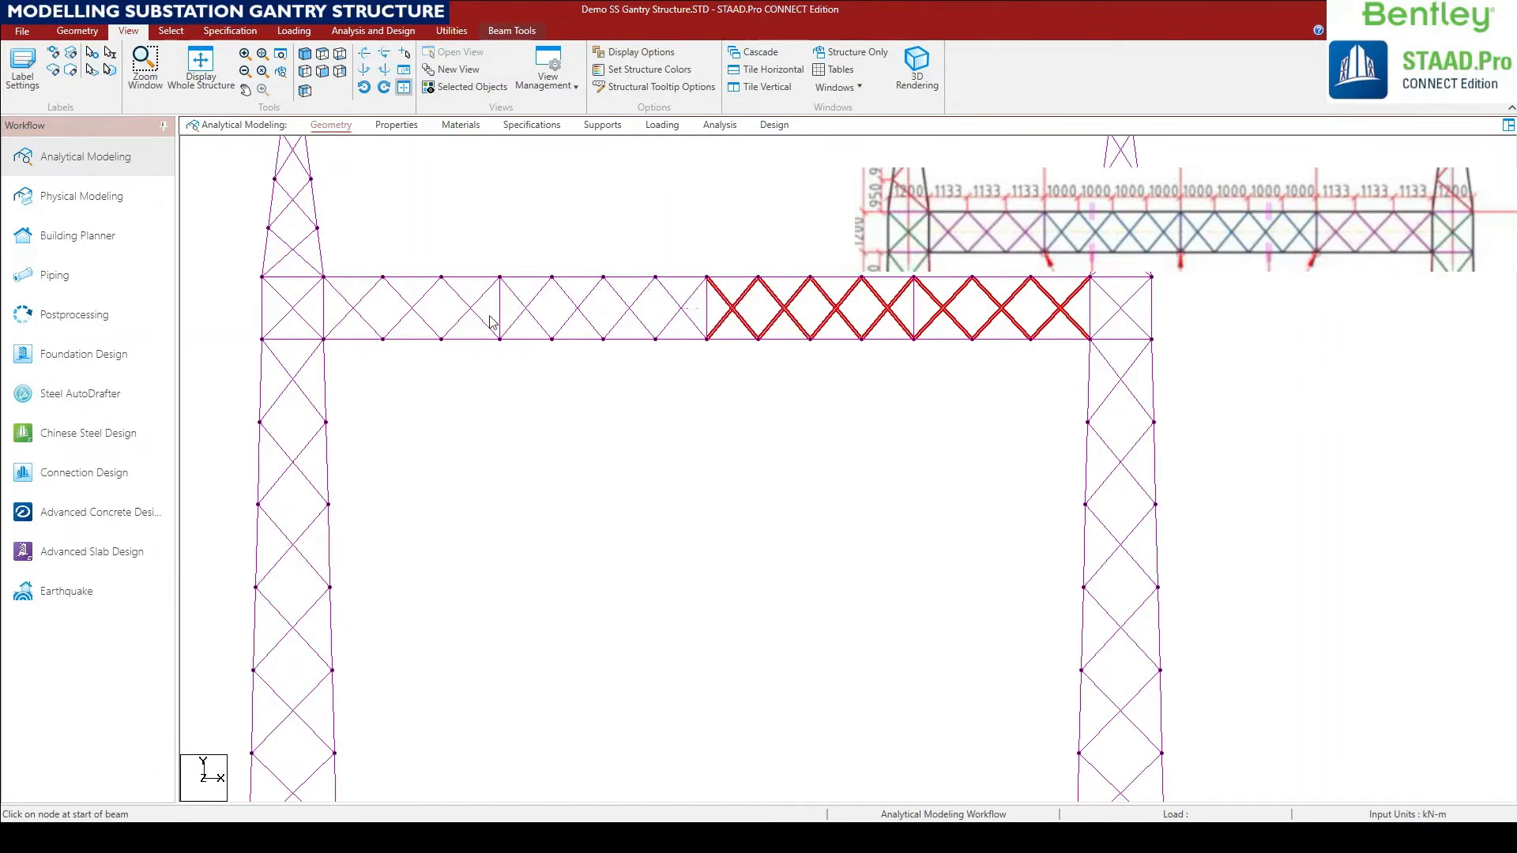
ctrl+drag(700, 330, 331, 287)
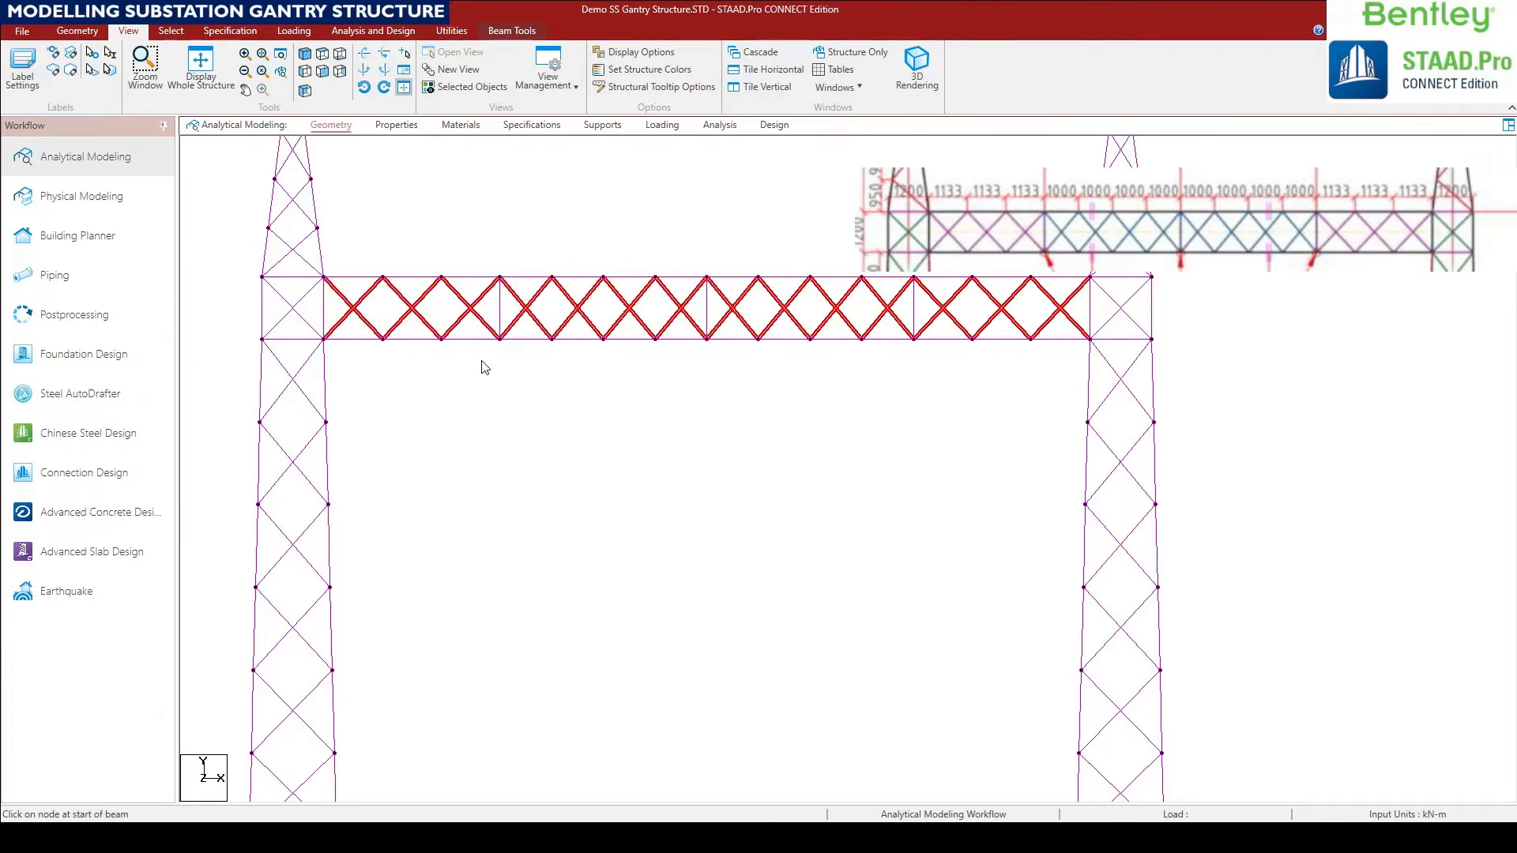
key(Delete)
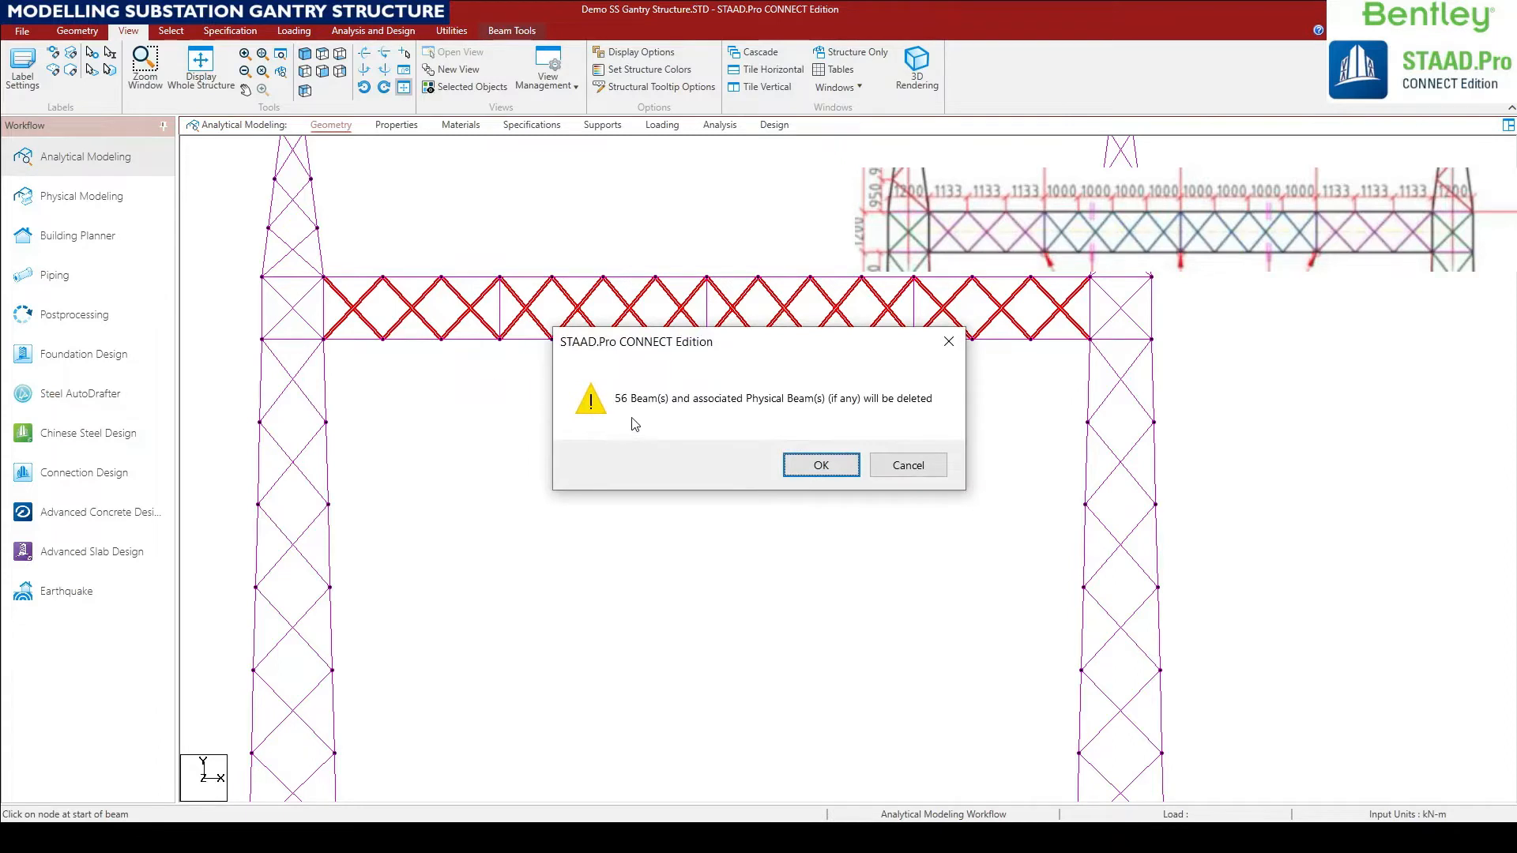
click(908, 465)
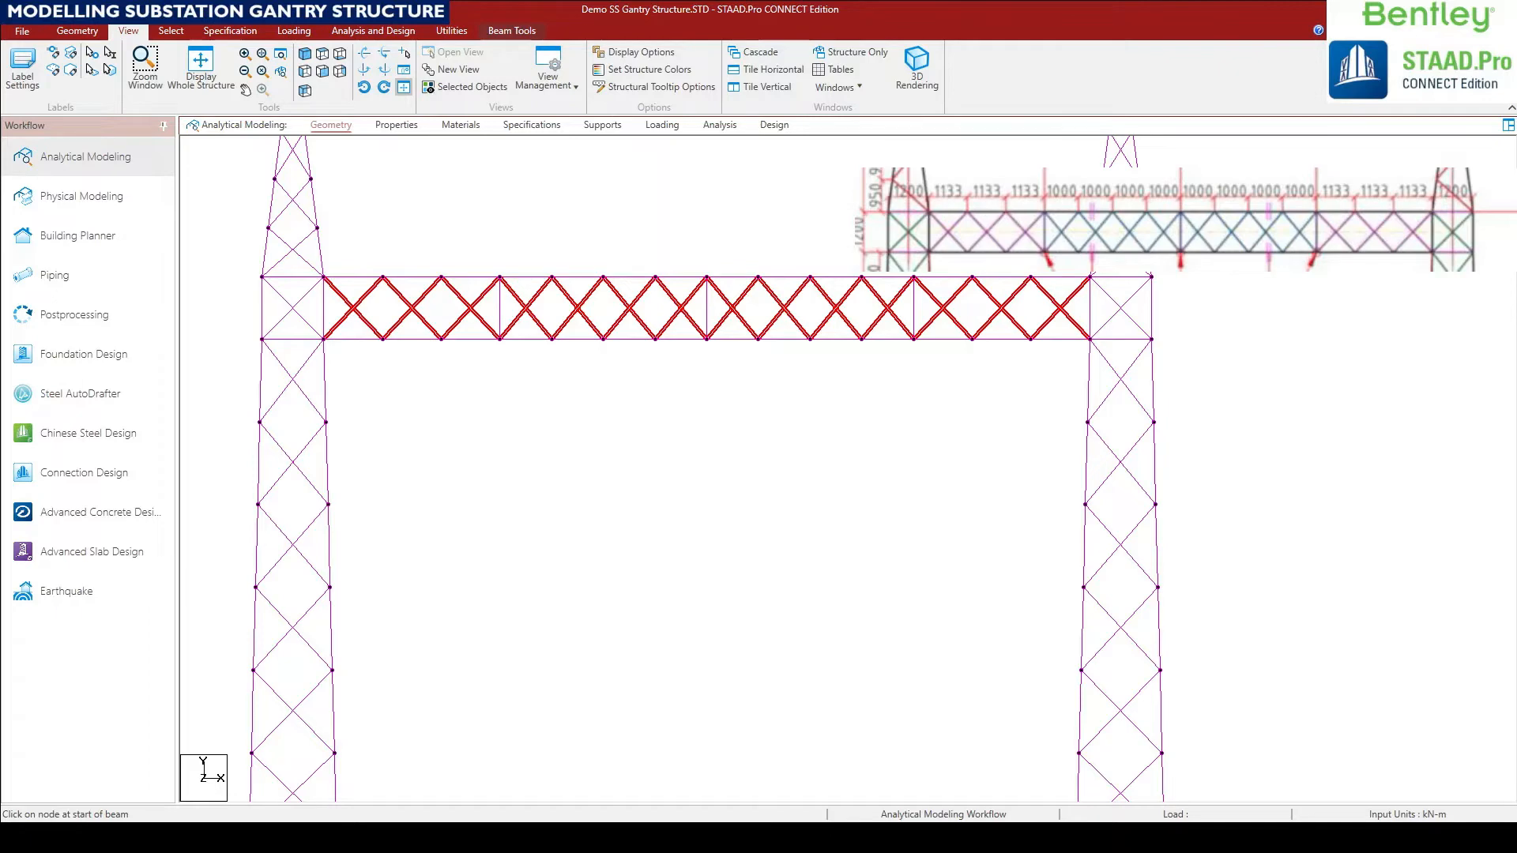
Inspect the crossed diagonals of the truss's front and rear faces panel by panel by selecting individual crosses in front elevation.
click(537, 473)
click(353, 311)
click(410, 307)
click(479, 307)
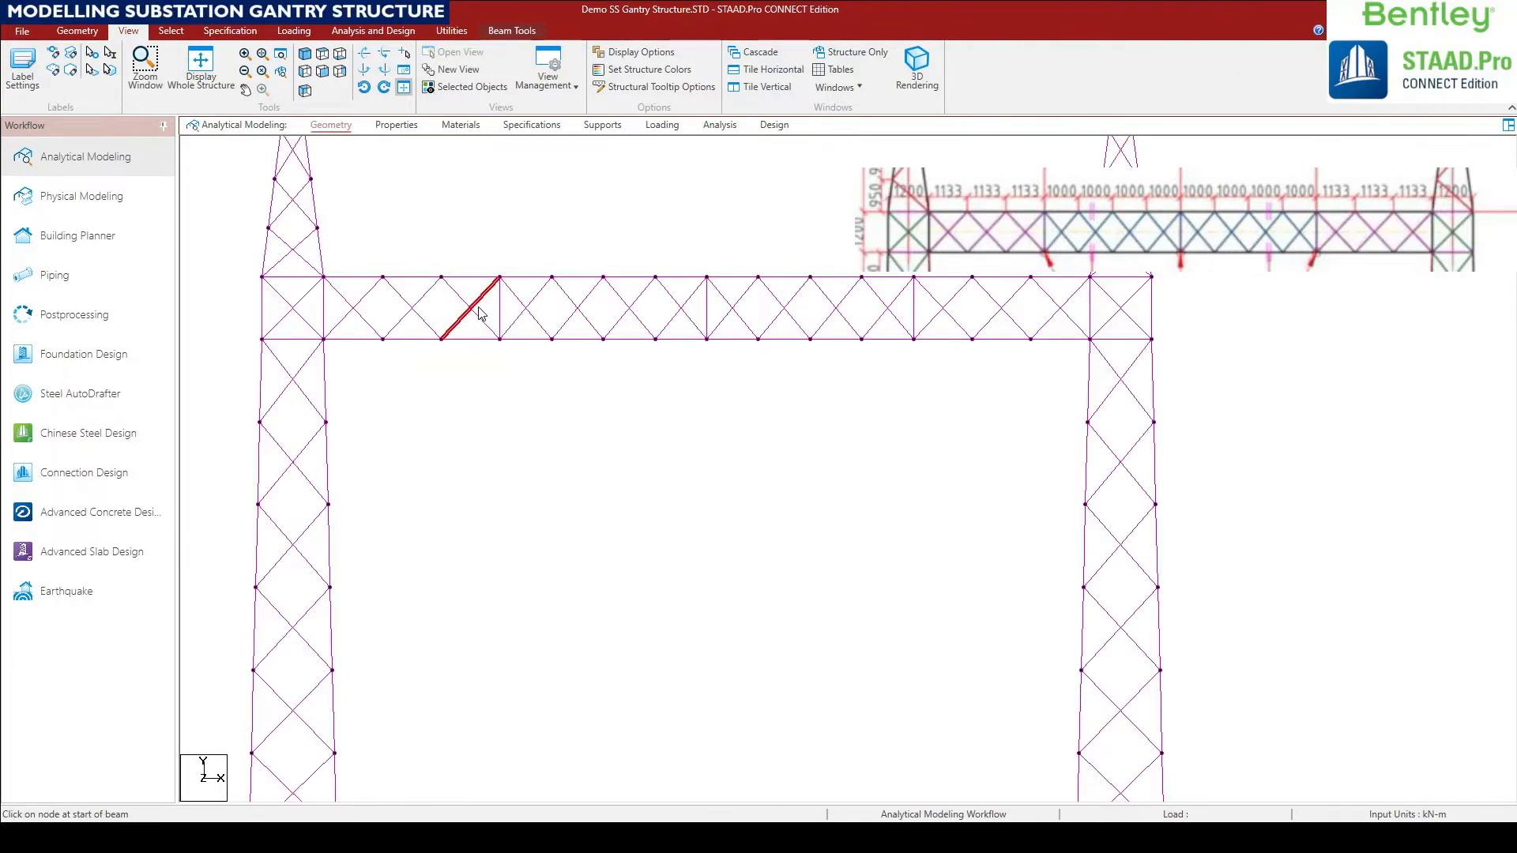
click(944, 308)
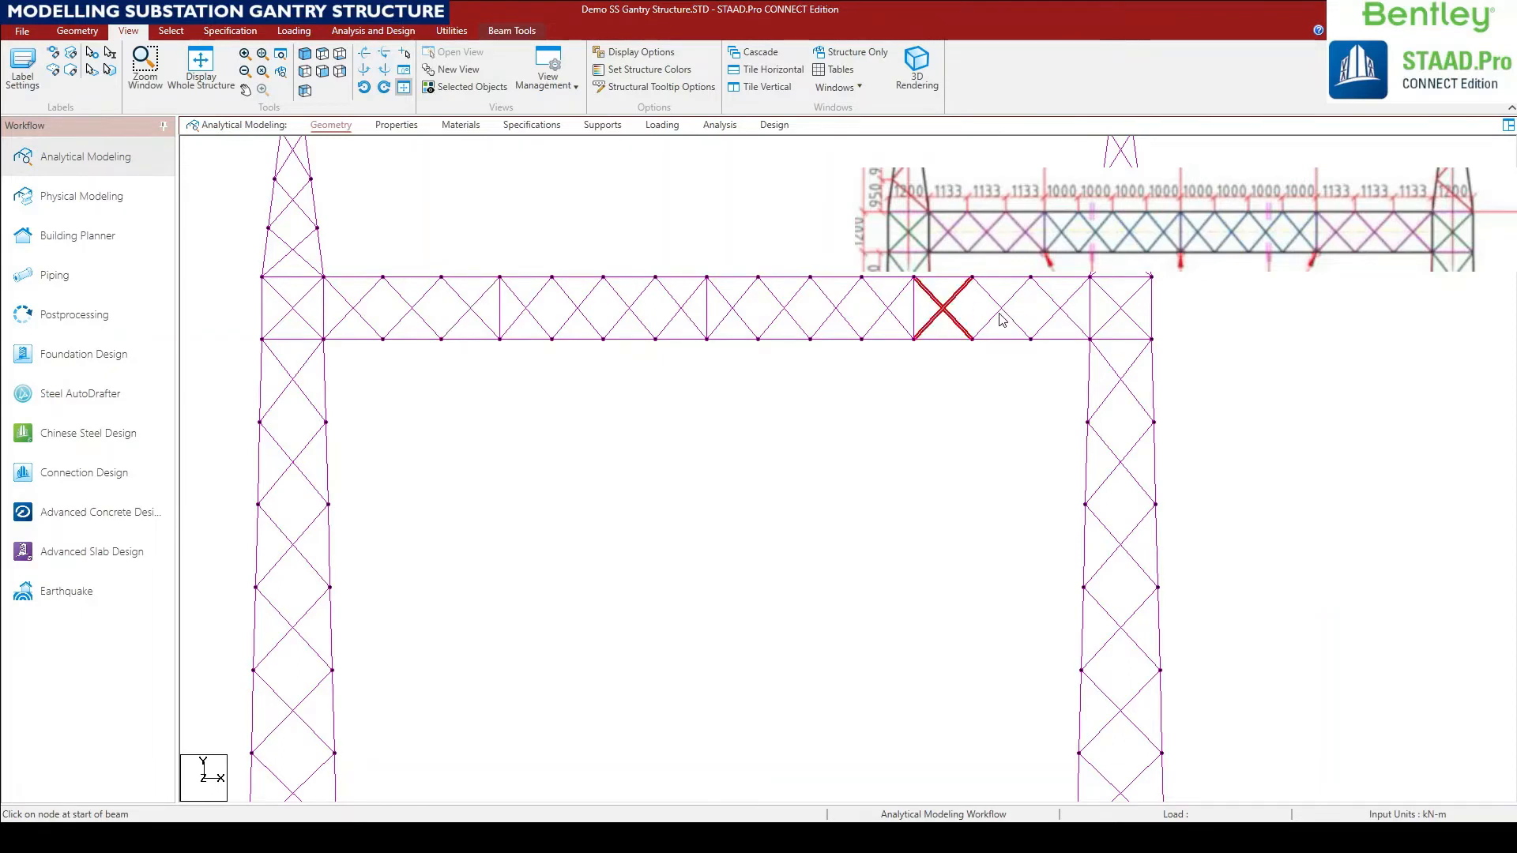
click(1002, 309)
click(1059, 316)
click(891, 309)
click(840, 311)
click(792, 312)
click(739, 308)
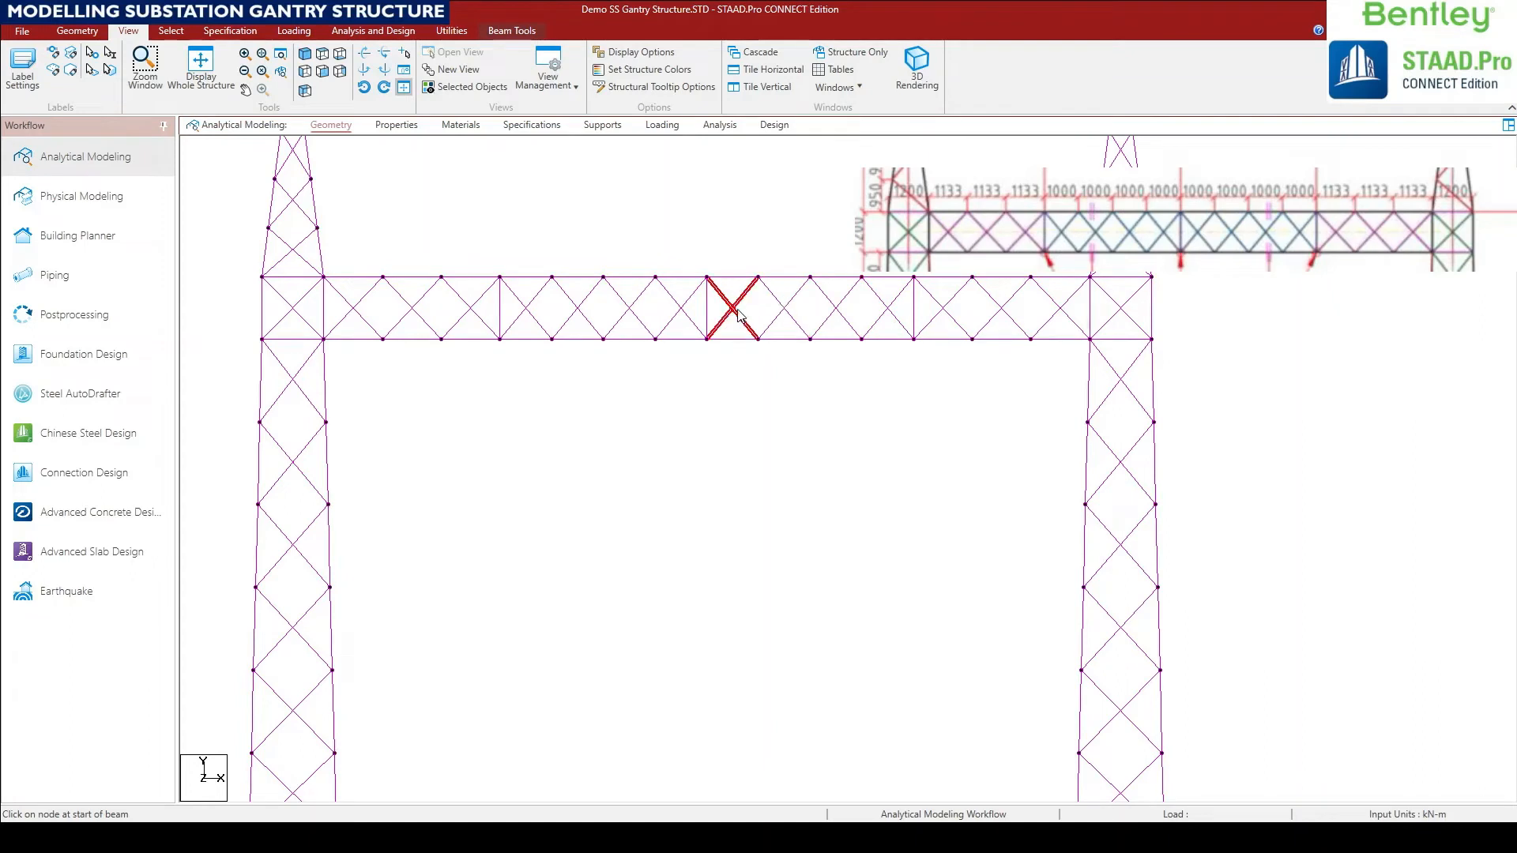
click(578, 312)
click(531, 315)
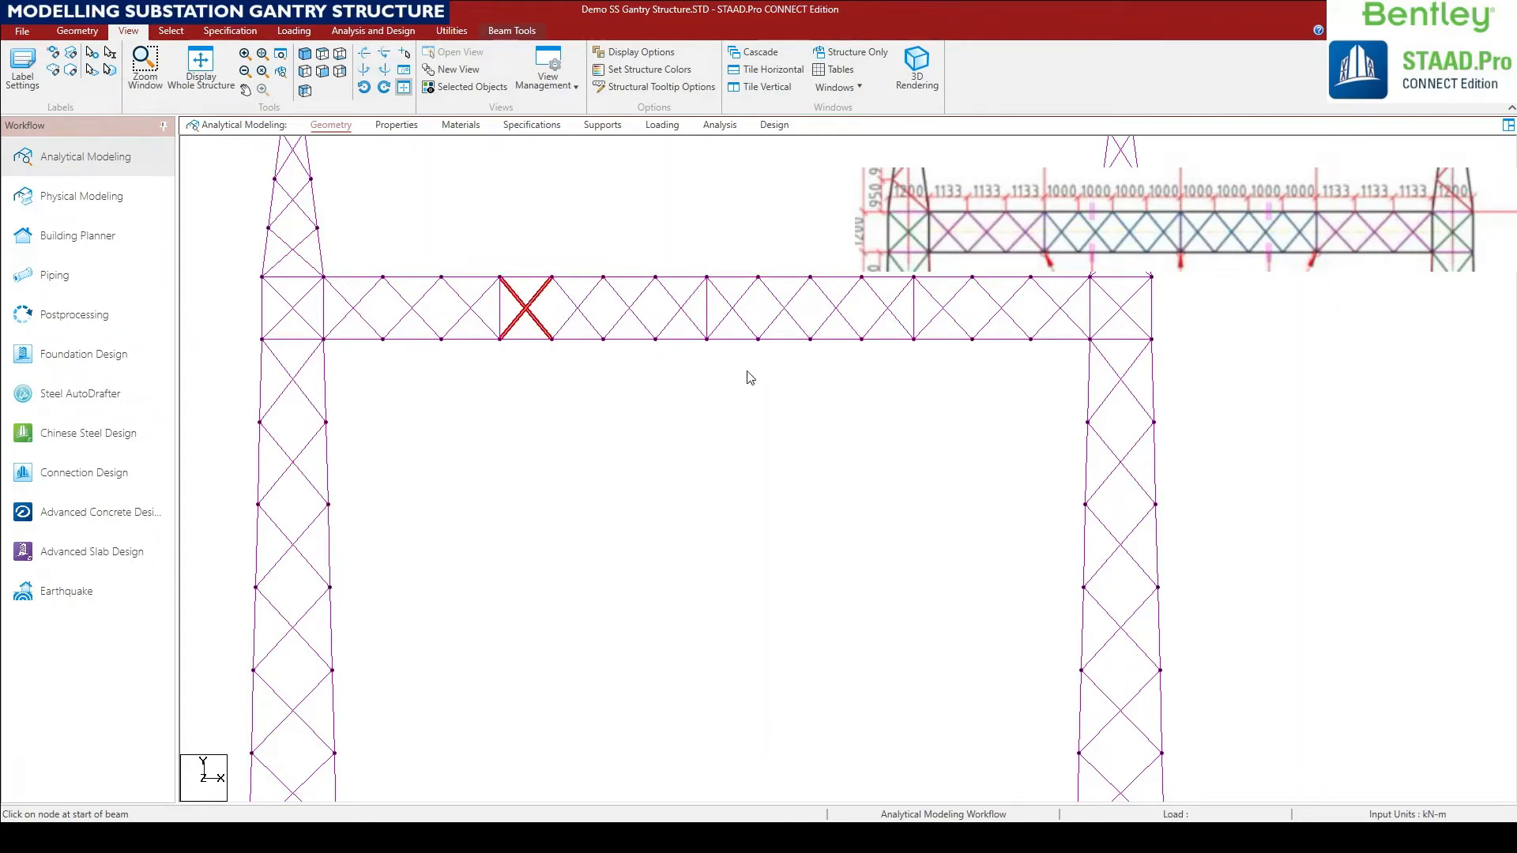
click(350, 309)
click(415, 311)
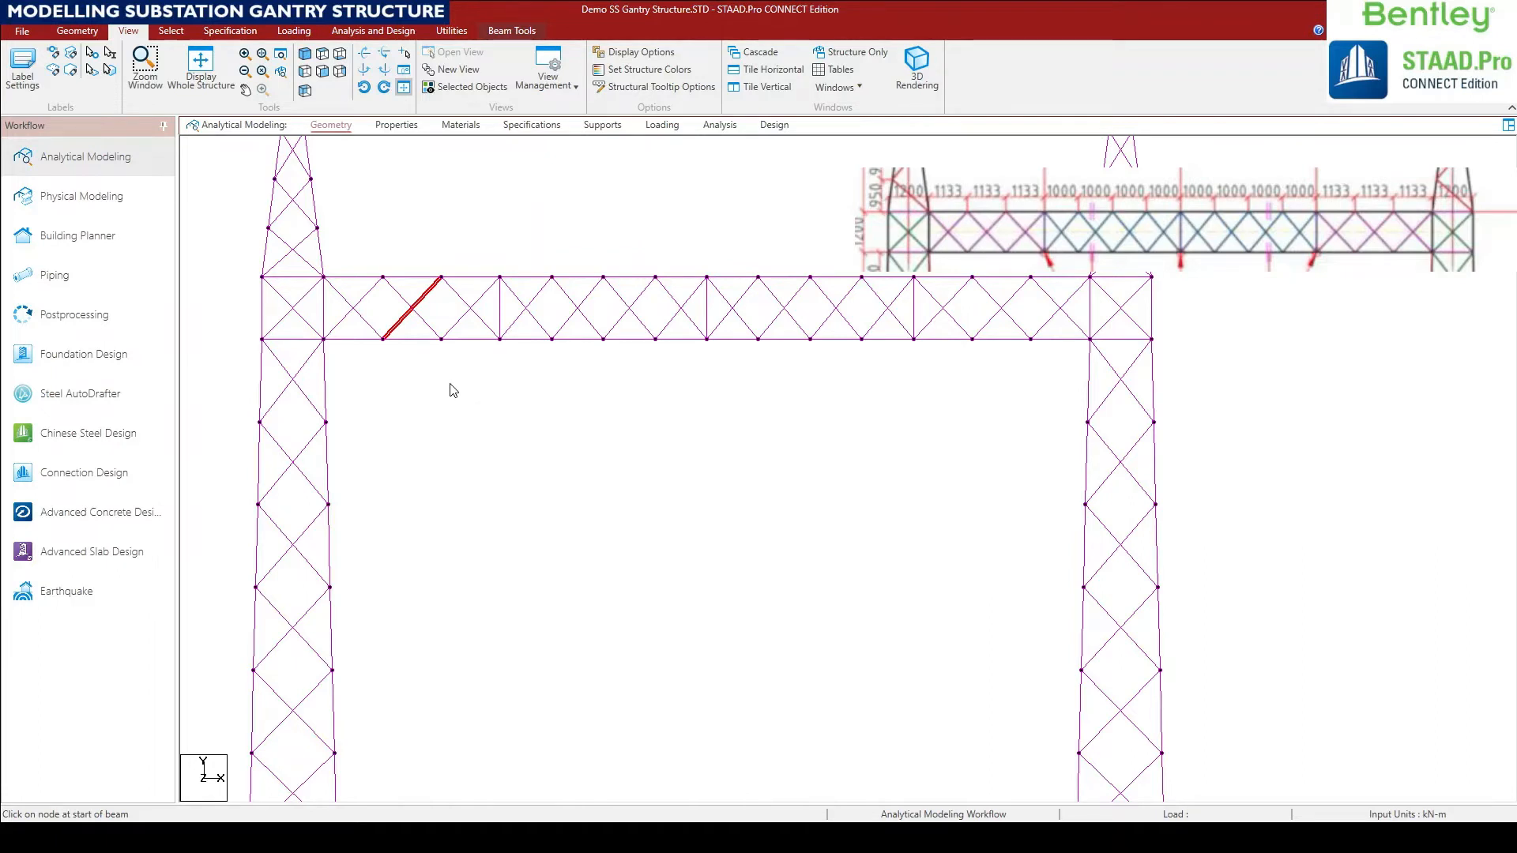
key(Delete)
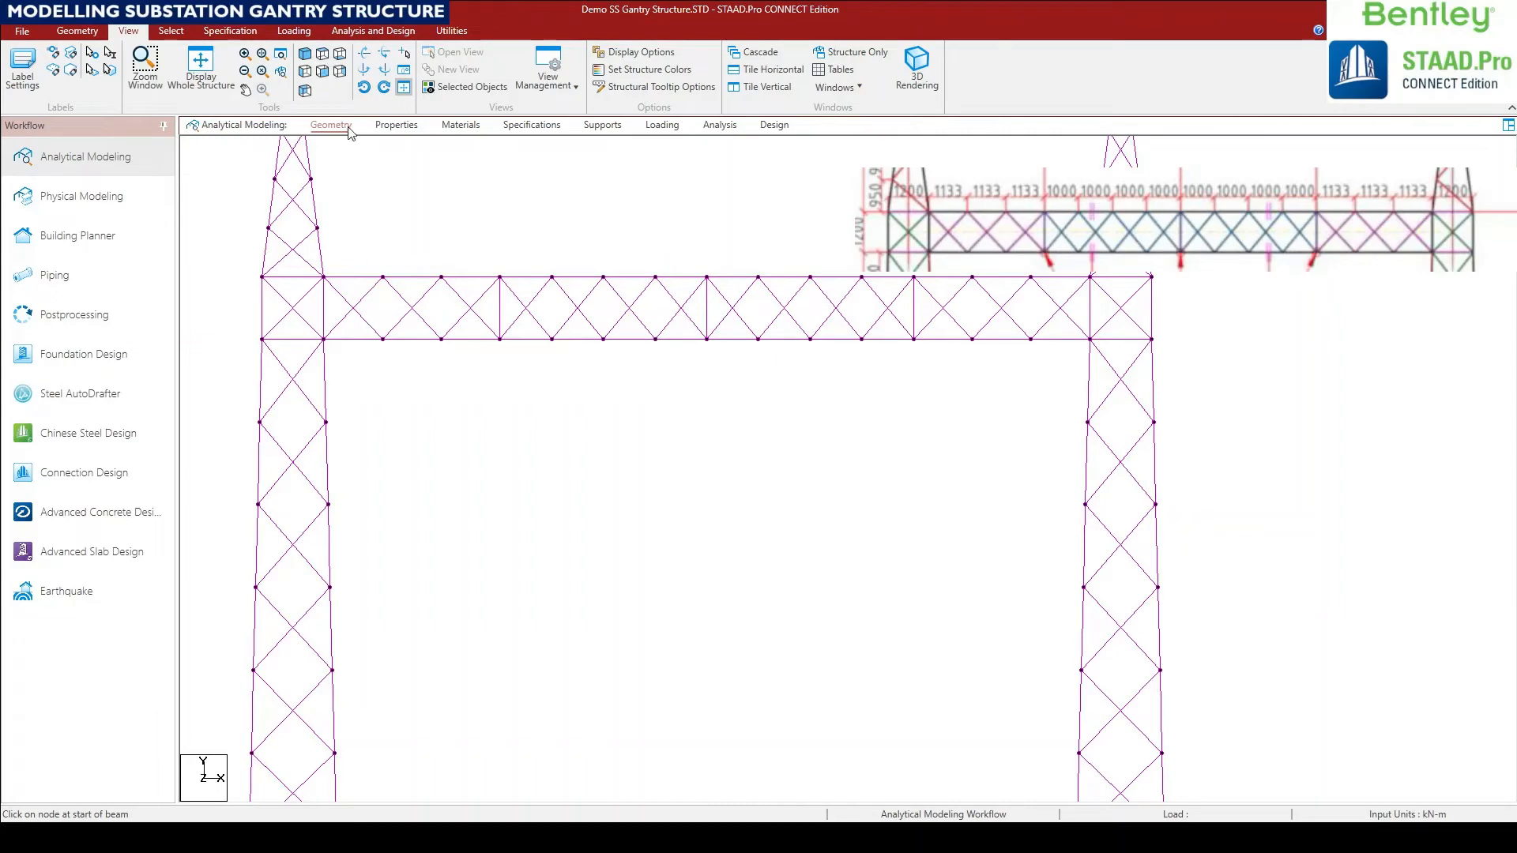
In plan view, select all diagonals of the truss's top and bottom planes, check their count with the deletion prompt, and cancel.
click(324, 54)
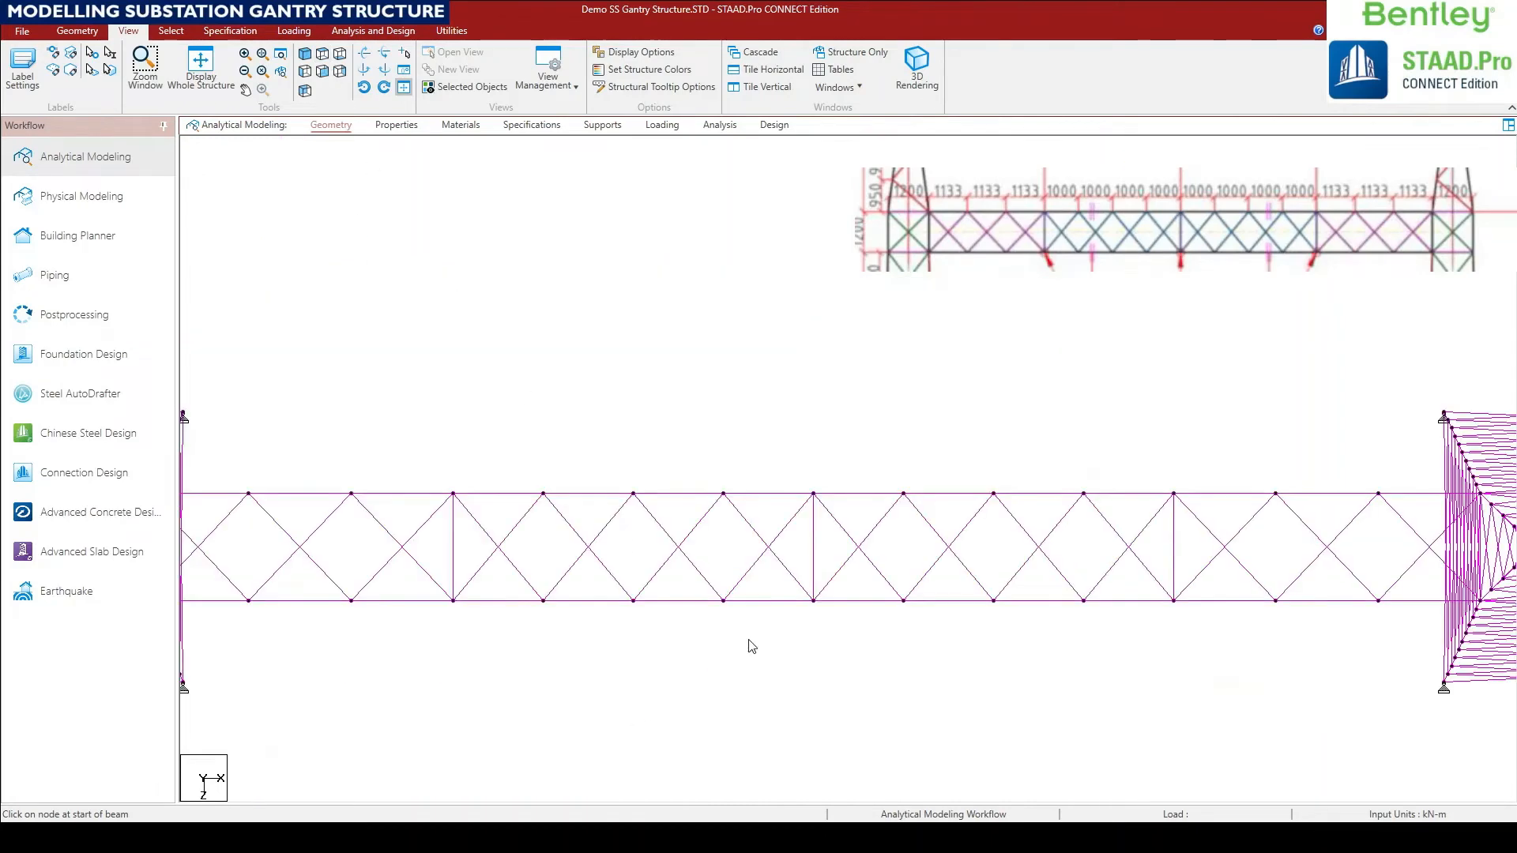
drag(1411, 587, 1178, 541)
drag(960, 535, 836, 544)
drag(482, 516, 200, 512)
key(Delete)
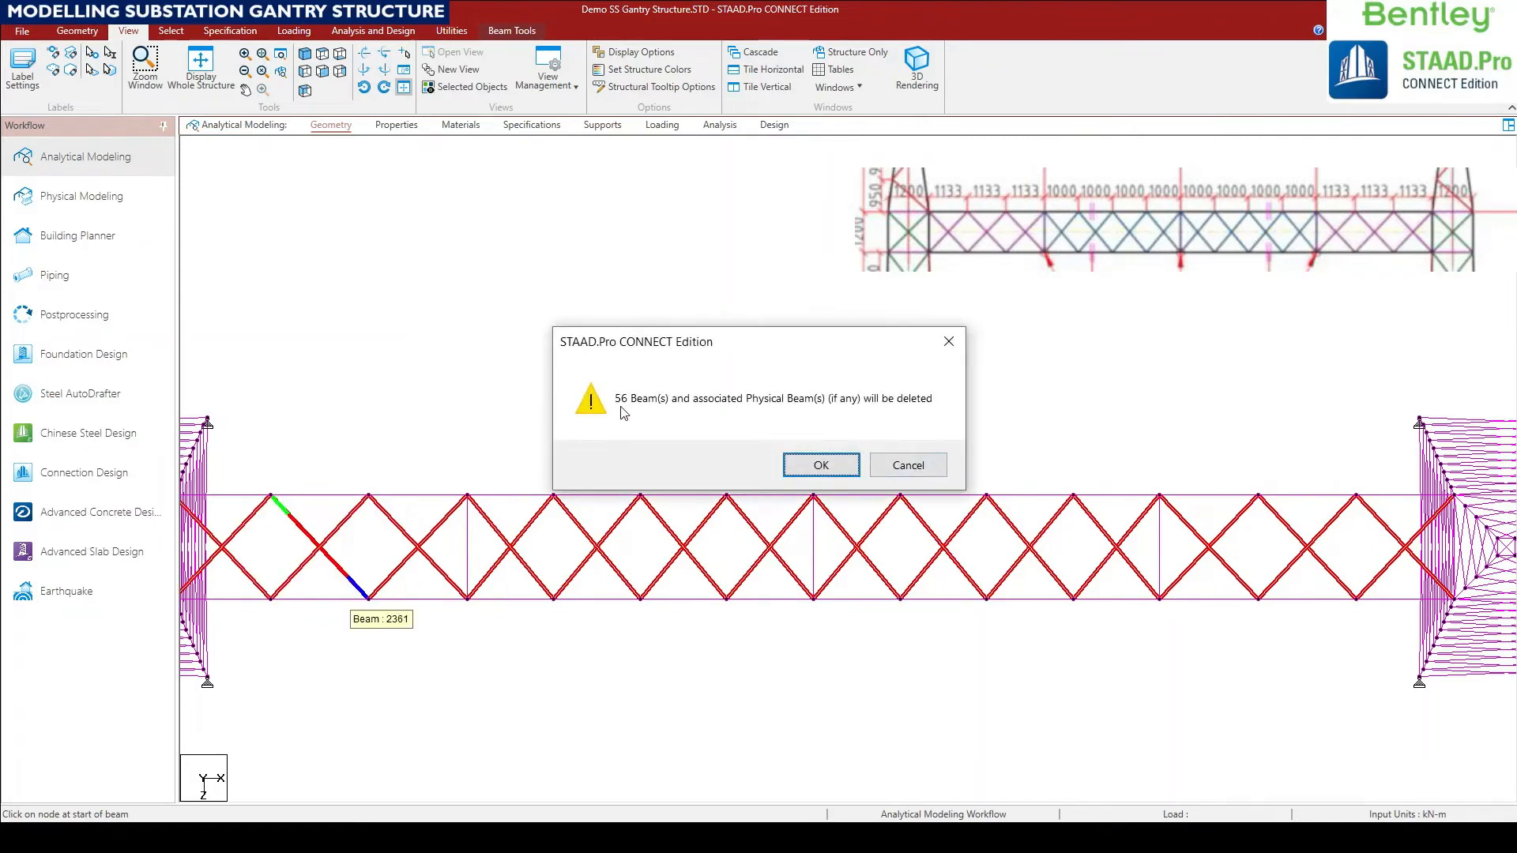
click(908, 465)
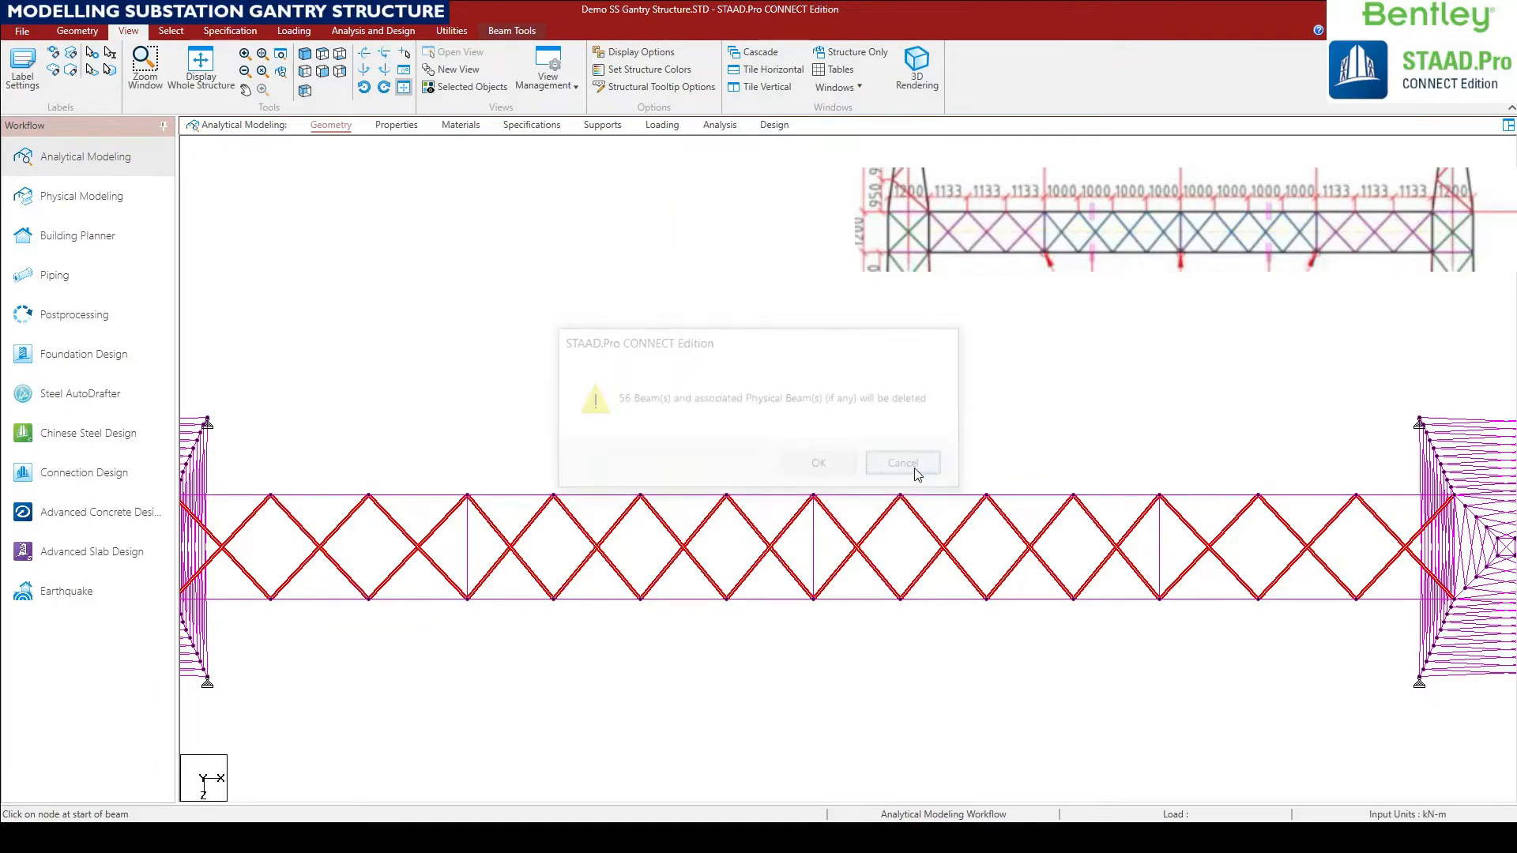
Show the completed gantry in isometric view and end the beam-adding command.
click(305, 55)
middle_drag(907, 421, 893, 537)
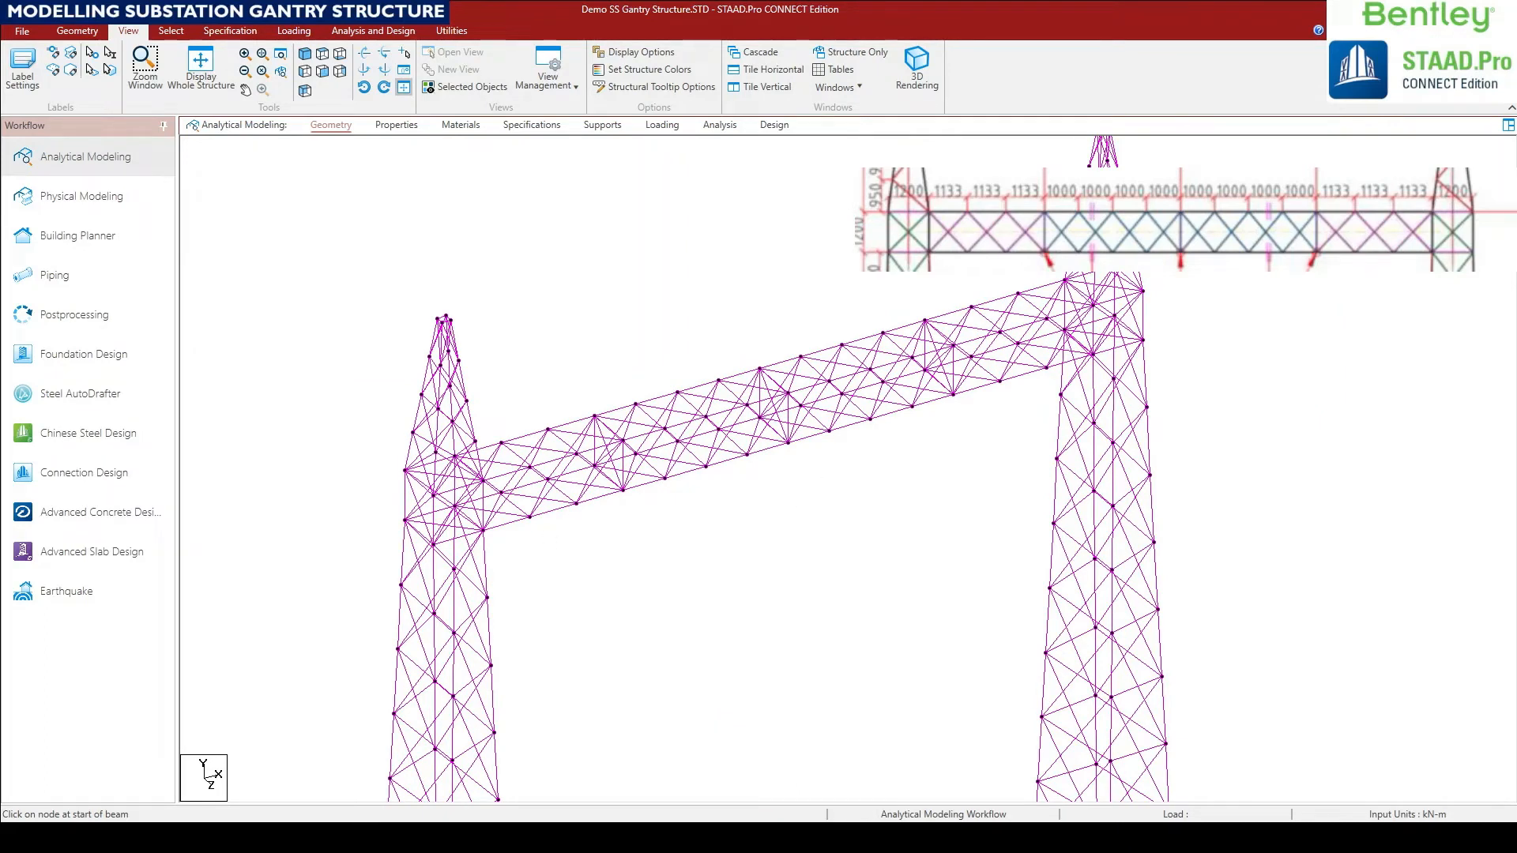
key(Escape)
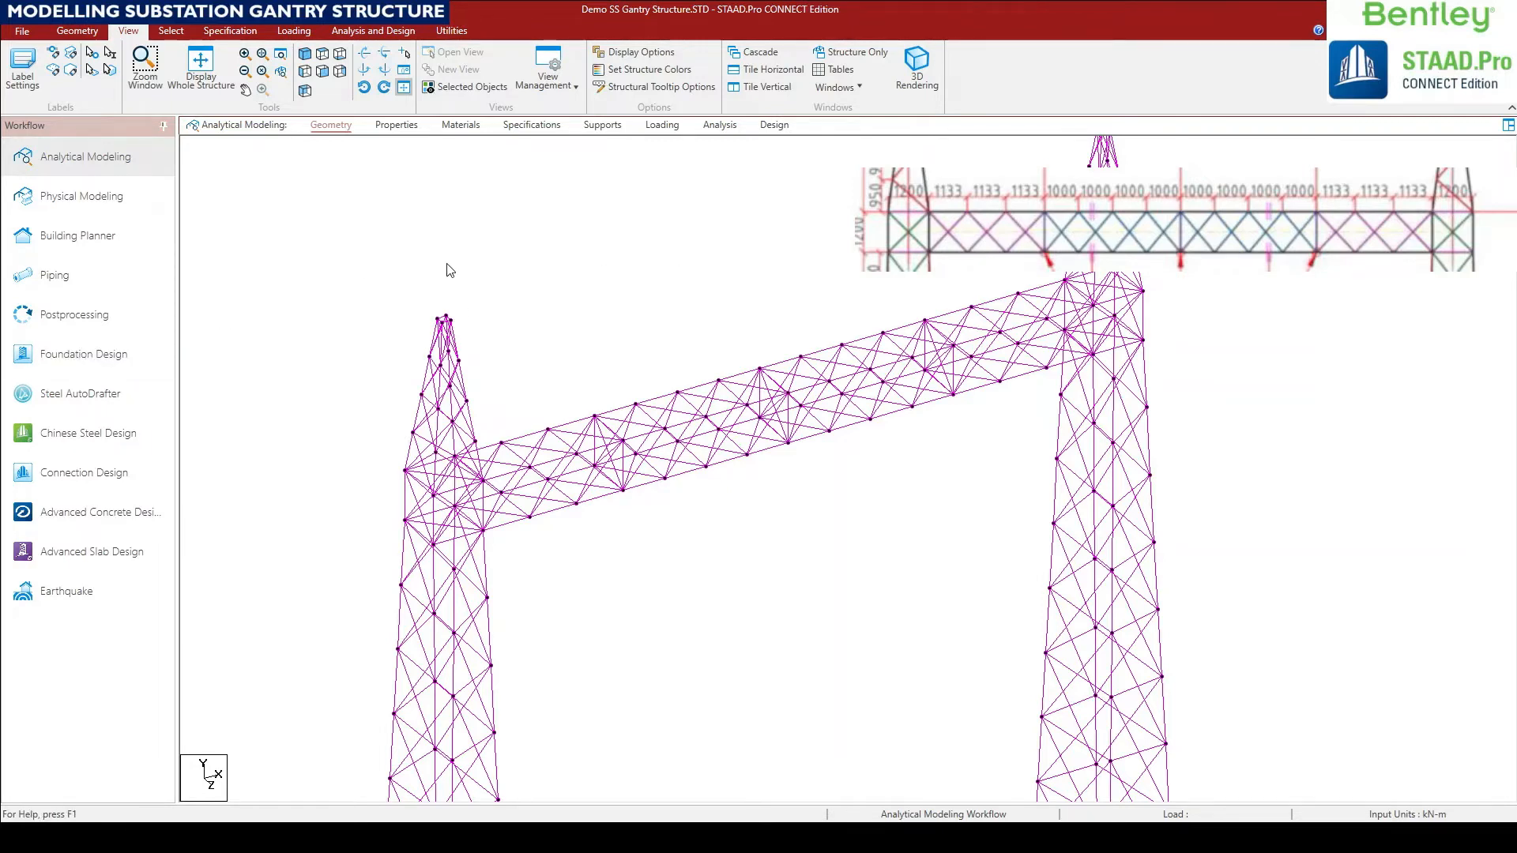
Create a new group named GLEGE of type Beam.
click(443, 32)
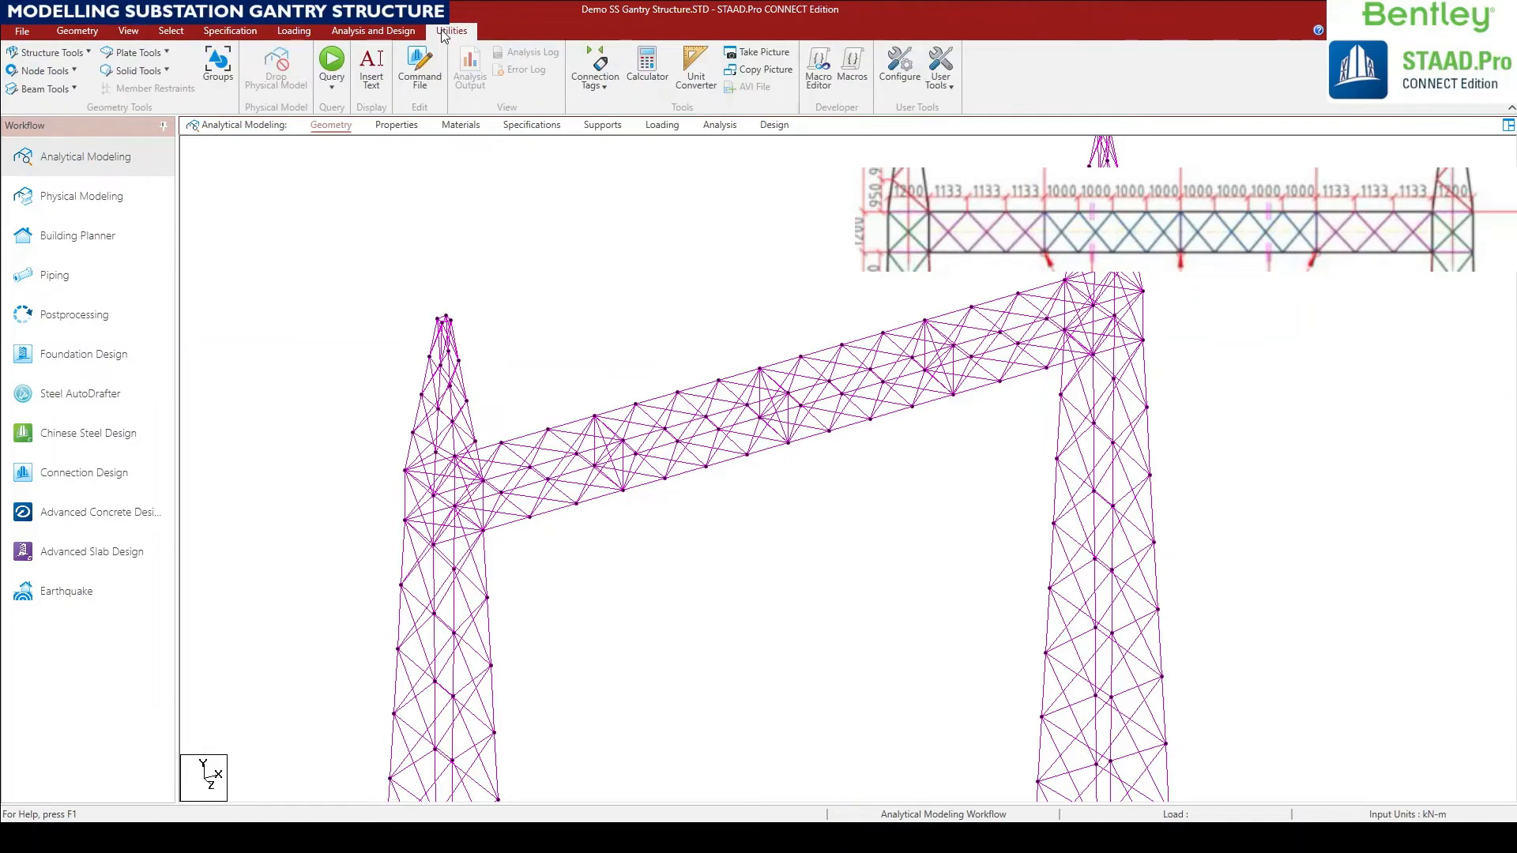
click(218, 63)
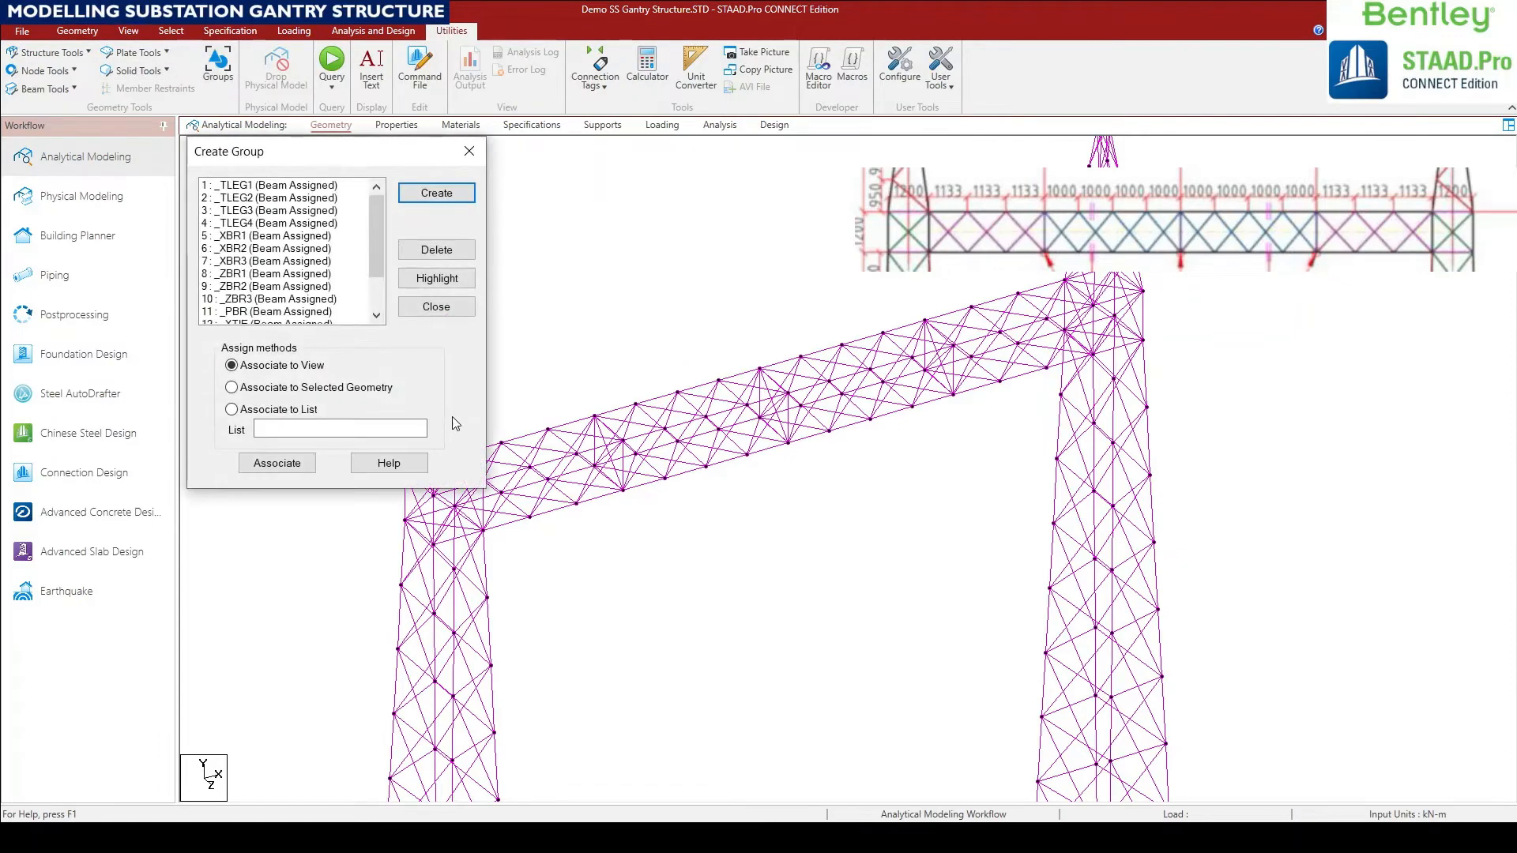
scroll(367, 260, down, 2)
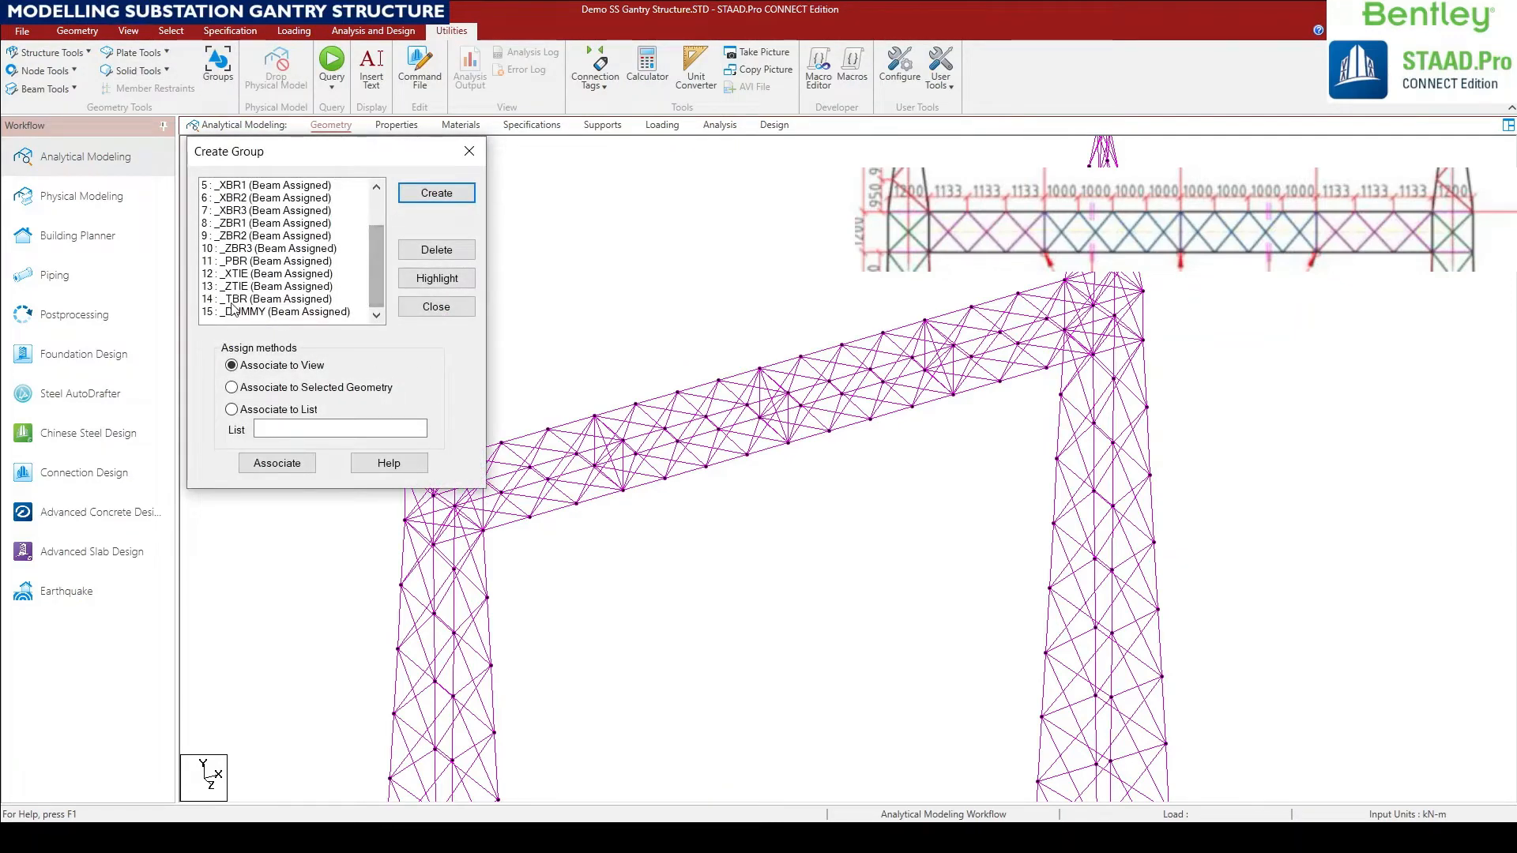
click(433, 196)
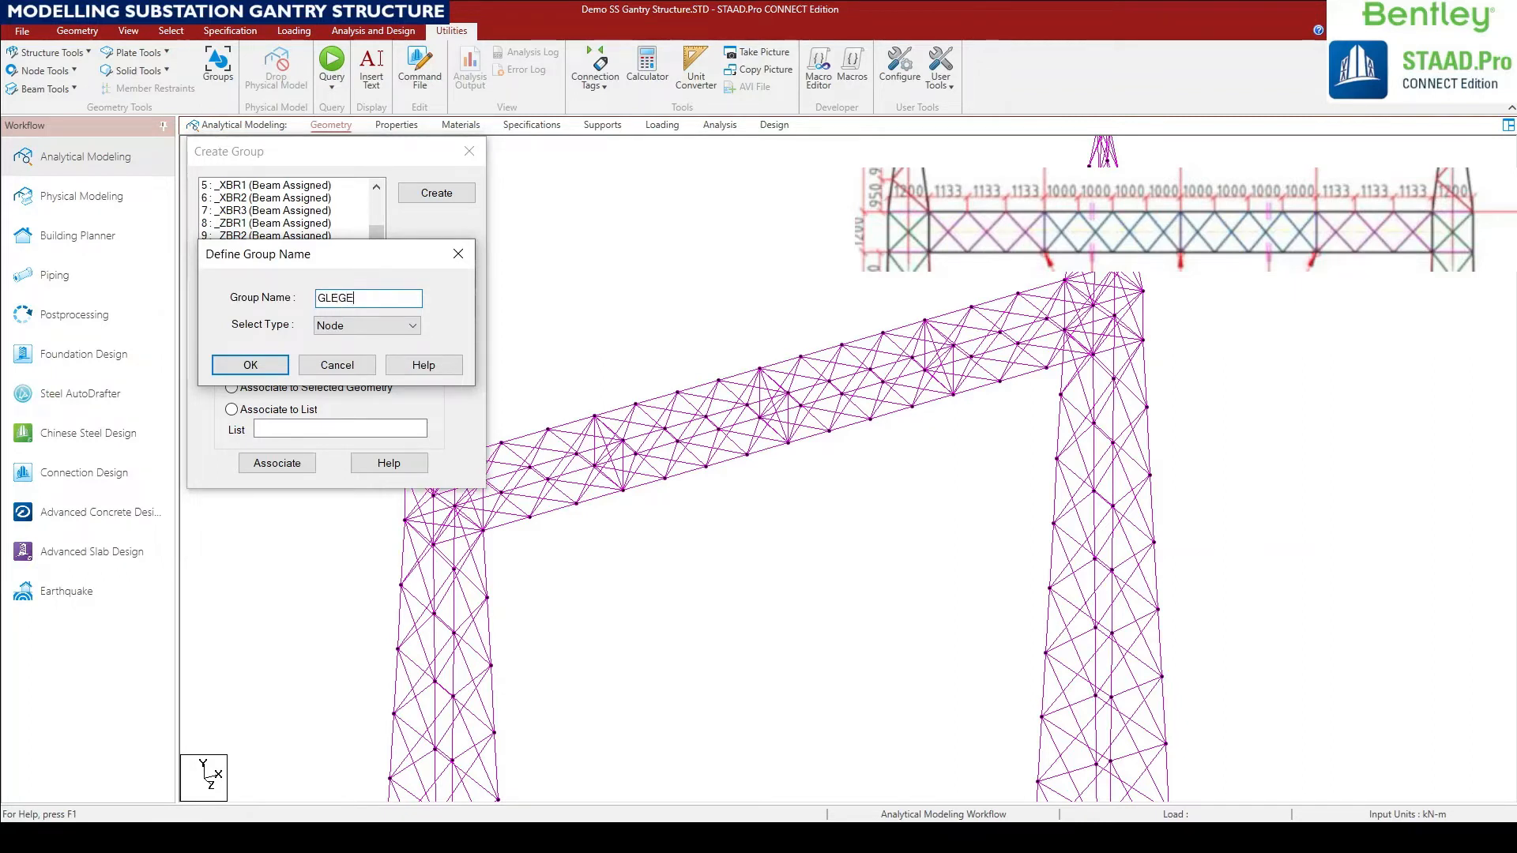
click(340, 325)
click(352, 350)
click(250, 364)
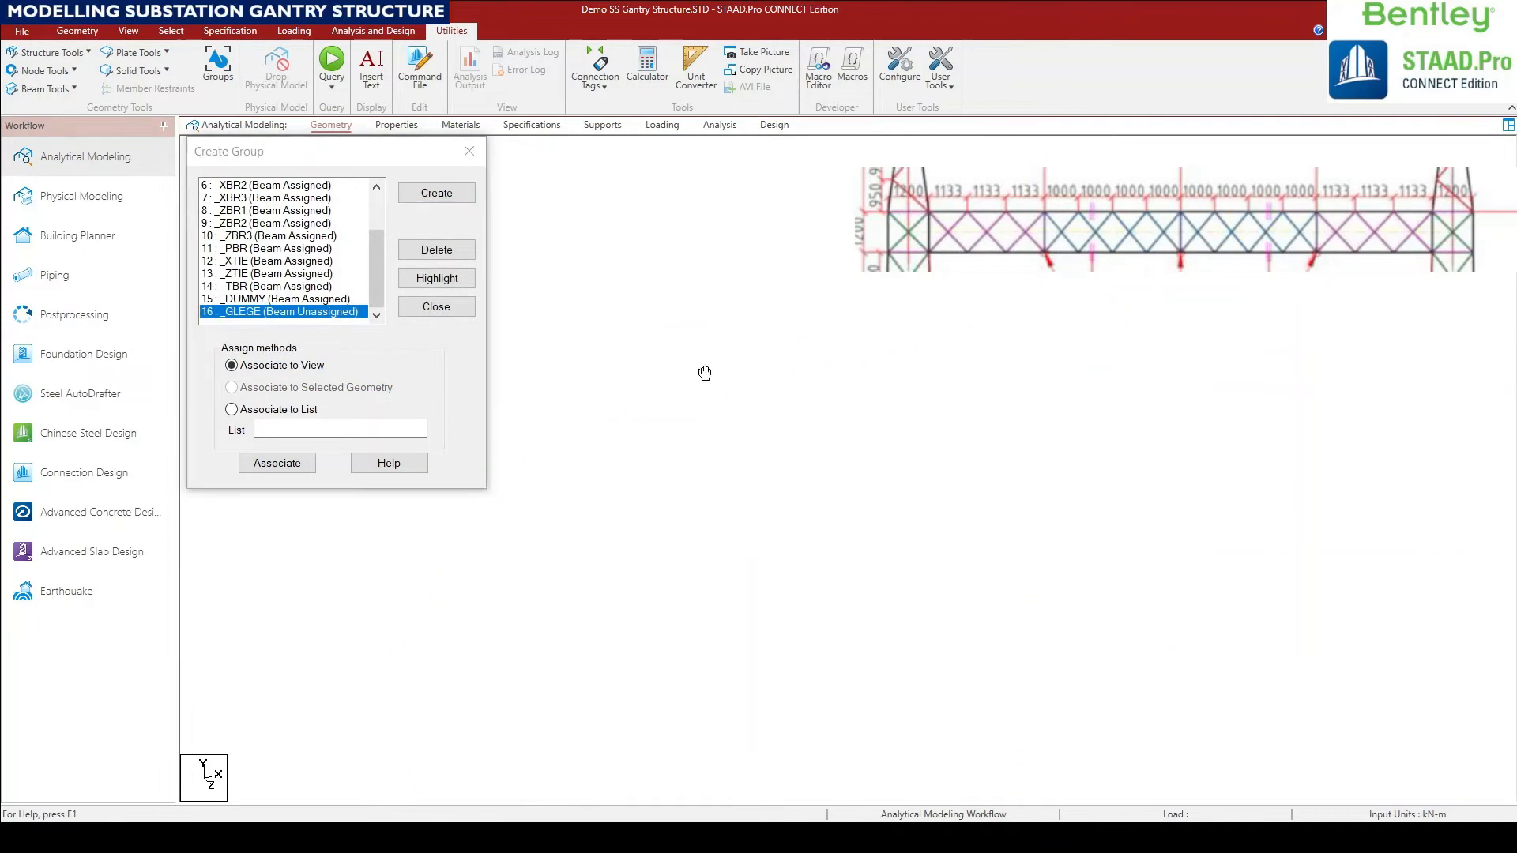
In front elevation, select the top and bottom chord members of the three truss panels beside the left-hand tower.
click(128, 31)
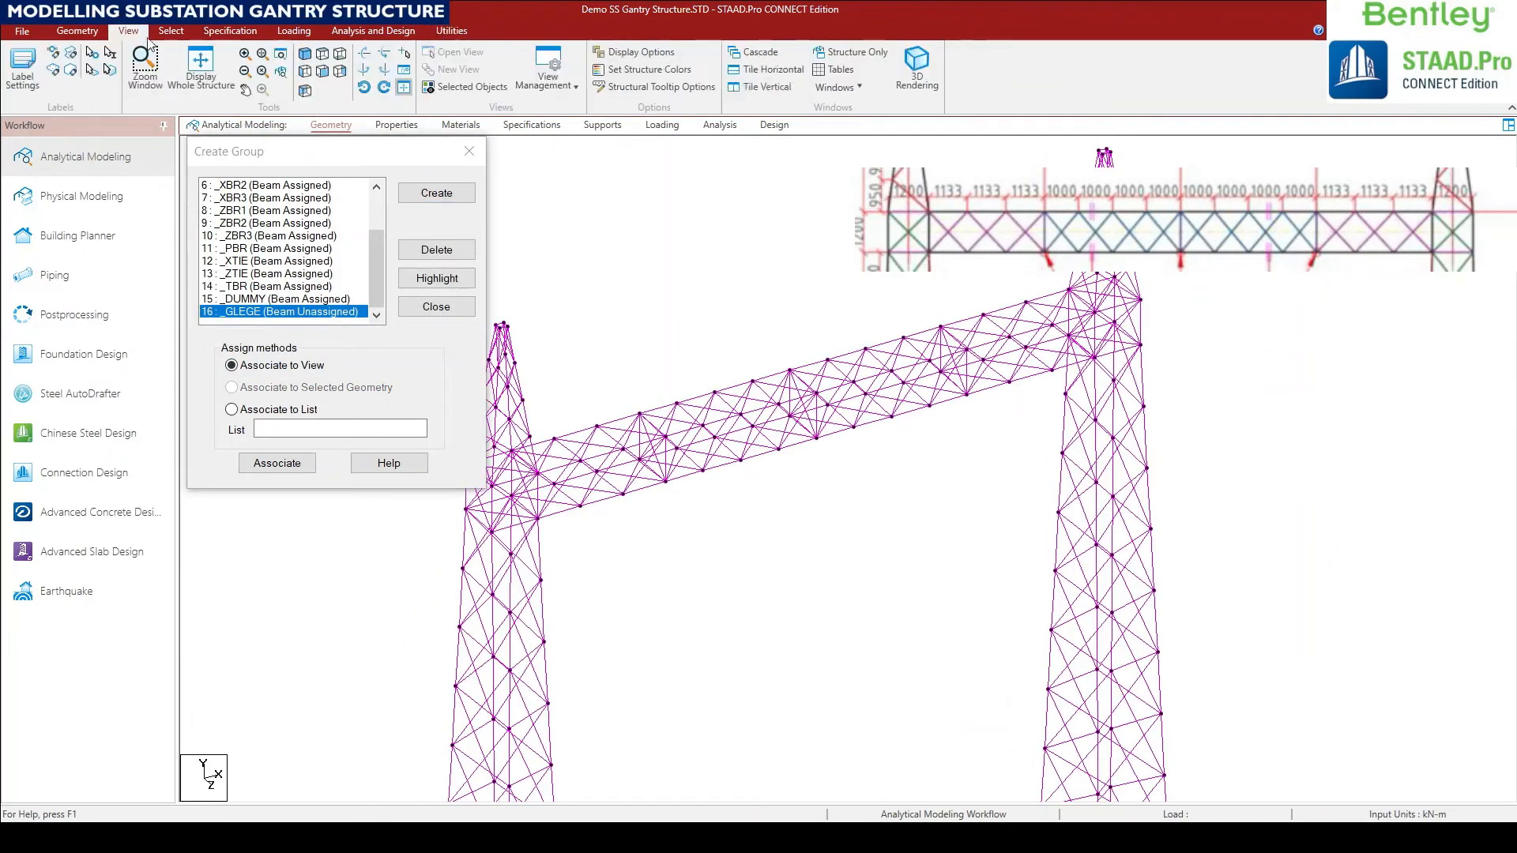
click(341, 79)
click(553, 573)
ctrl+click(557, 516)
ctrl+click(603, 516)
ctrl+click(670, 516)
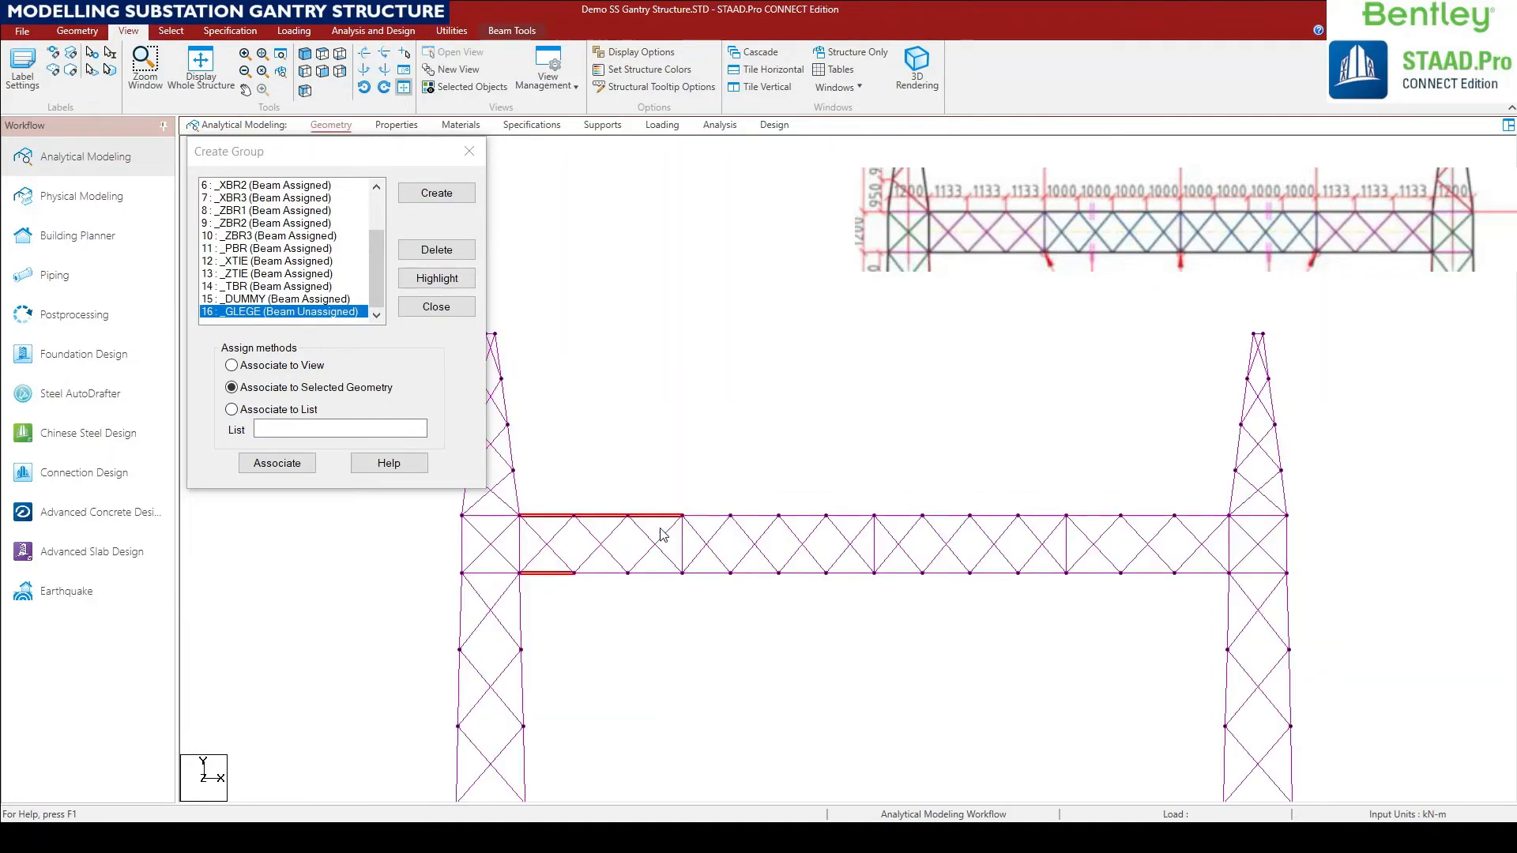
ctrl+click(656, 573)
ctrl+click(609, 573)
Add the top and bottom chord members of the three truss panels beside the right-hand tower to the selection.
ctrl+click(1084, 573)
ctrl+click(1095, 516)
ctrl+click(1151, 516)
ctrl+click(1201, 516)
ctrl+click(1147, 574)
ctrl+click(1209, 574)
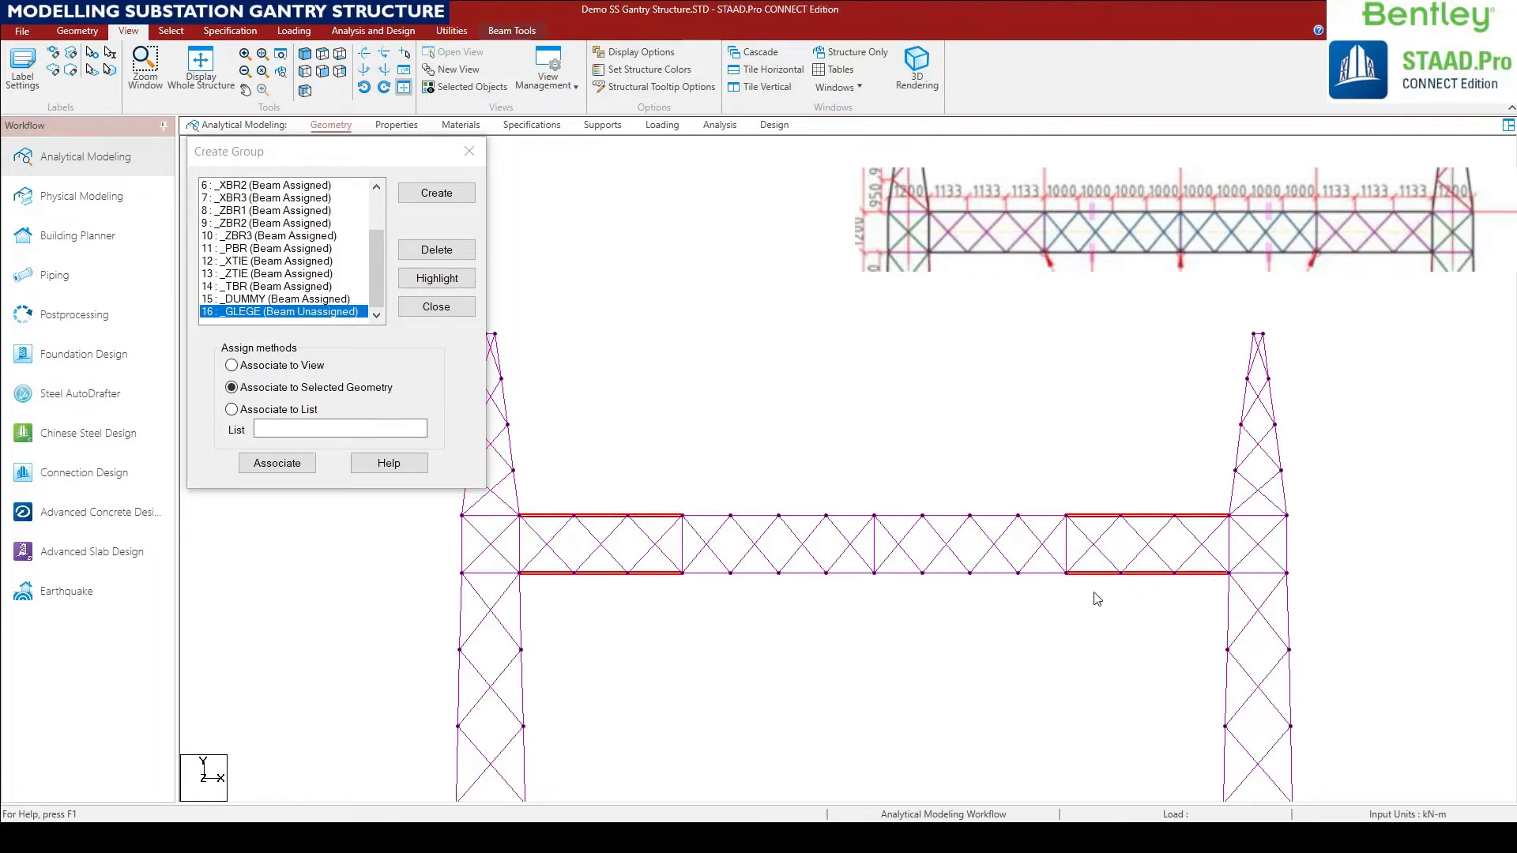
In plan view, deselect the diagonal braces of the truss end panels and associate the remaining chord selection with group GLEGE.
click(322, 54)
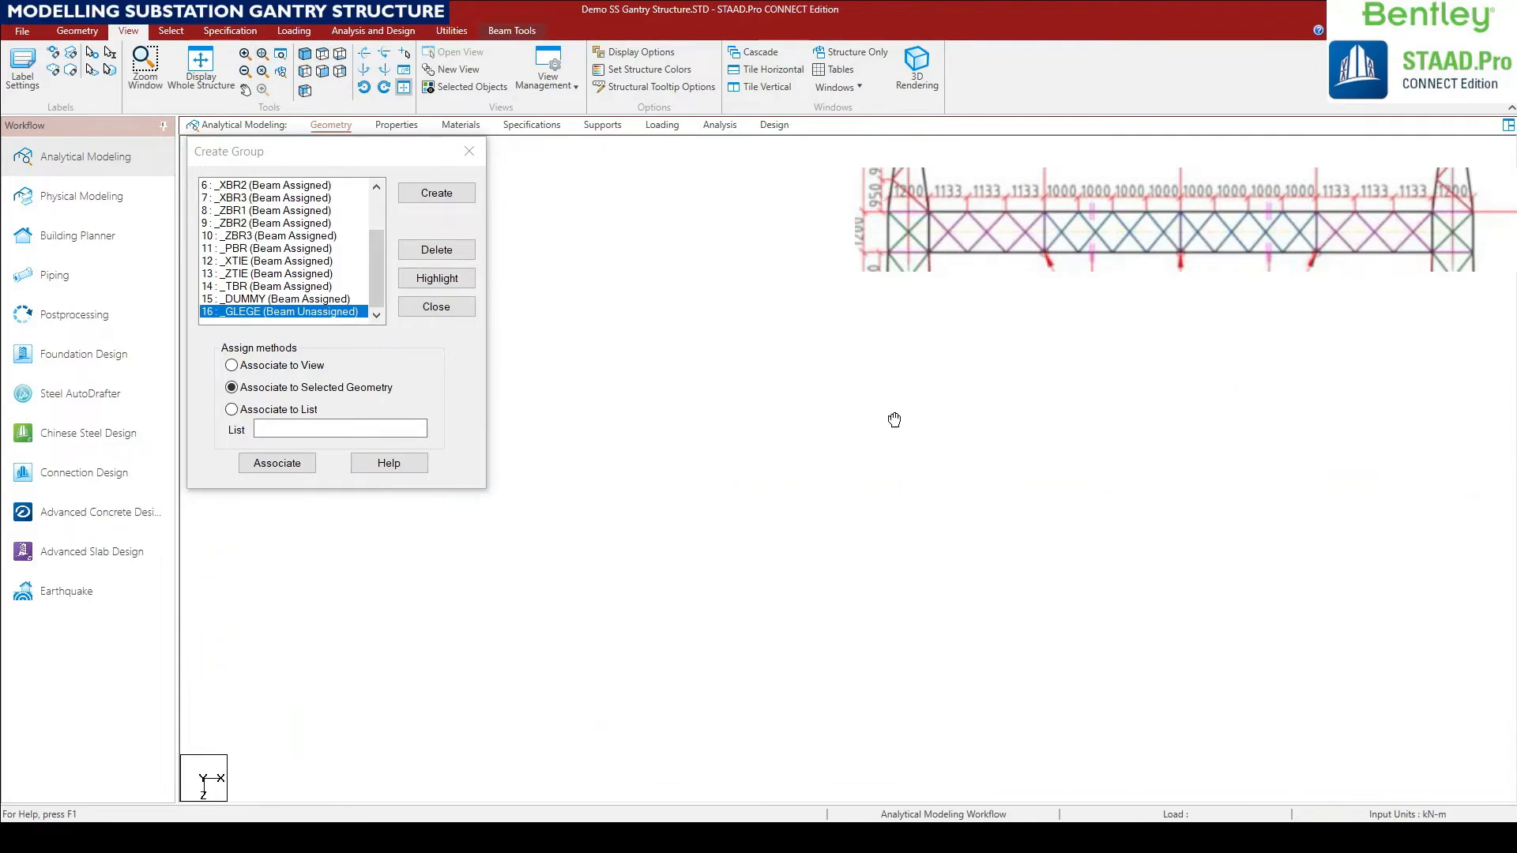
ctrl+click(485, 606)
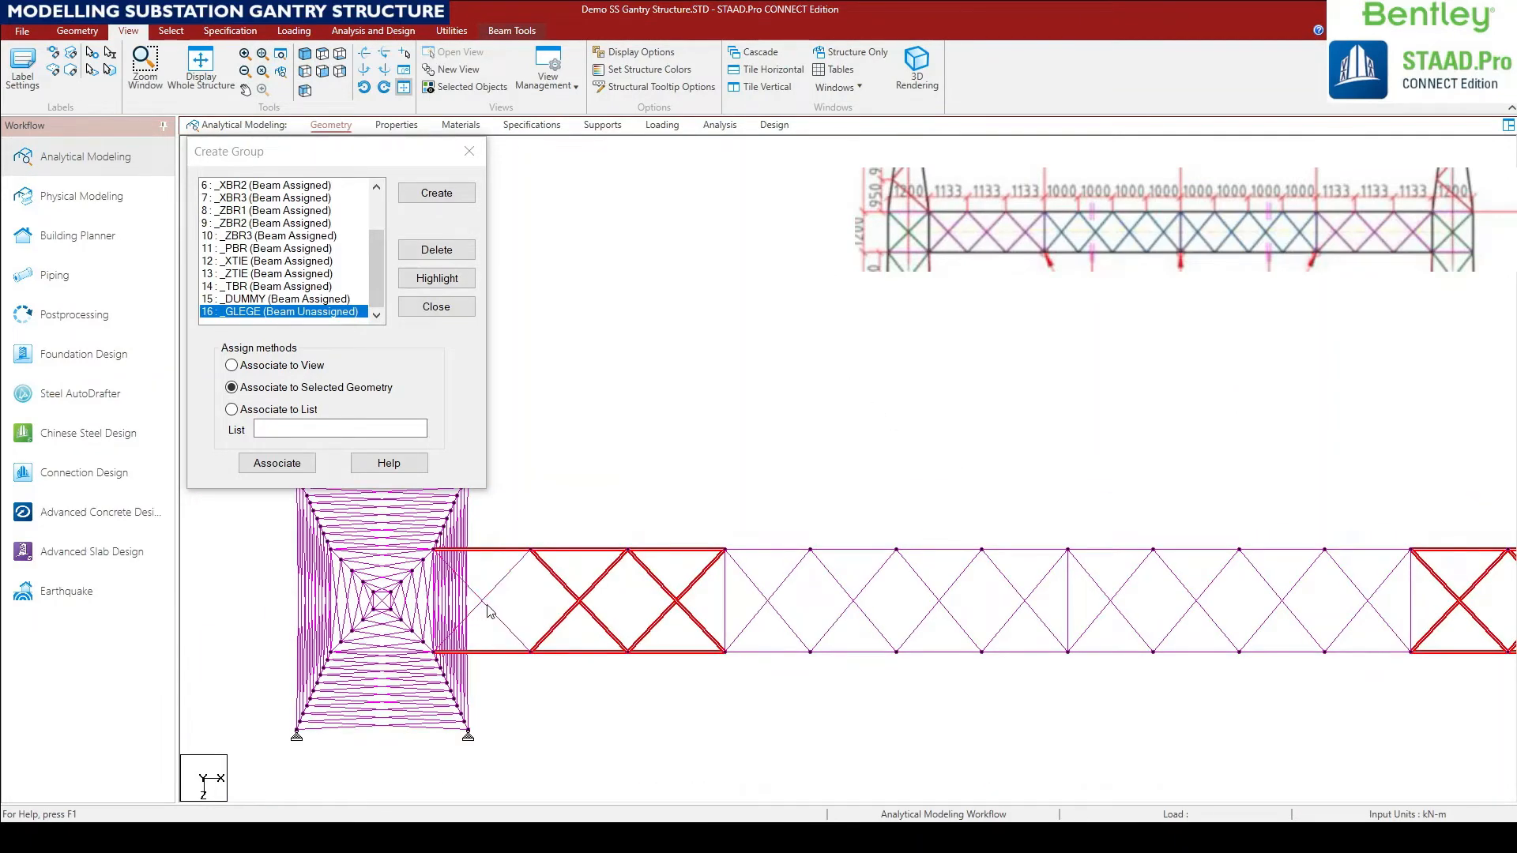
ctrl+click(579, 604)
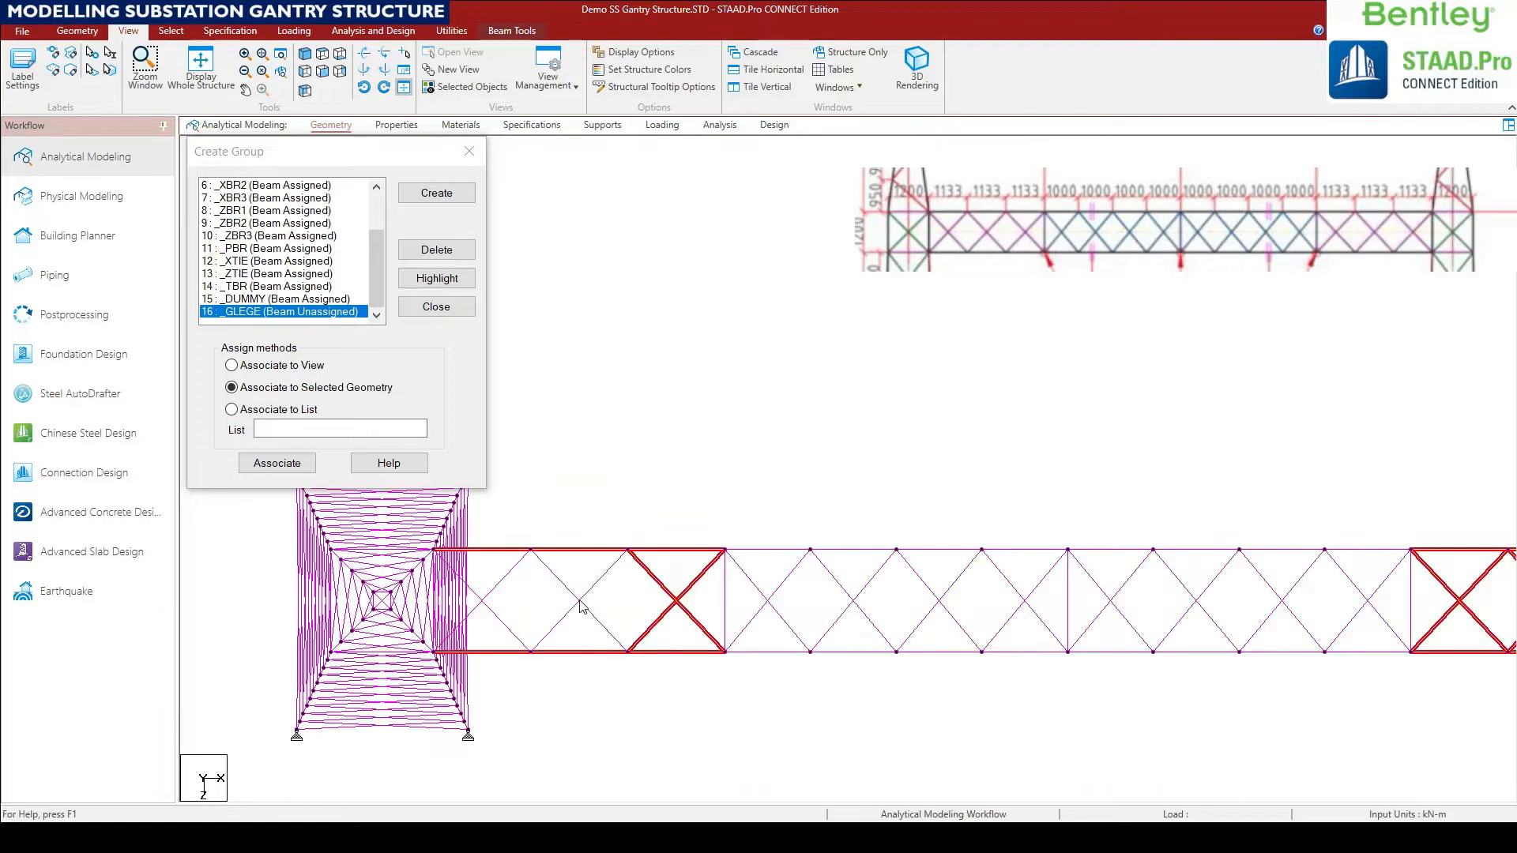
ctrl+click(678, 607)
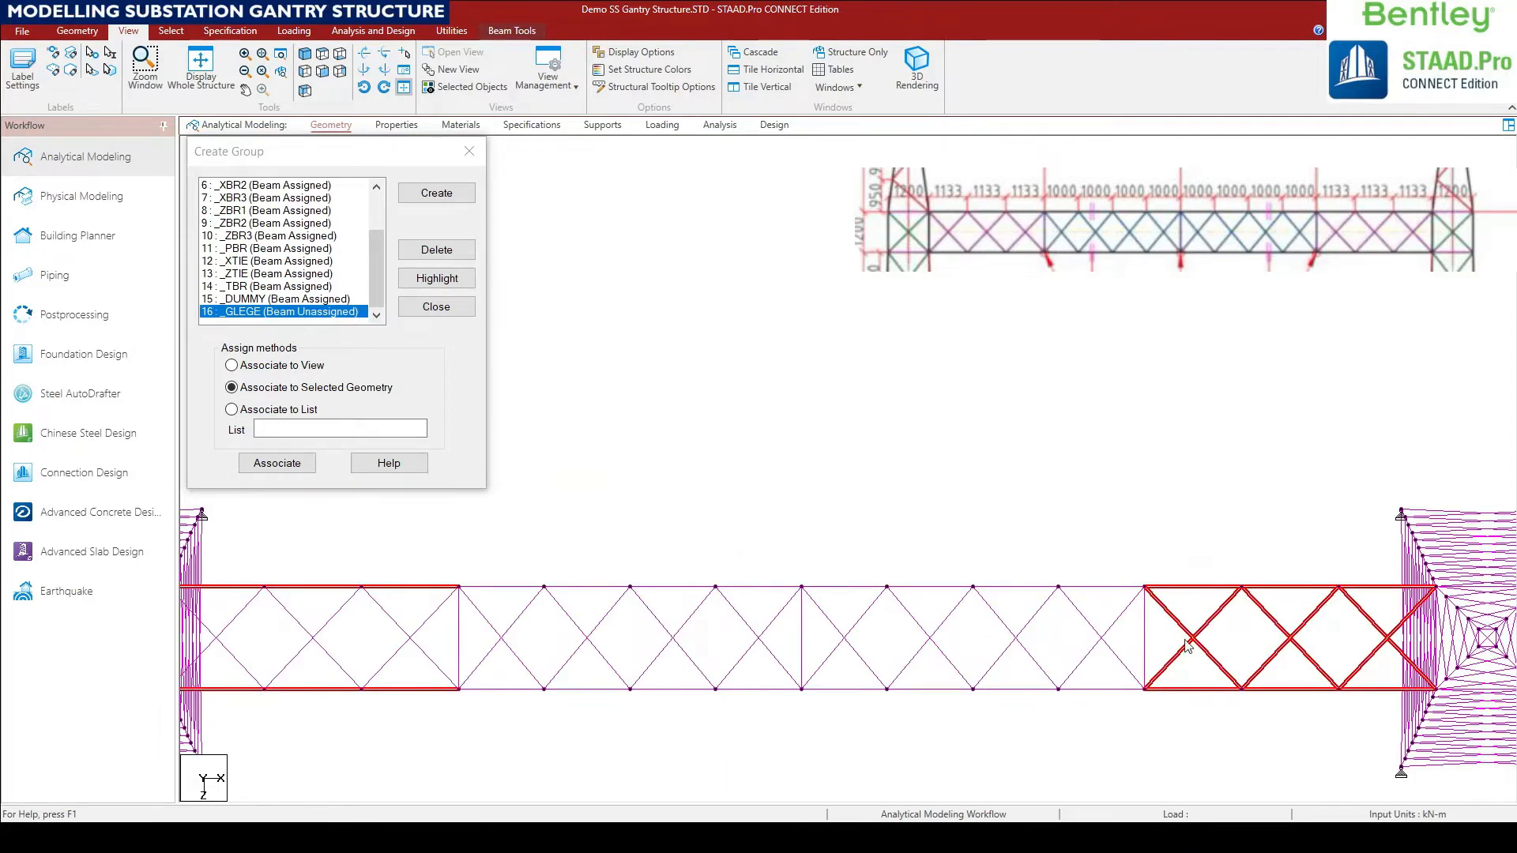
ctrl+click(1291, 644)
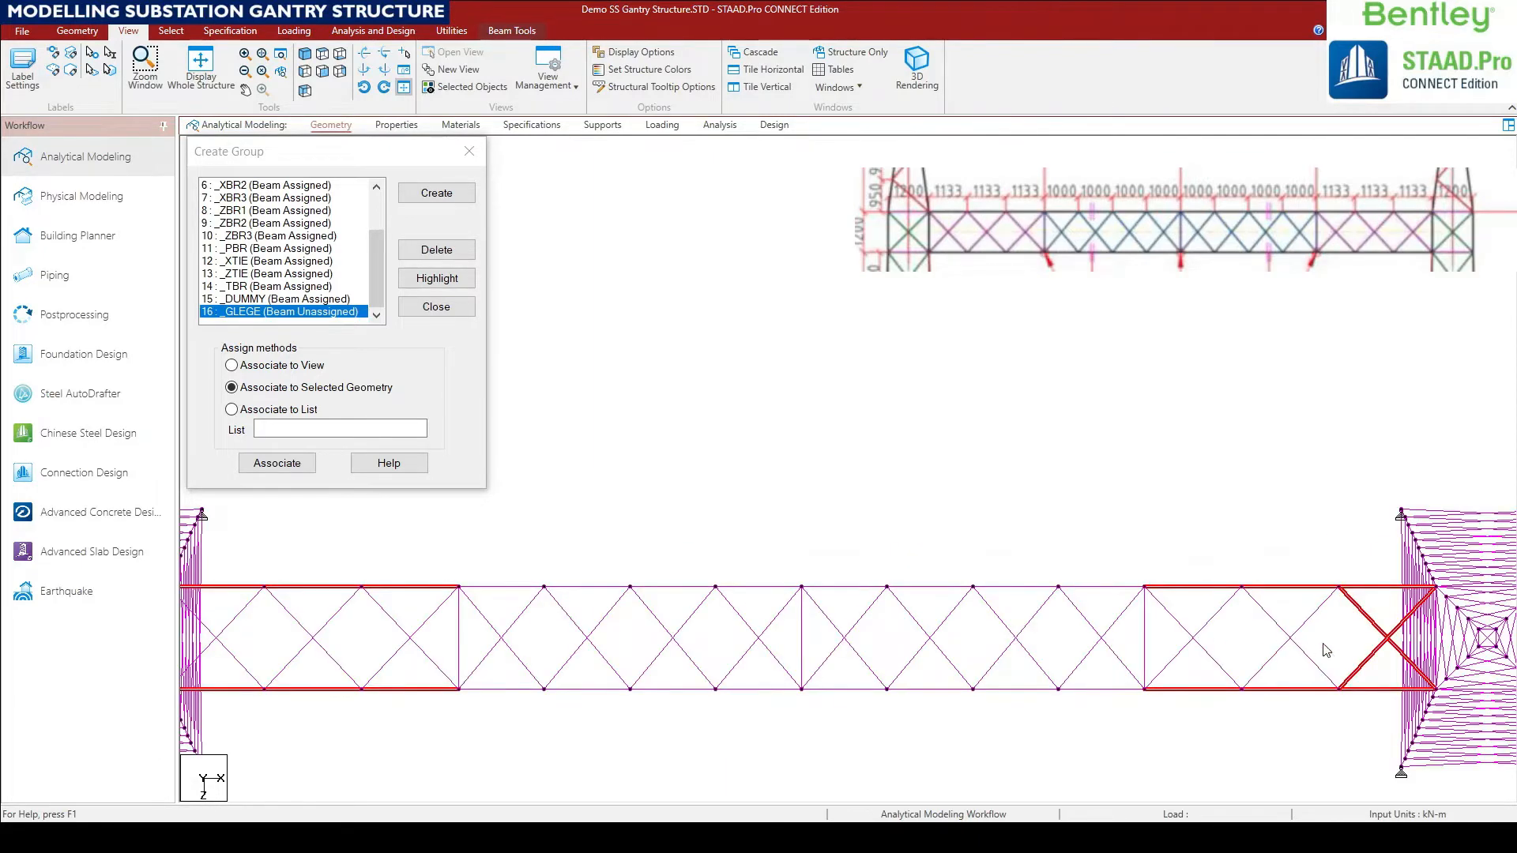
ctrl+click(1390, 645)
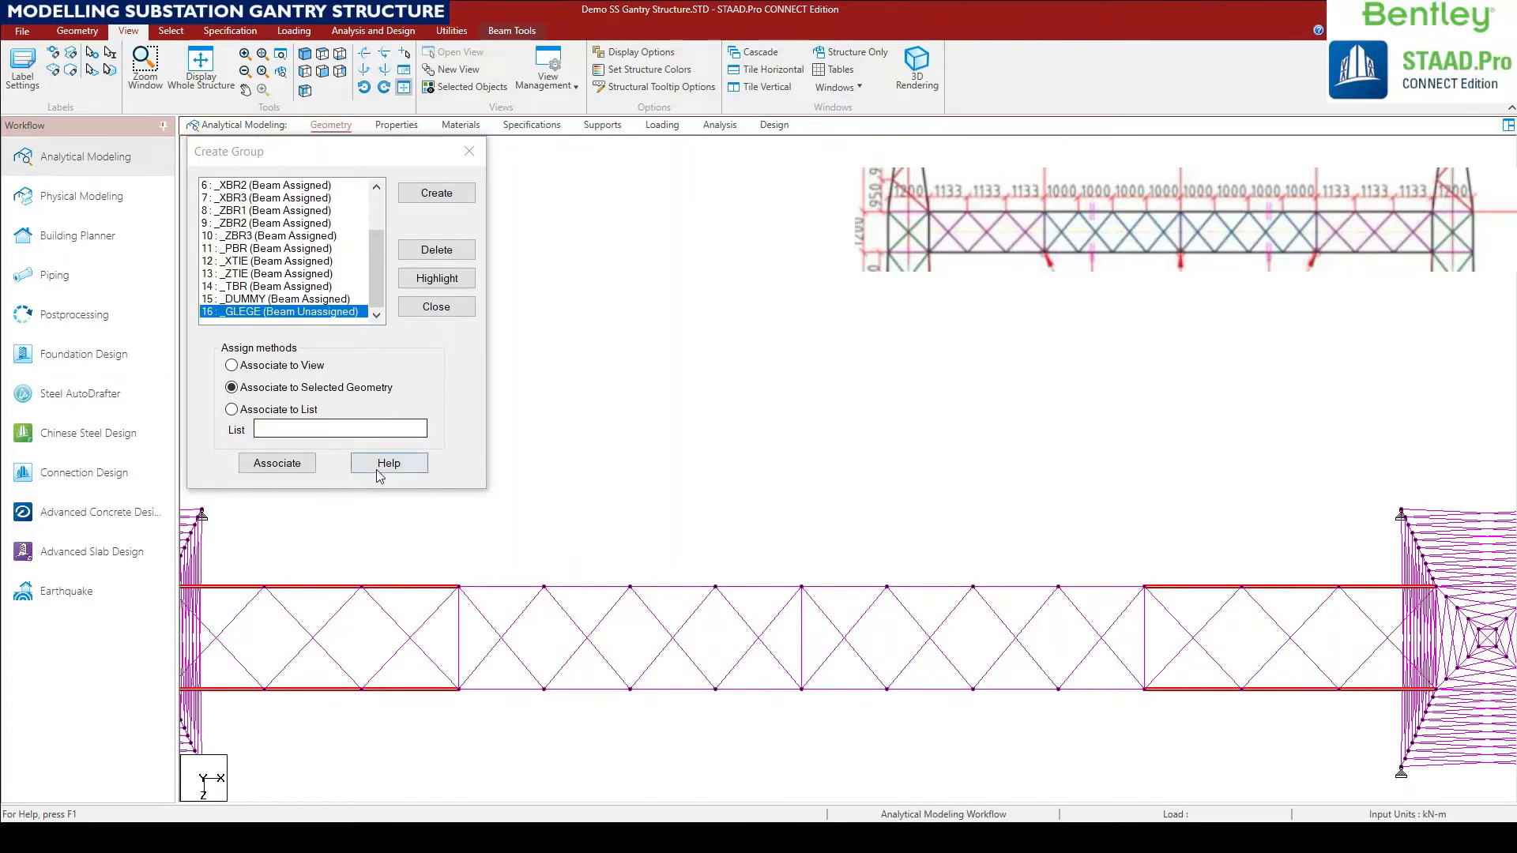
click(278, 464)
Select the chord members on both edges of the four middle truss panels directly left of midspan in plan.
middle_drag(681, 564, 752, 551)
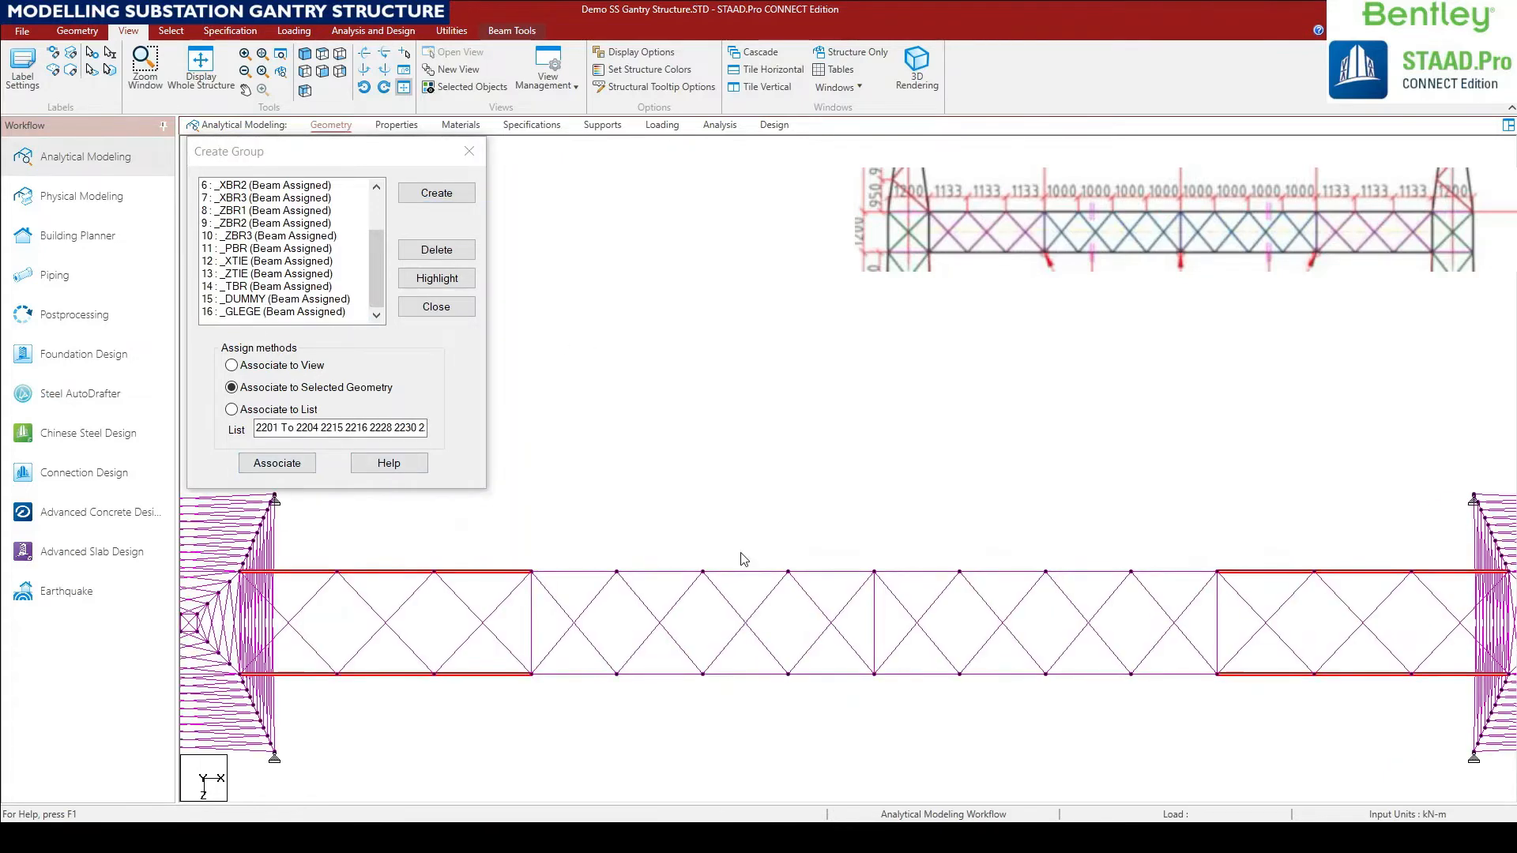
click(586, 572)
ctrl+click(673, 577)
ctrl+click(757, 576)
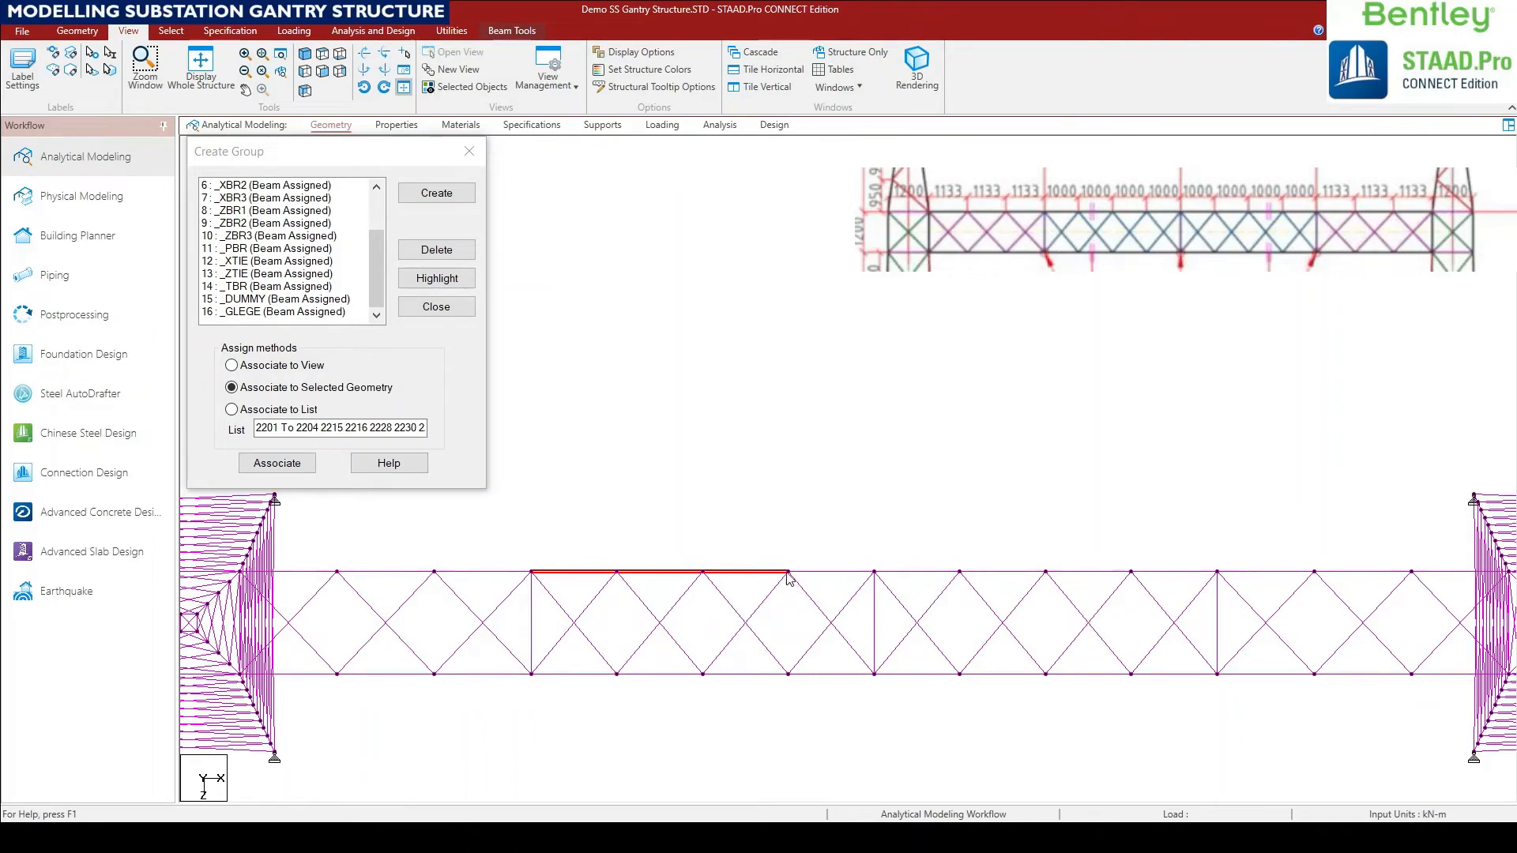
ctrl+click(833, 578)
ctrl+click(829, 678)
ctrl+click(750, 678)
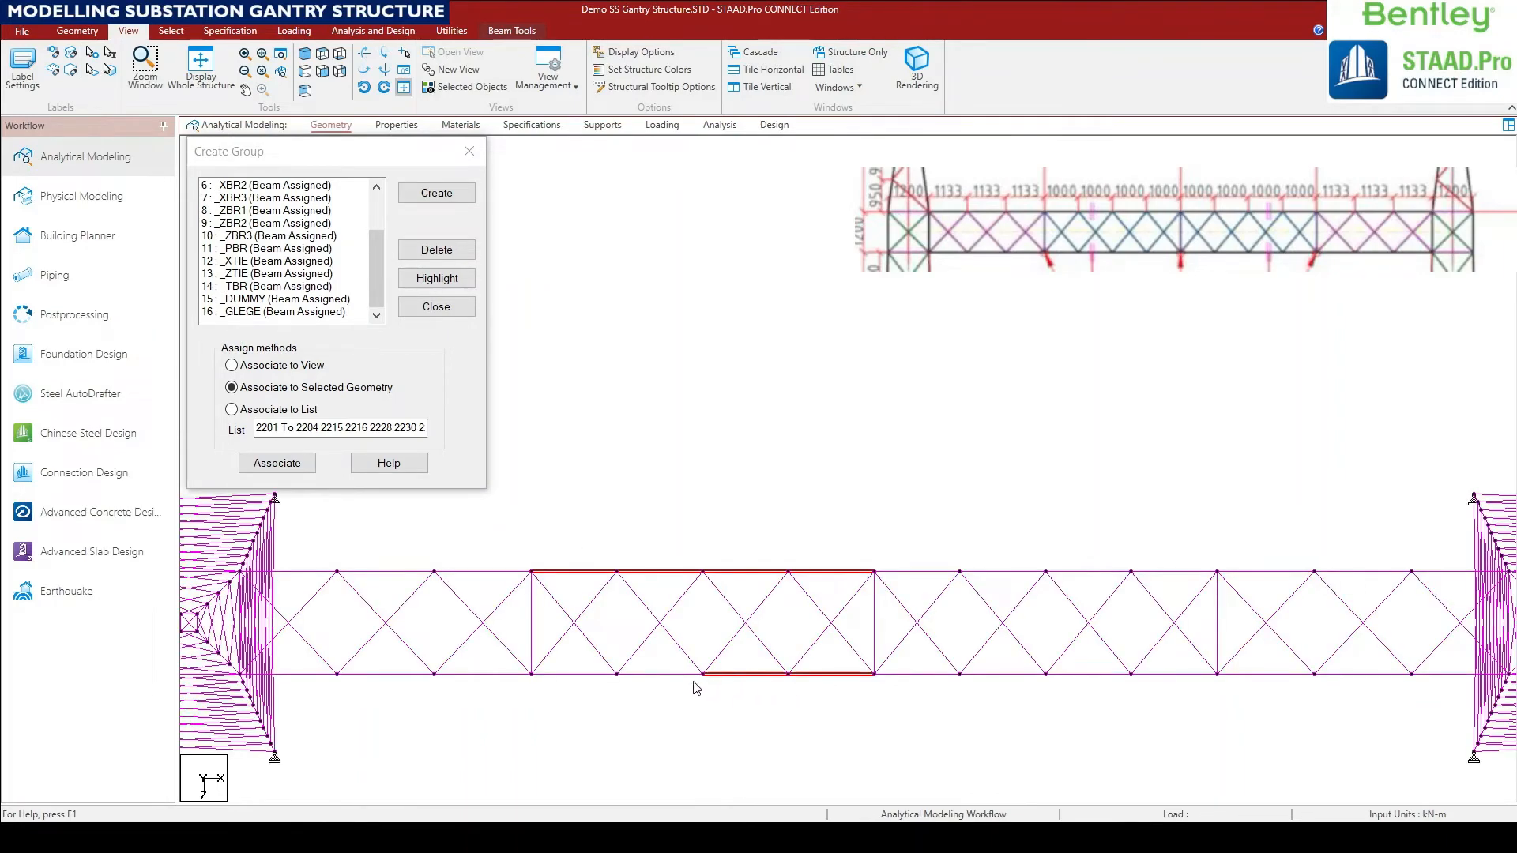
ctrl+click(659, 677)
ctrl+click(586, 679)
Add the chord members on both edges of the four middle truss panels right of midspan to the selection.
ctrl+click(965, 663)
ctrl+click(920, 575)
ctrl+click(1002, 575)
ctrl+click(1095, 575)
ctrl+click(1181, 574)
ctrl+click(1191, 676)
ctrl+click(1087, 676)
ctrl+click(994, 676)
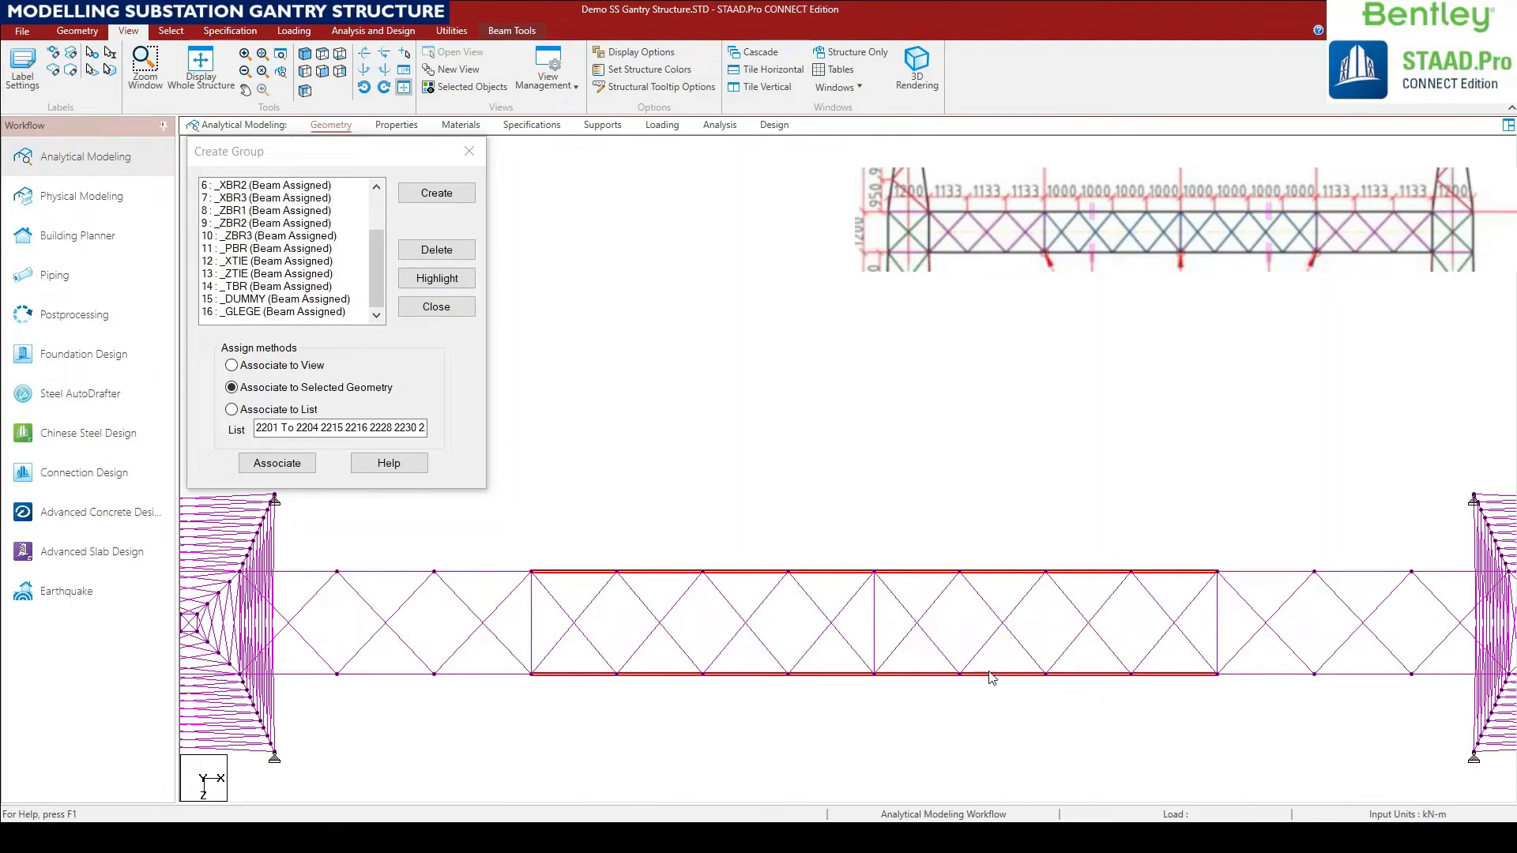
In front elevation, remove the crossed diagonal braces of the eight middle truss panels from the selection, keeping only the chords.
click(322, 71)
scroll(830, 528, up, 2)
ctrl+click(644, 489)
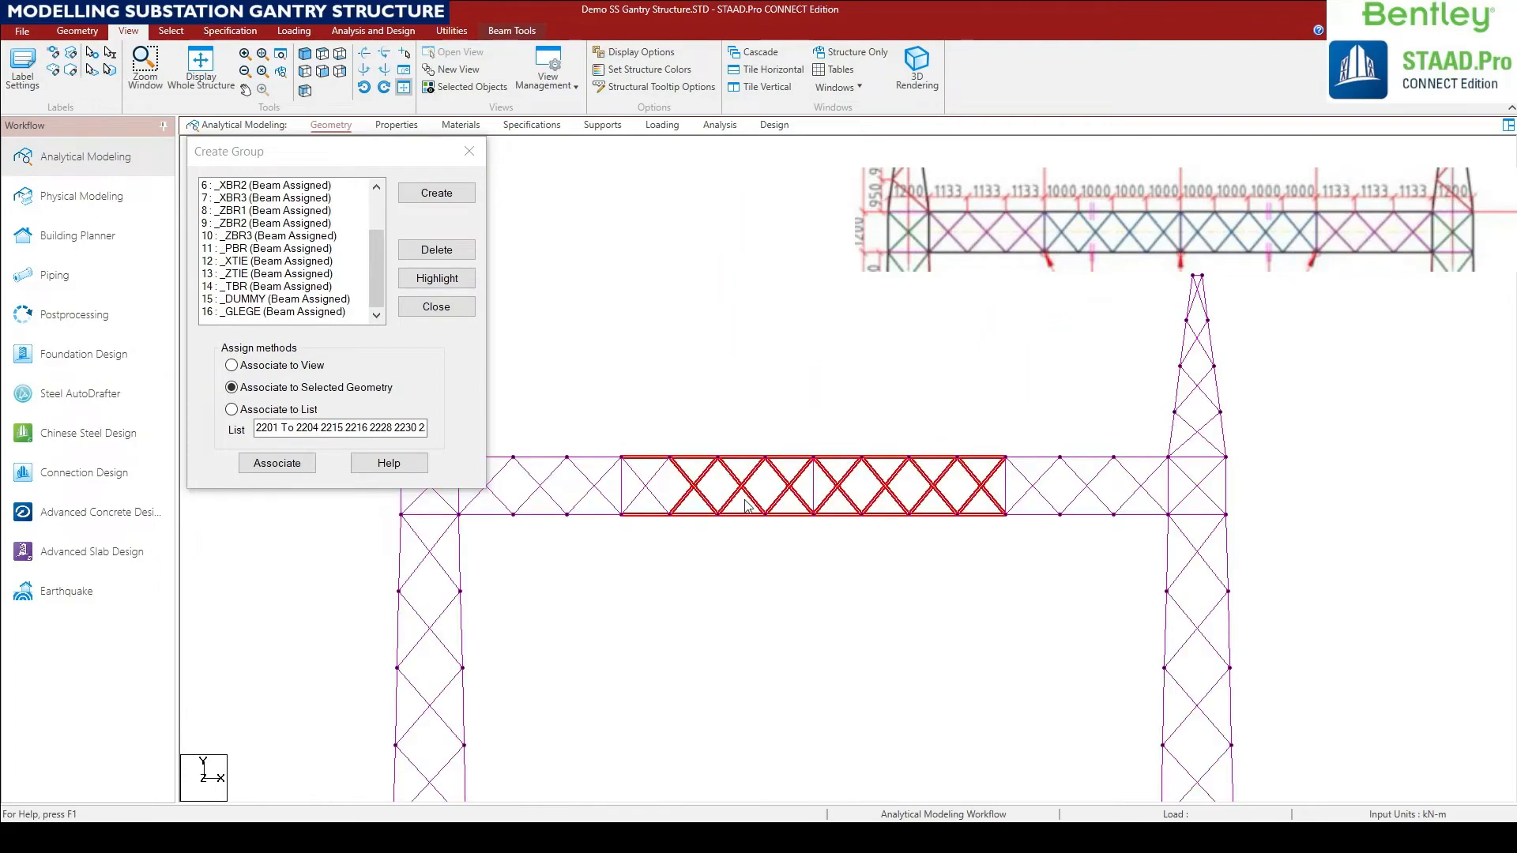
ctrl+click(694, 490)
ctrl+click(742, 491)
ctrl+click(787, 496)
ctrl+click(839, 498)
ctrl+click(883, 492)
ctrl+click(939, 496)
ctrl+click(982, 494)
Create a Beam group named GLEGM and associate the selected middle chord members with it.
click(436, 192)
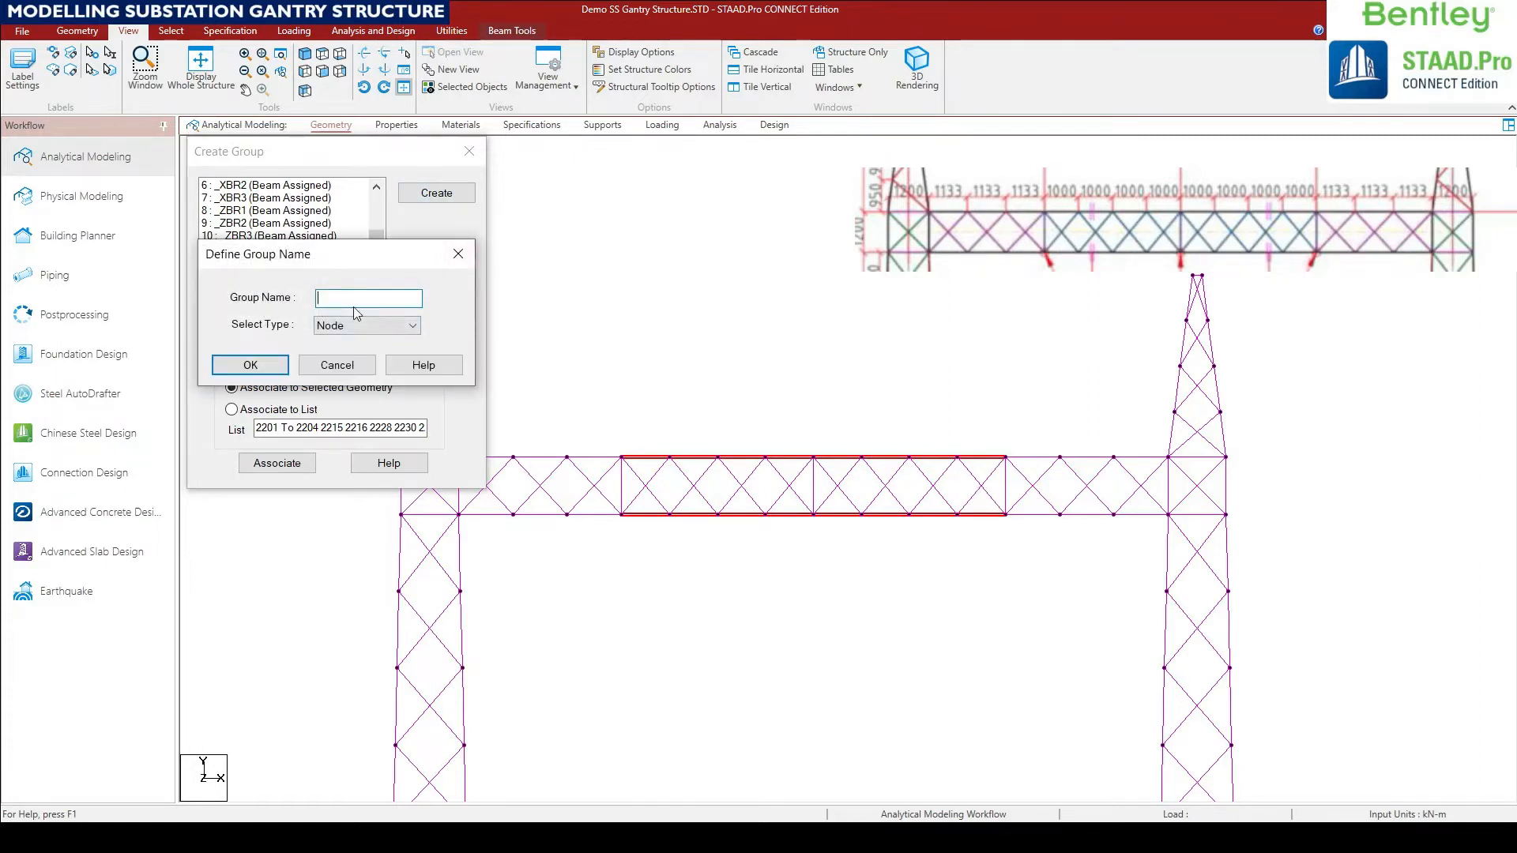
text(GLEG)
drag(329, 261, 342, 407)
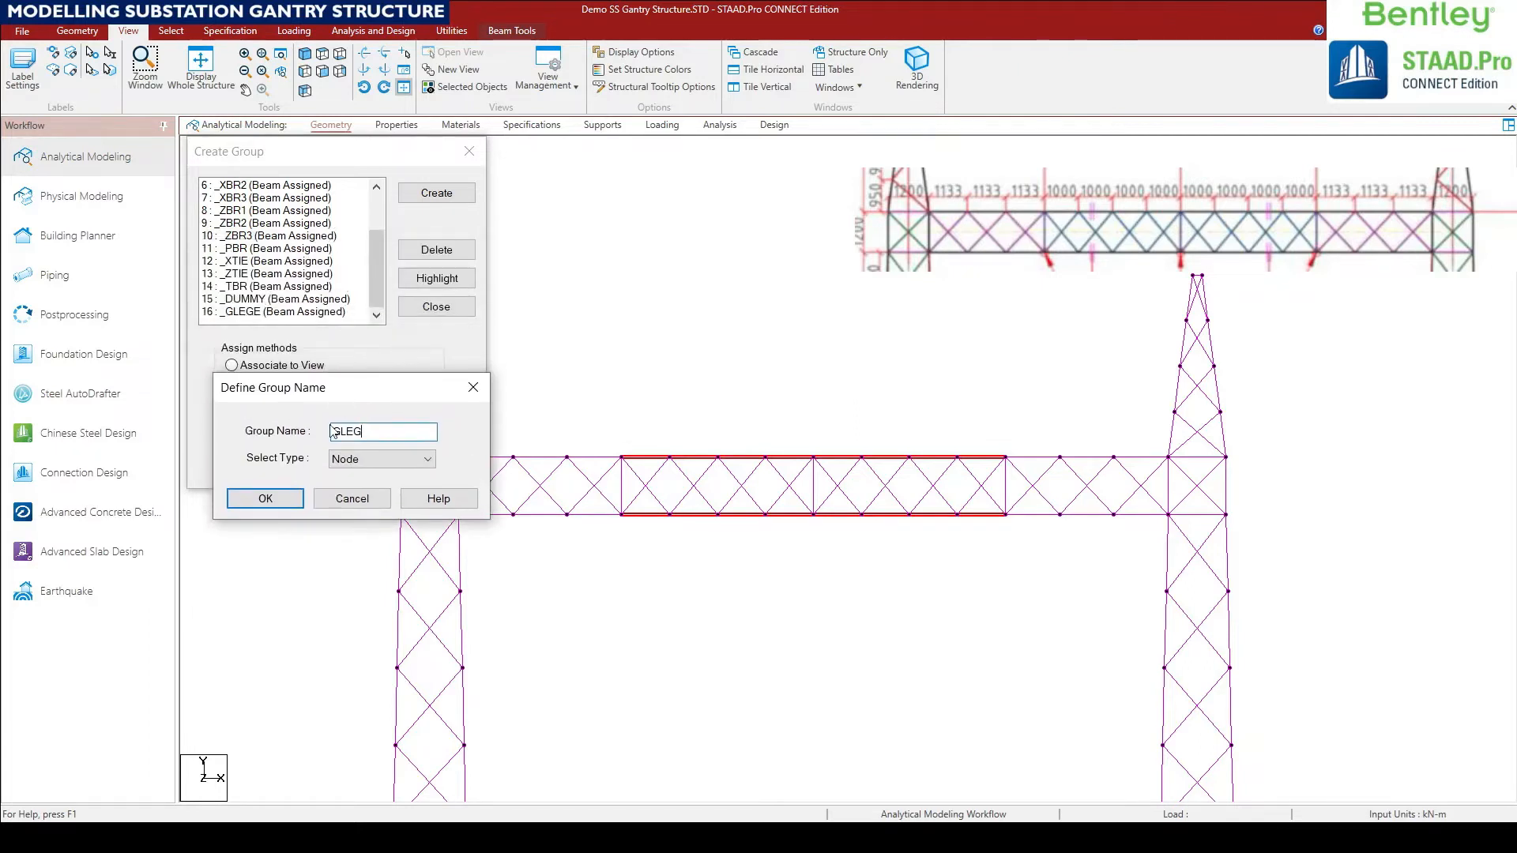
text(M)
click(367, 460)
click(345, 483)
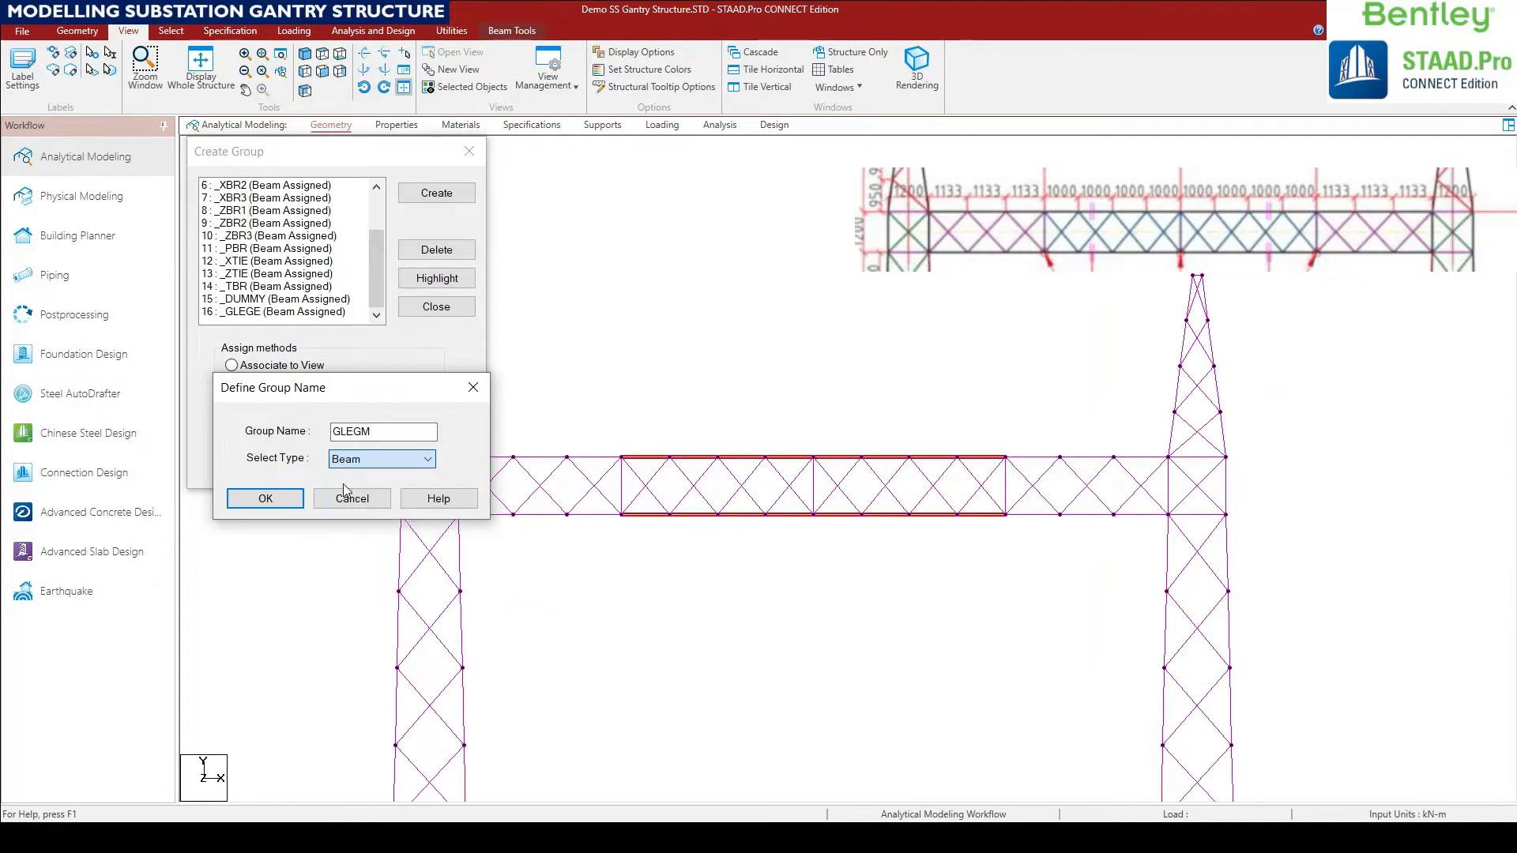
click(261, 499)
click(293, 466)
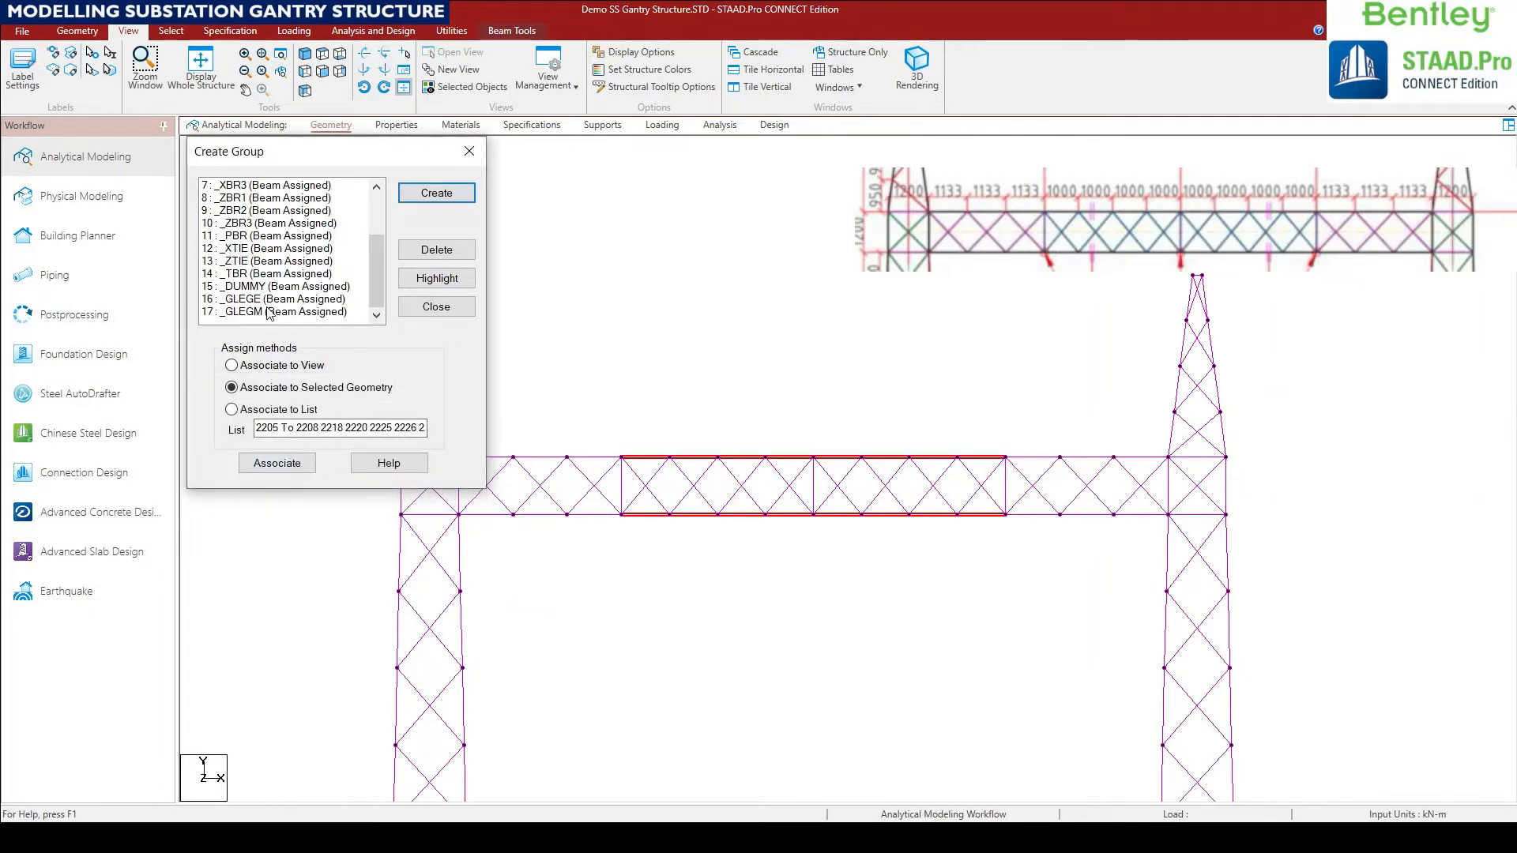
Try to select the crossed diagonal braces in the three truss panels beside each tower in front elevation.
middle_drag(633, 559, 651, 616)
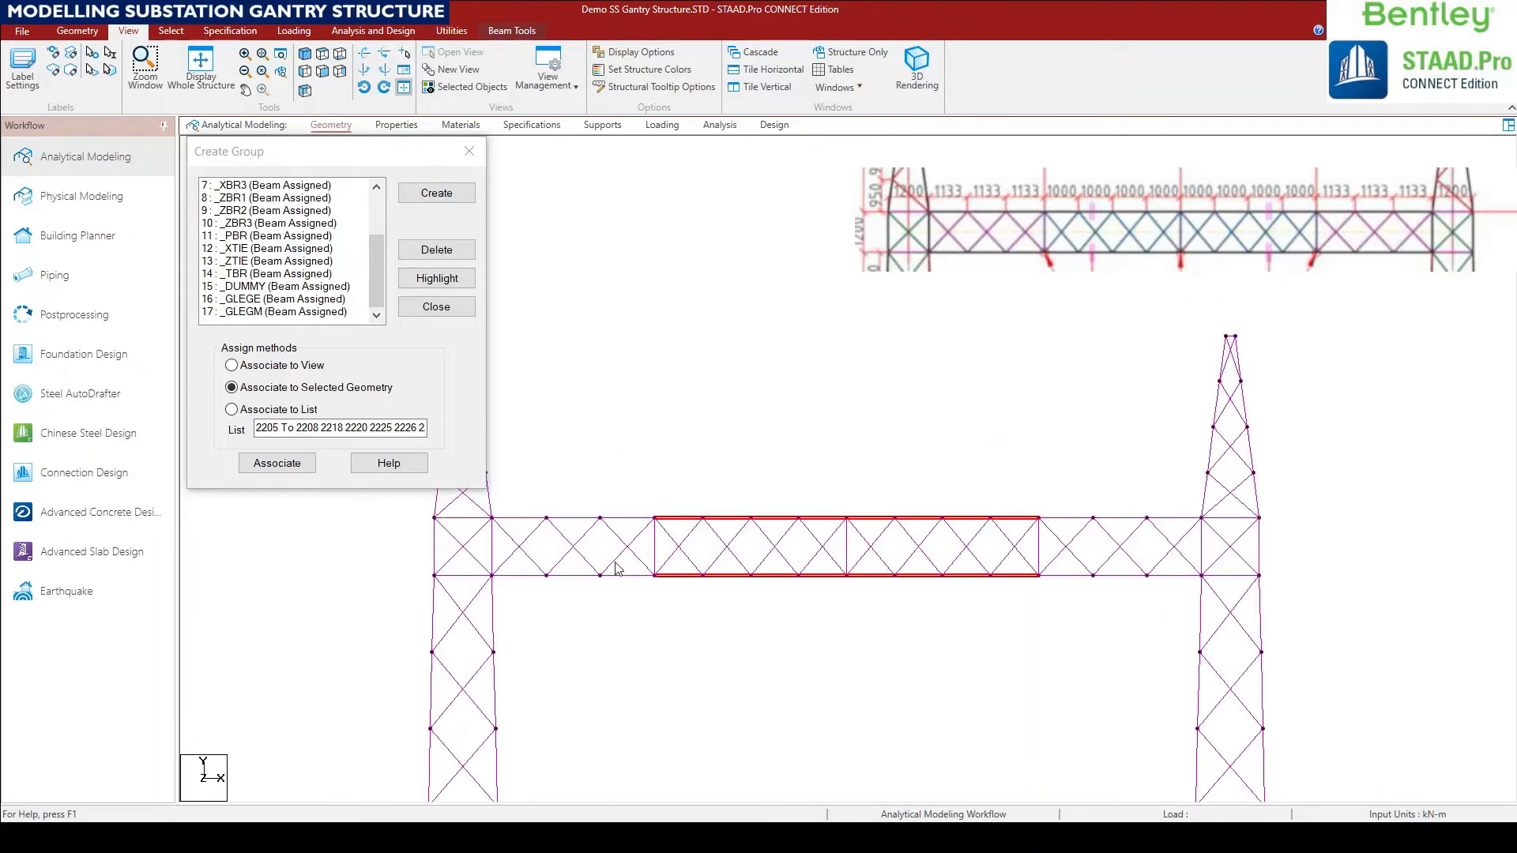
click(644, 543)
click(643, 547)
drag(642, 548, 511, 529)
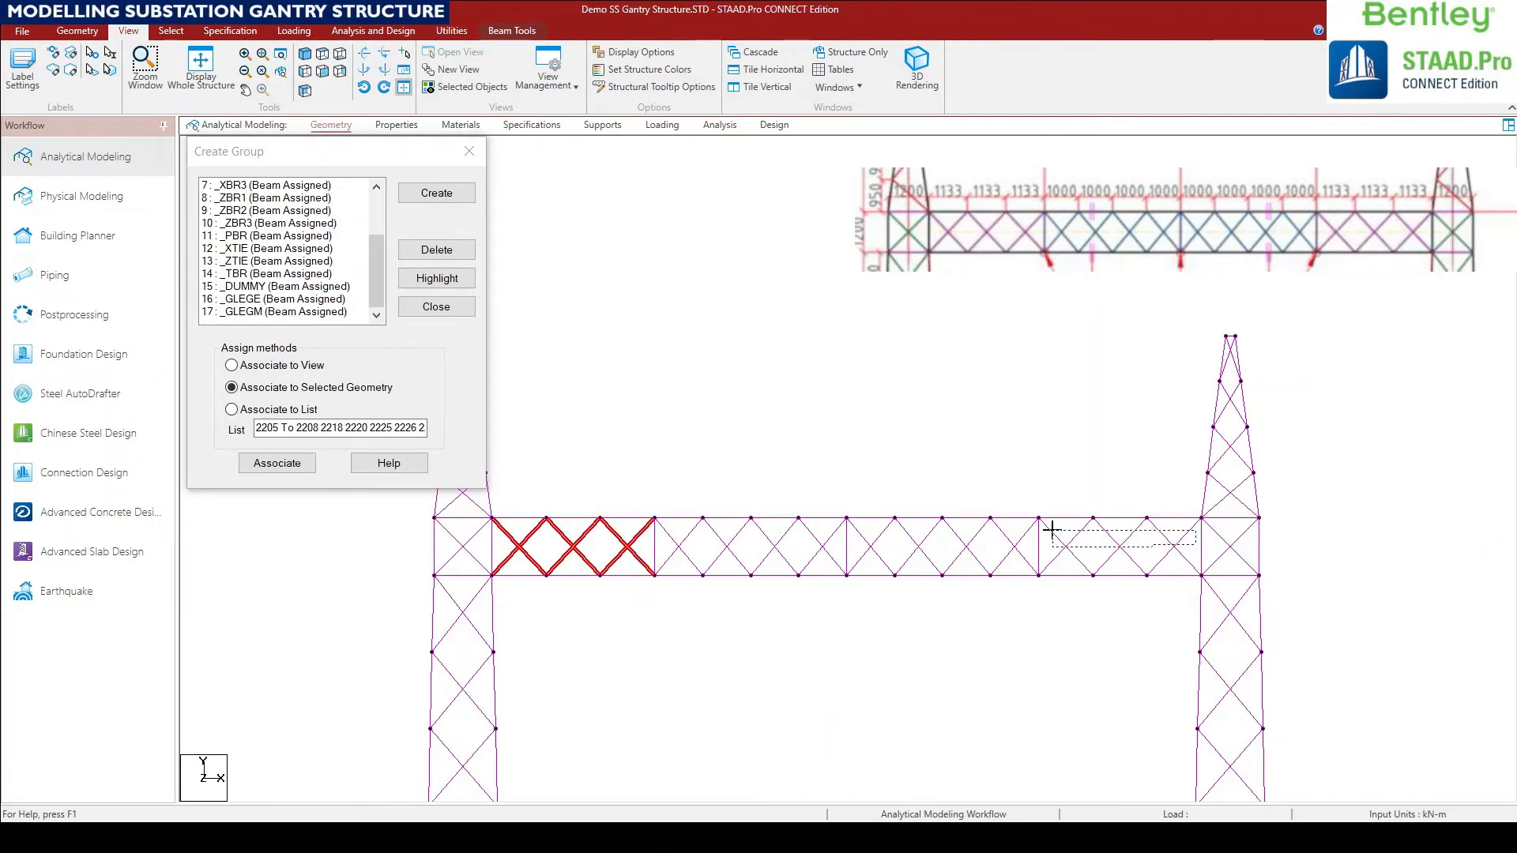
click(1198, 564)
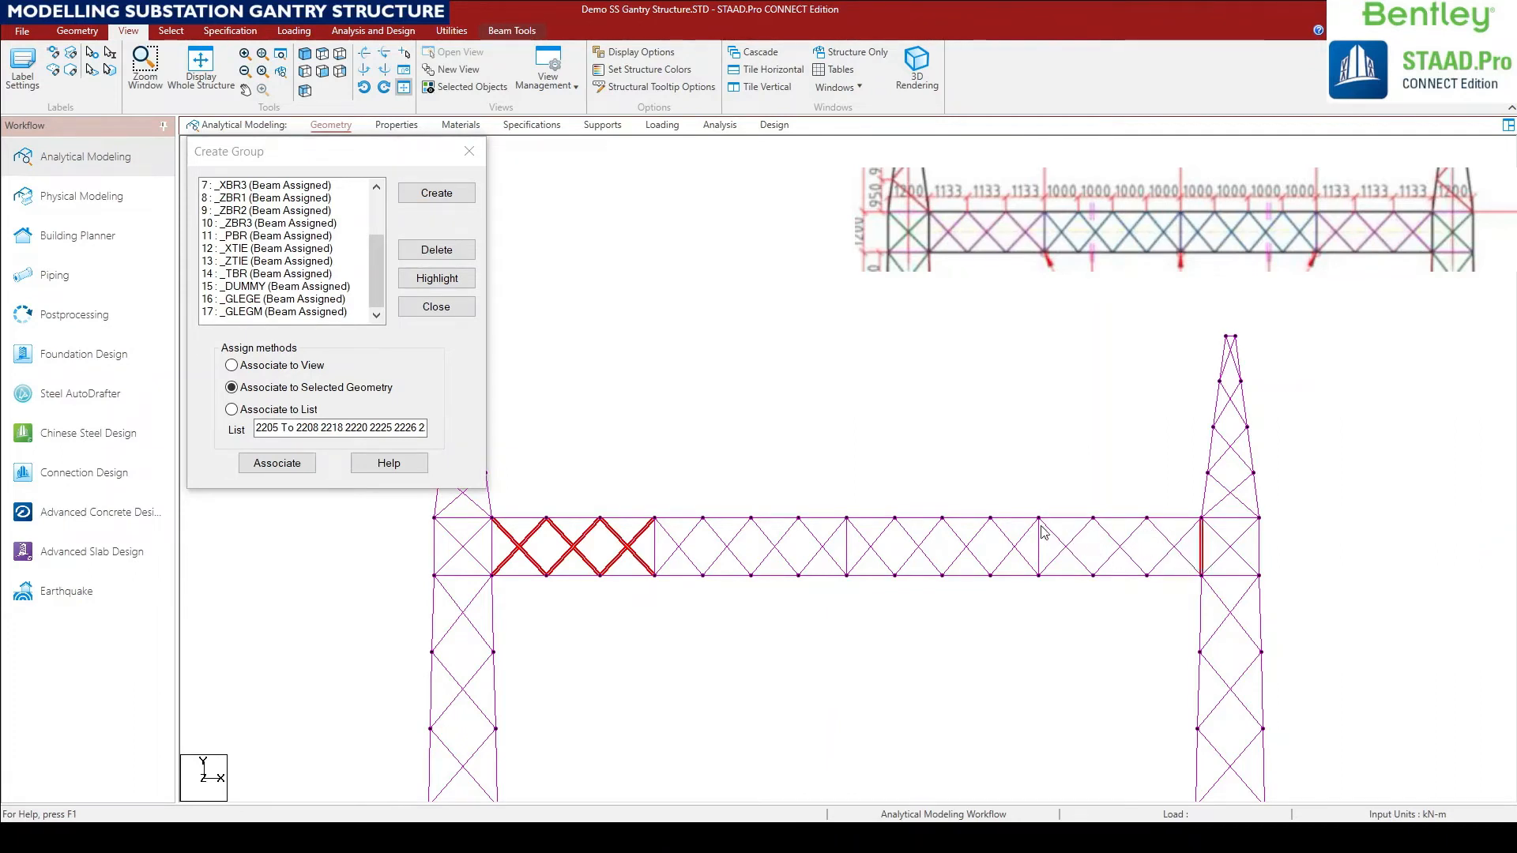
click(1155, 609)
scroll(914, 582, up, 1)
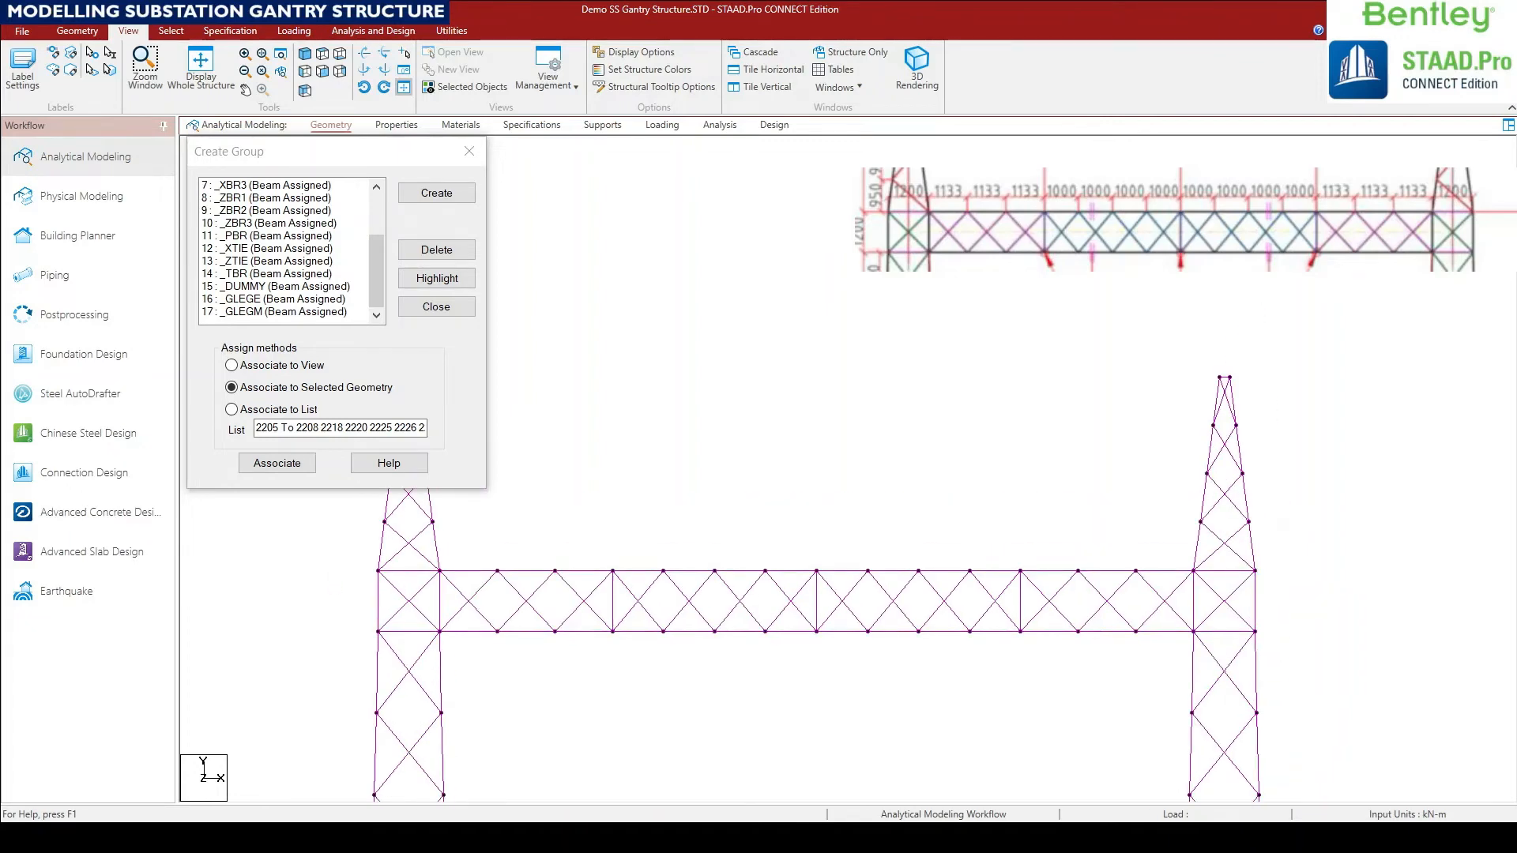
Highlight the chord groups GLEGE and GLEGM in turn to check which members they contain.
click(276, 273)
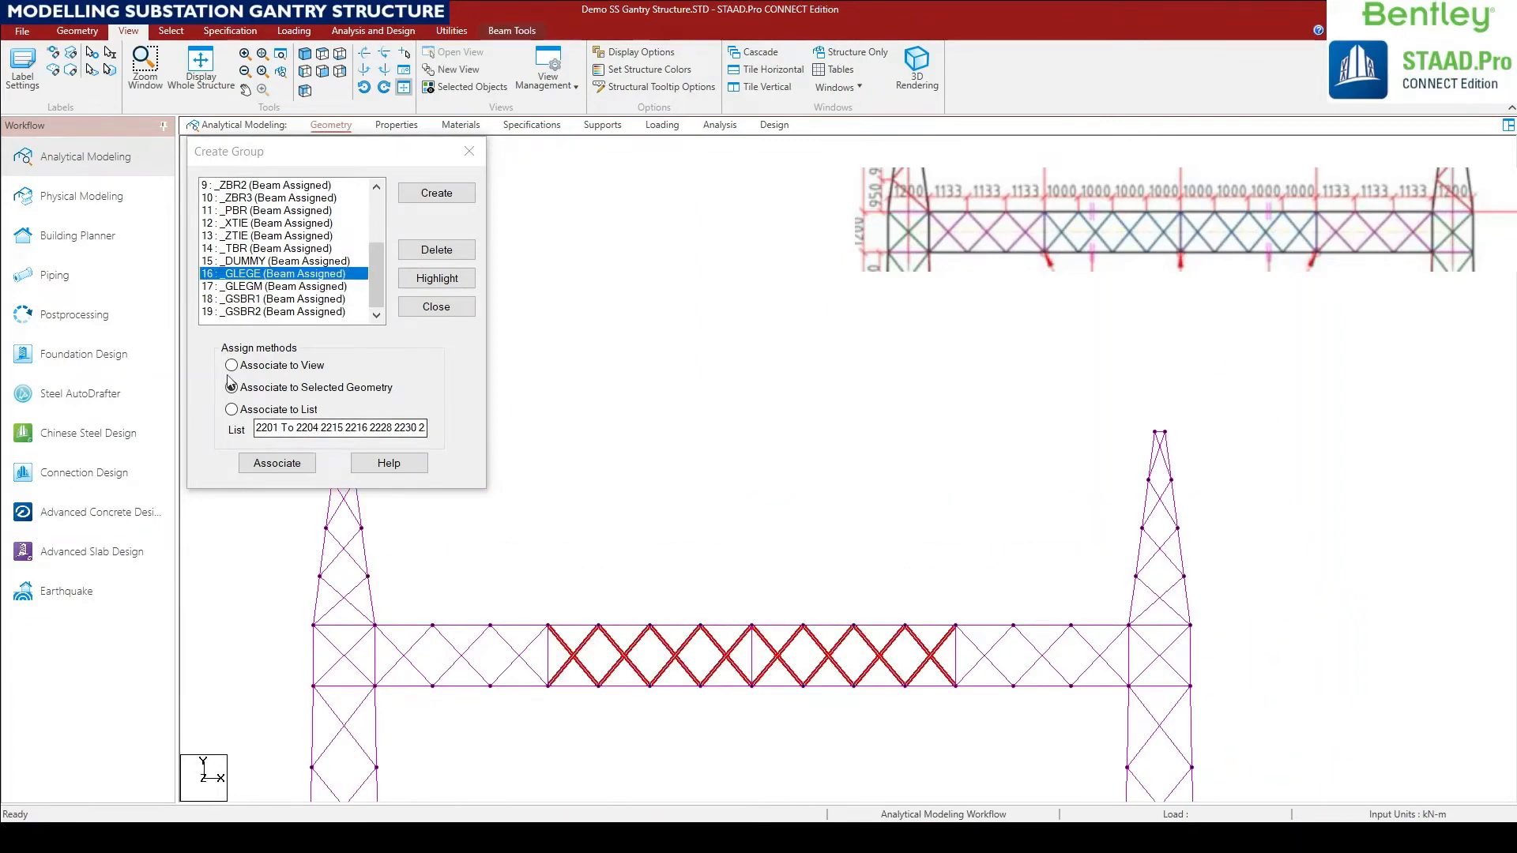
click(424, 283)
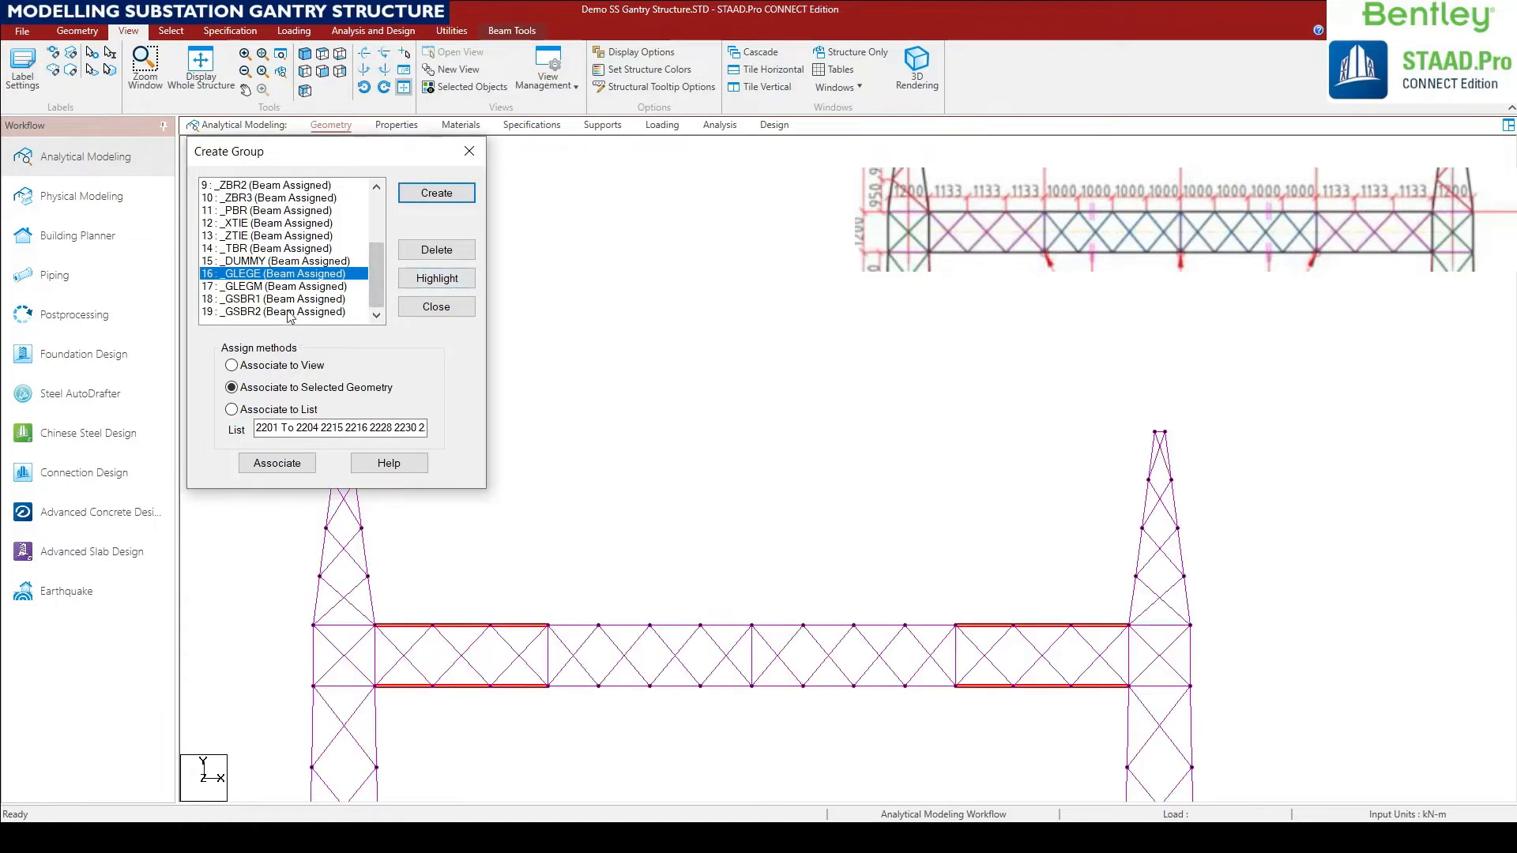
click(282, 287)
click(437, 279)
Highlight the bracing groups GSBR1 and GSBR2 in turn to check which diagonals they contain.
click(304, 300)
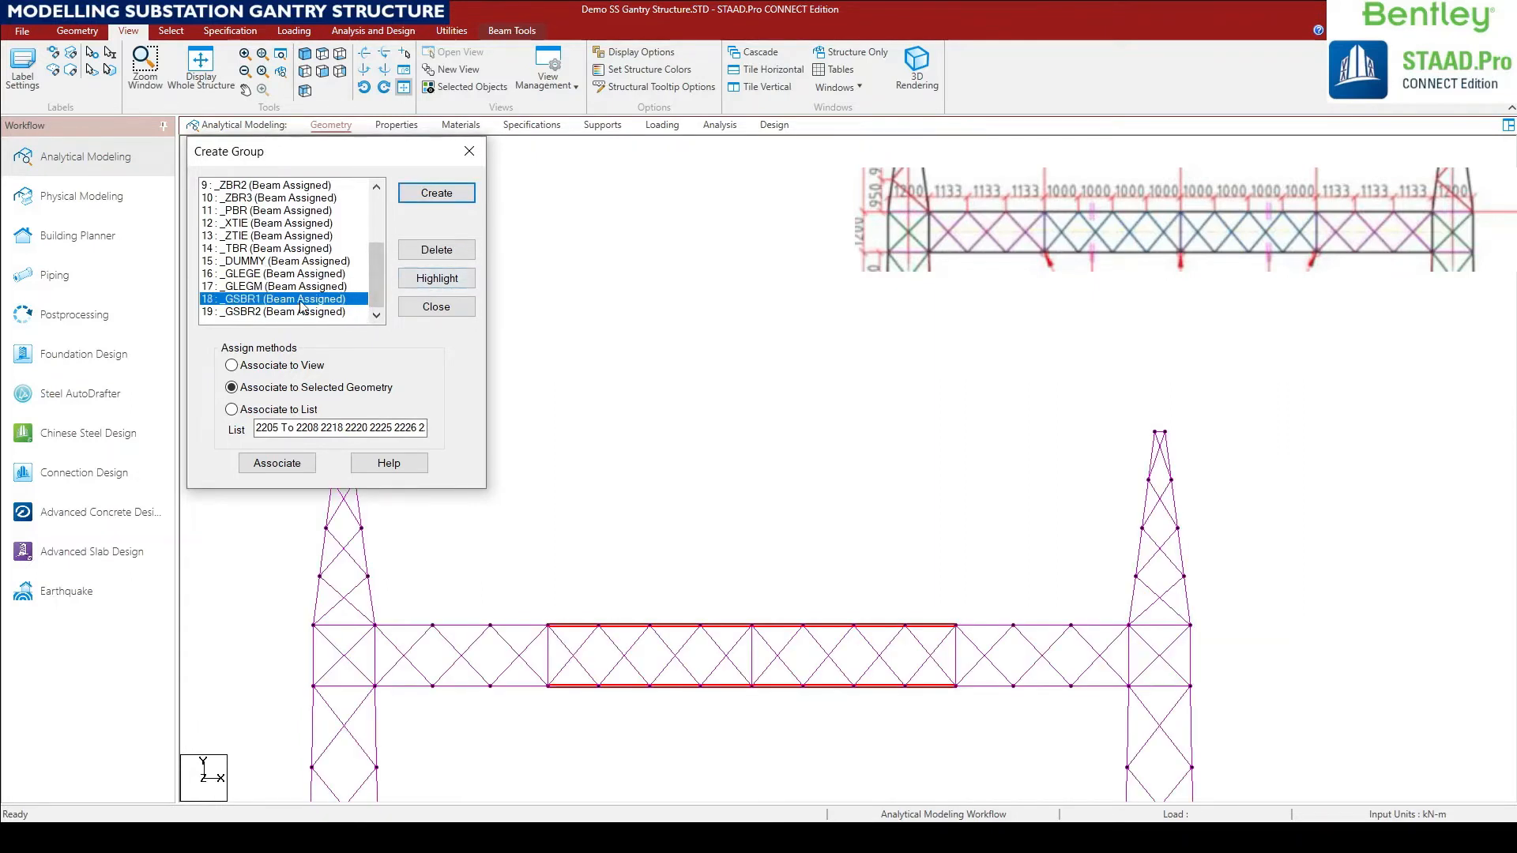
click(434, 283)
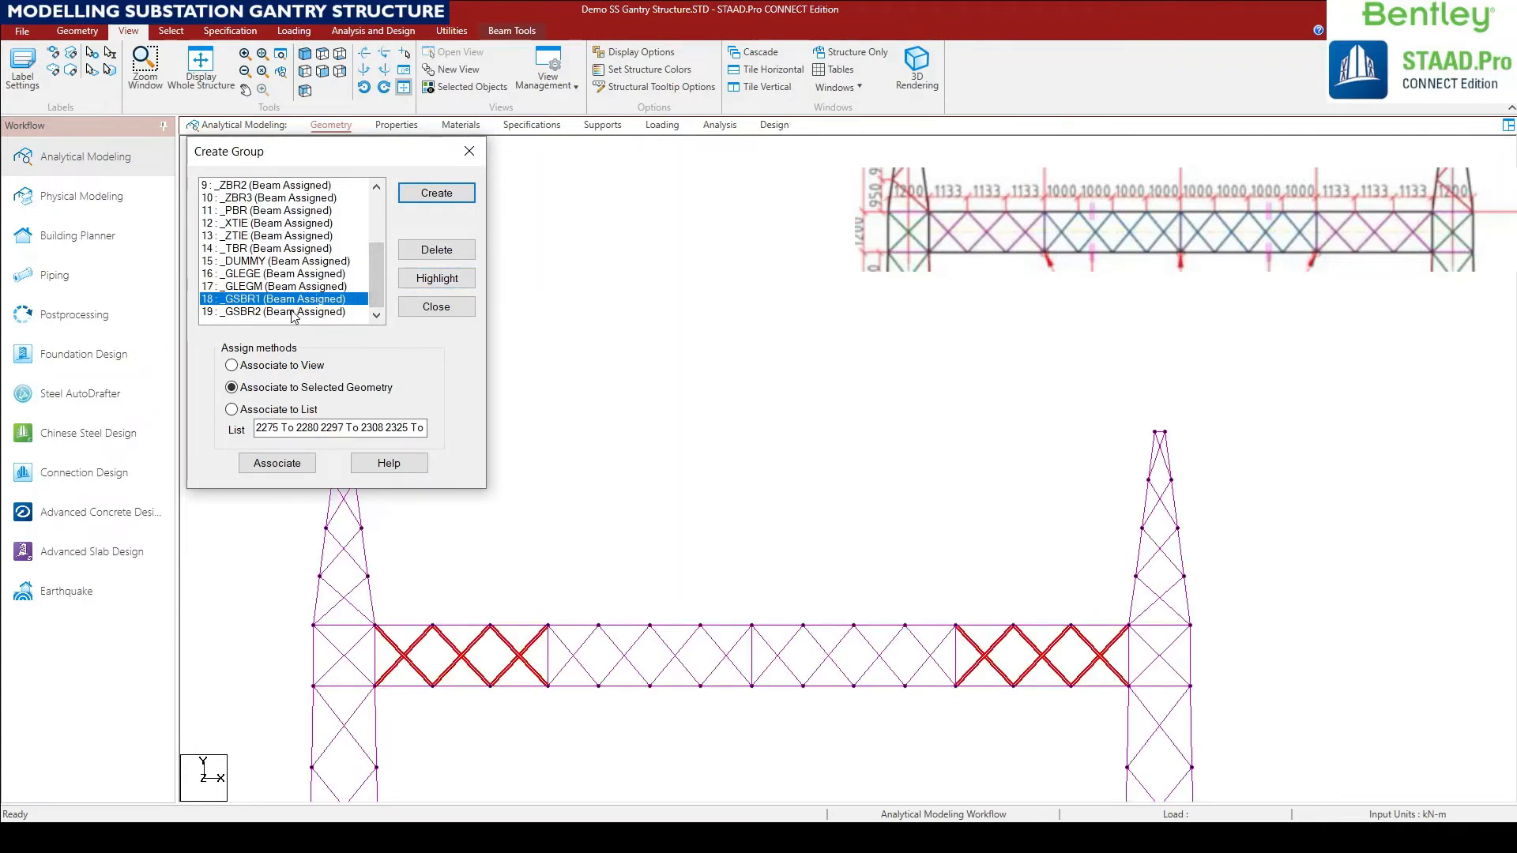
click(286, 314)
click(435, 280)
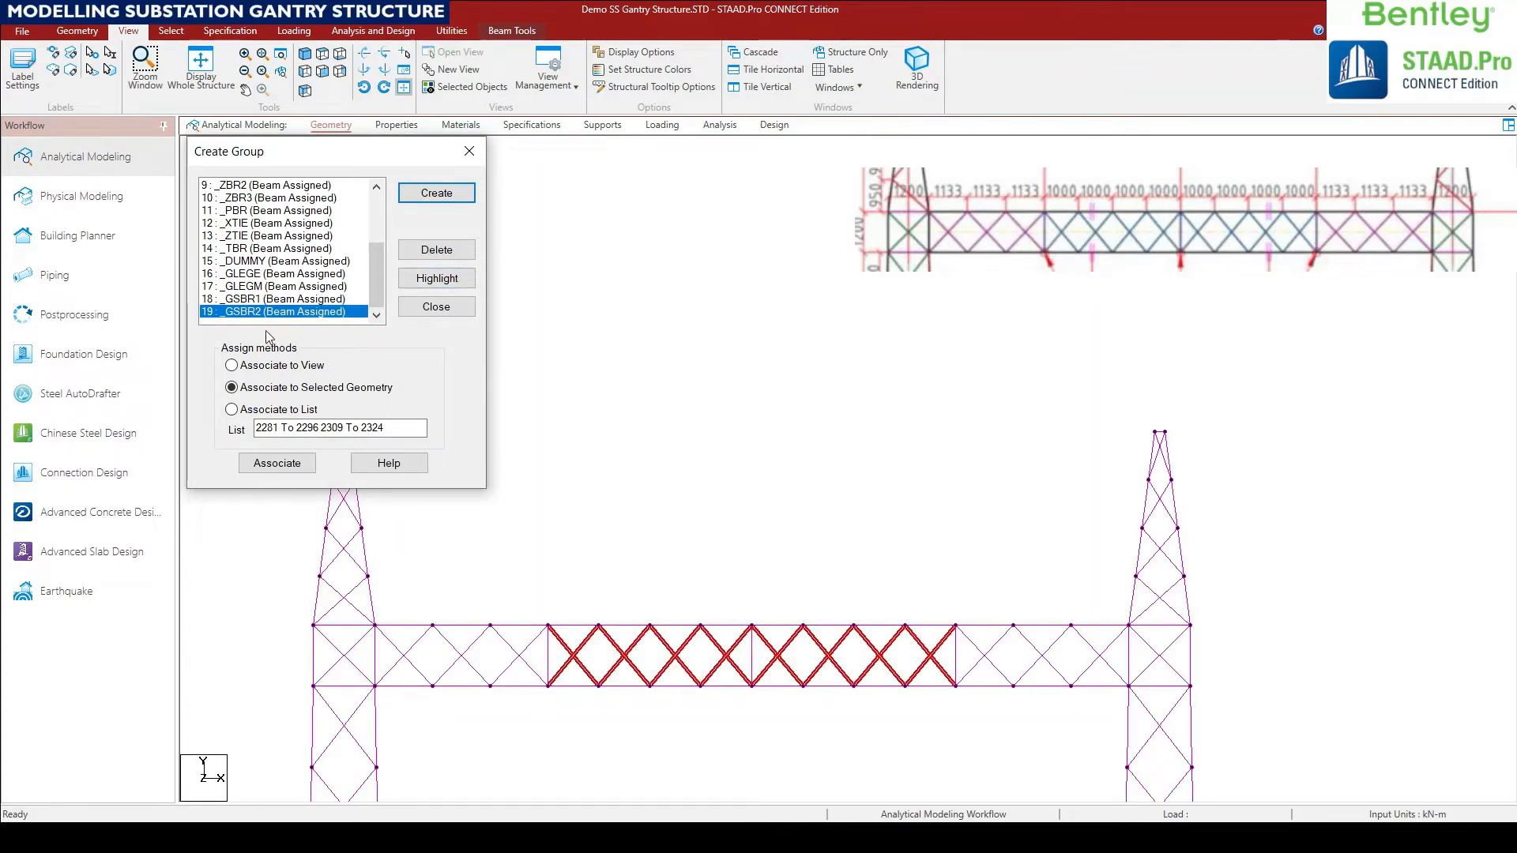
key(Up)
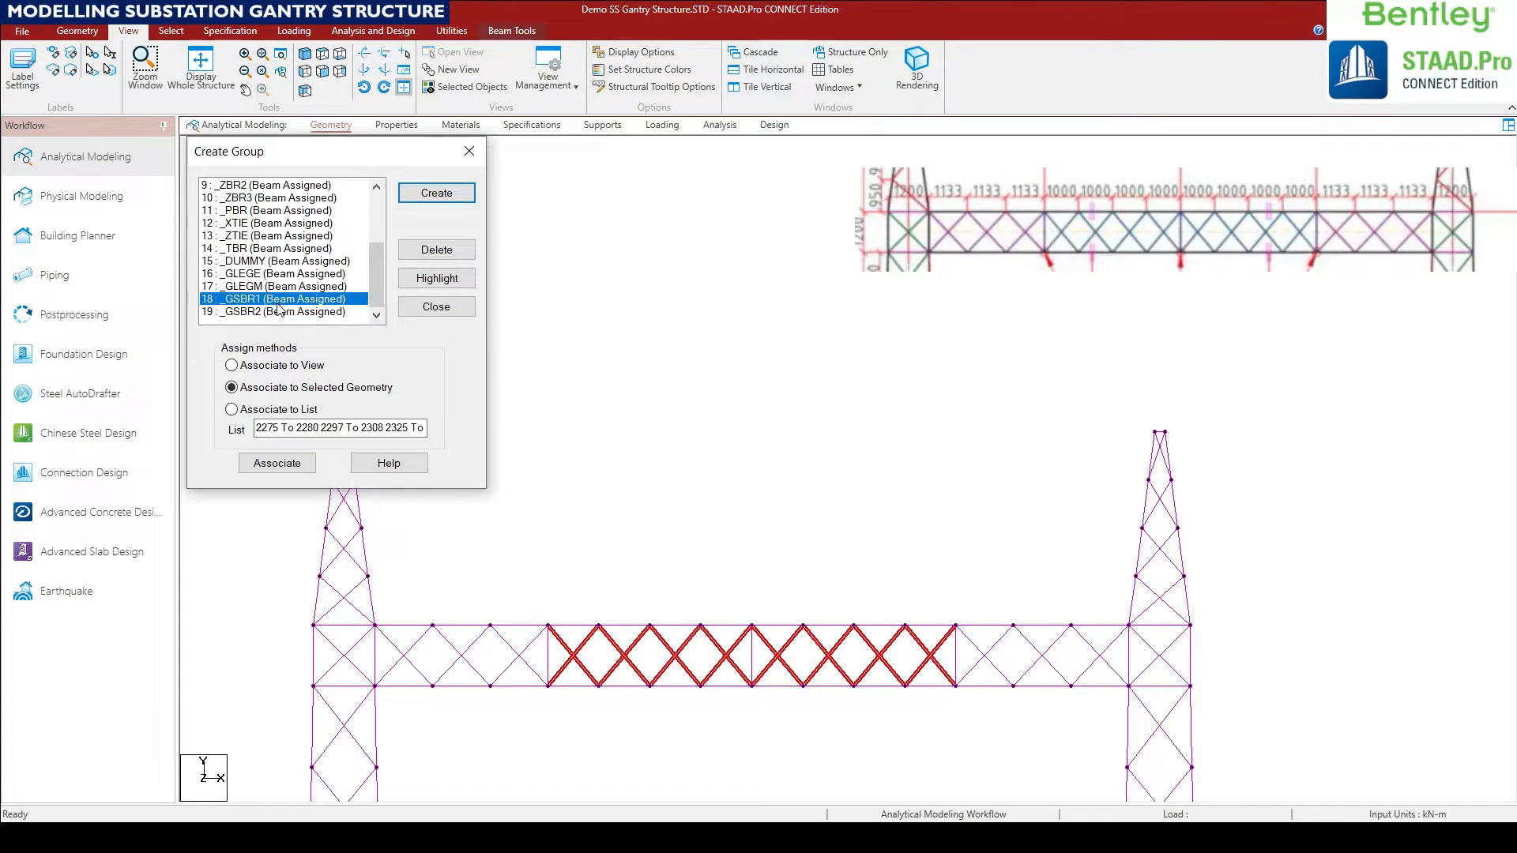
click(420, 286)
click(324, 313)
click(431, 283)
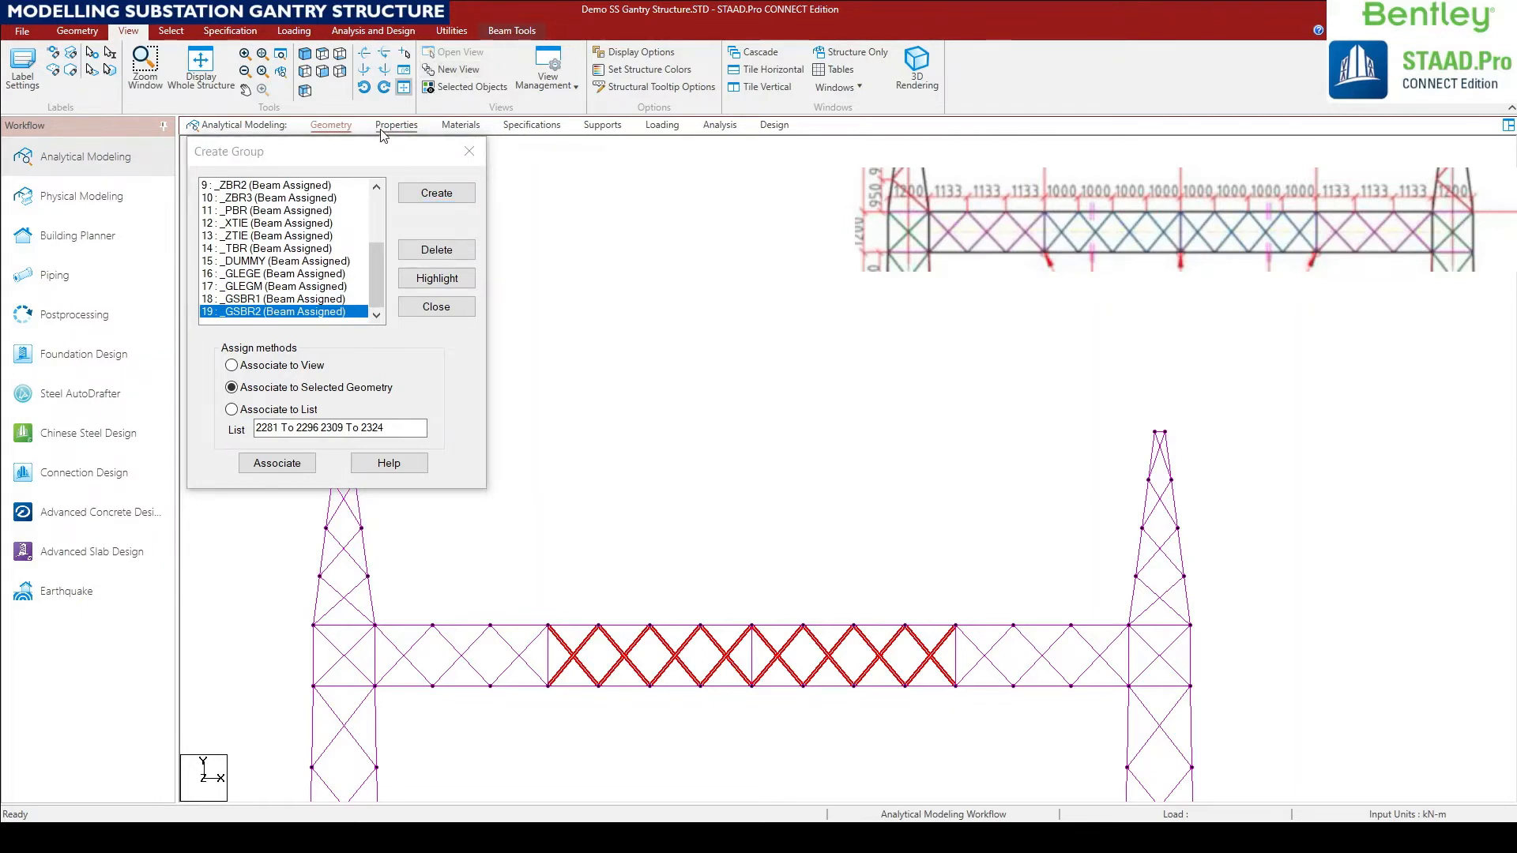
Select the truss beam's bottom-plane members in front elevation and display only those selected members in plan view.
click(312, 56)
click(316, 69)
click(193, 75)
click(307, 60)
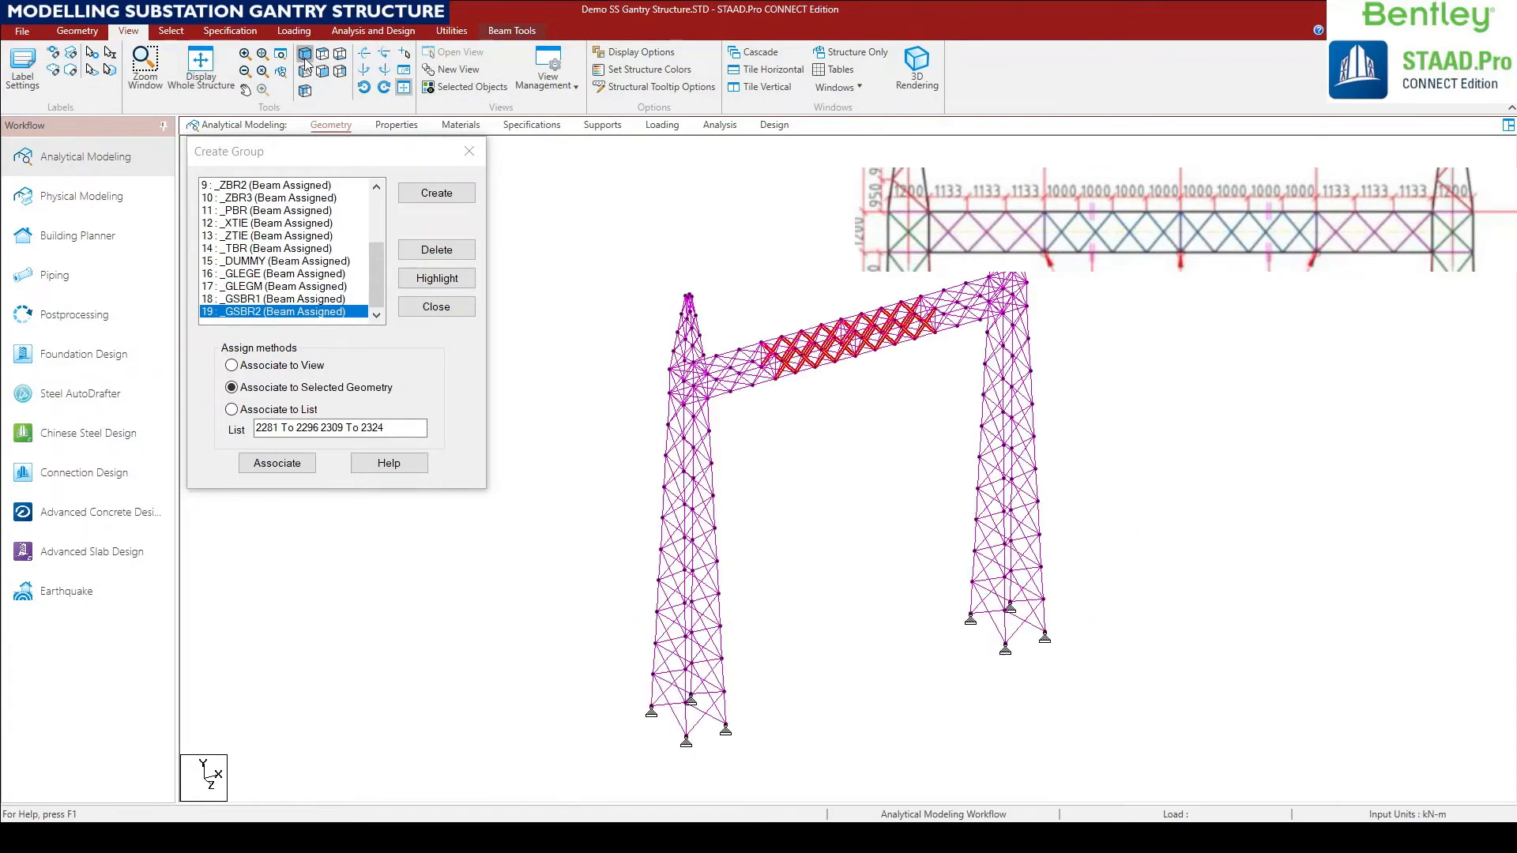
click(323, 74)
click(809, 451)
middle_drag(809, 451, 671, 646)
drag(487, 593, 1035, 610)
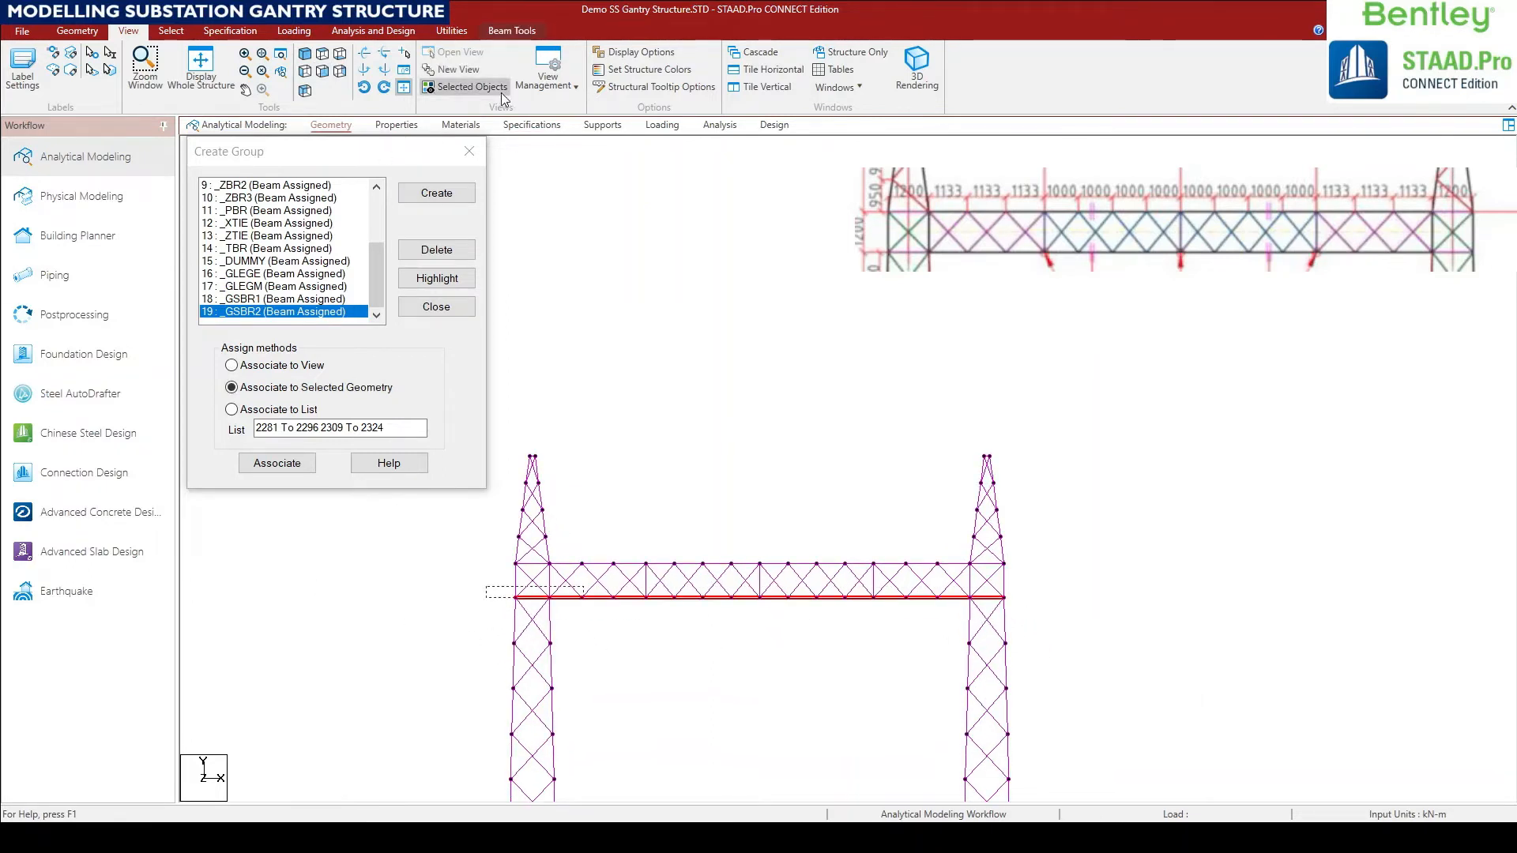
click(466, 87)
click(738, 514)
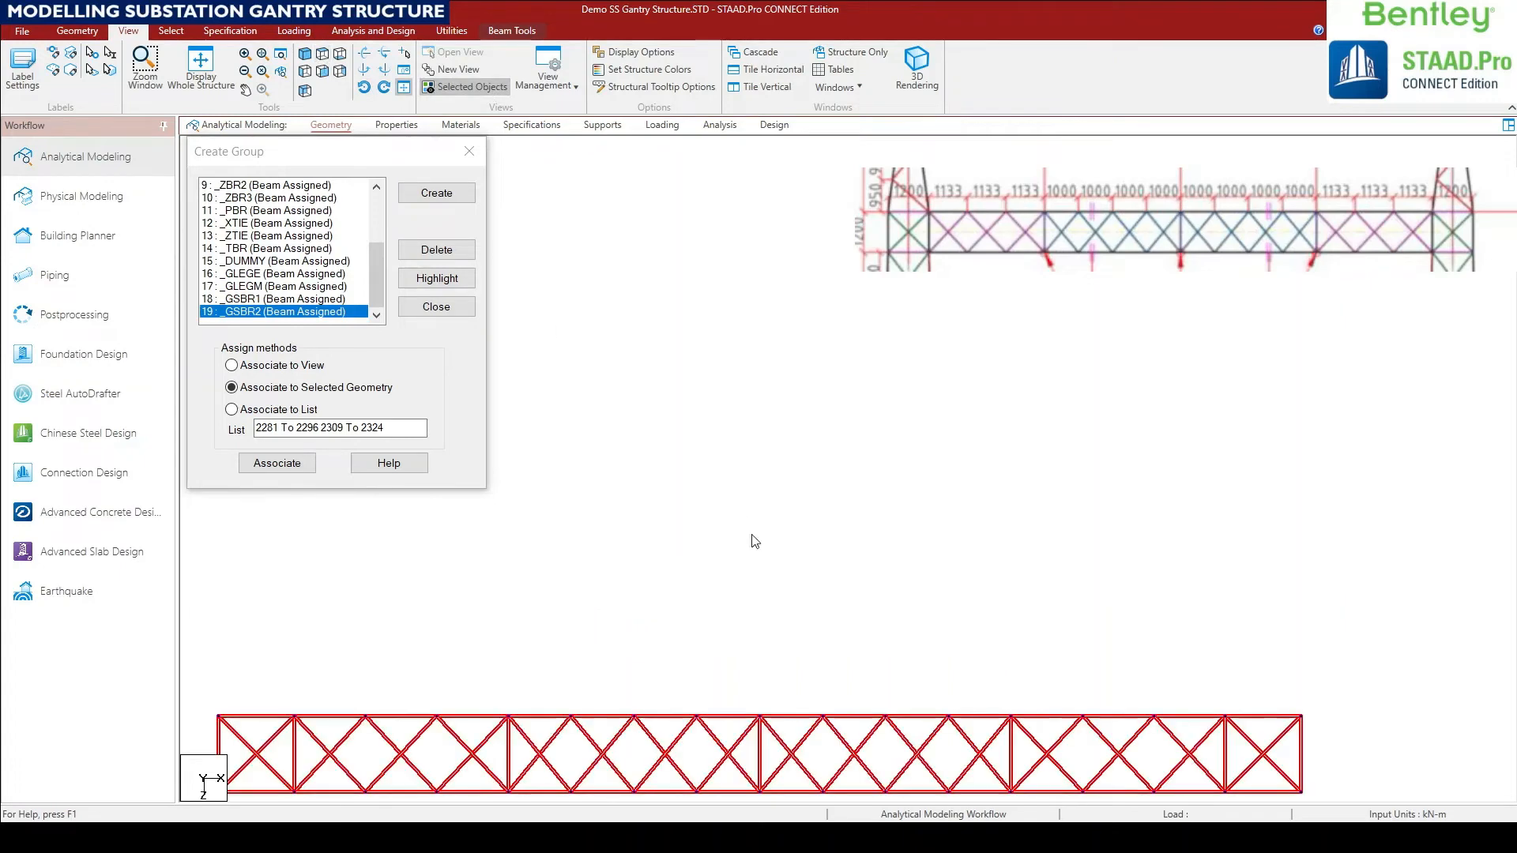
Select the diagonals of the three bracing panels near each tower and associate them with a new Beam group named GBR1.
drag(537, 644, 353, 616)
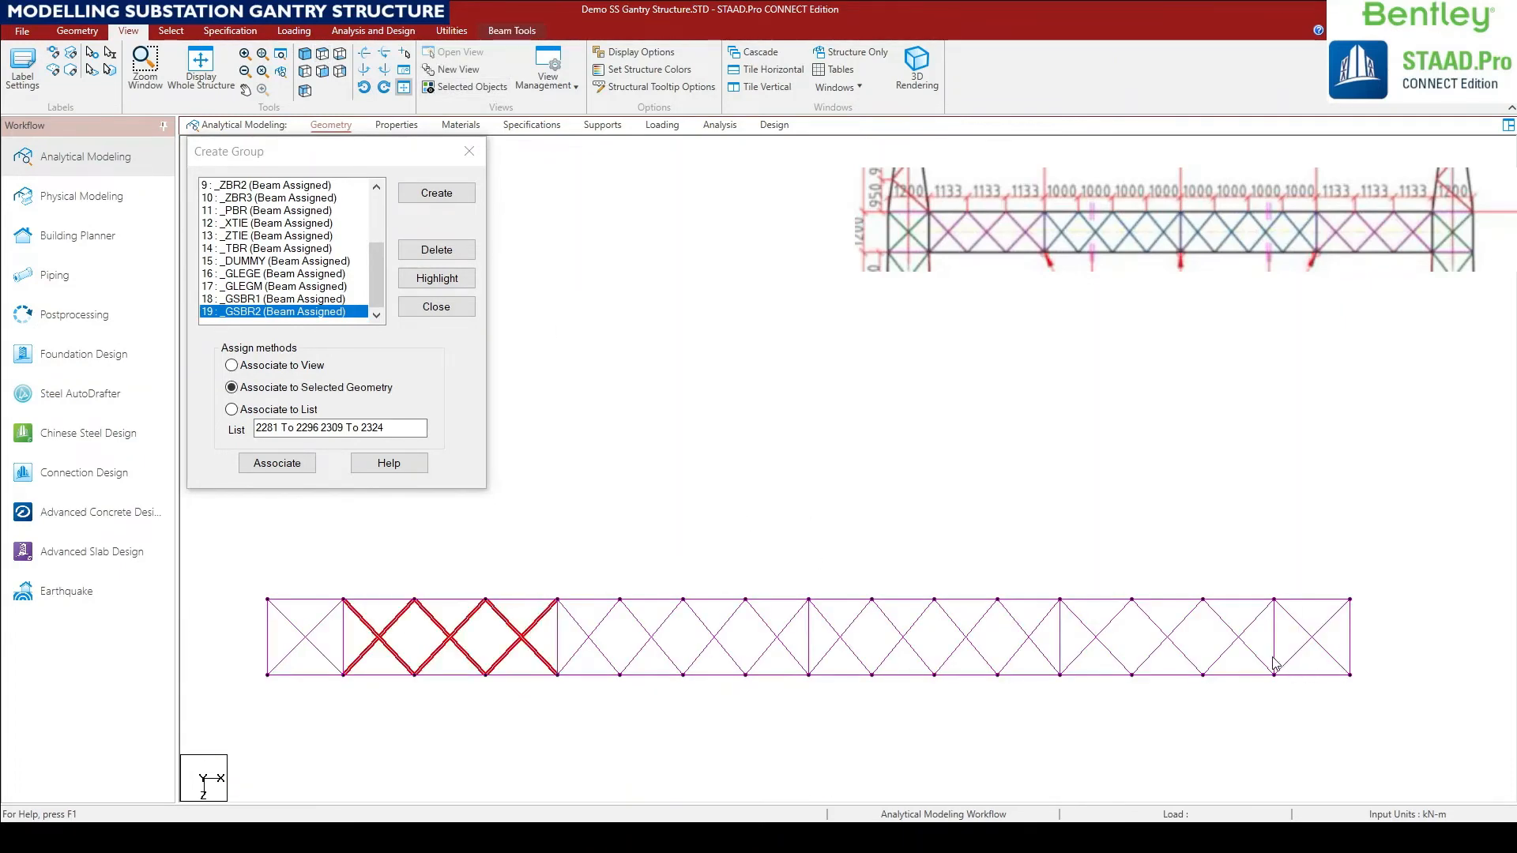
drag(1256, 649, 1079, 617)
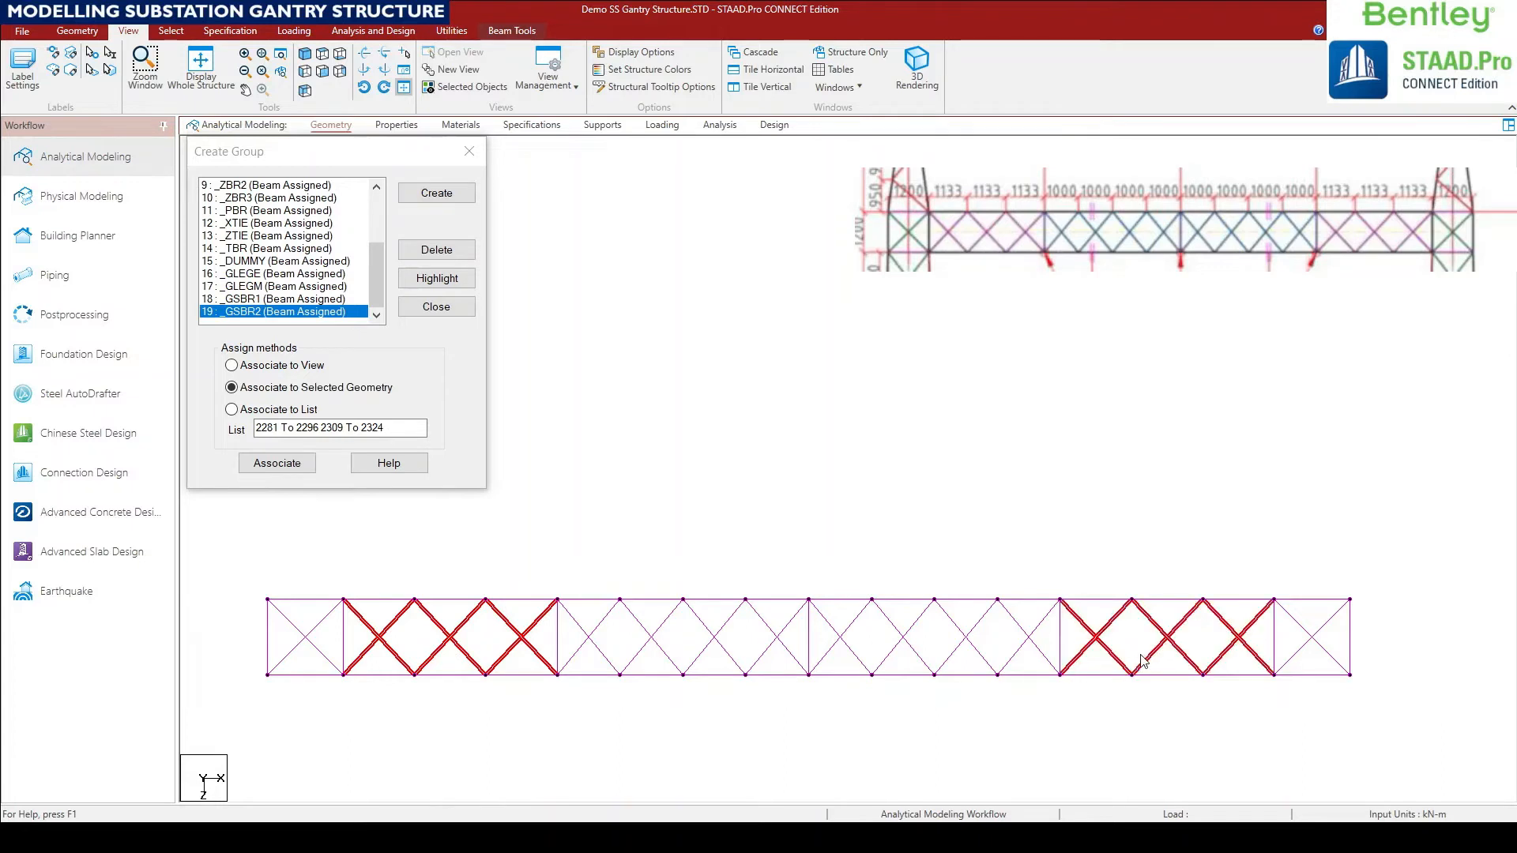
click(460, 196)
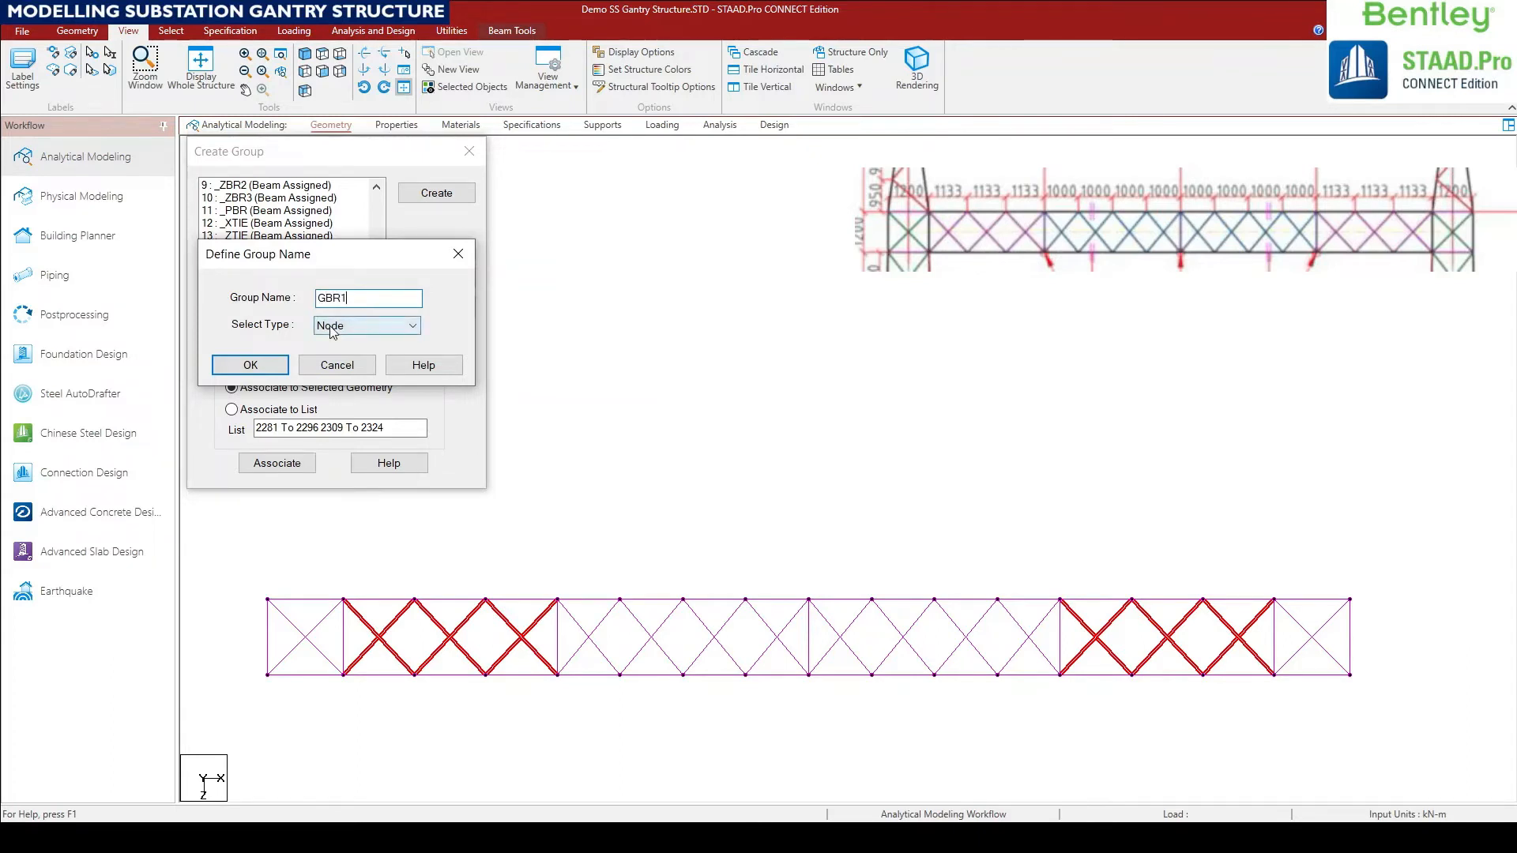
click(345, 329)
click(339, 355)
click(250, 364)
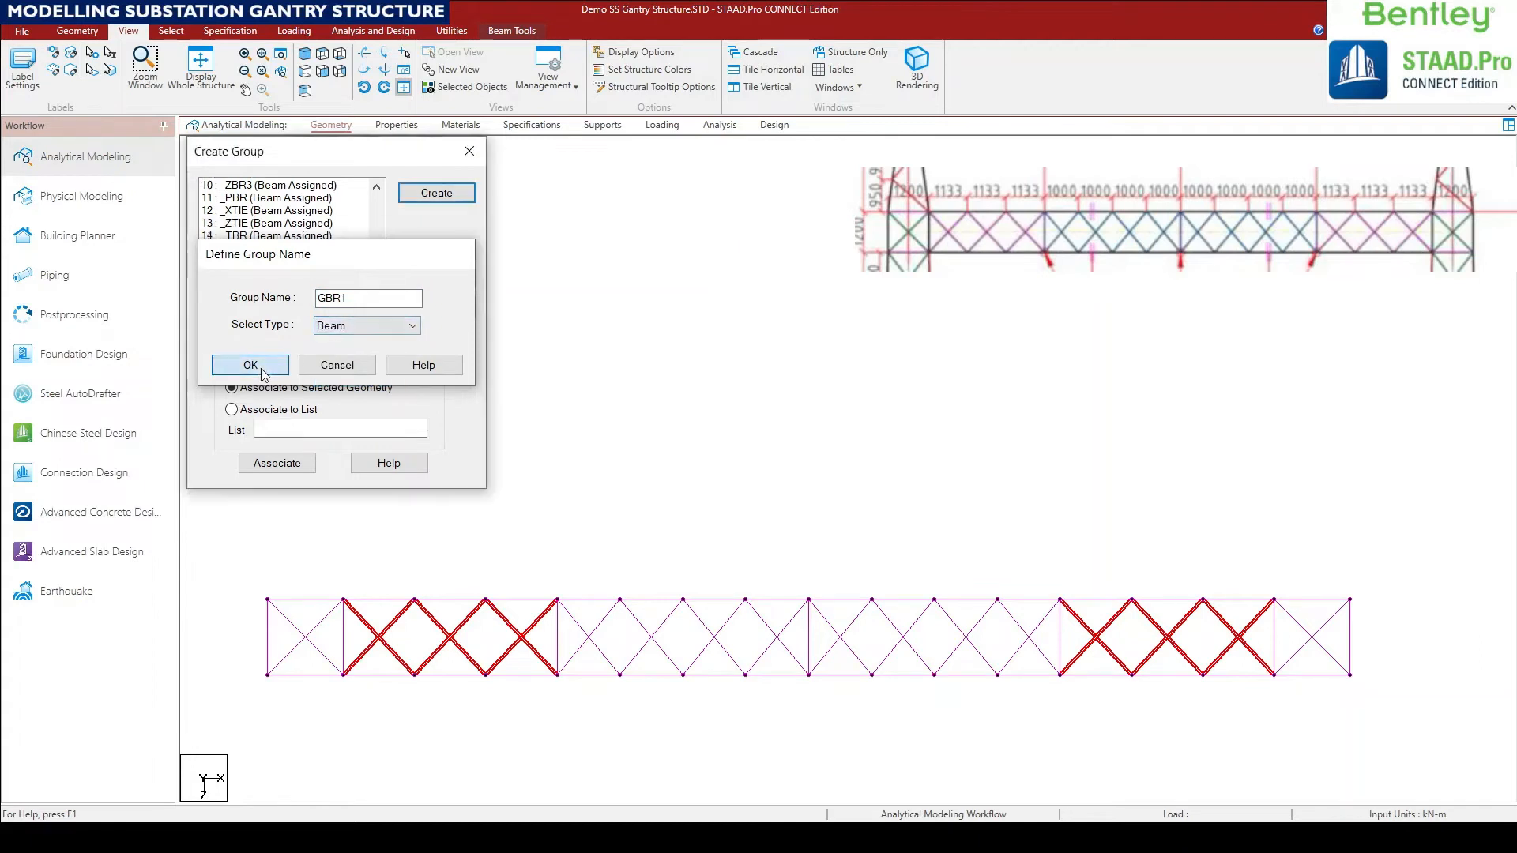
click(282, 466)
Select the diagonals of the eight middle bracing panels and associate them with a new Beam group named GBR2.
drag(1045, 649, 796, 650)
ctrl+drag(671, 637, 590, 625)
click(431, 194)
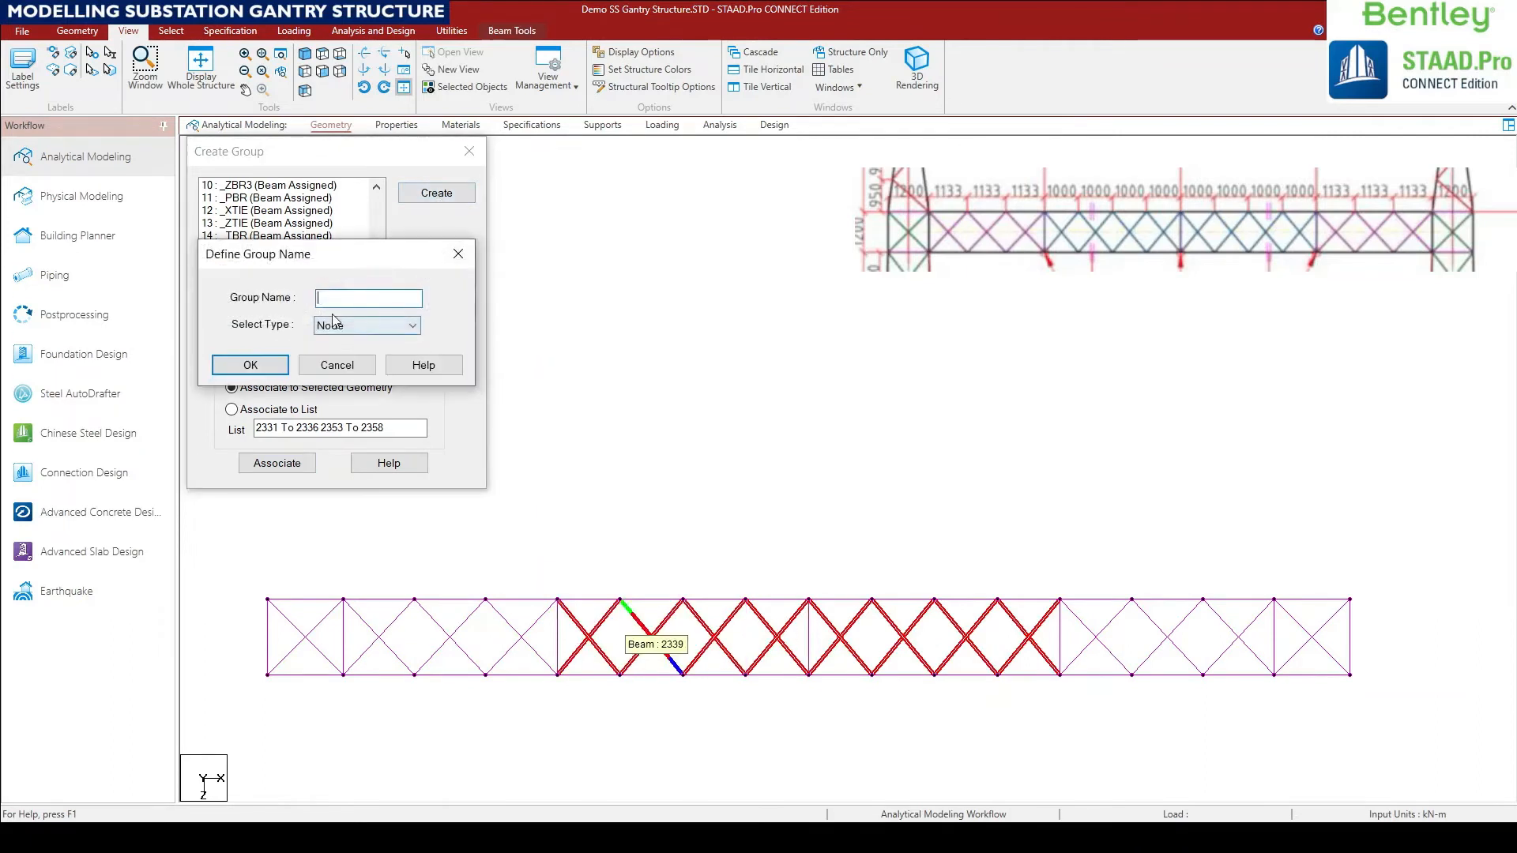
text(GBR2)
click(355, 326)
click(336, 343)
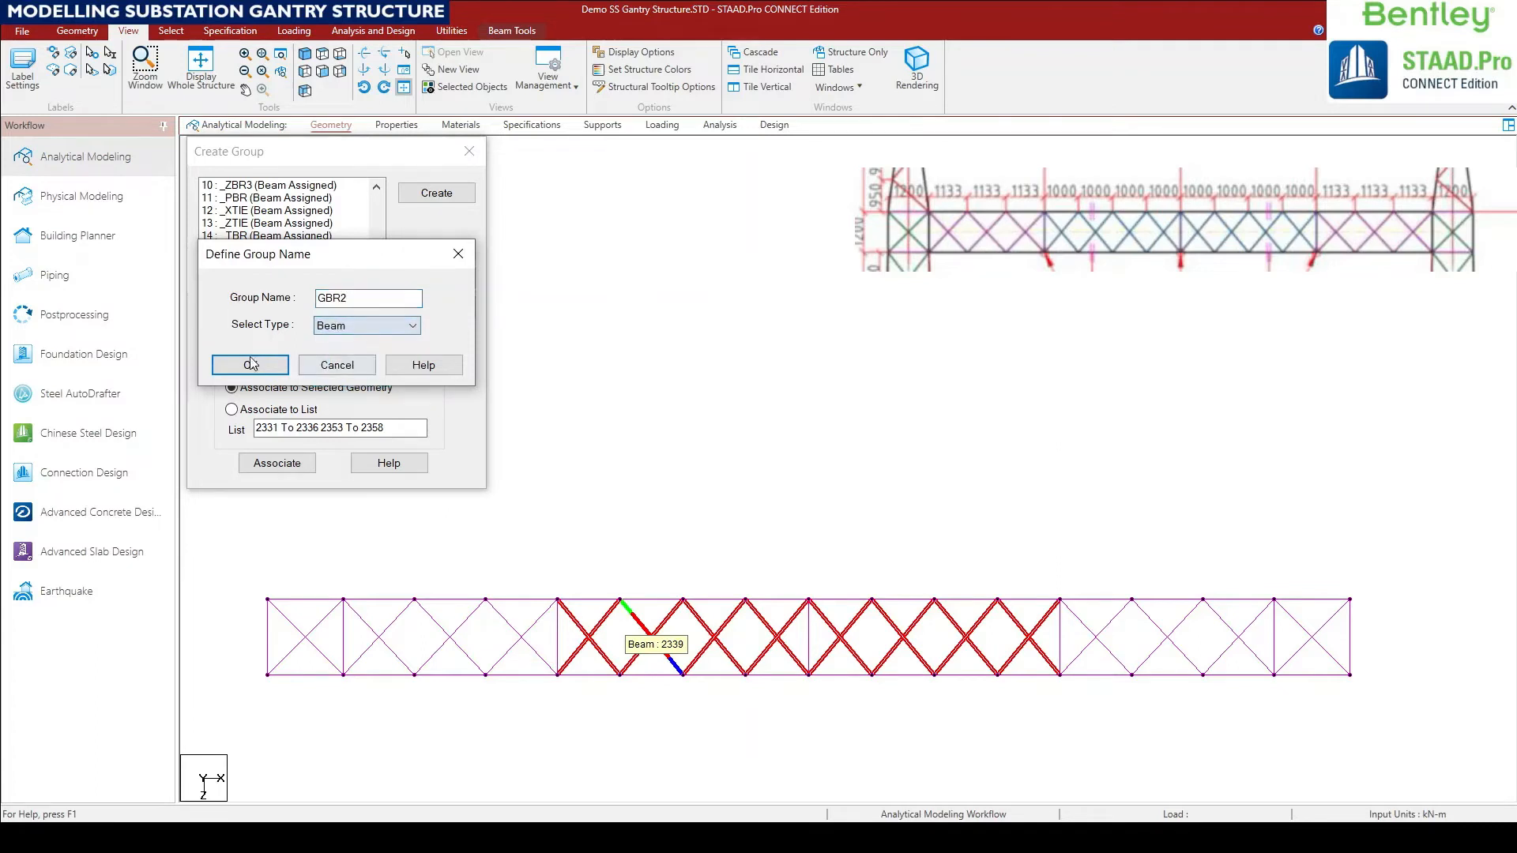
click(271, 363)
click(285, 464)
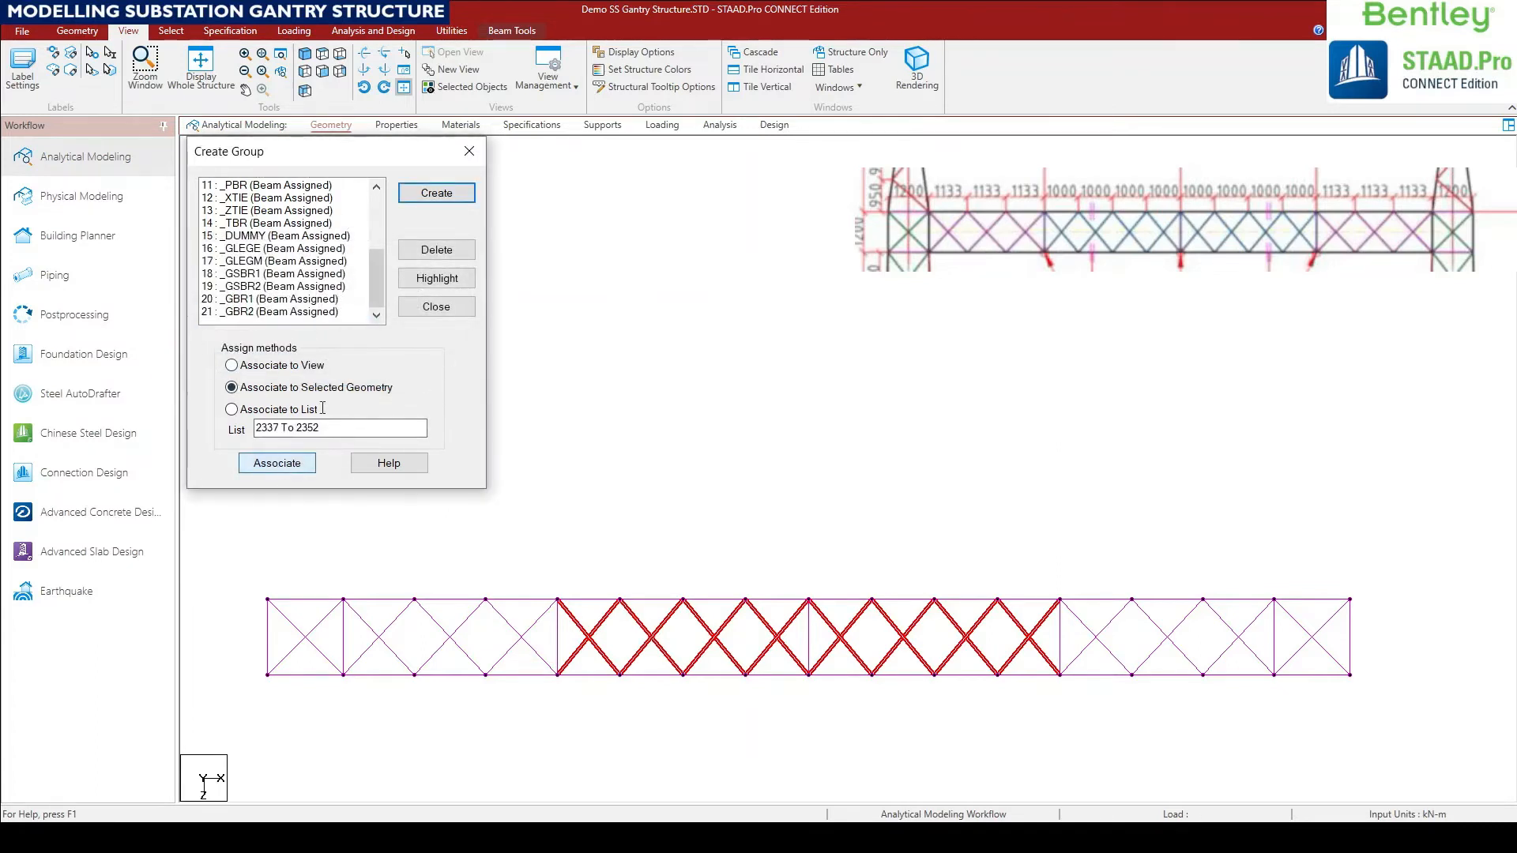
Highlight the bottom-plane bracing groups GBR1 and GBR2 in turn to check which diagonals they contain.
click(371, 136)
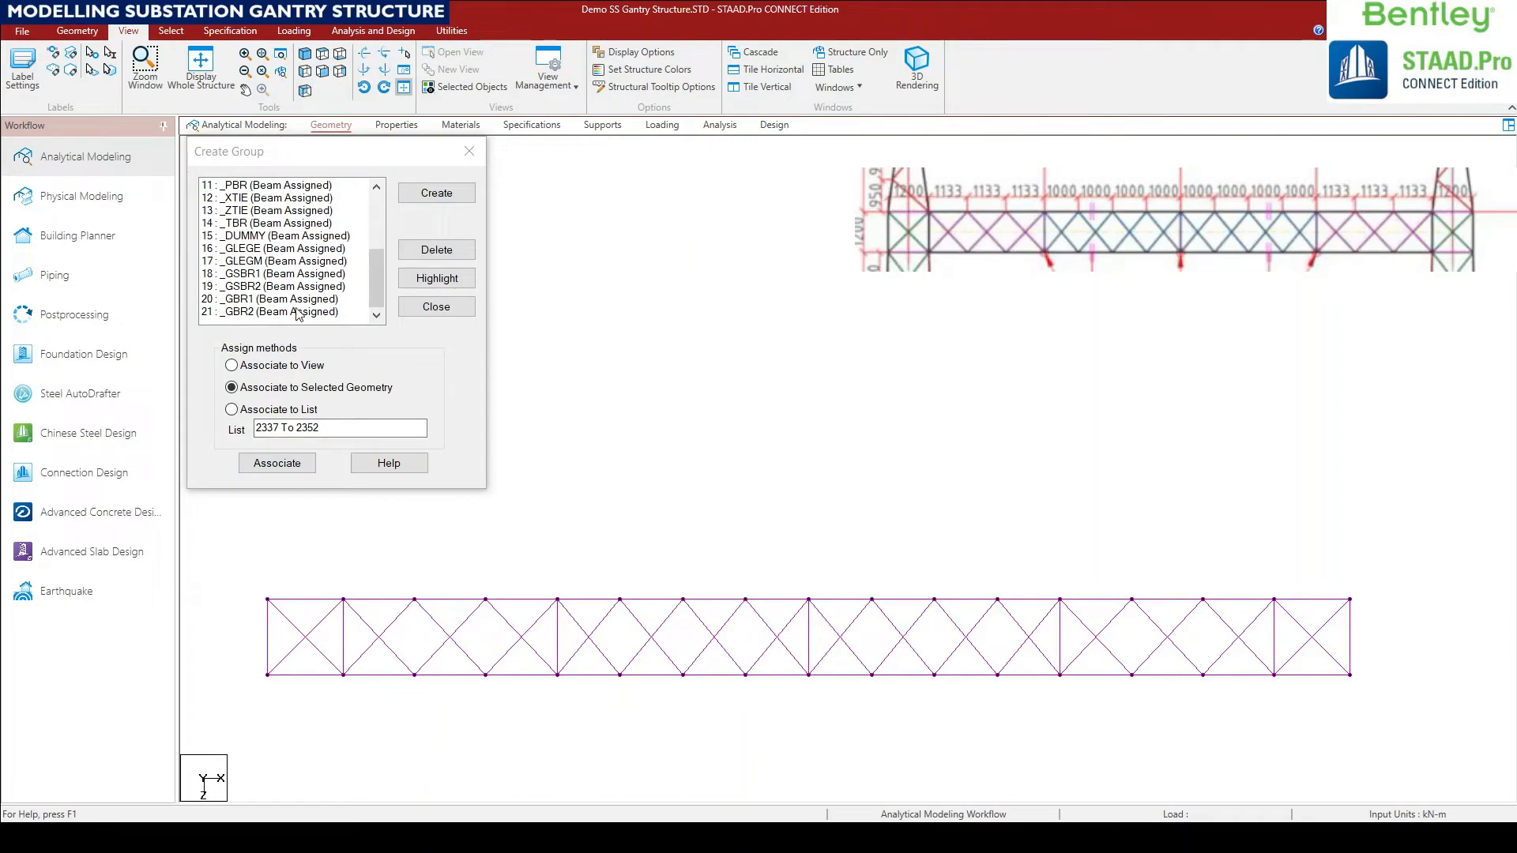
click(267, 301)
click(437, 278)
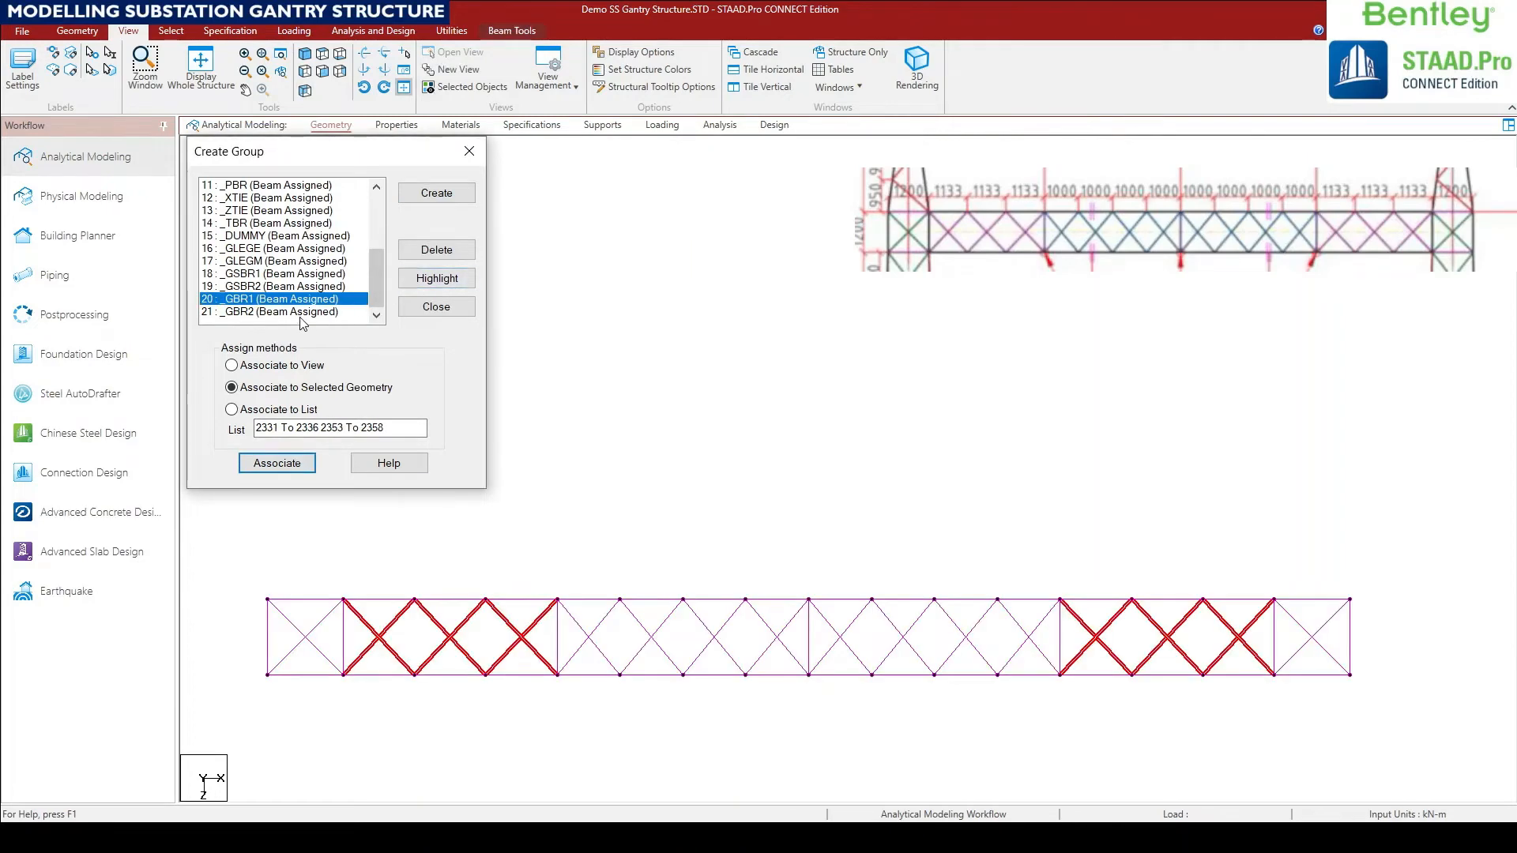
click(311, 312)
click(415, 282)
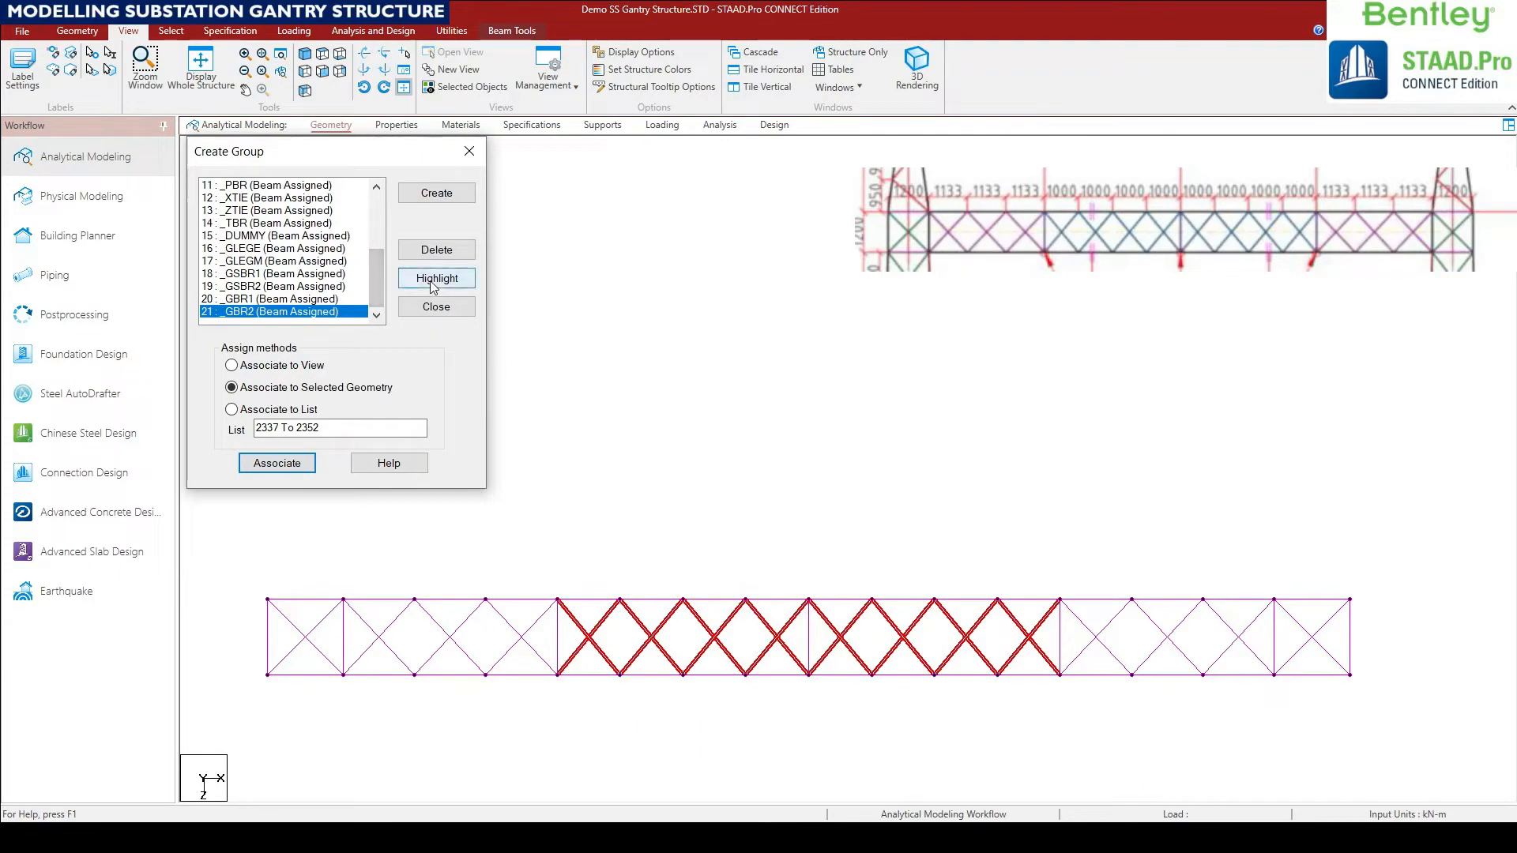
Restore the whole structure, select the truss beam's top-plane members in front elevation, and display only those members in plan view.
click(217, 79)
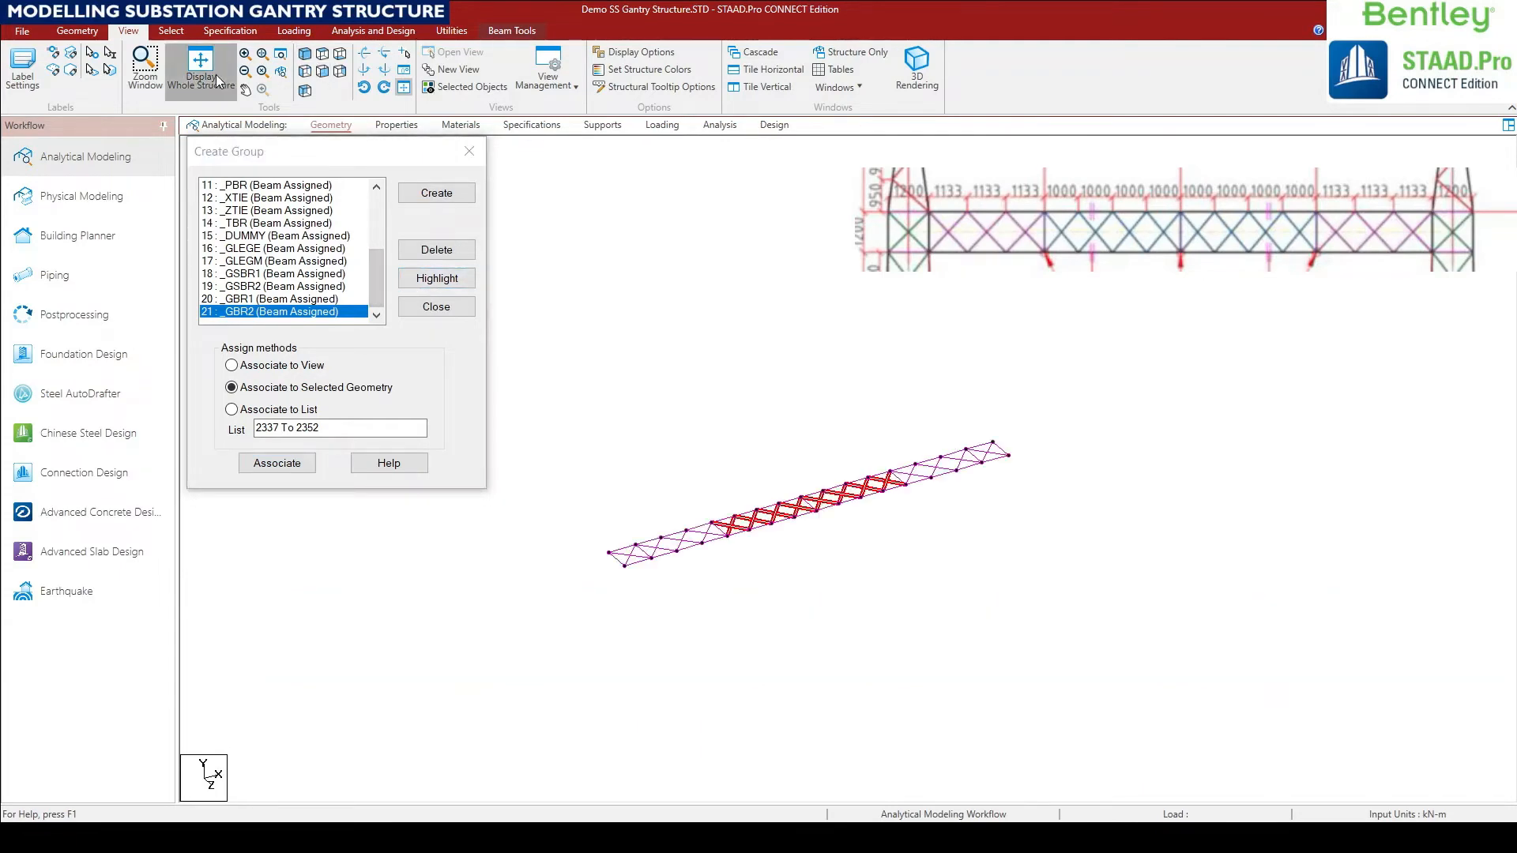
click(322, 72)
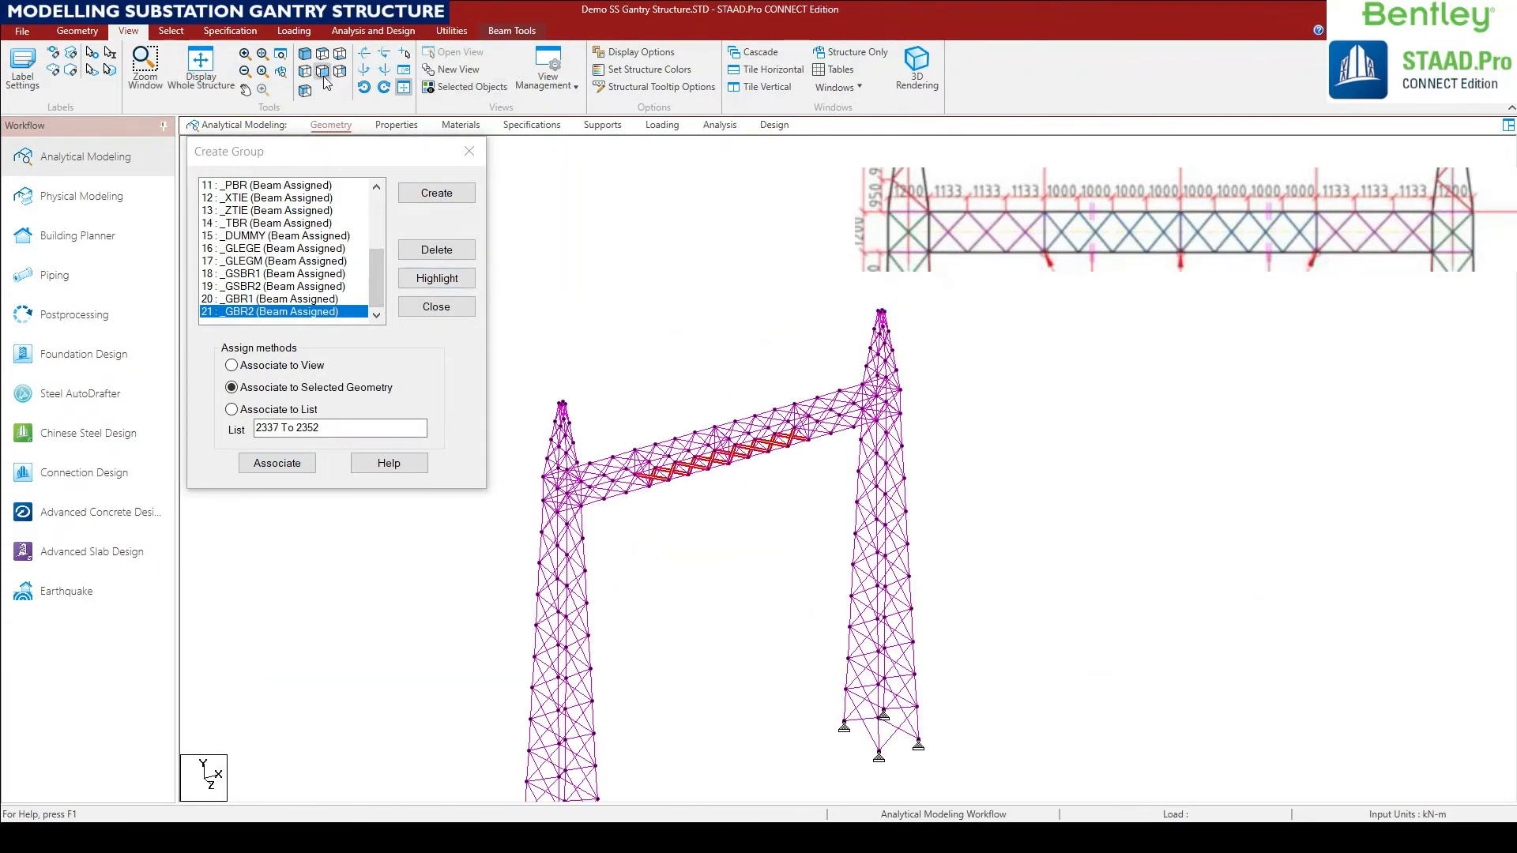
click(482, 538)
drag(488, 534, 970, 548)
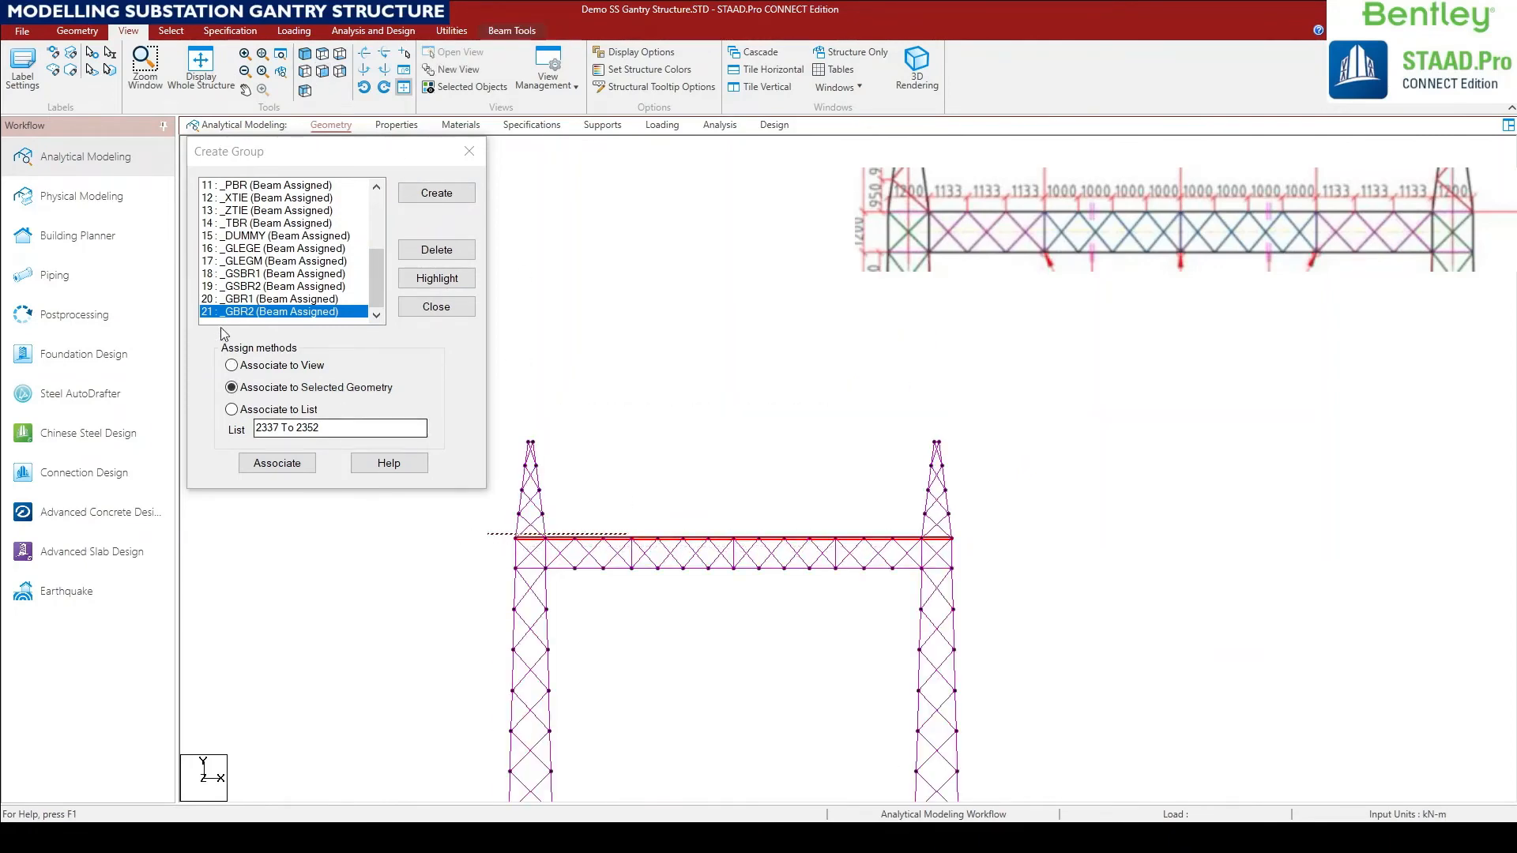
click(443, 87)
click(322, 55)
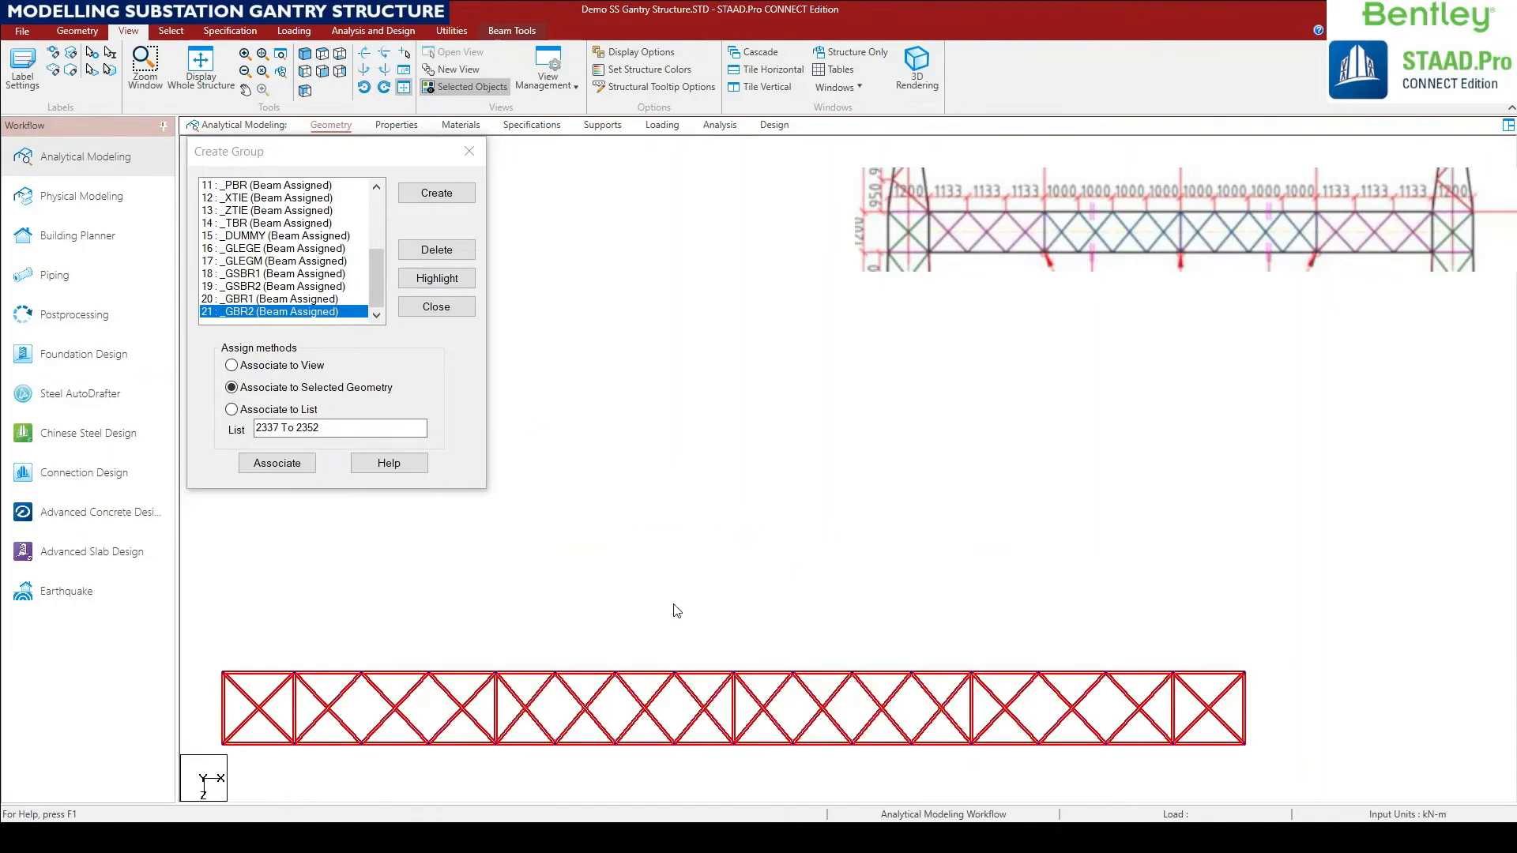
click(498, 685)
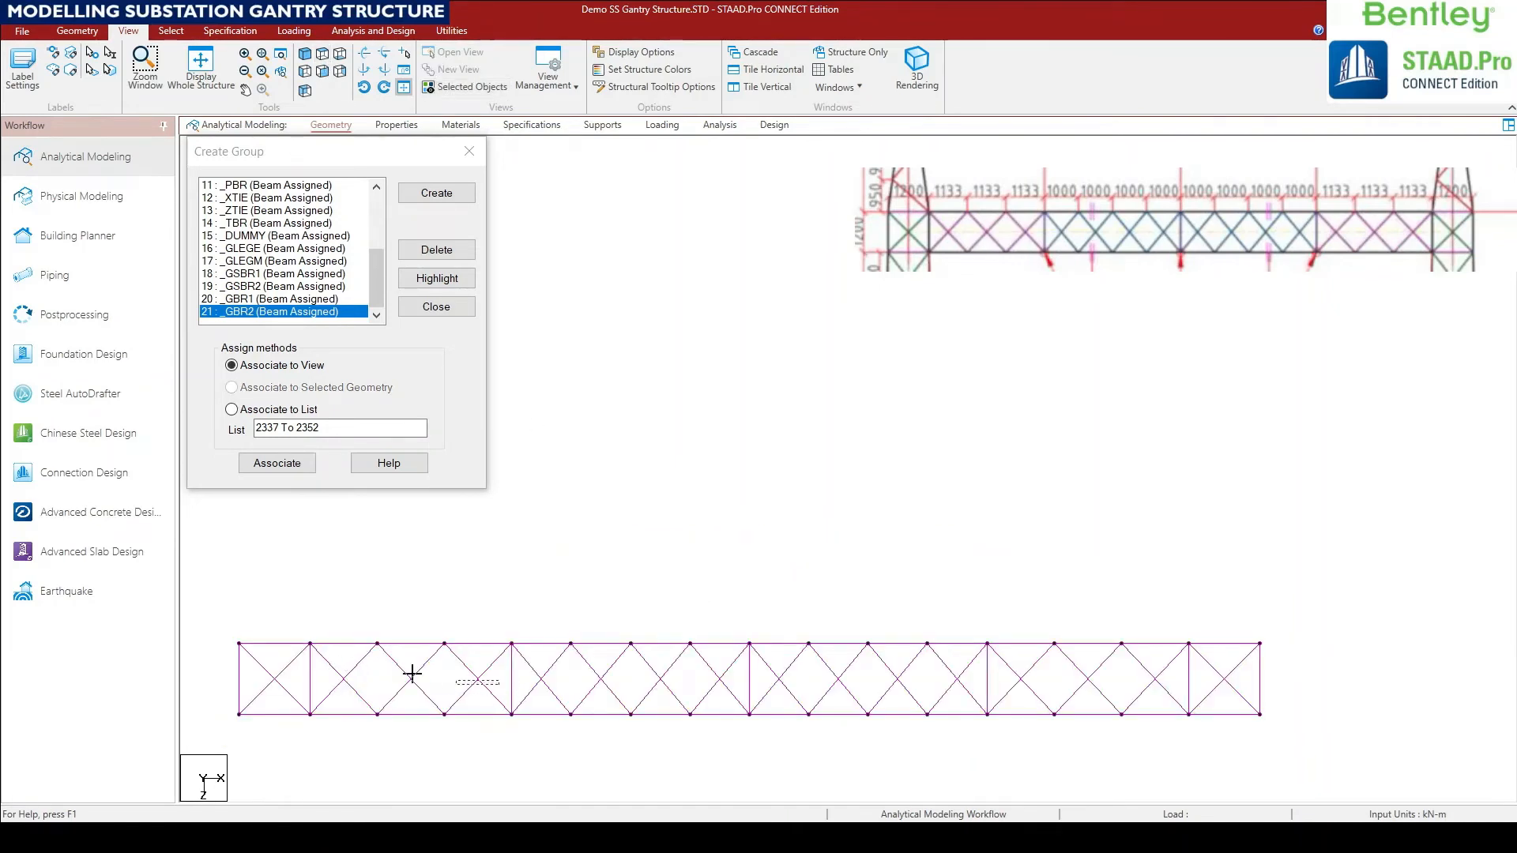
Select the top-plane diagonals of the three bracing panels near each tower and associate them with a new Beam group named GTBR1.
drag(339, 661, 500, 690)
ctrl+drag(1183, 687, 994, 654)
click(436, 194)
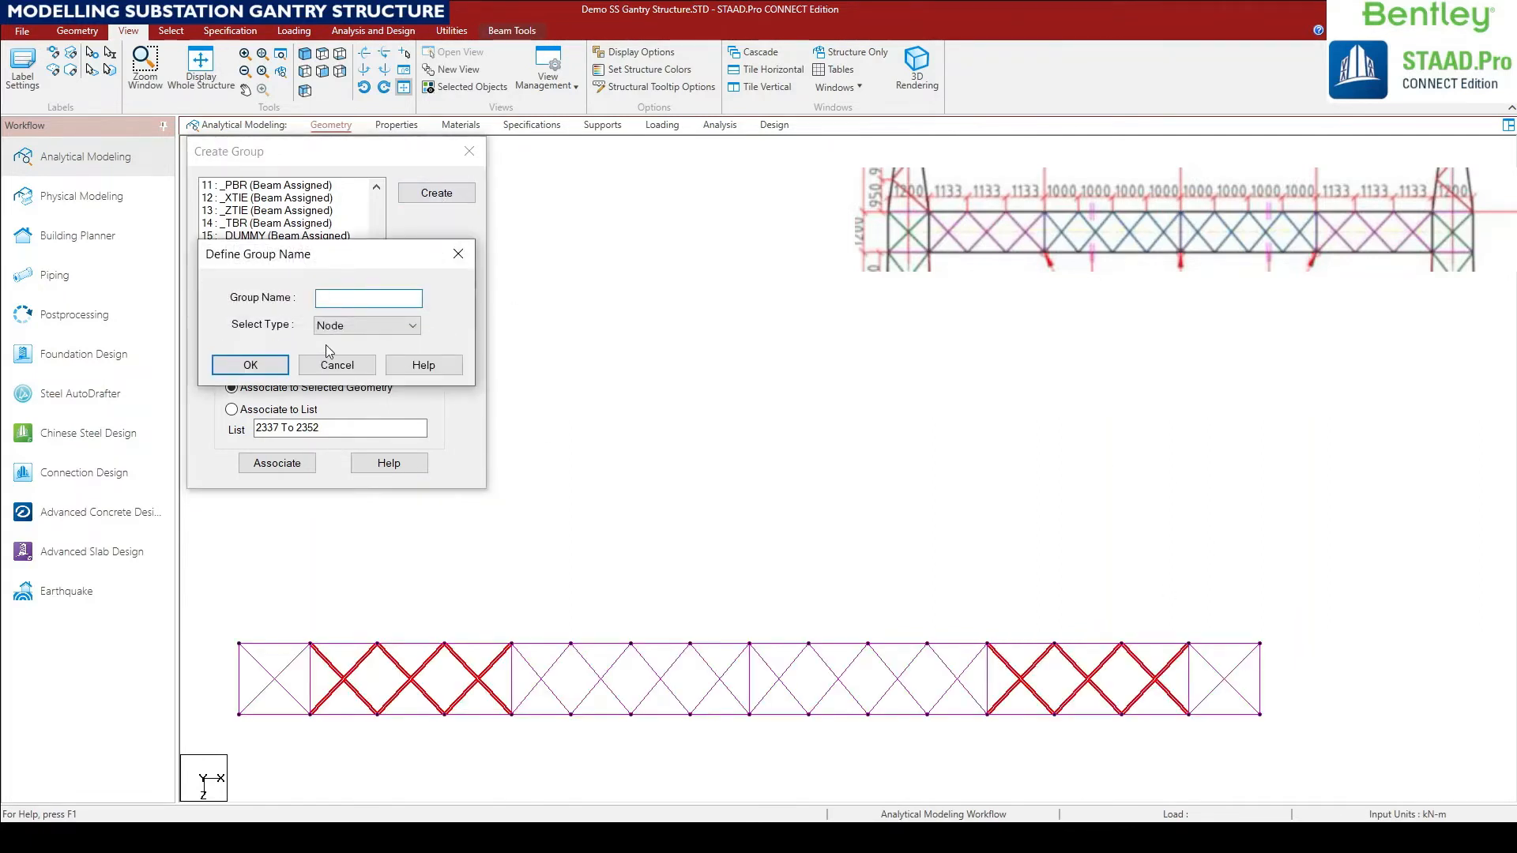
text(GTBR1)
click(367, 325)
click(353, 354)
click(250, 365)
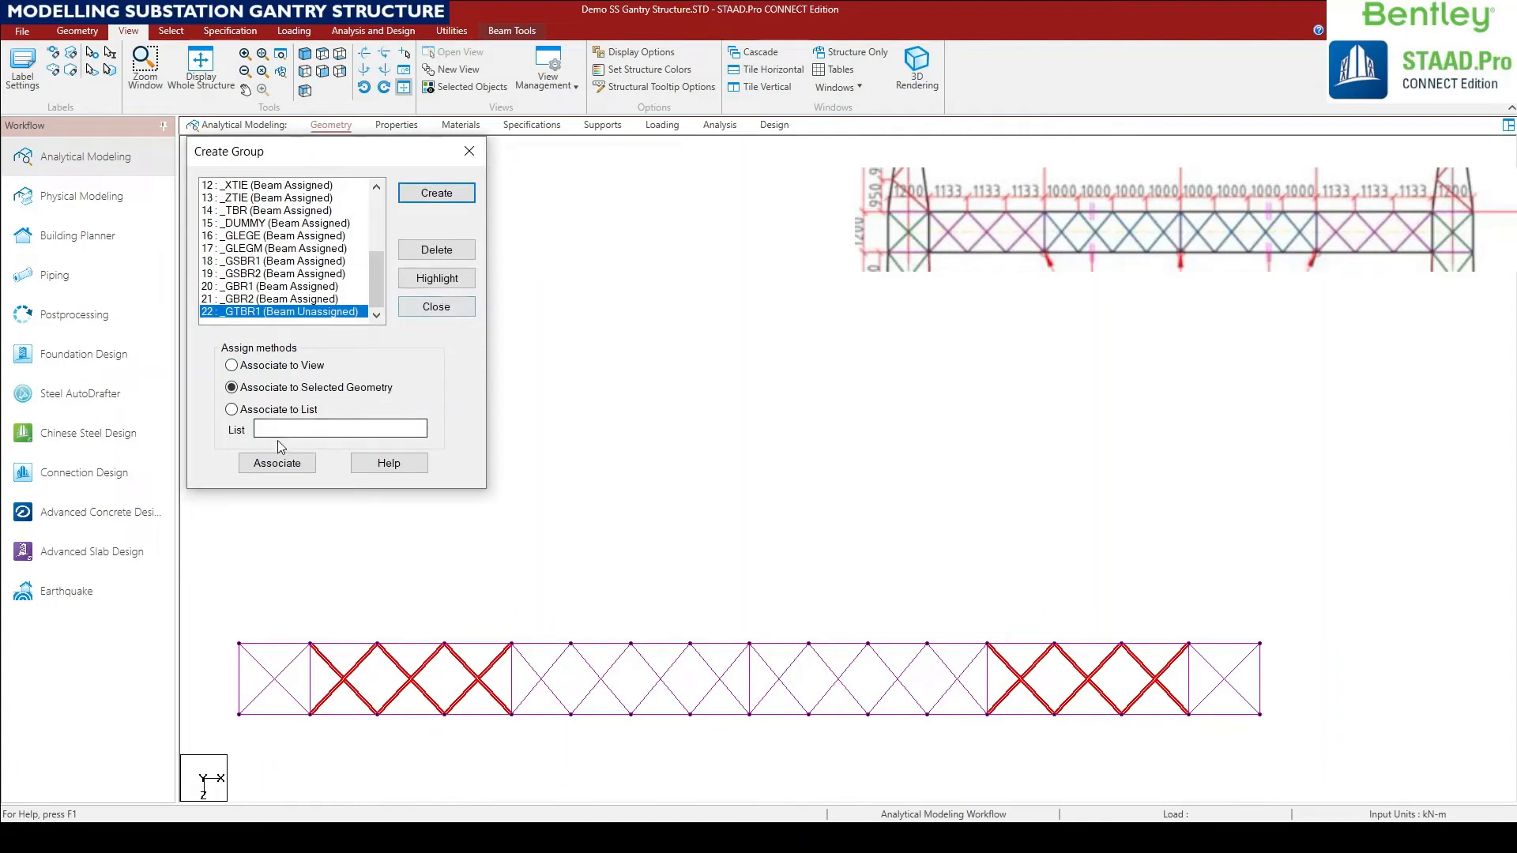
click(278, 464)
Select the top-plane diagonals of the eight middle panels and associate them with a new Beam group named GTBR2.
click(757, 691)
drag(535, 654, 755, 707)
ctrl+drag(977, 686, 772, 654)
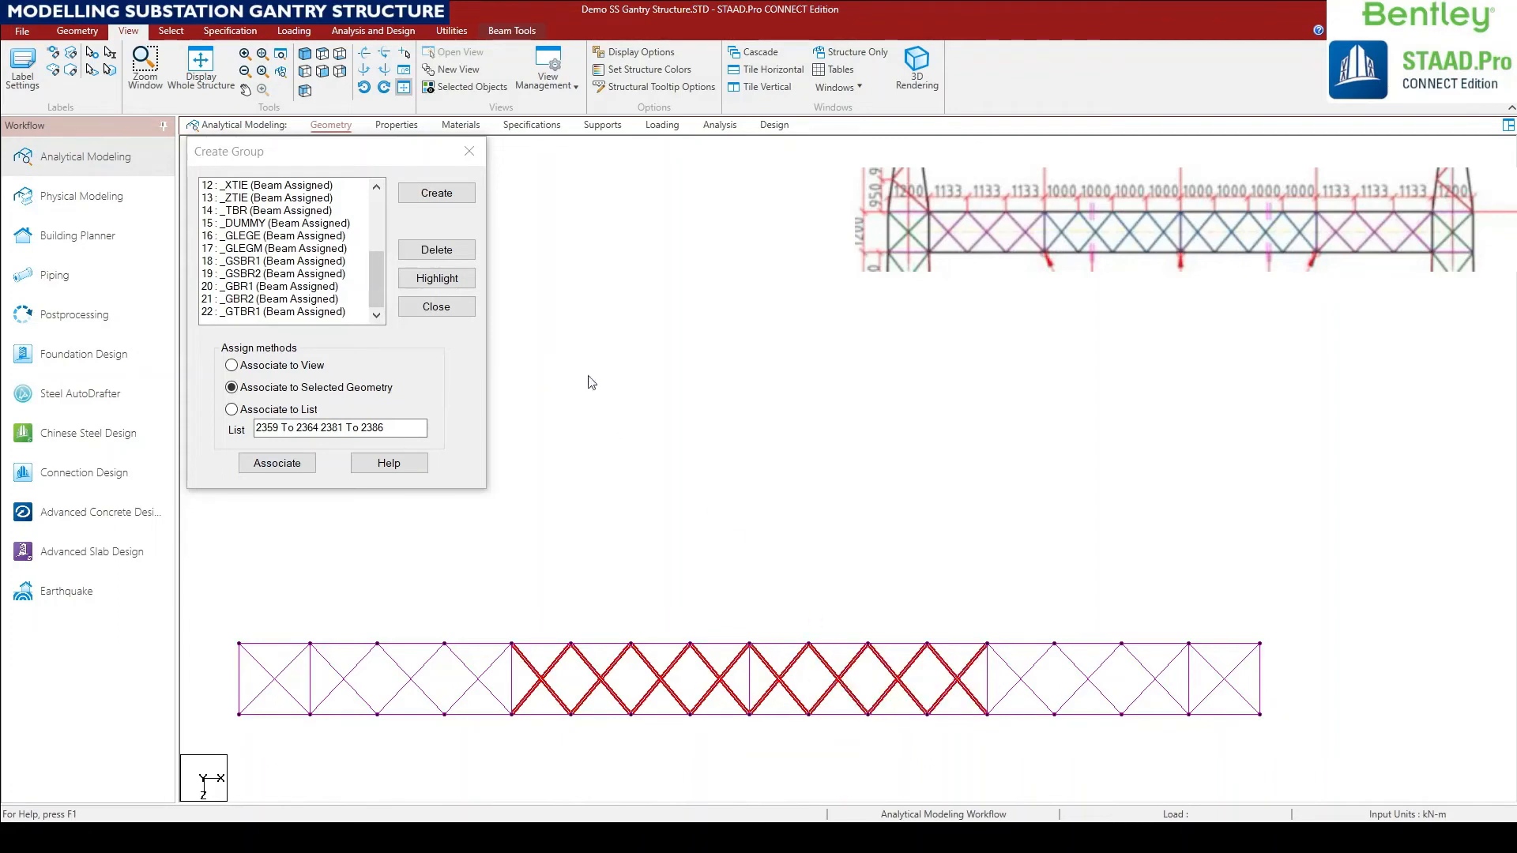
click(431, 196)
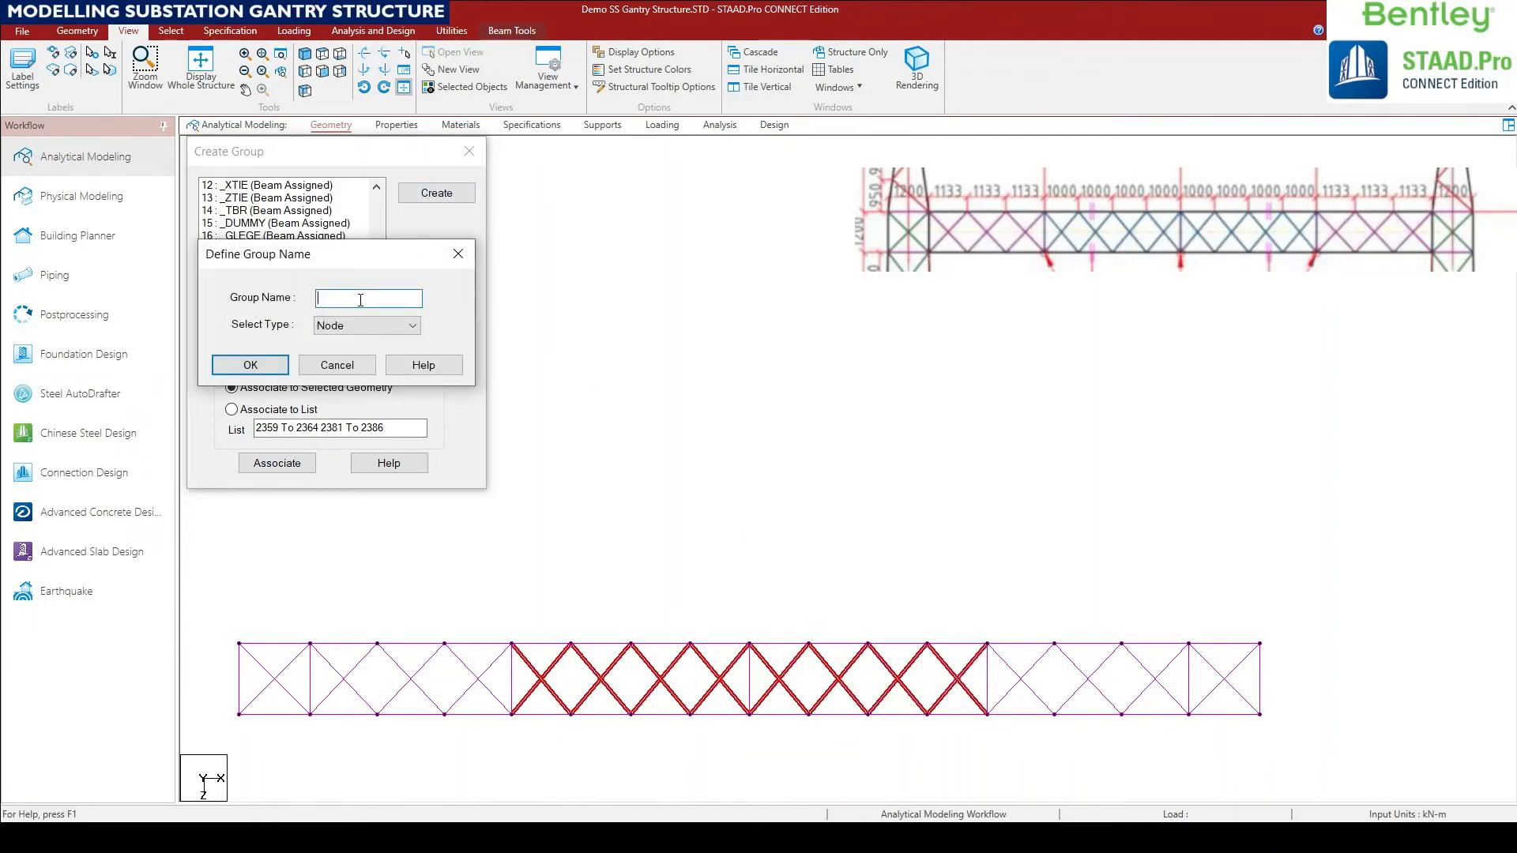
drag(365, 266, 351, 438)
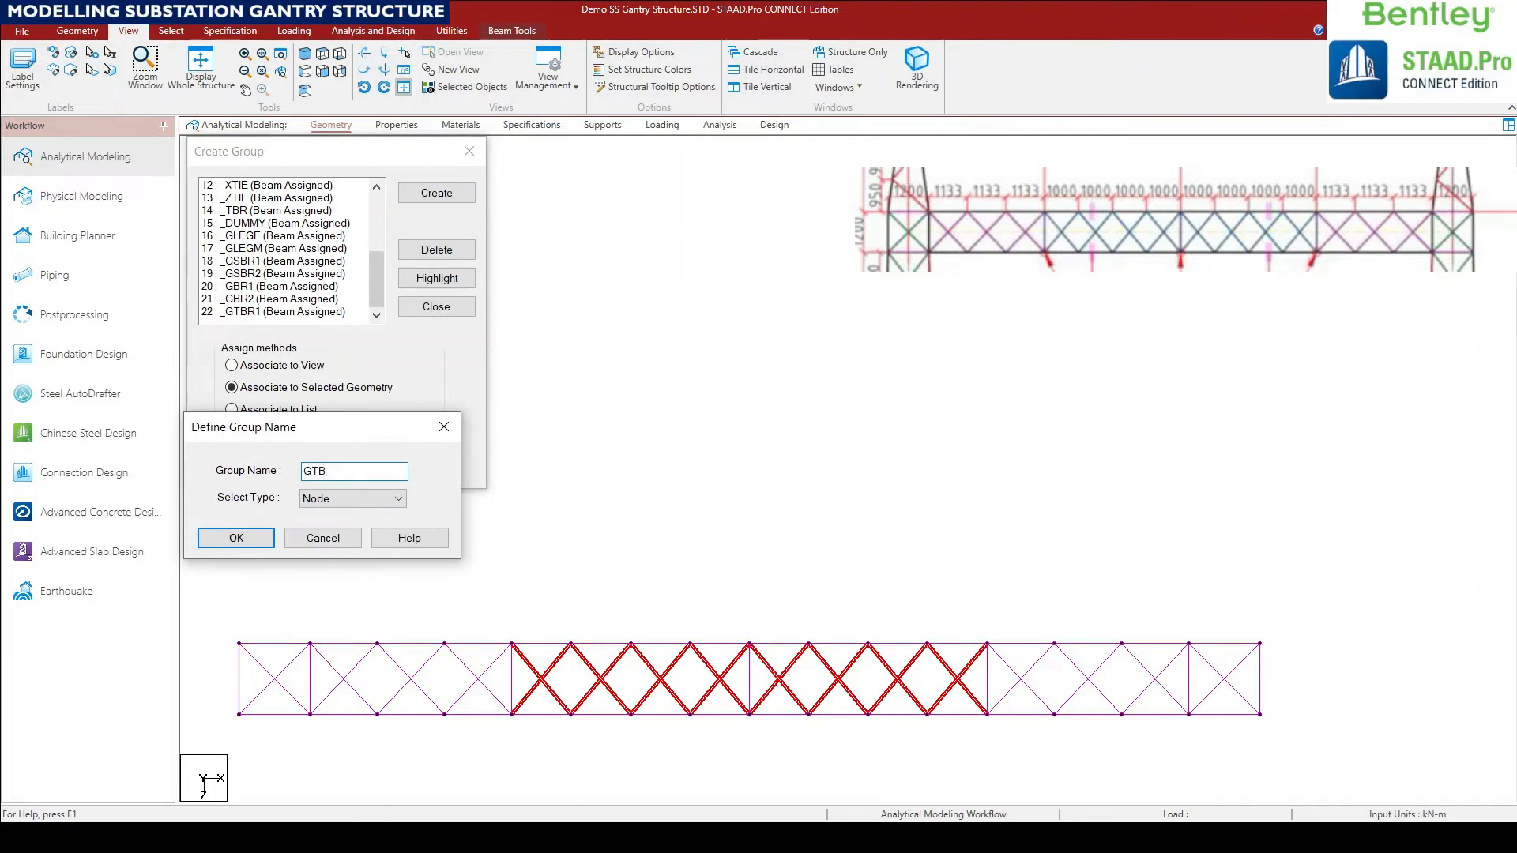
text(GTBR2)
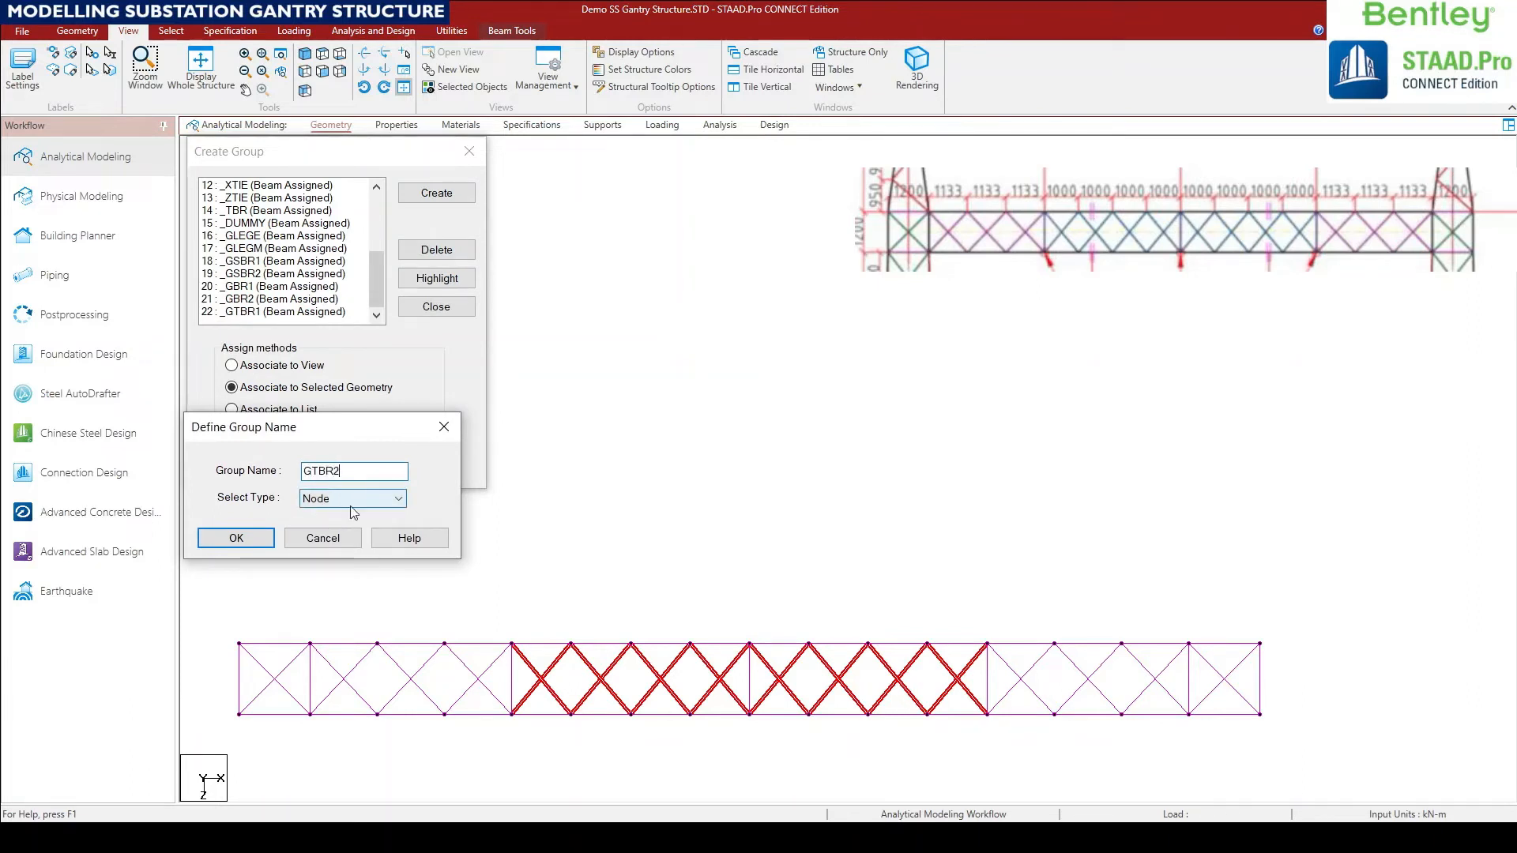
click(348, 499)
click(324, 526)
click(254, 538)
click(264, 465)
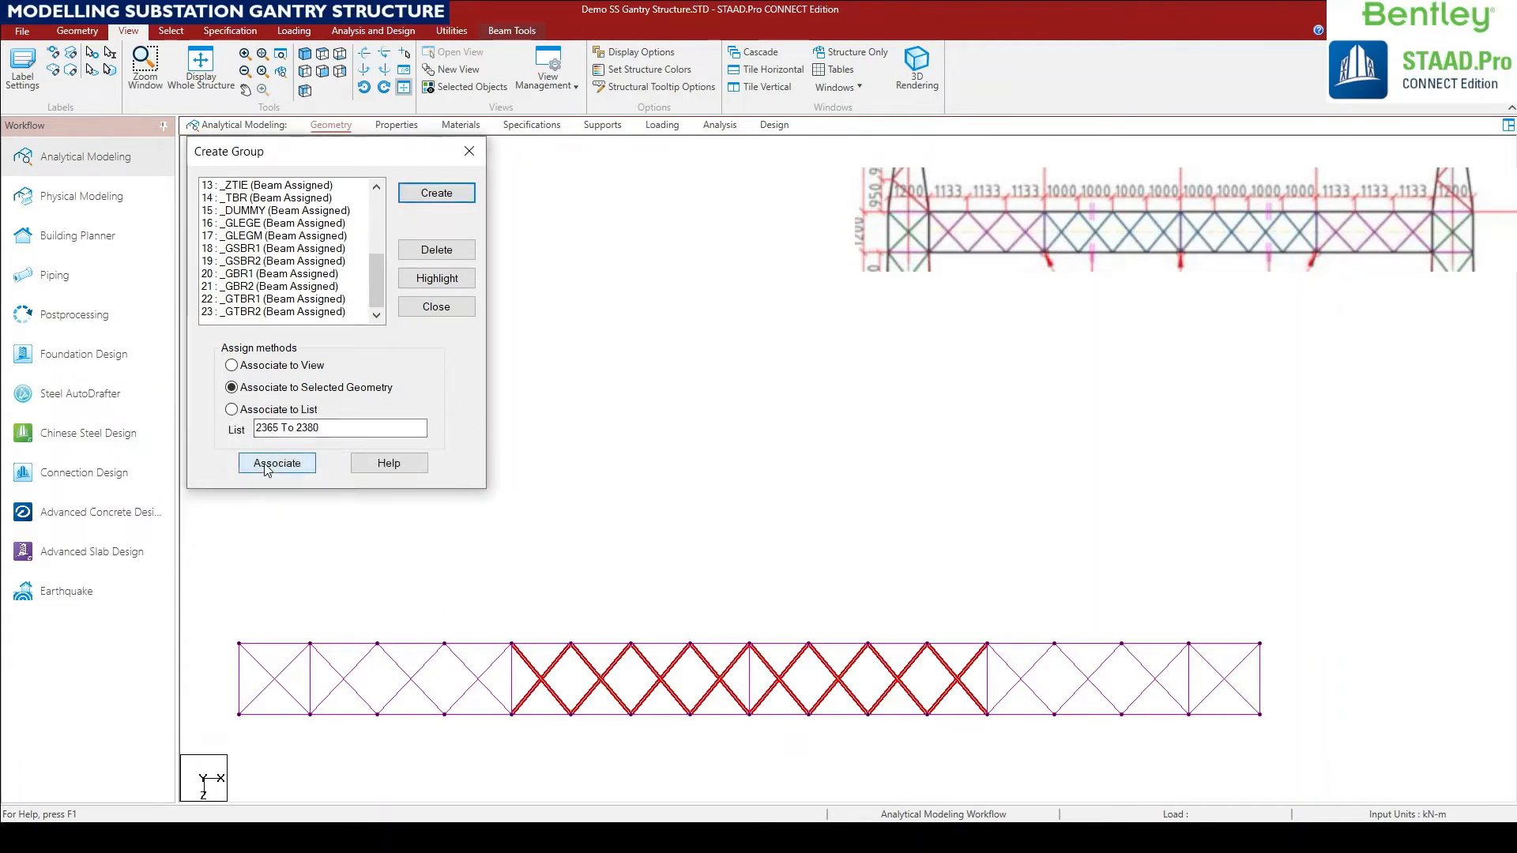
Highlight the groups GBR2, GTBR1 and GTBR2 in turn to check their members, and clear the selection.
click(283, 288)
click(433, 278)
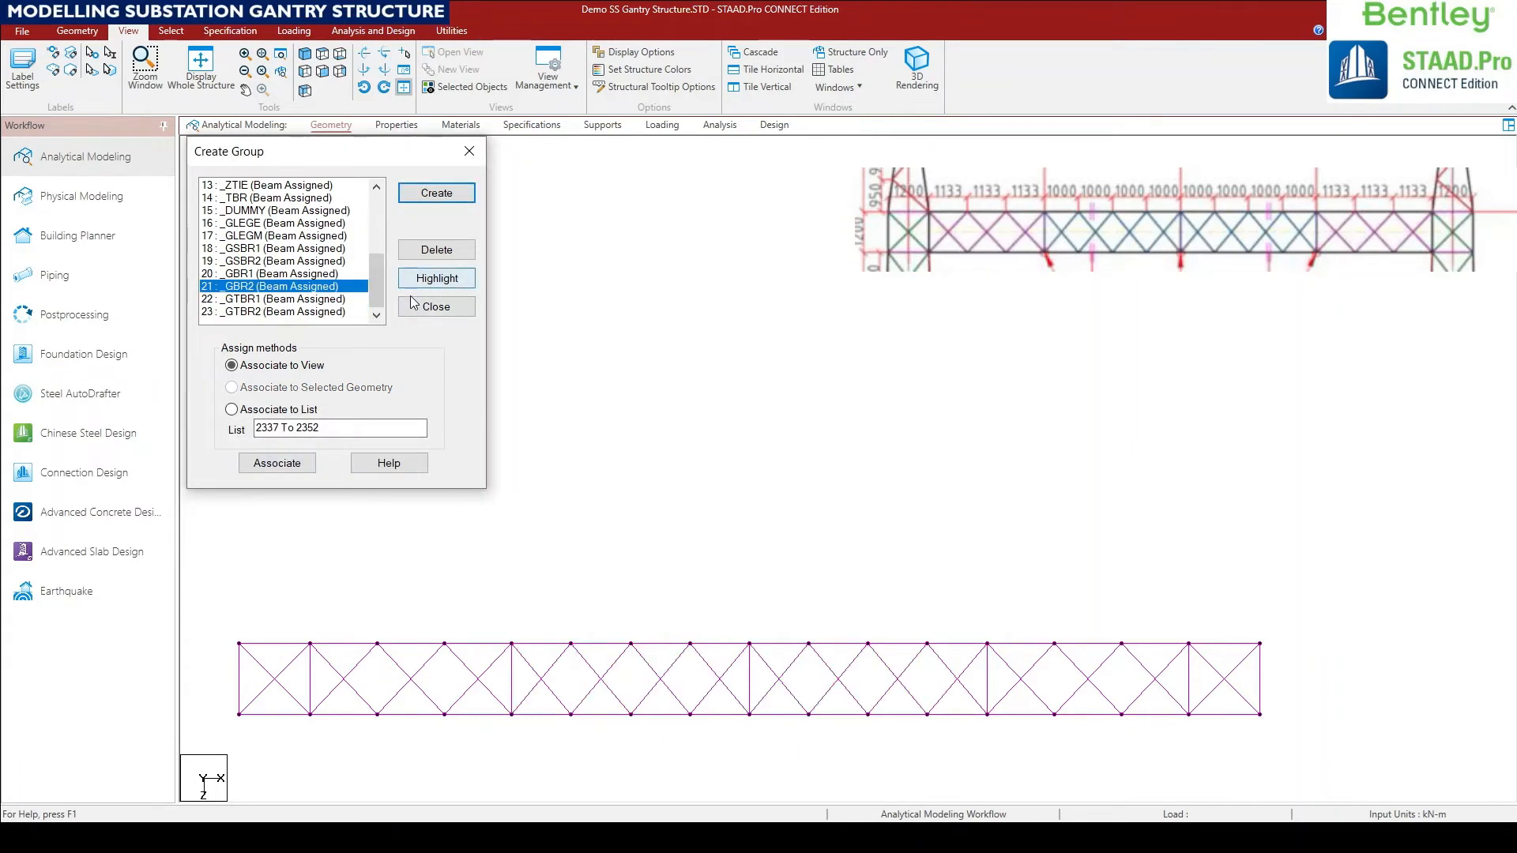
click(280, 299)
click(429, 288)
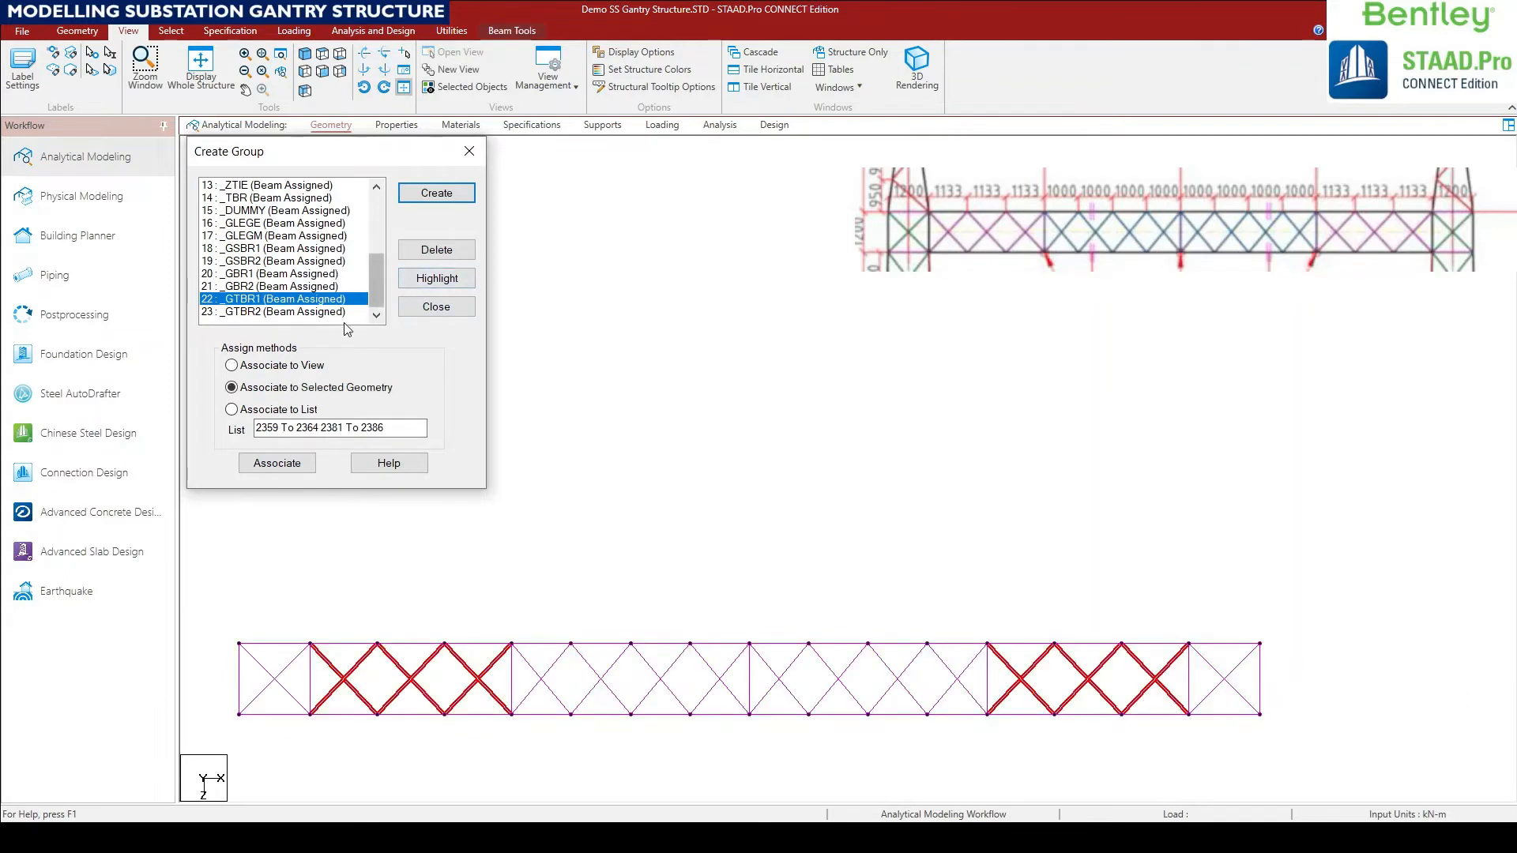
click(356, 313)
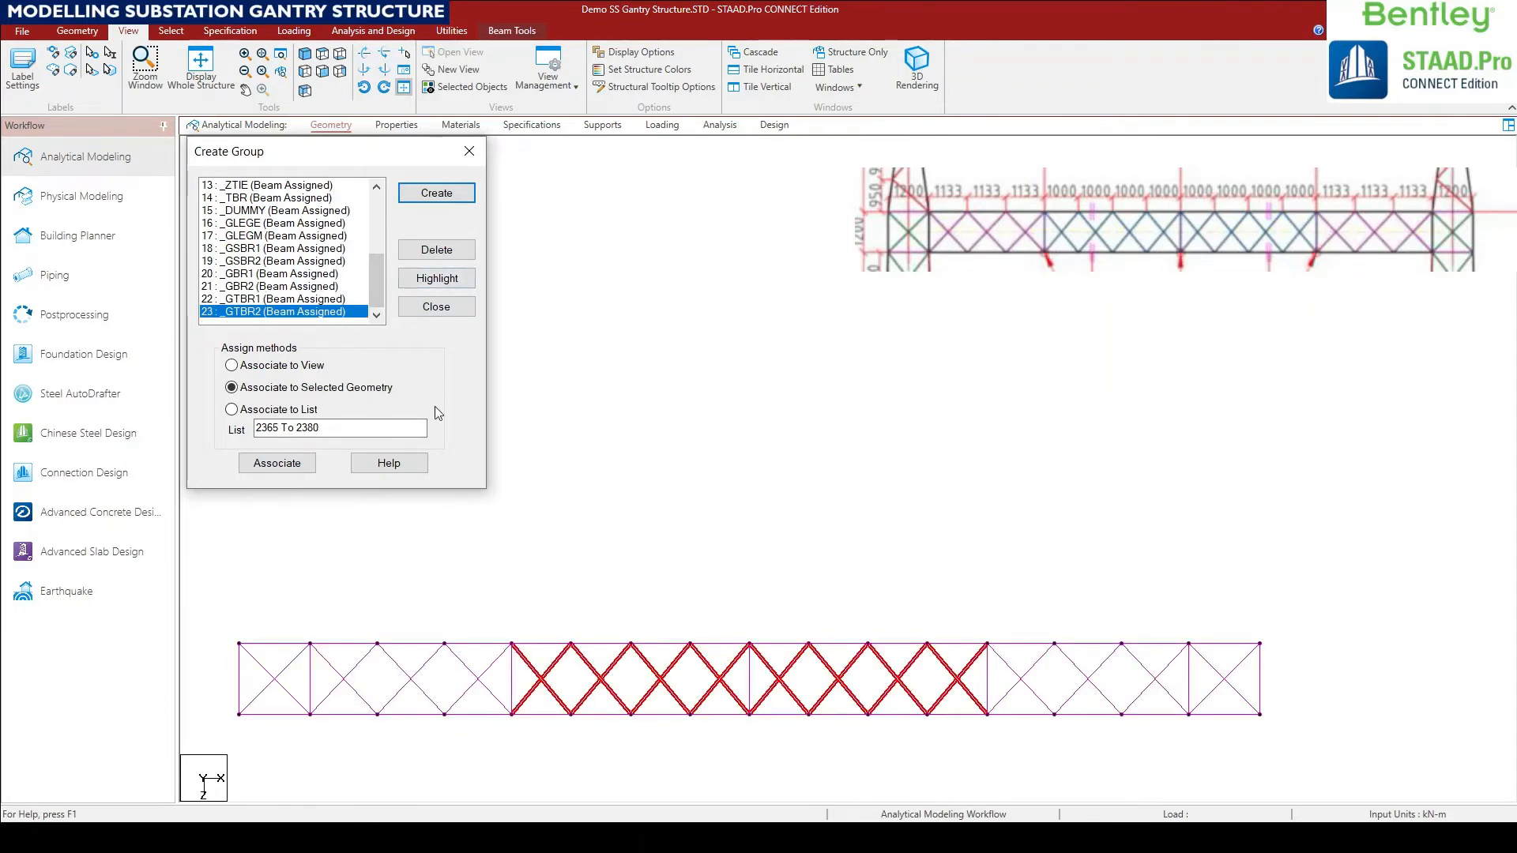
click(695, 564)
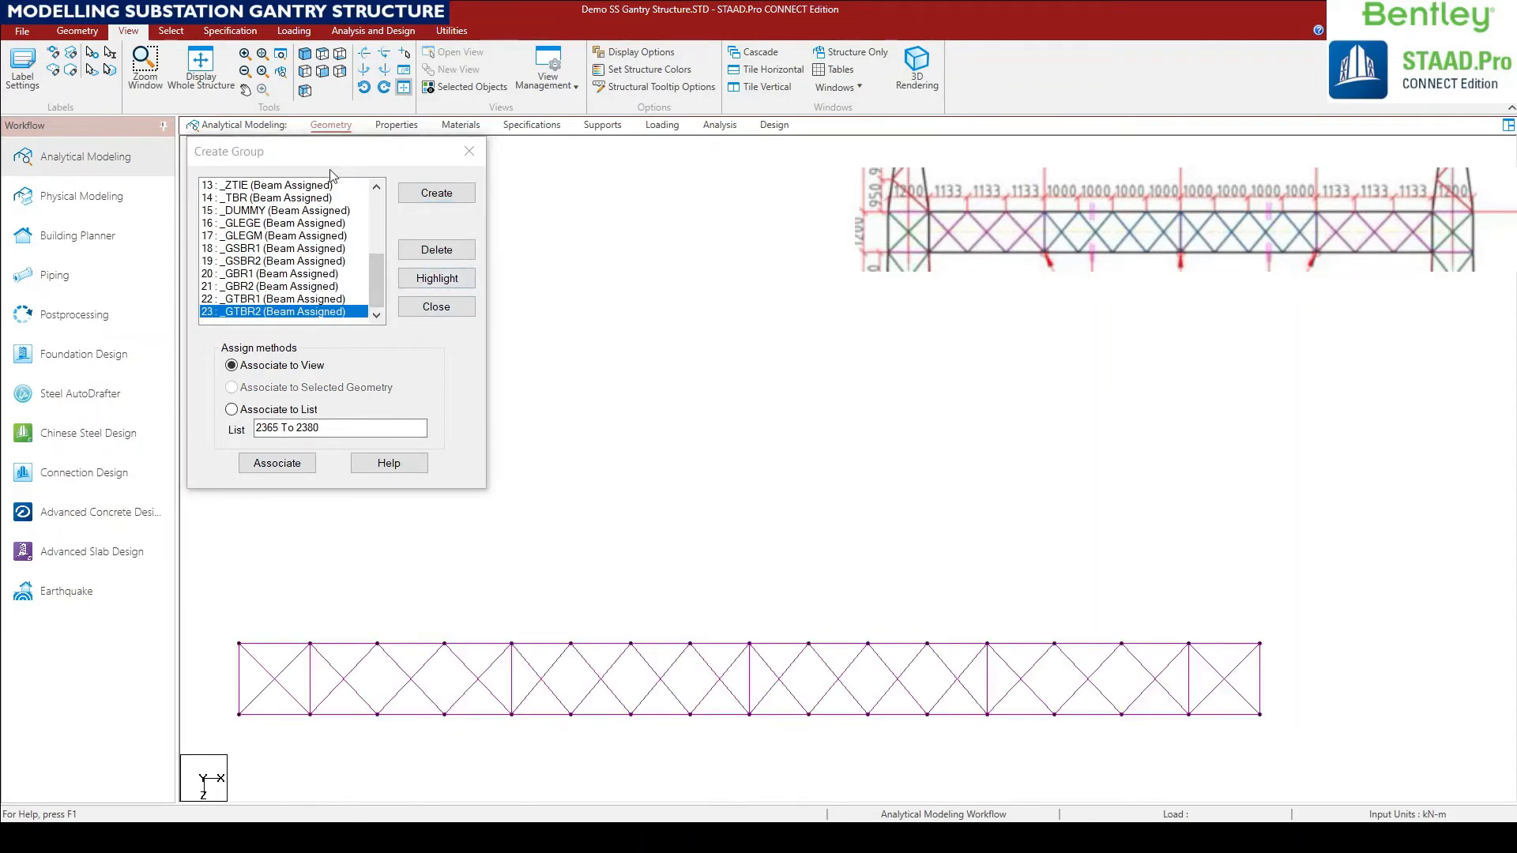
Select the three intermediate cross-frames of the truss beam in front elevation of the whole structure and display only their members.
click(305, 71)
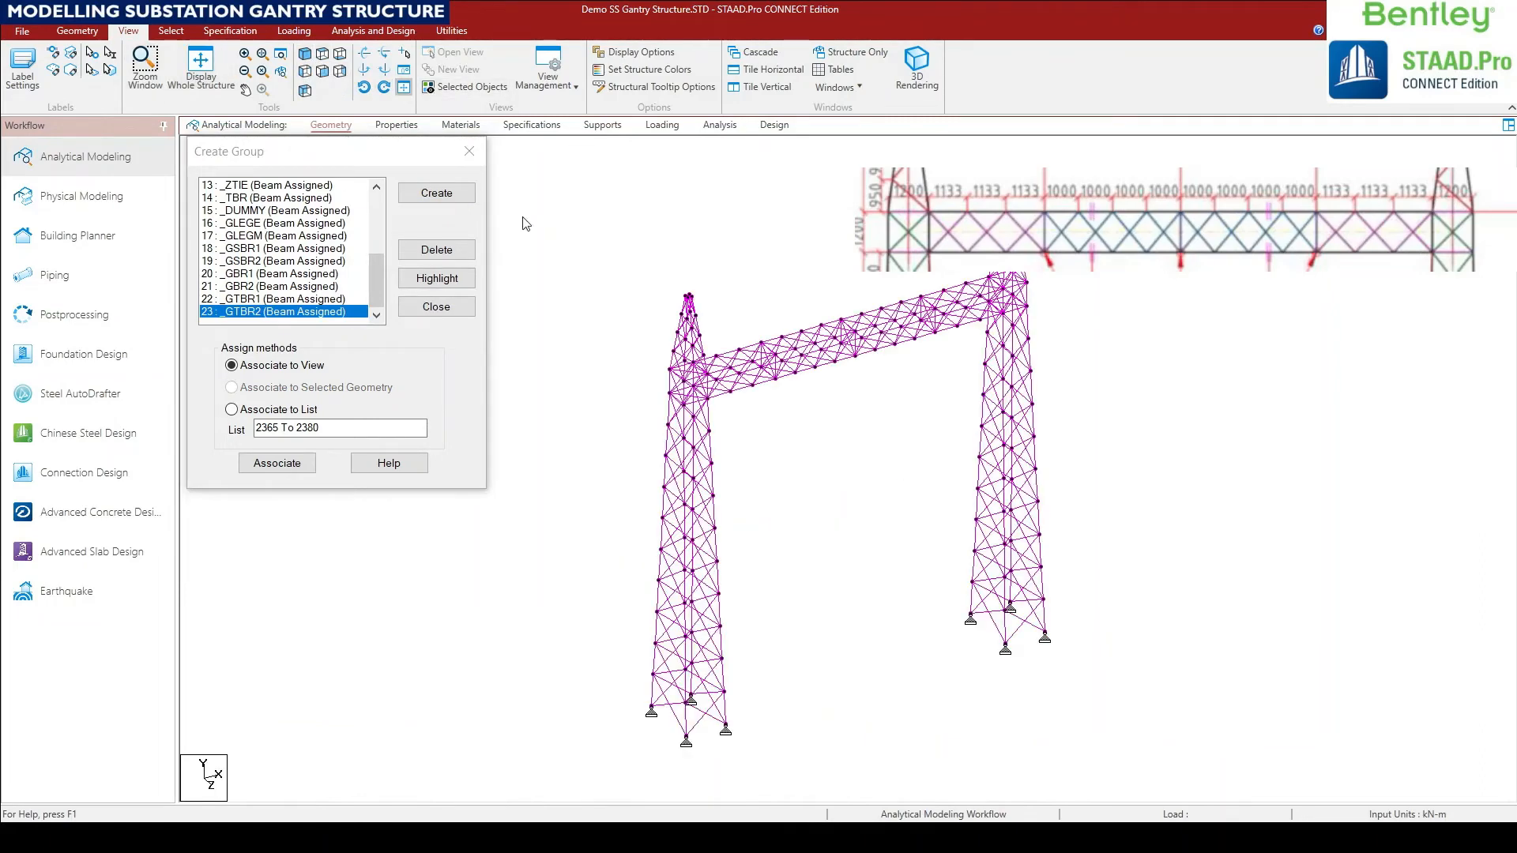
click(321, 69)
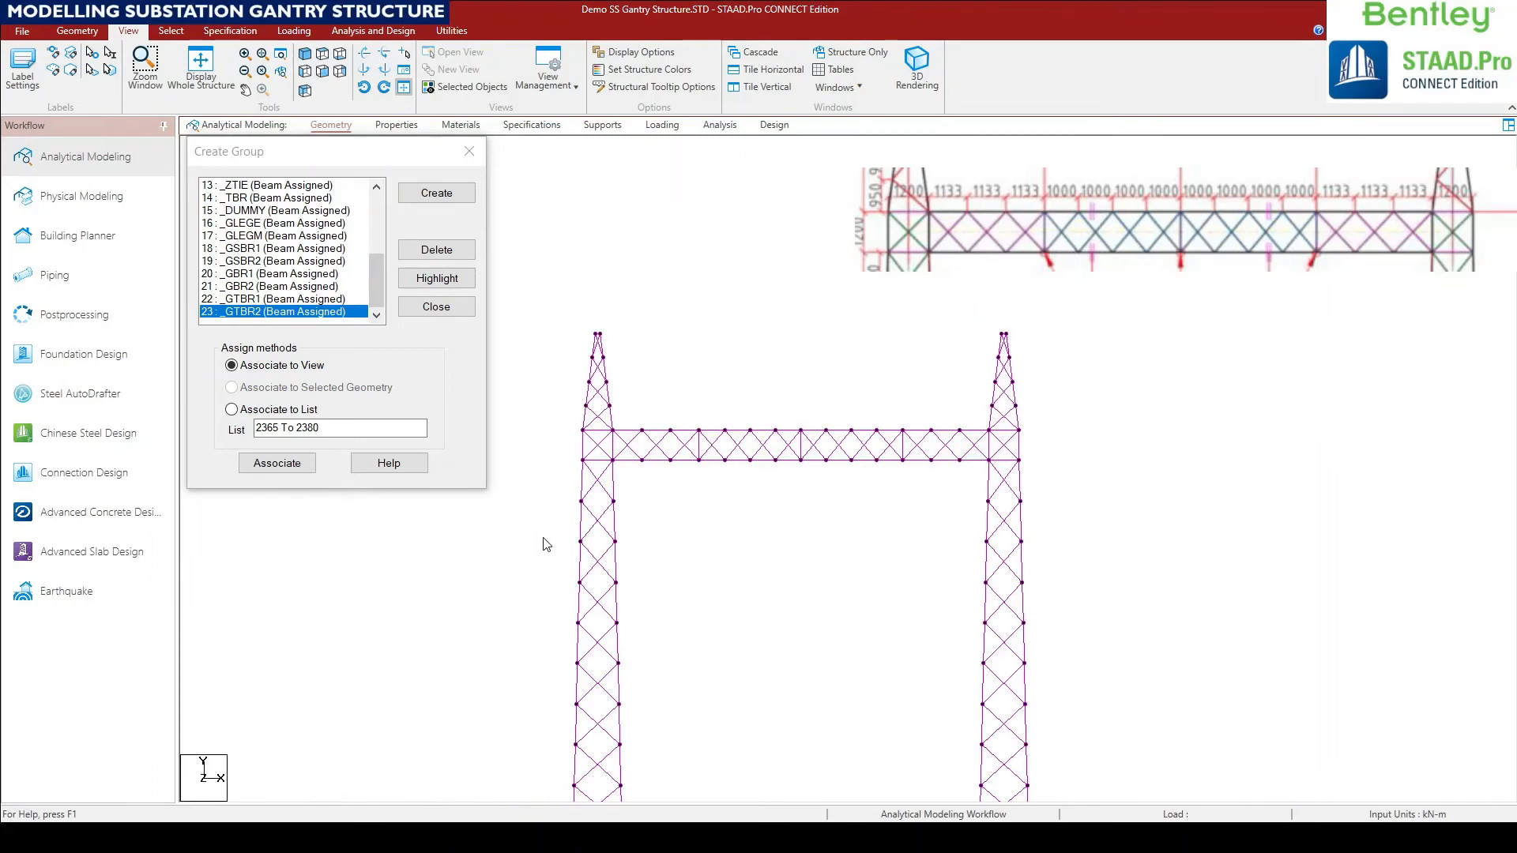
scroll(751, 443, up, 5)
middle_drag(761, 427, 747, 553)
scroll(714, 501, up, 6)
middle_drag(692, 482, 708, 596)
scroll(628, 573, up, 1)
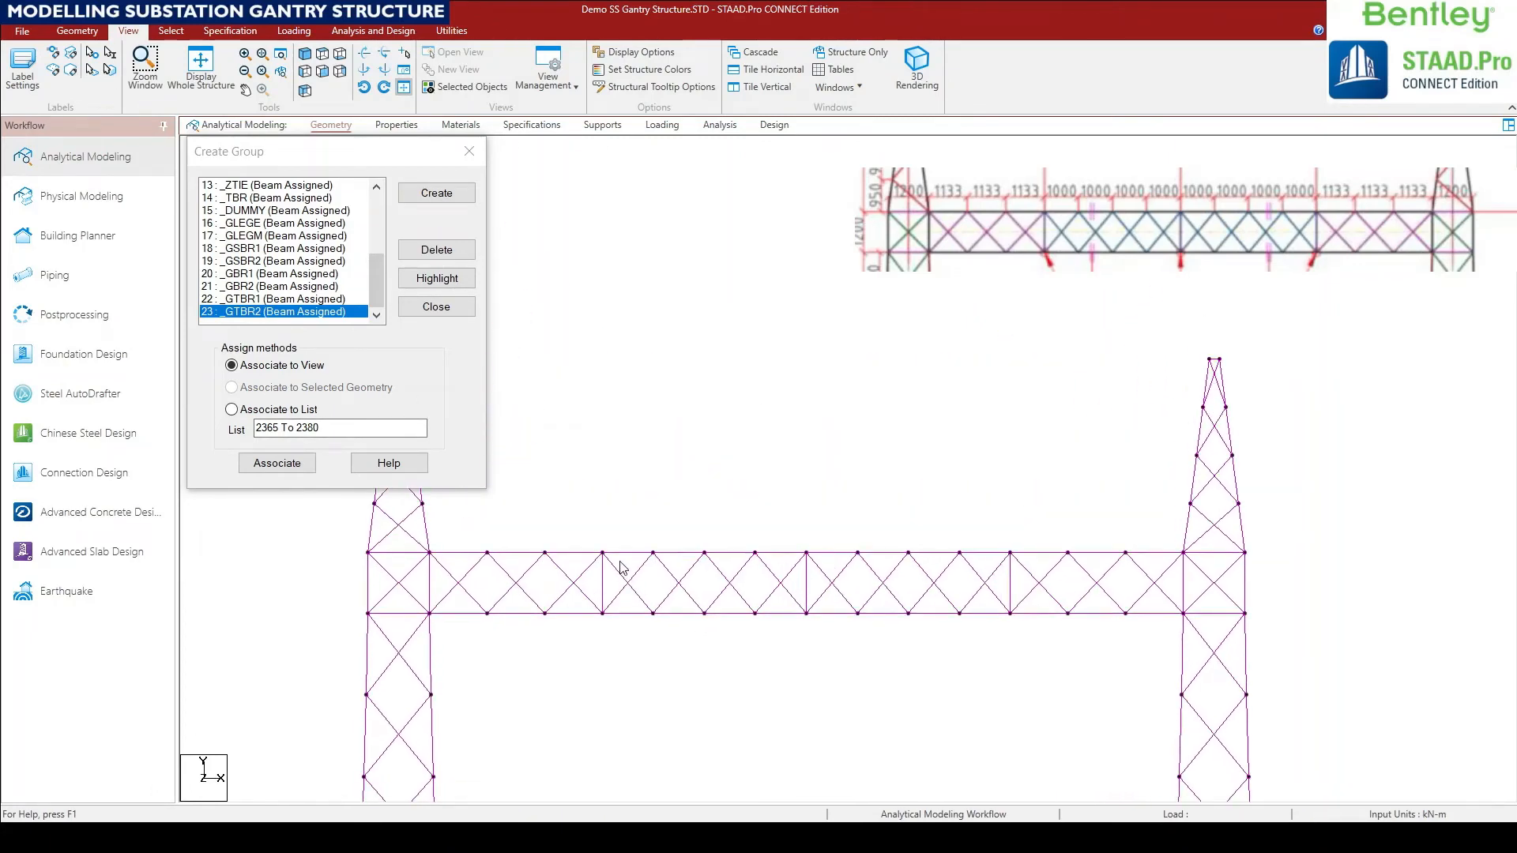
scroll(626, 575, up, 1)
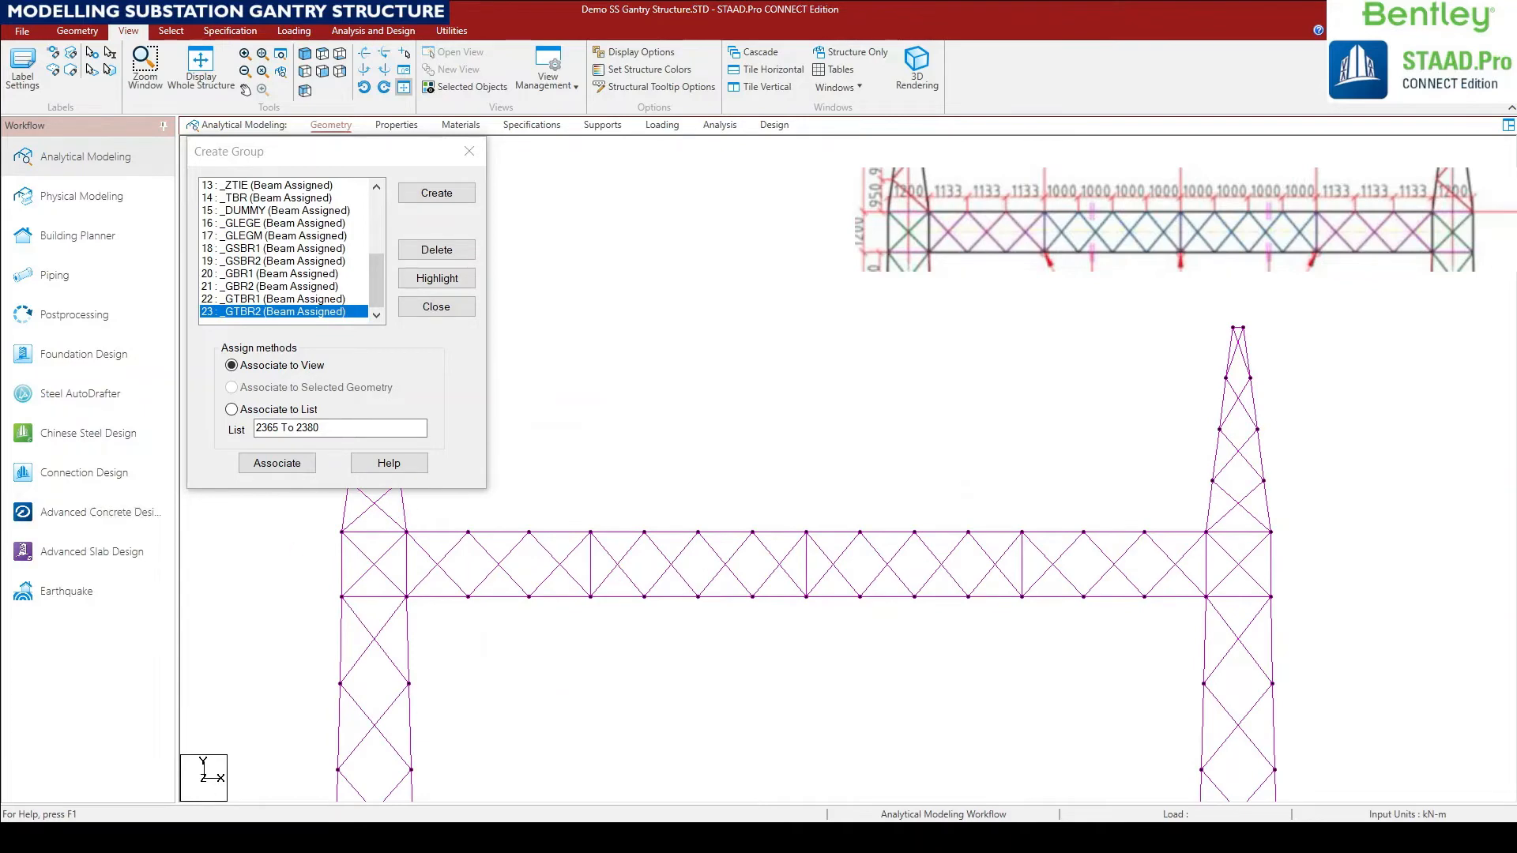
scroll(790, 537, up, 1)
middle_drag(661, 443, 652, 581)
drag(566, 588, 583, 704)
ctrl+drag(799, 594, 814, 705)
ctrl+drag(1040, 587, 1051, 701)
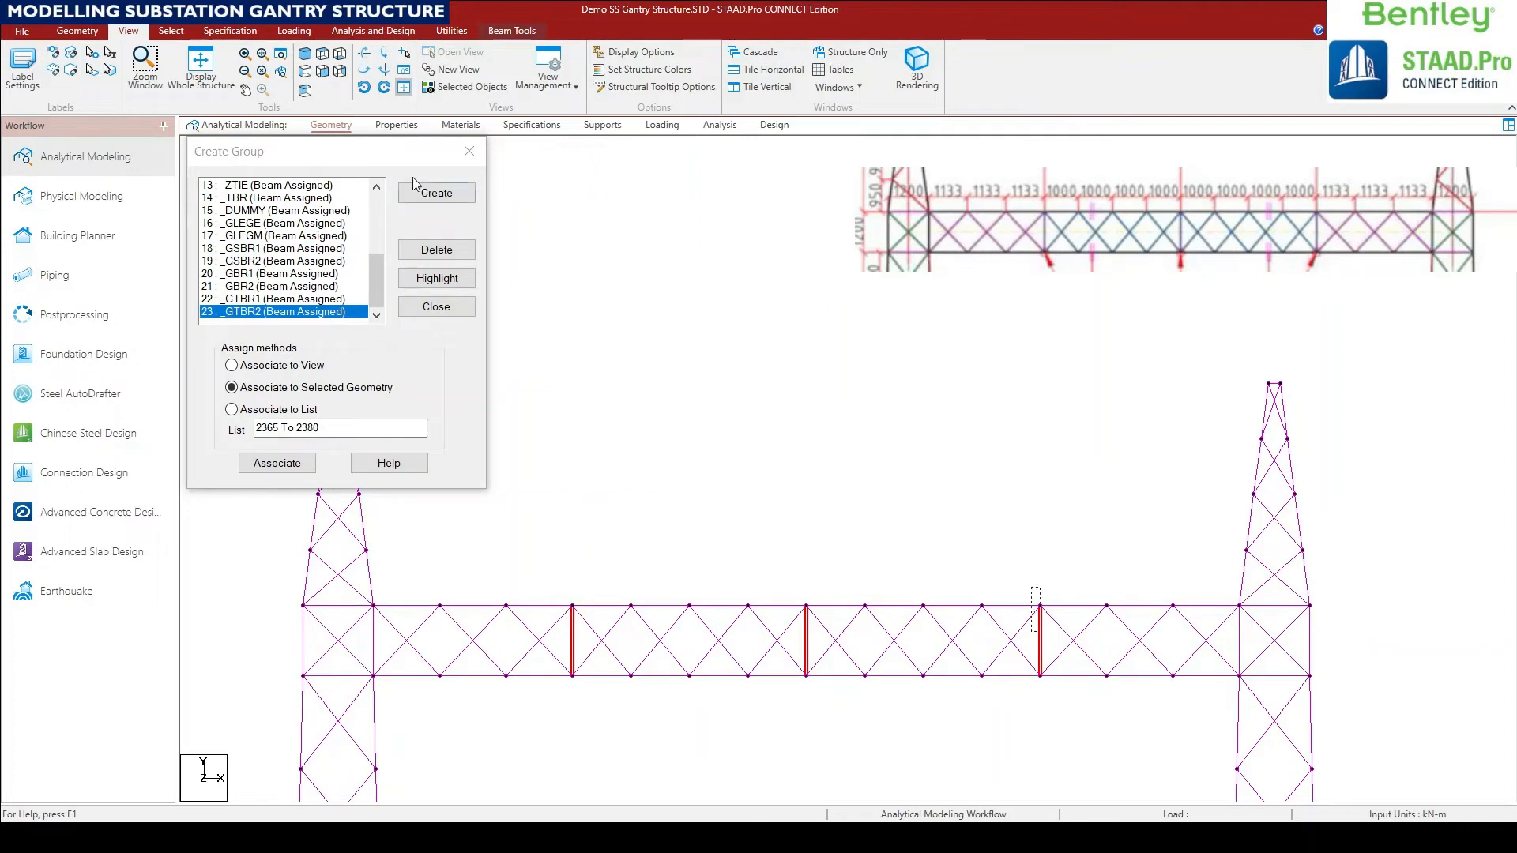
click(465, 87)
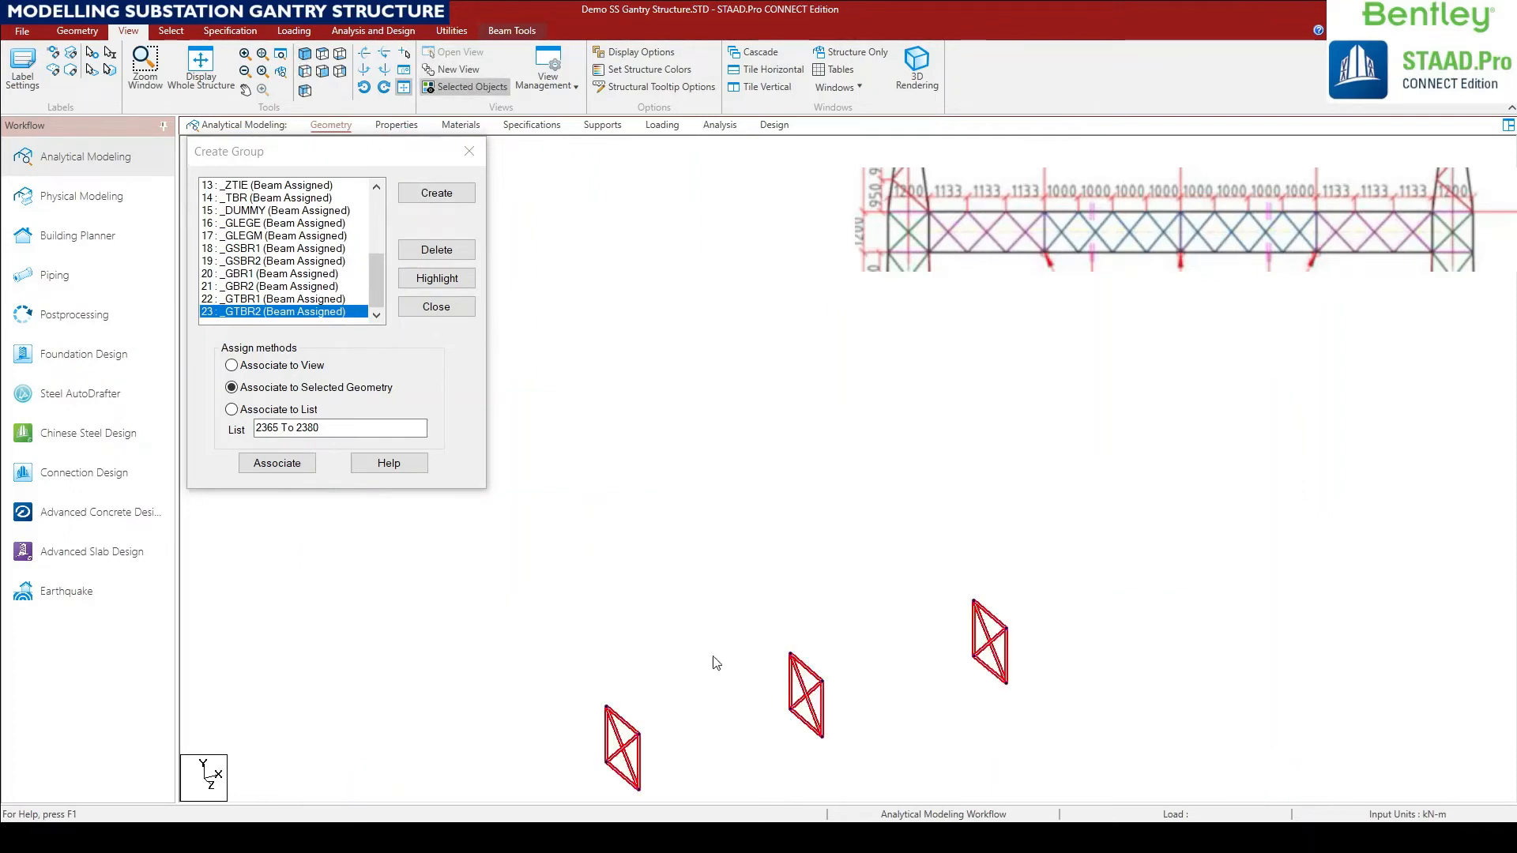
click(725, 372)
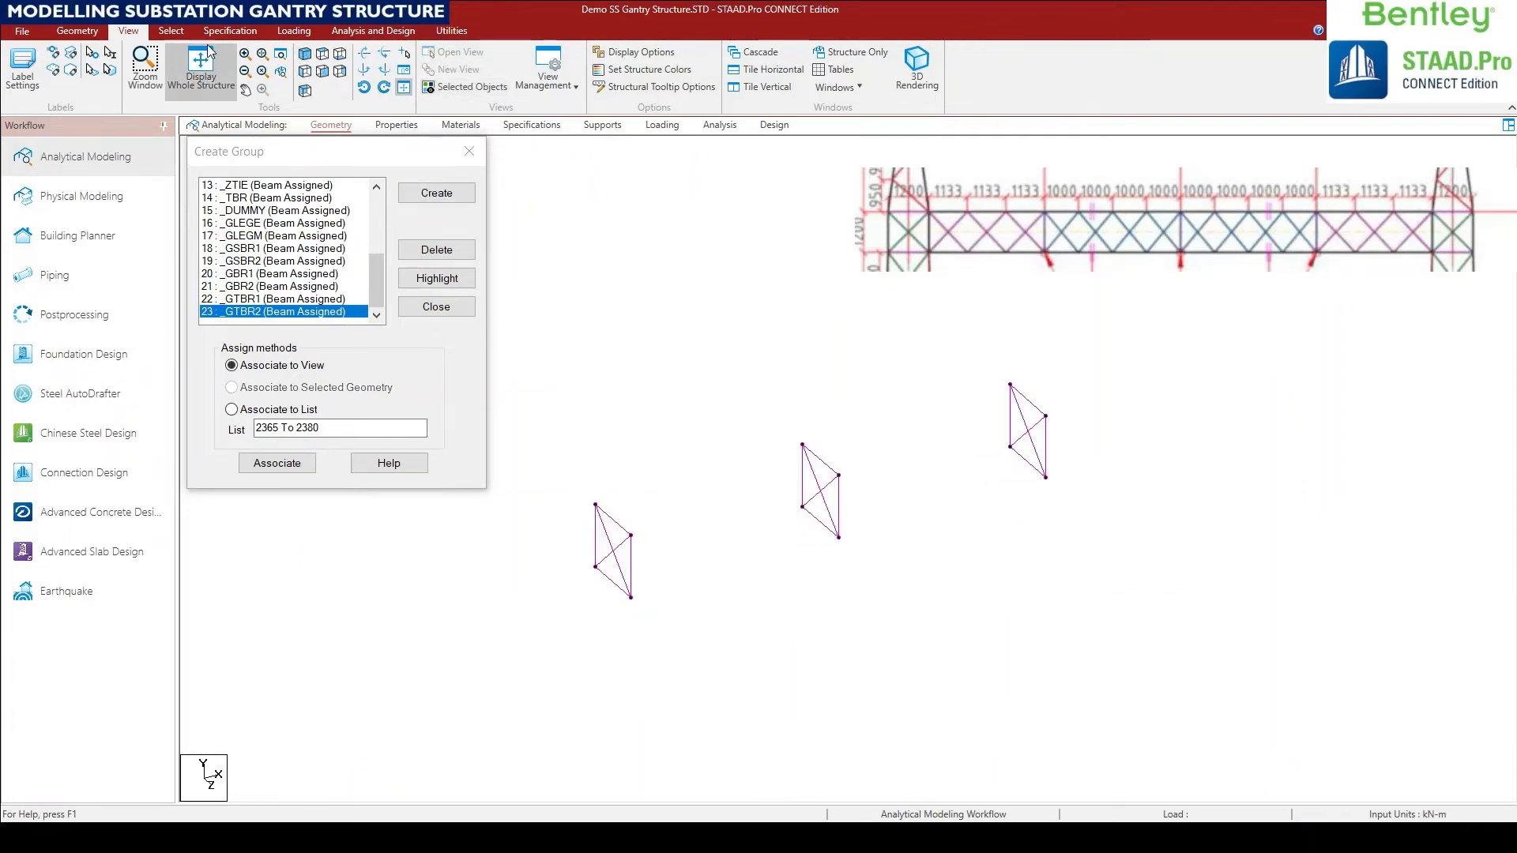
Select the vertical members (parallel to Y) of the three cross-frames and associate them with a new Beam group named GVTIE.
click(171, 30)
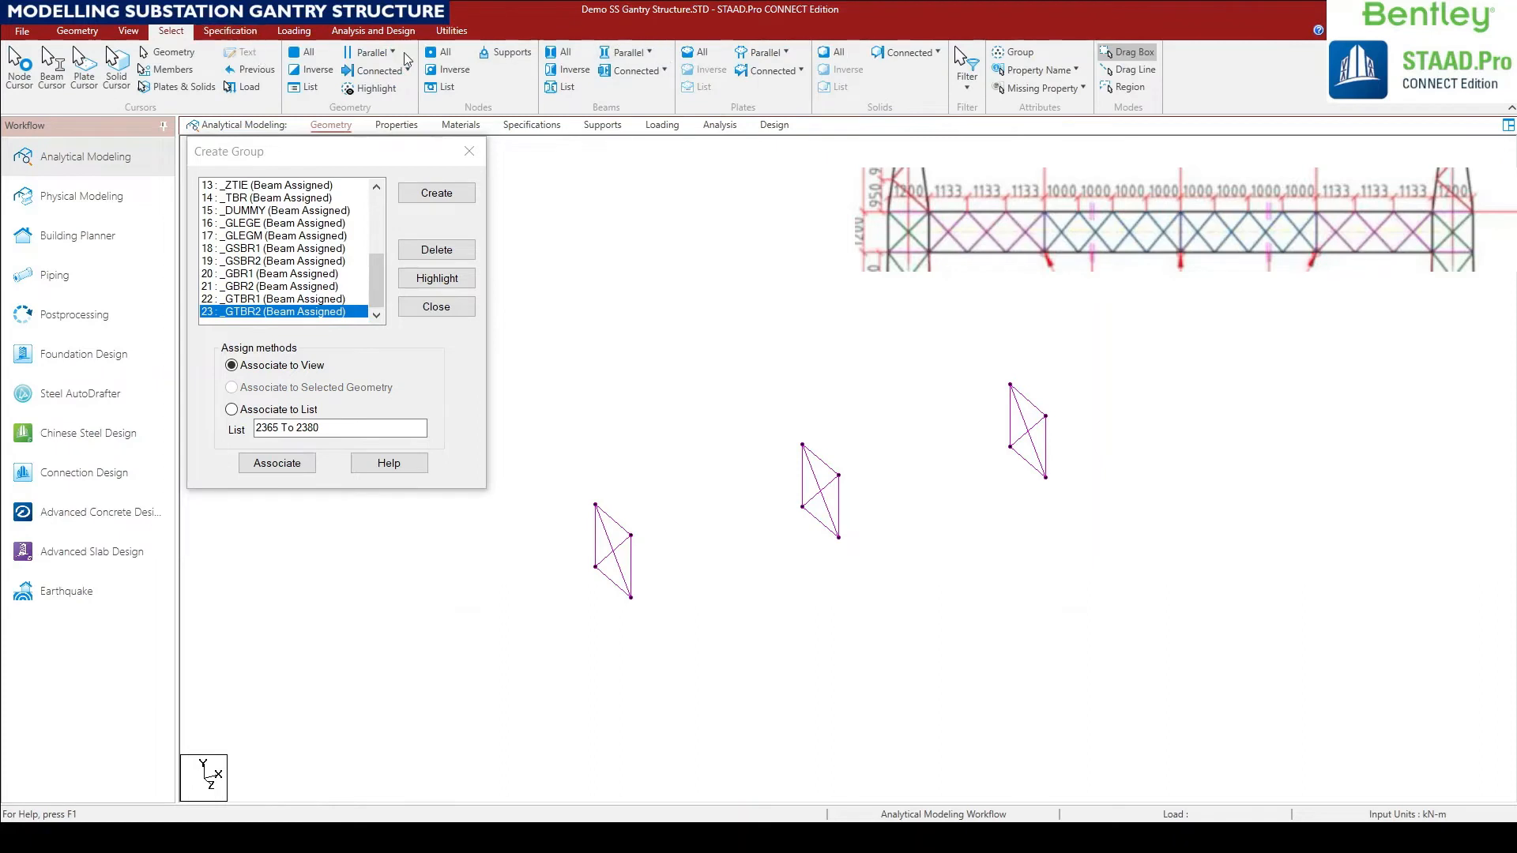
click(753, 54)
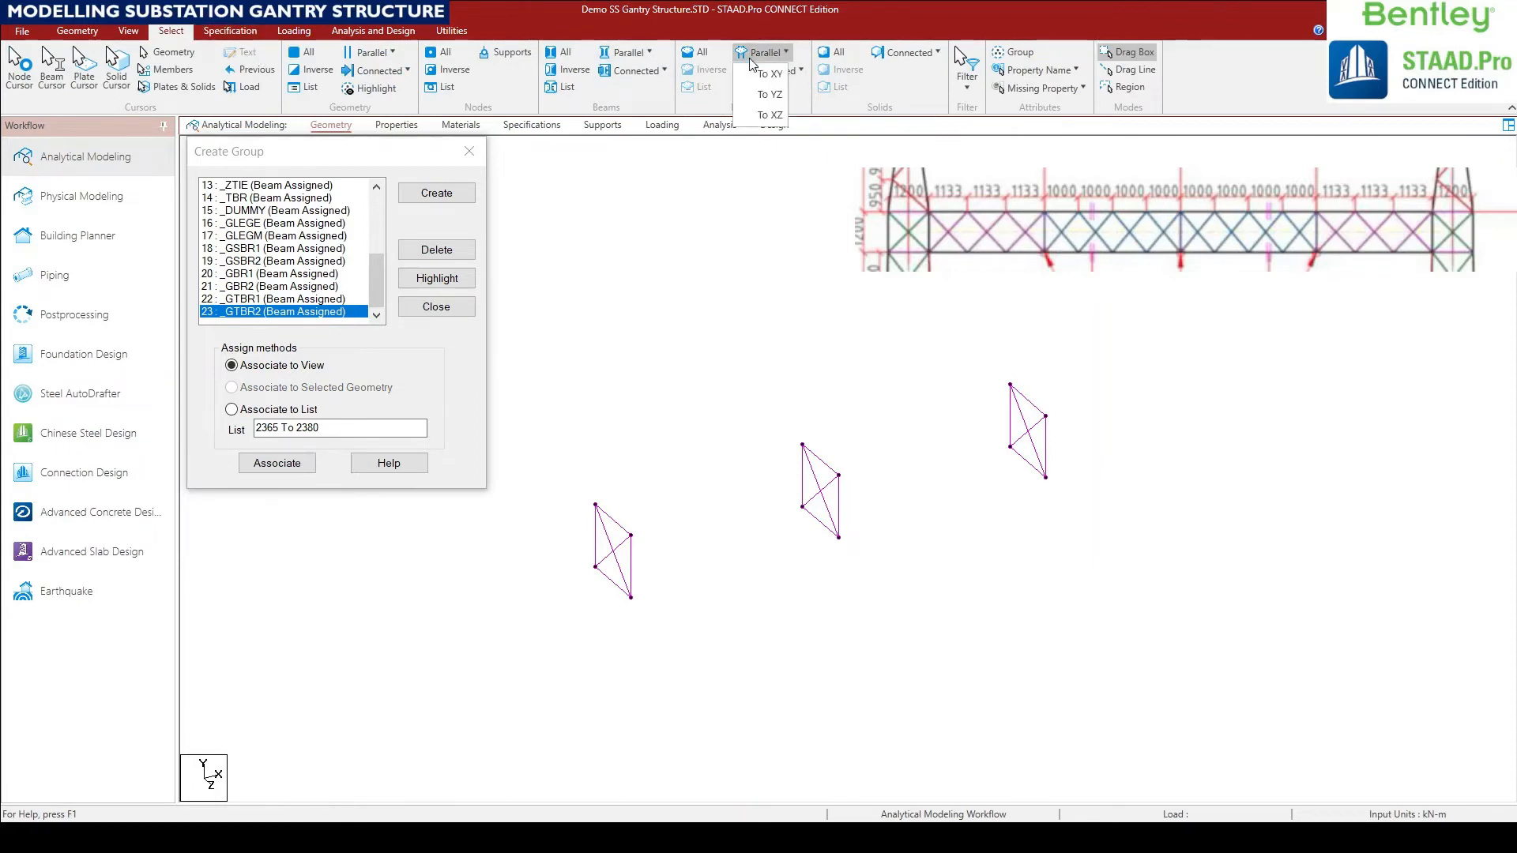
click(628, 54)
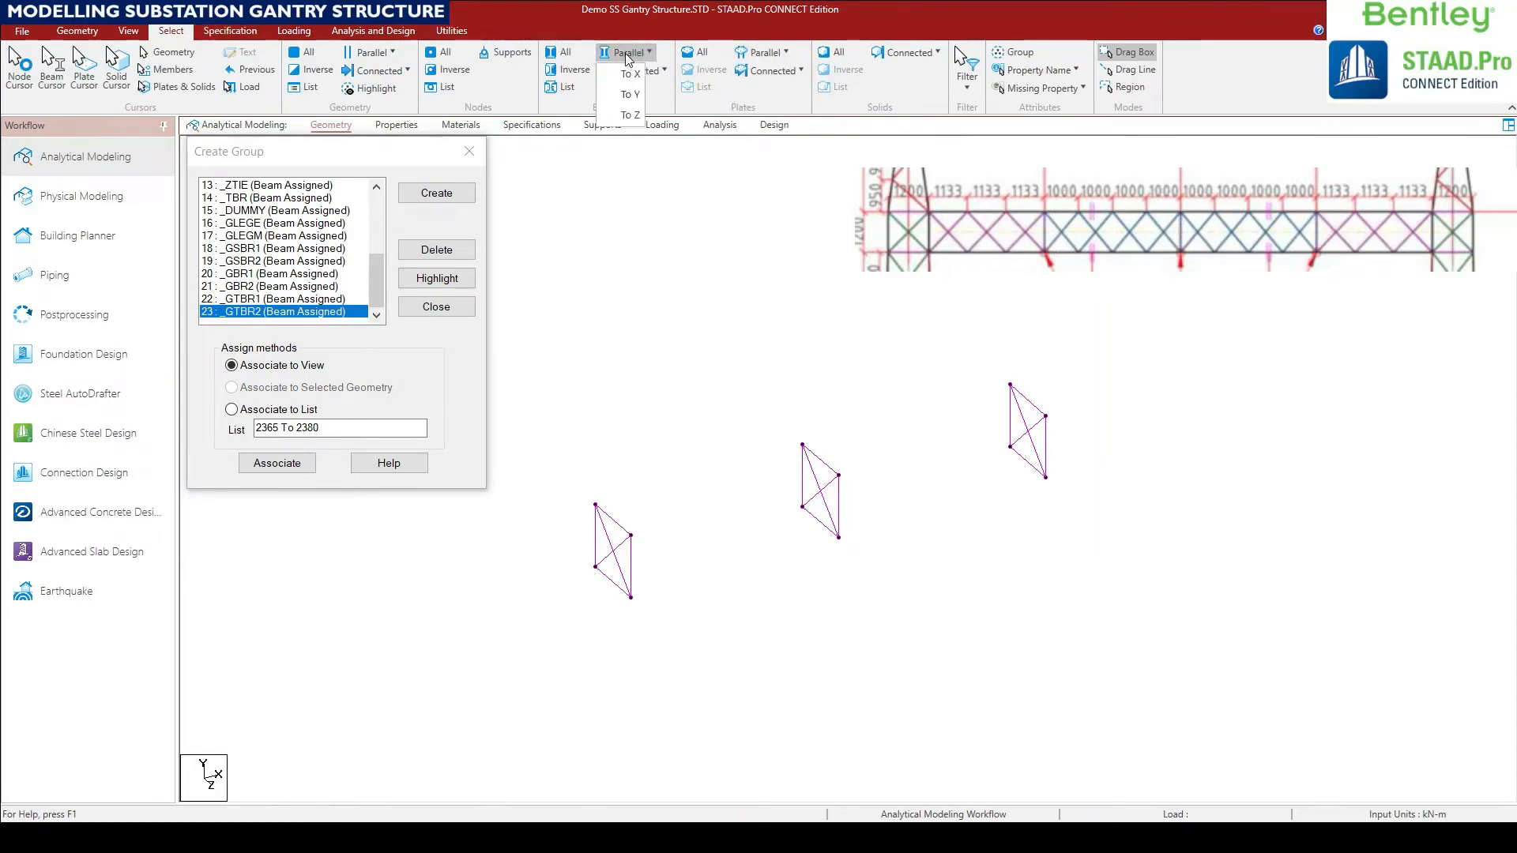
click(630, 95)
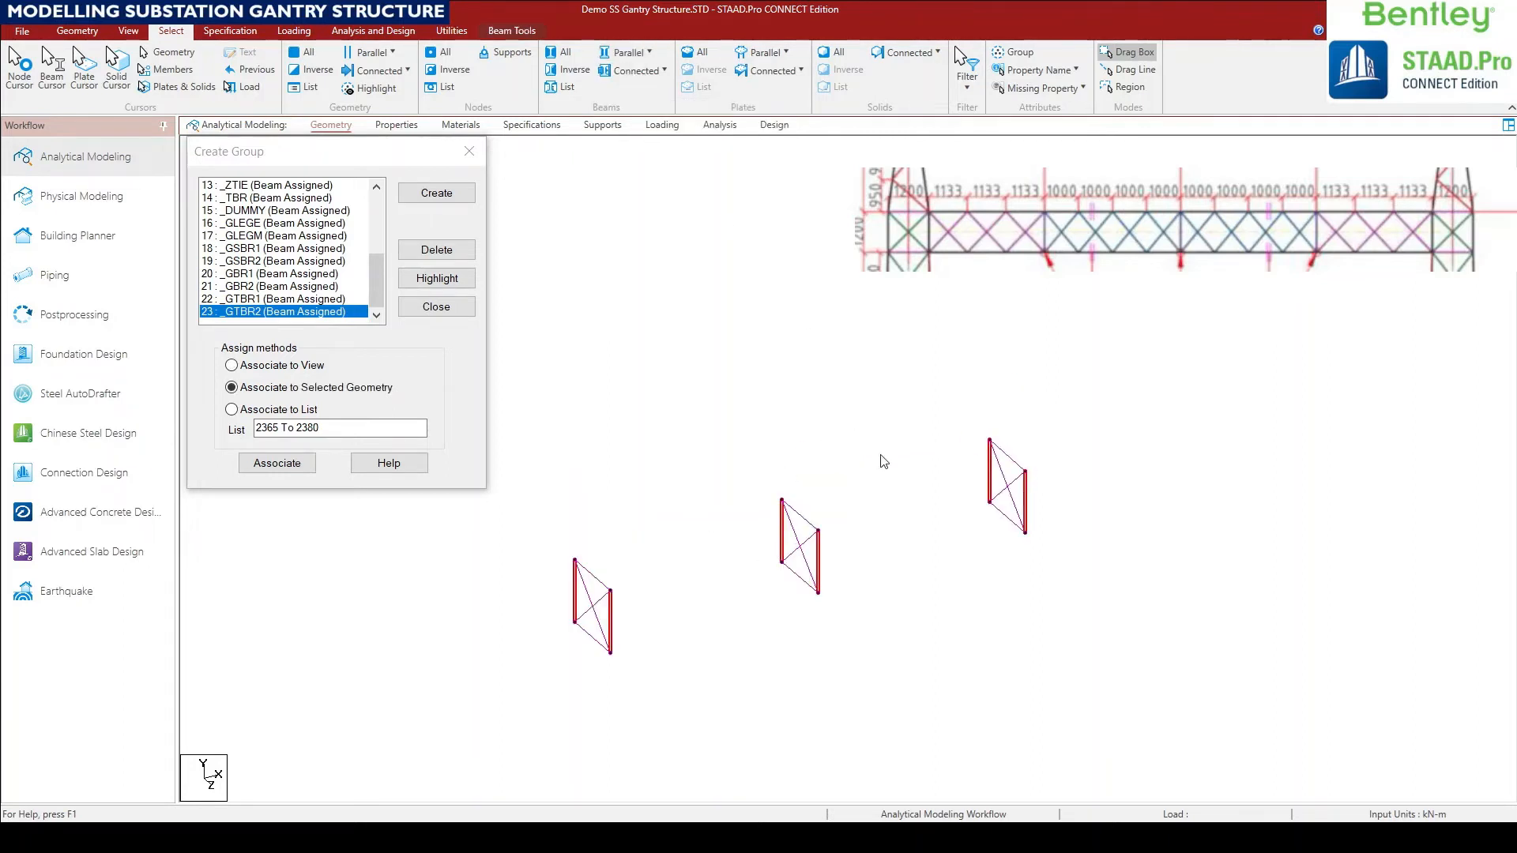
click(439, 194)
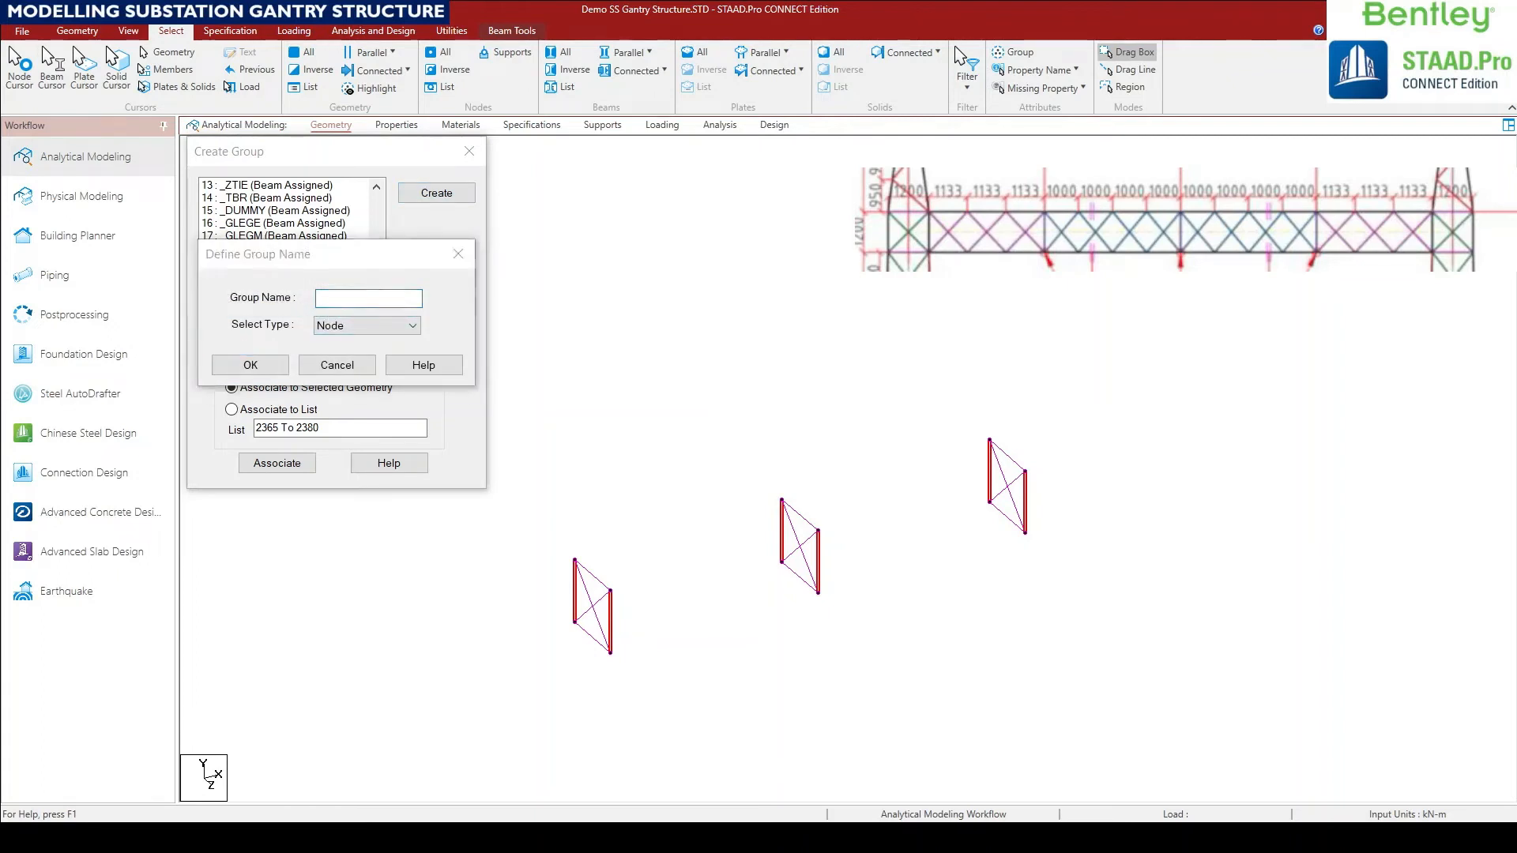
click(336, 297)
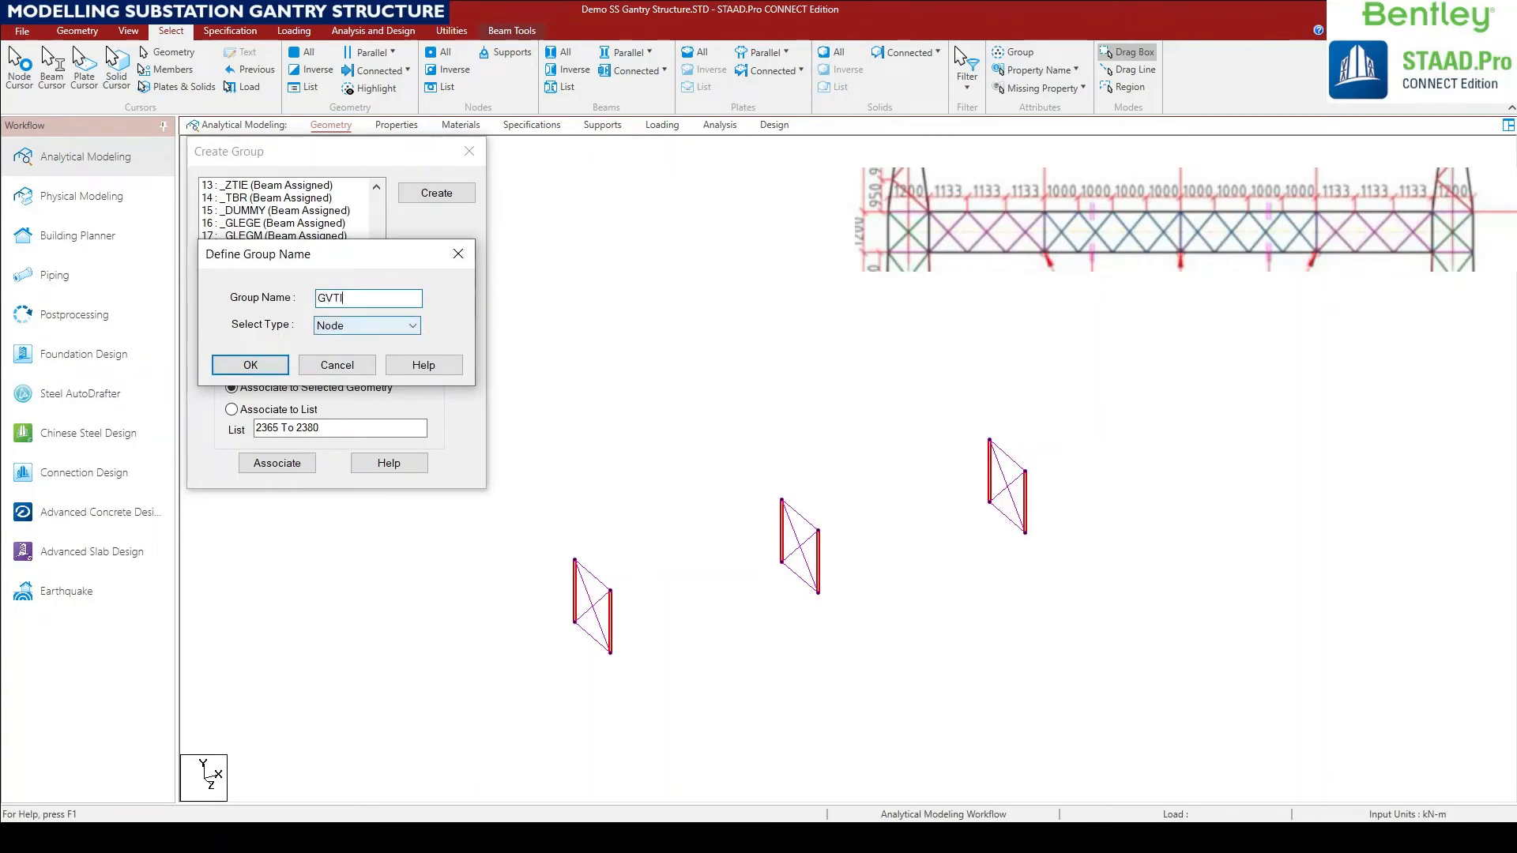
click(357, 331)
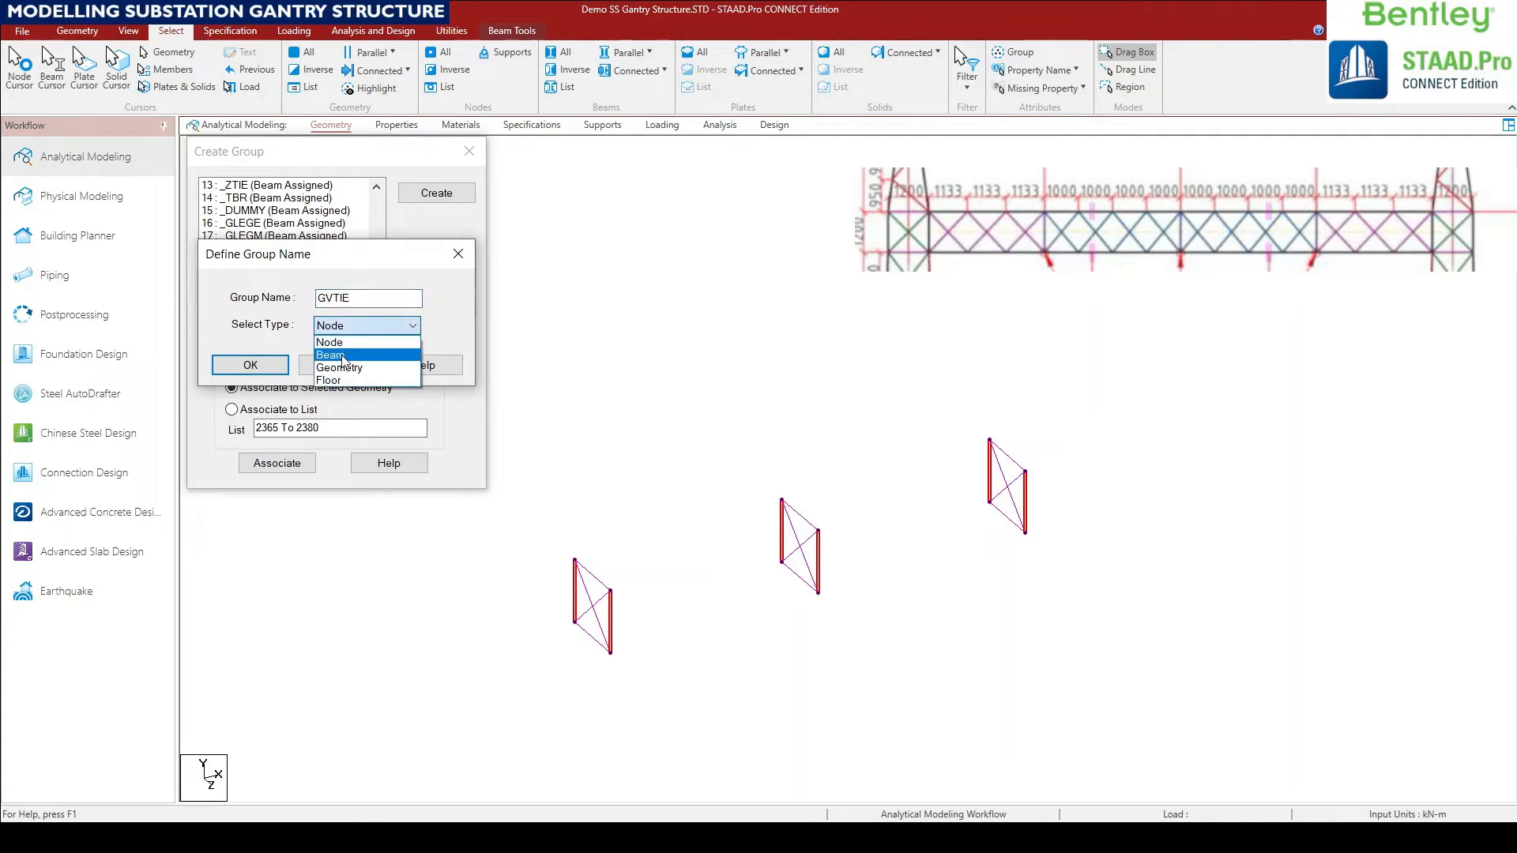
click(348, 353)
click(325, 302)
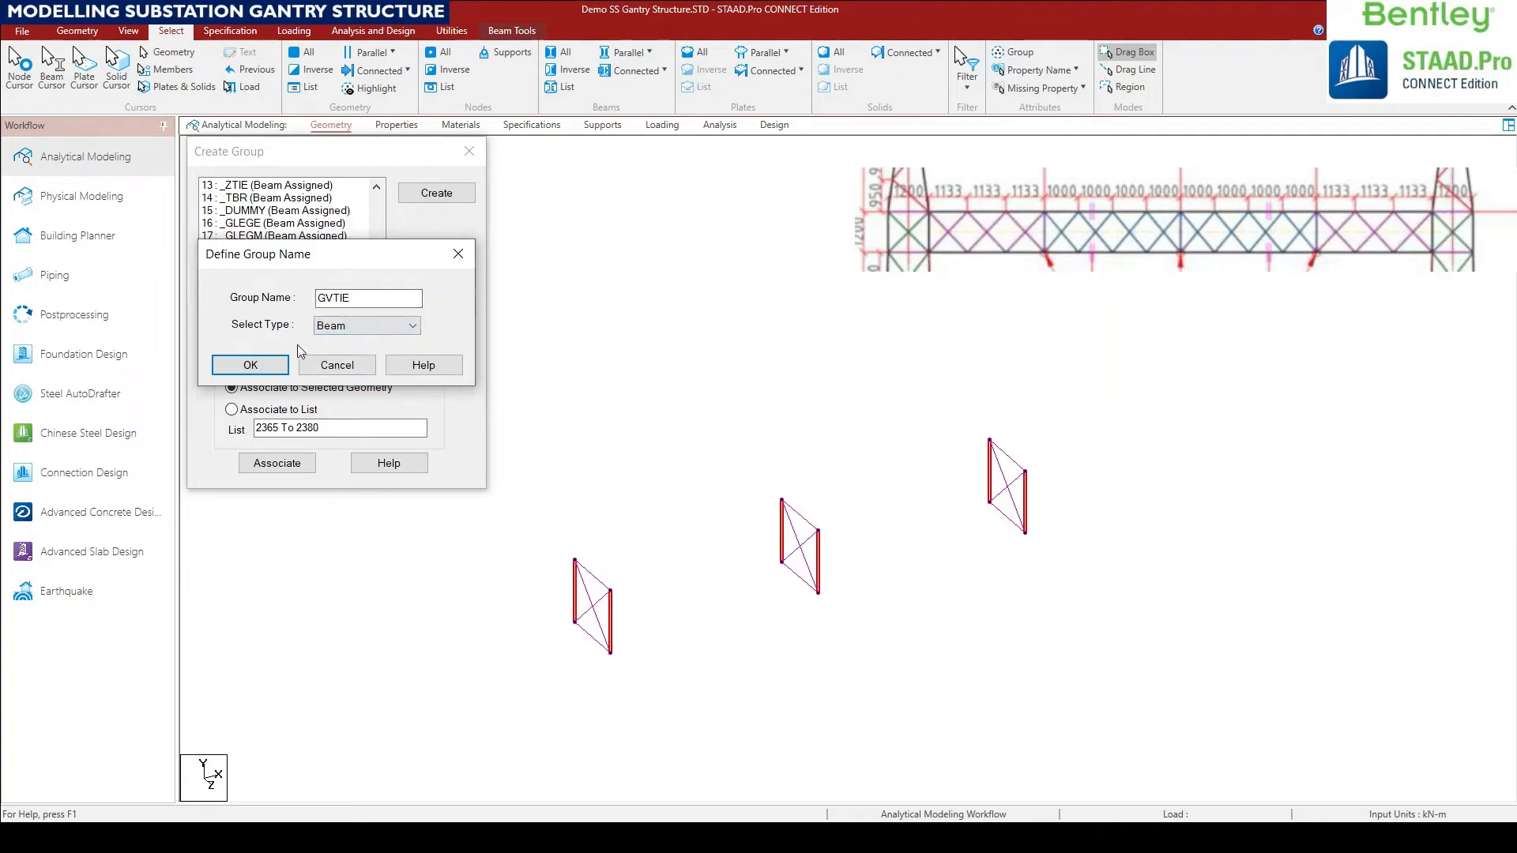
click(250, 365)
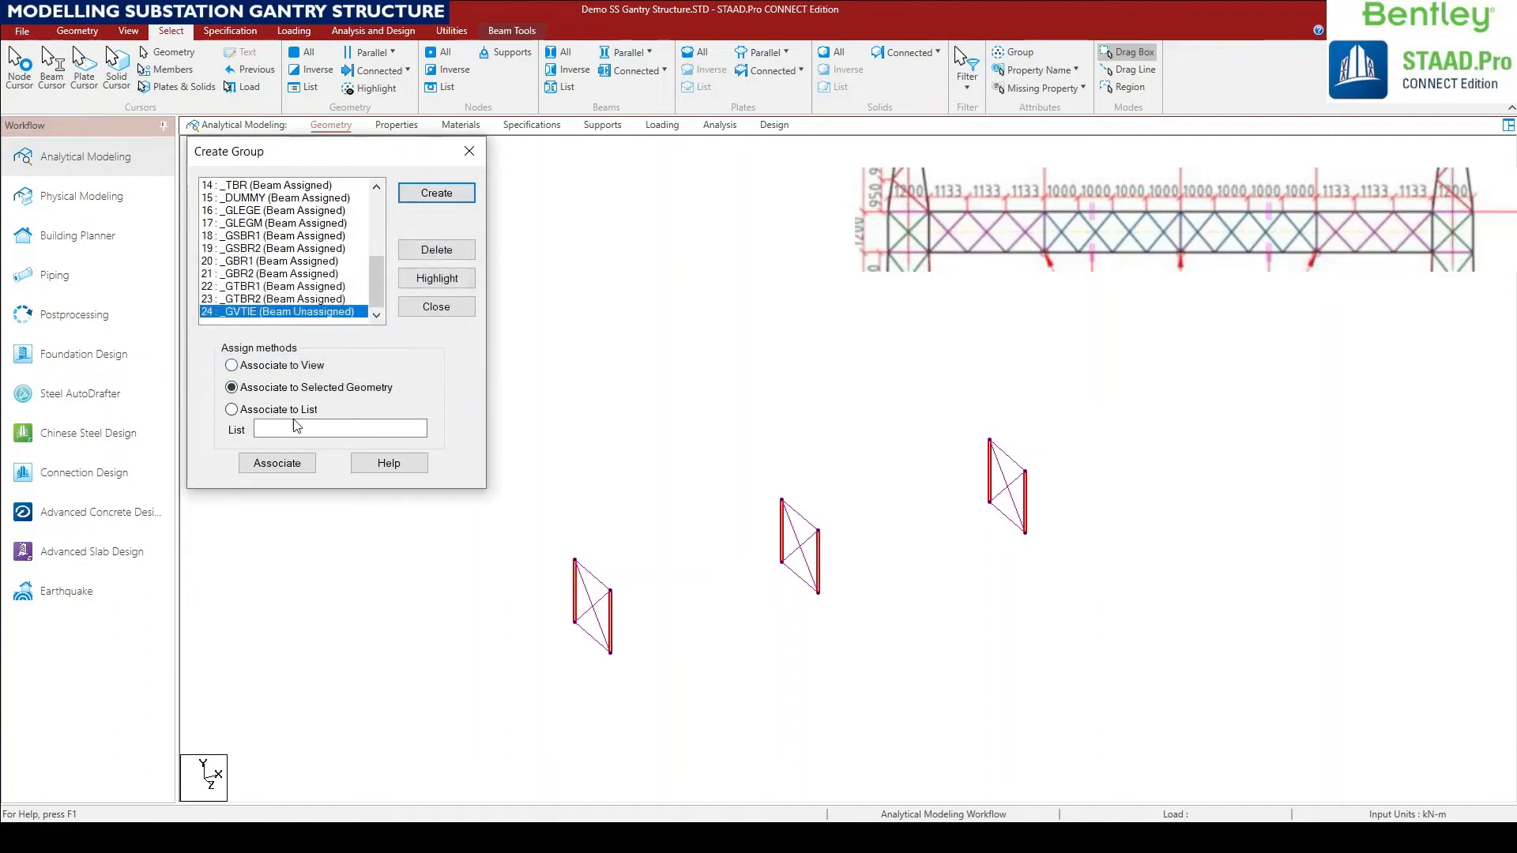
click(278, 463)
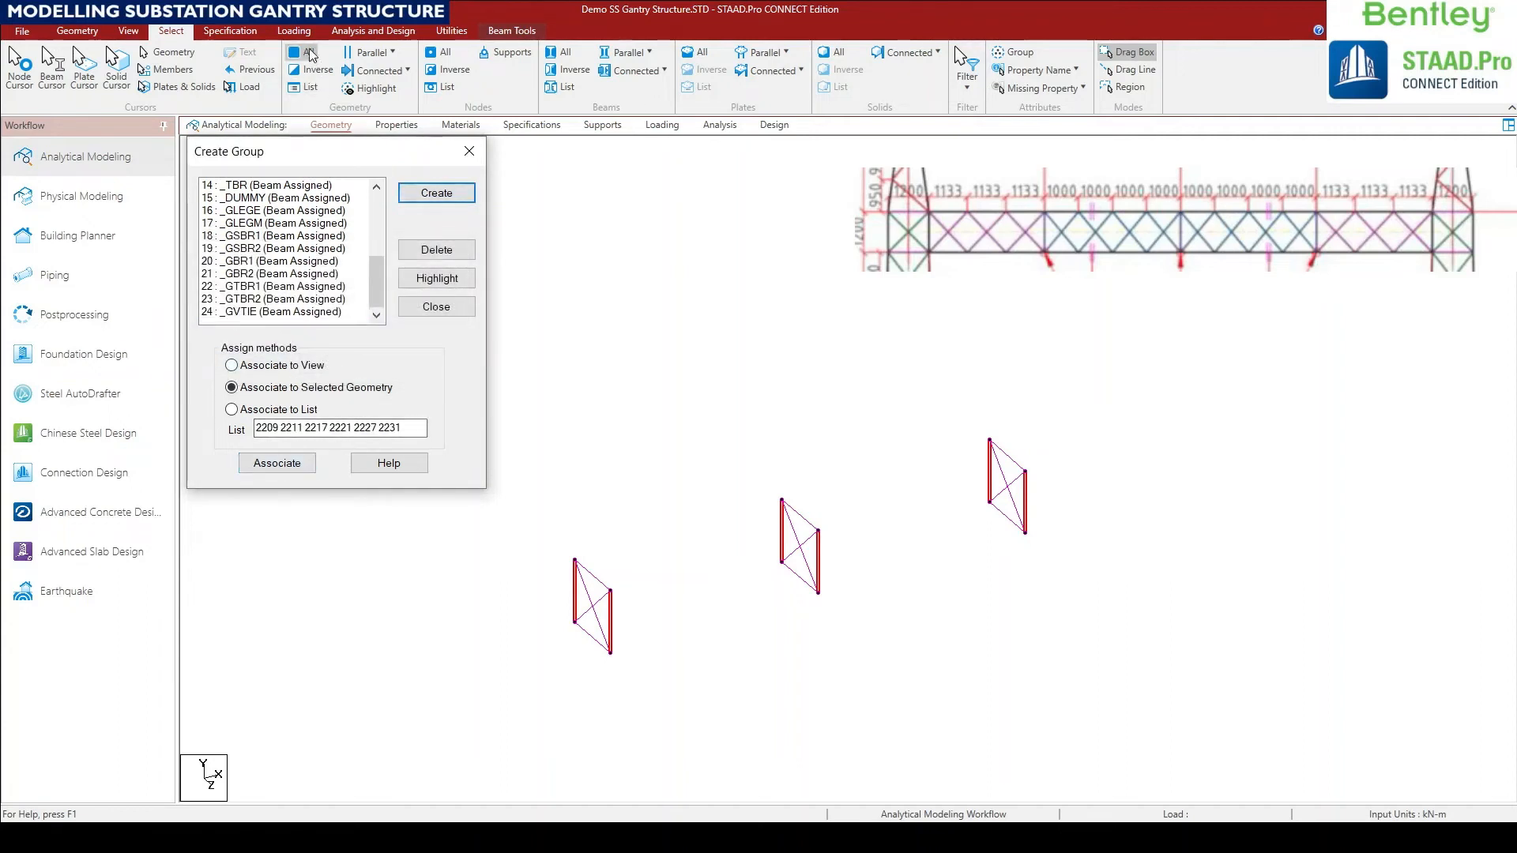
click(601, 249)
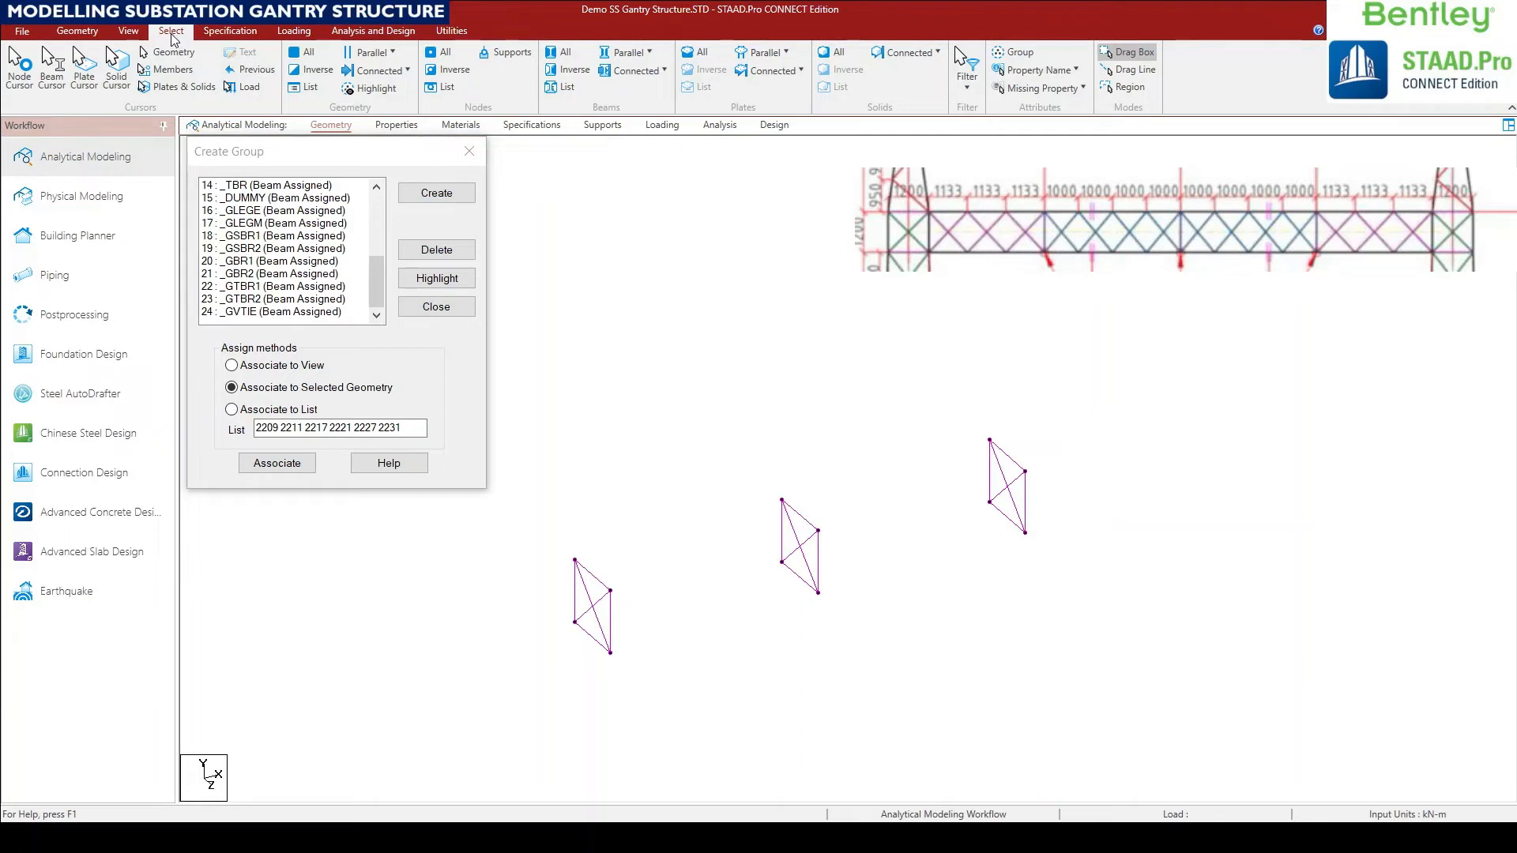
Select the horizontal members (parallel to Z) of the three cross-frames and associate them with a new Beam group named GHTIE.
click(636, 53)
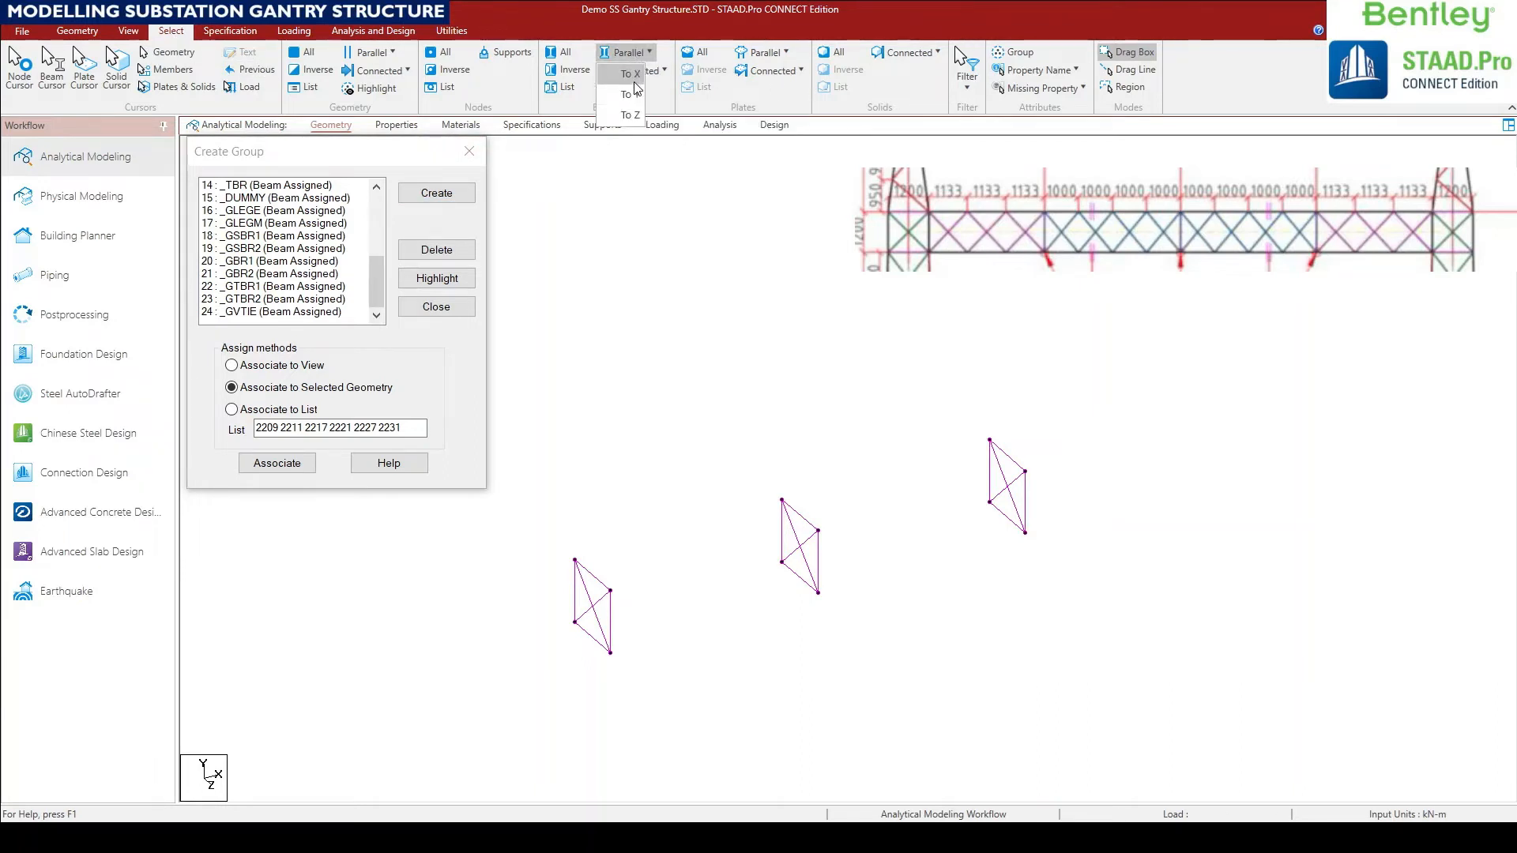
click(631, 97)
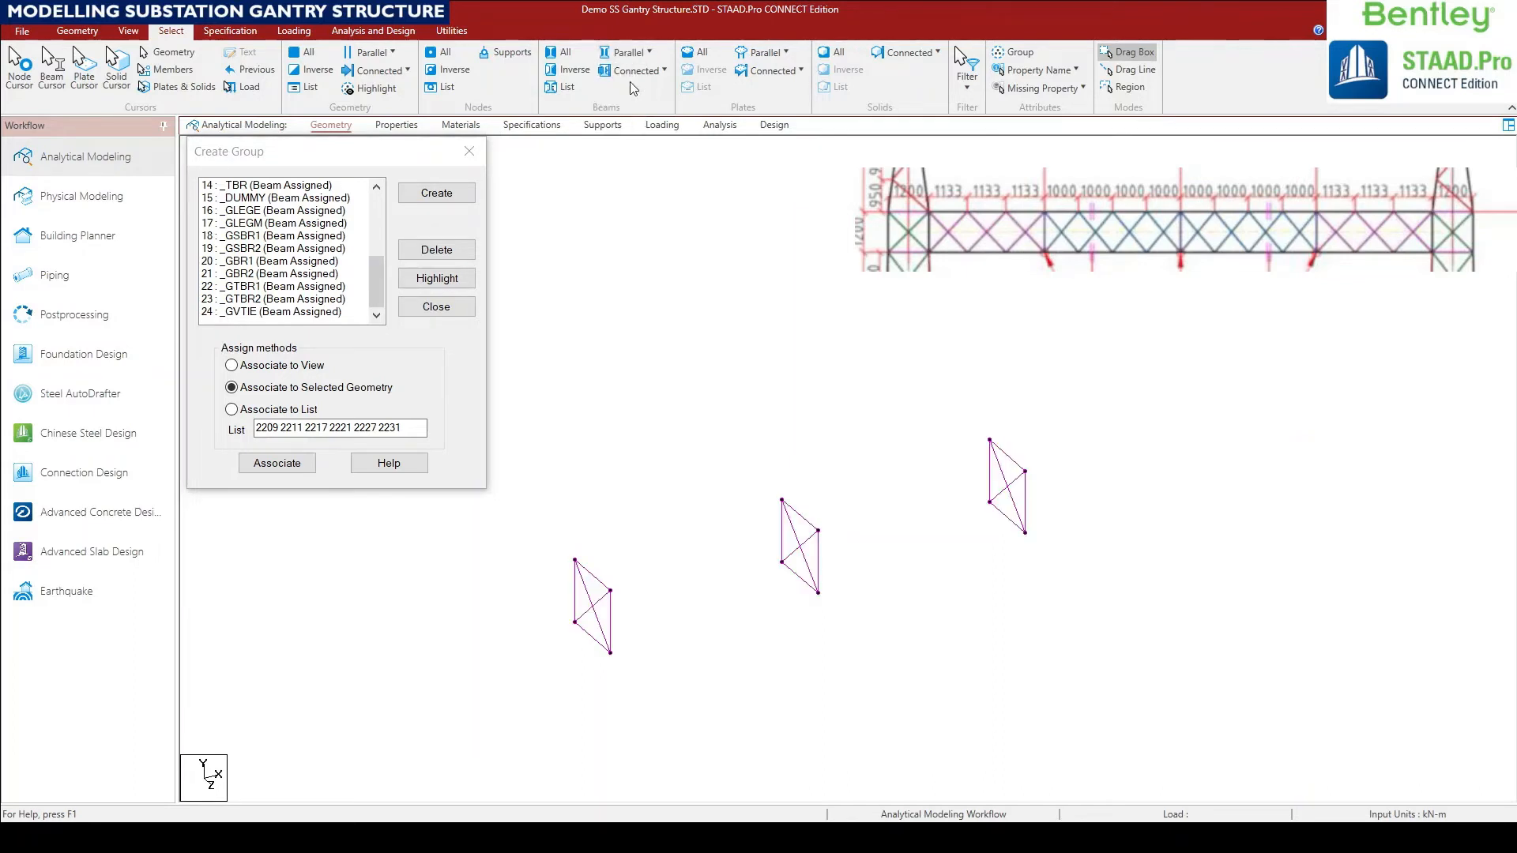
click(637, 53)
click(631, 98)
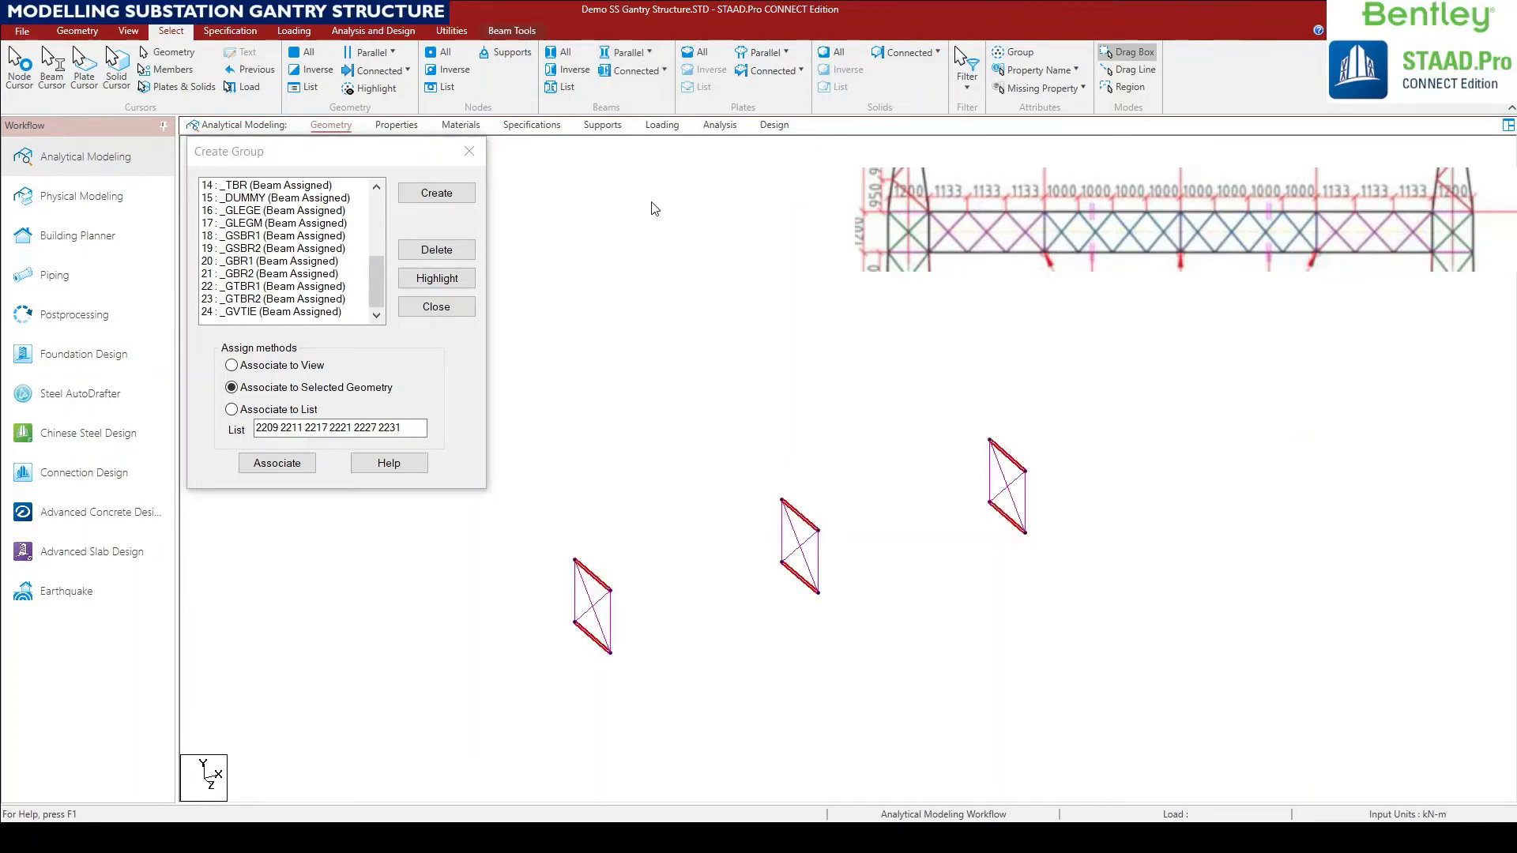
click(434, 194)
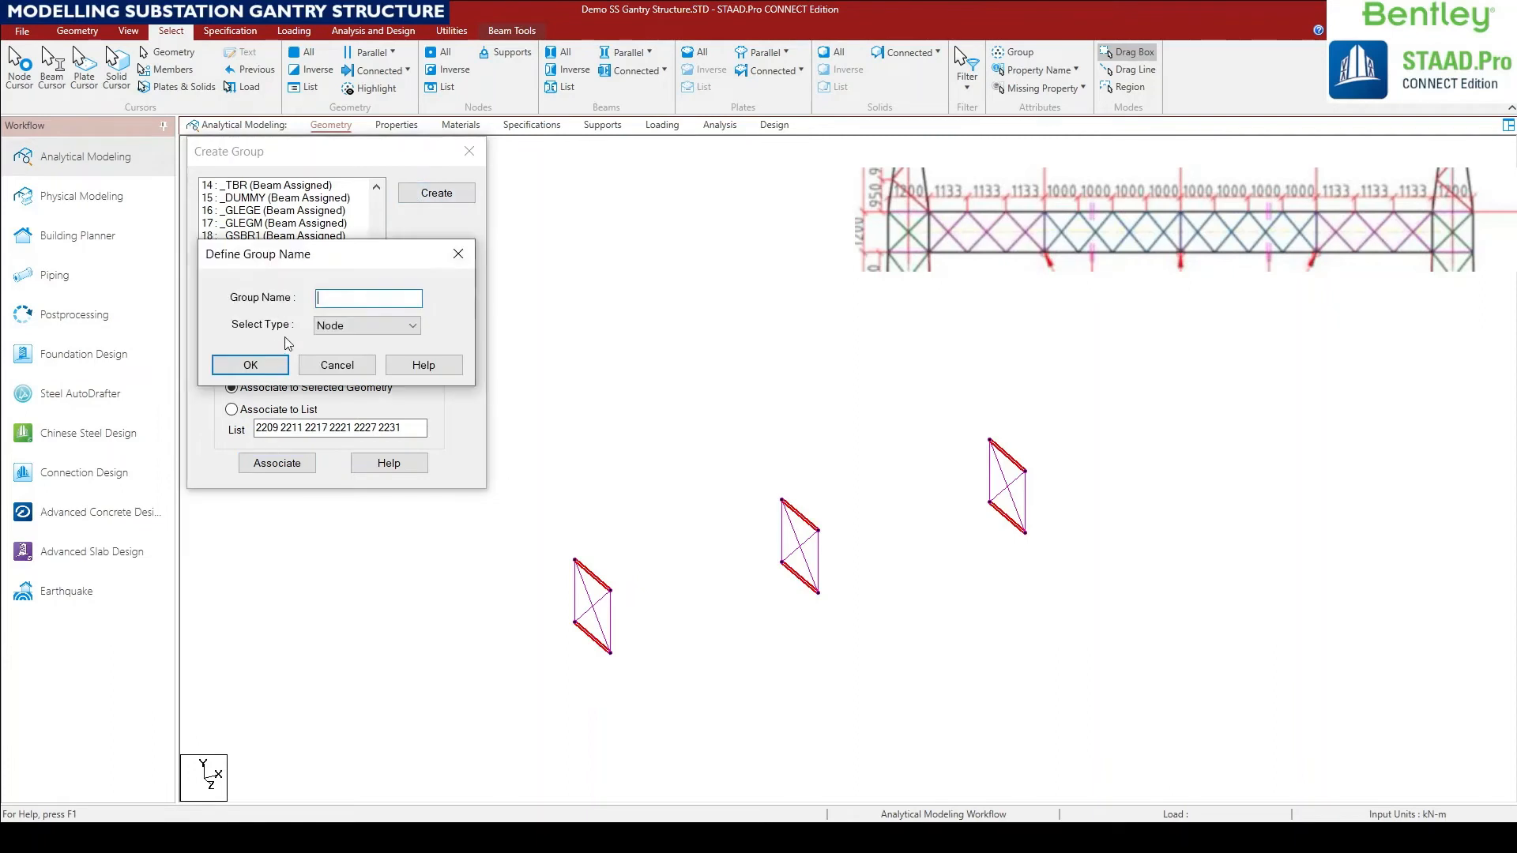
text(GHTIE)
click(373, 330)
click(360, 350)
click(250, 365)
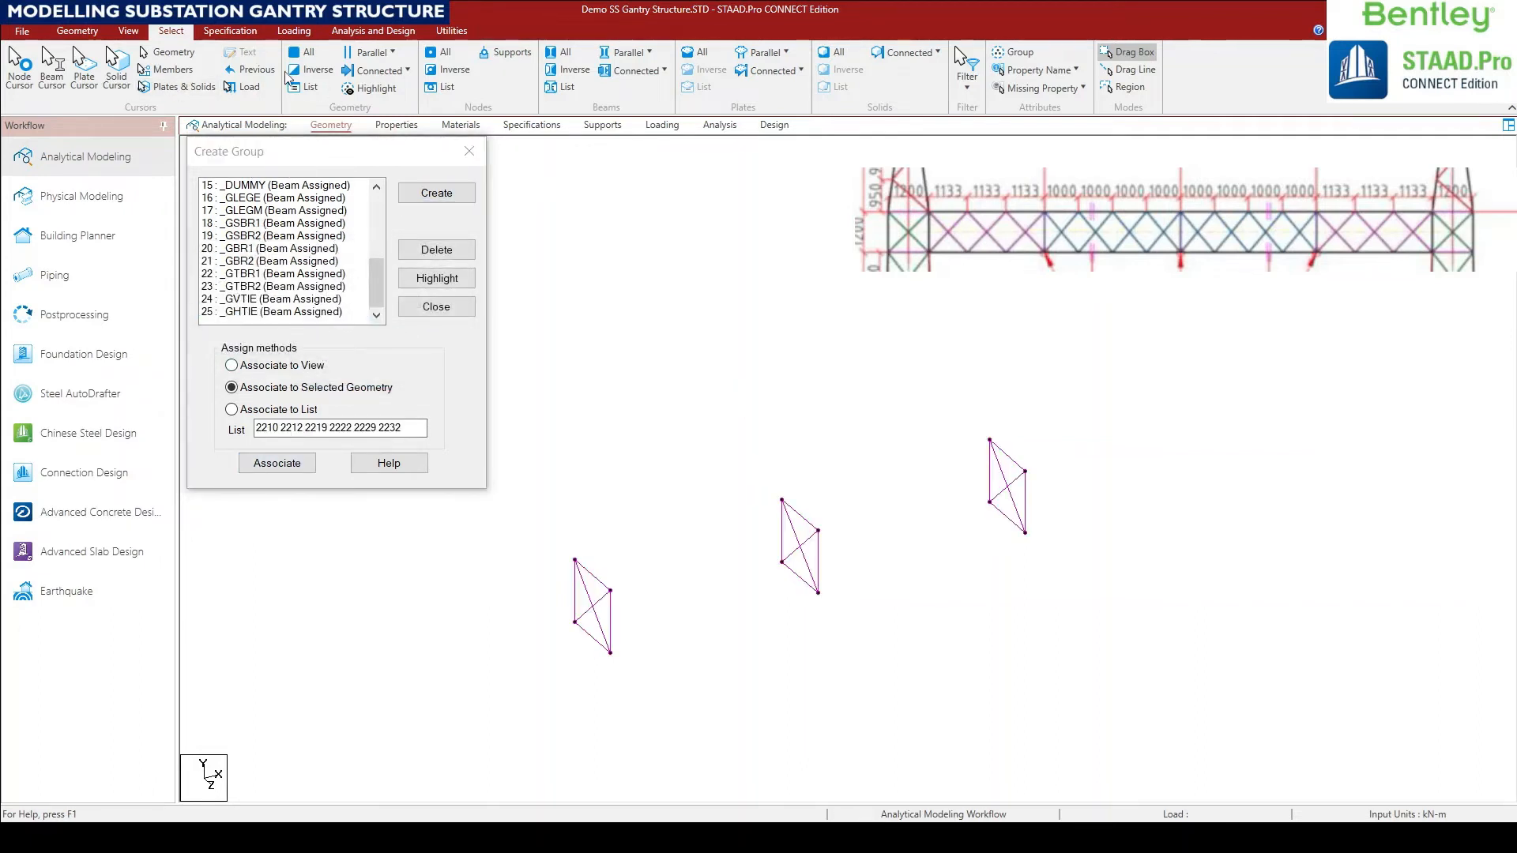
Select the diagonals of the three cross-frames in side view and associate them with a new Beam group named GBR.
click(128, 31)
click(305, 73)
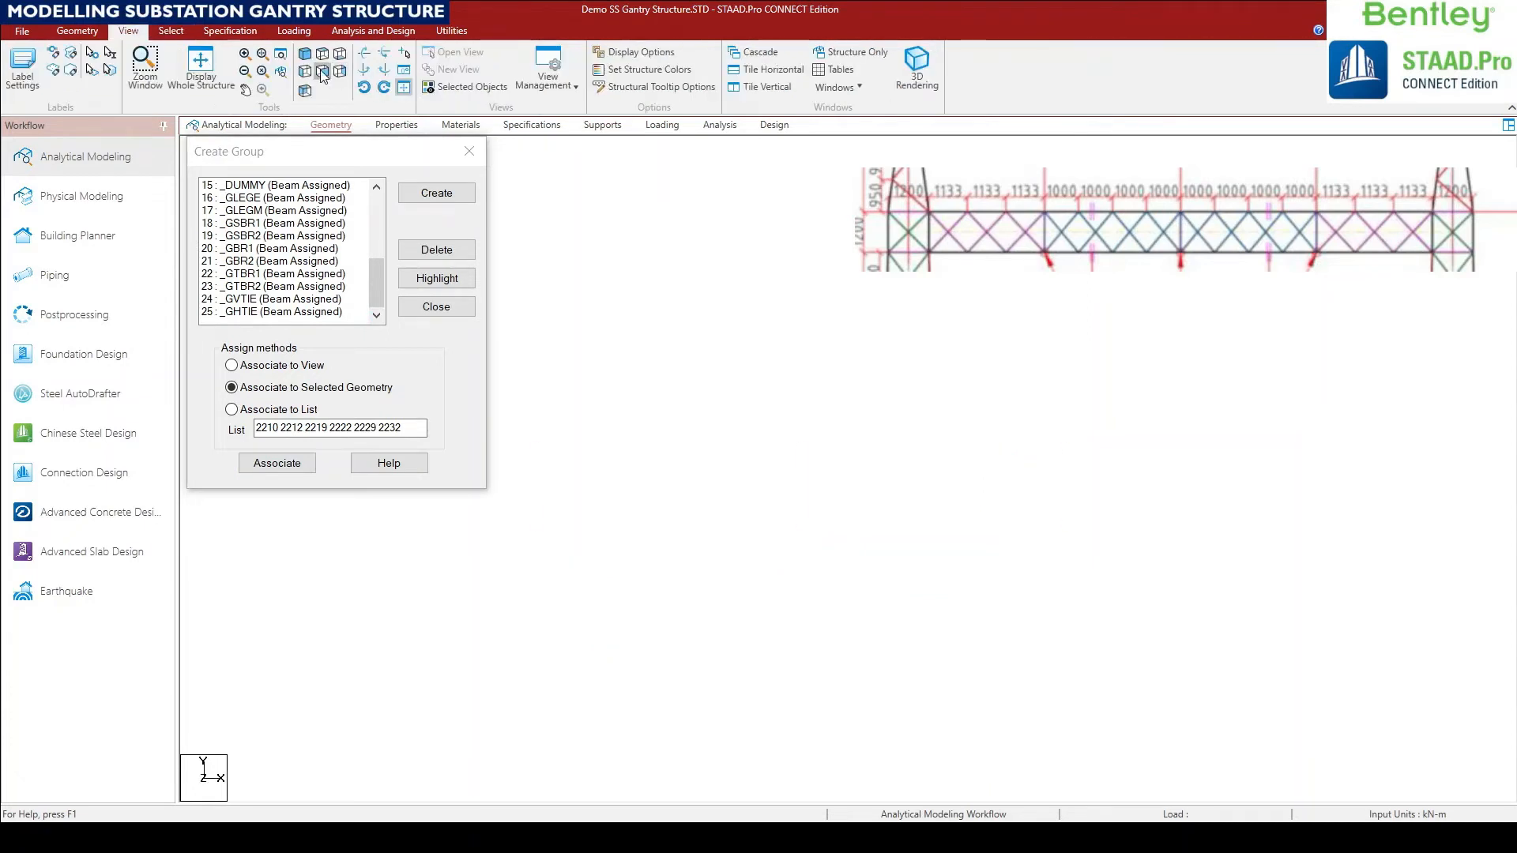
click(305, 90)
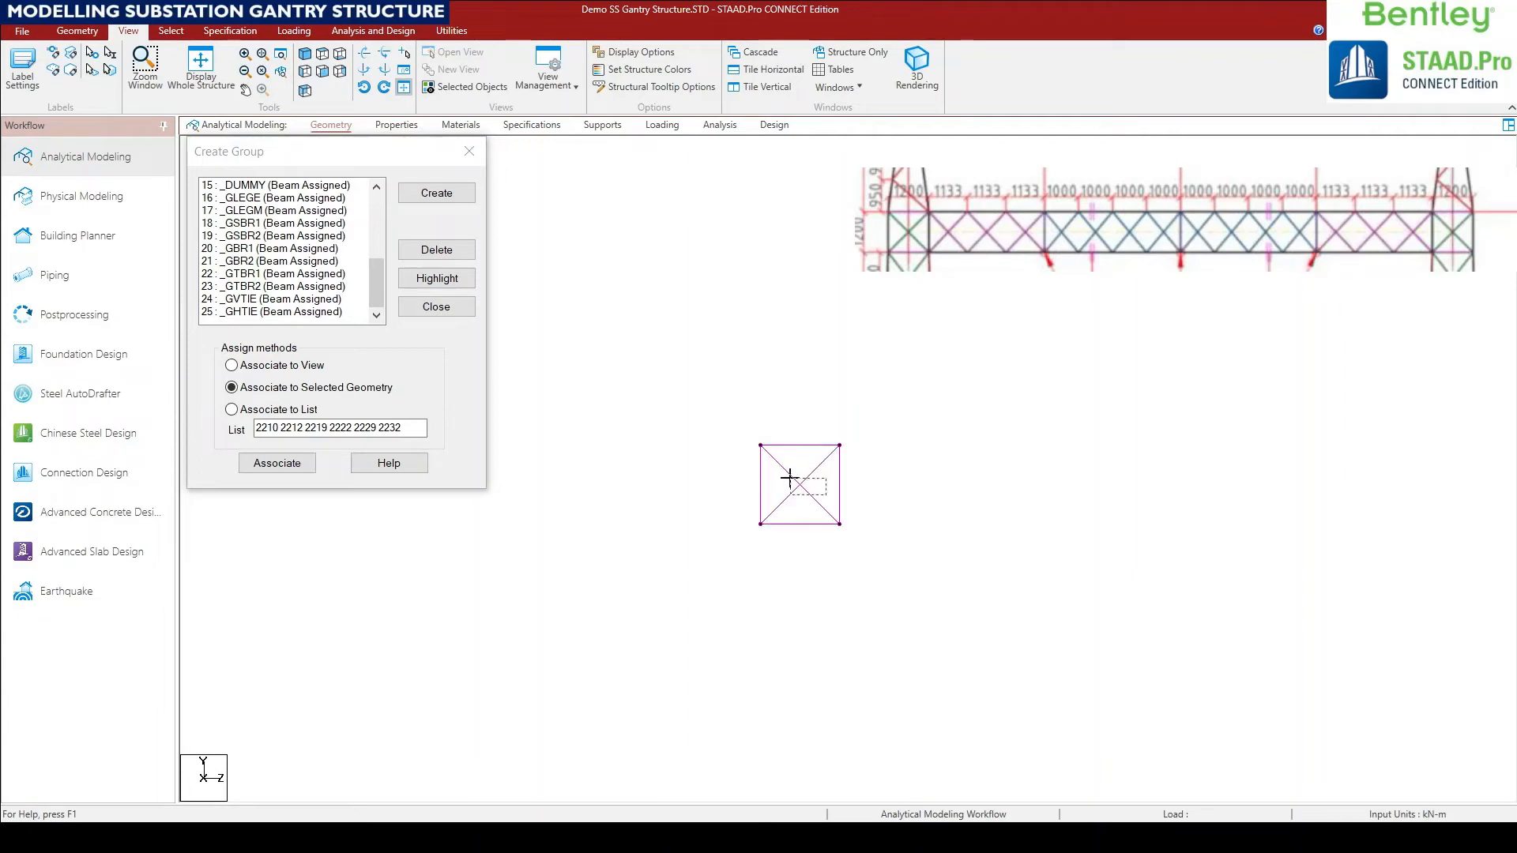
drag(772, 443, 864, 530)
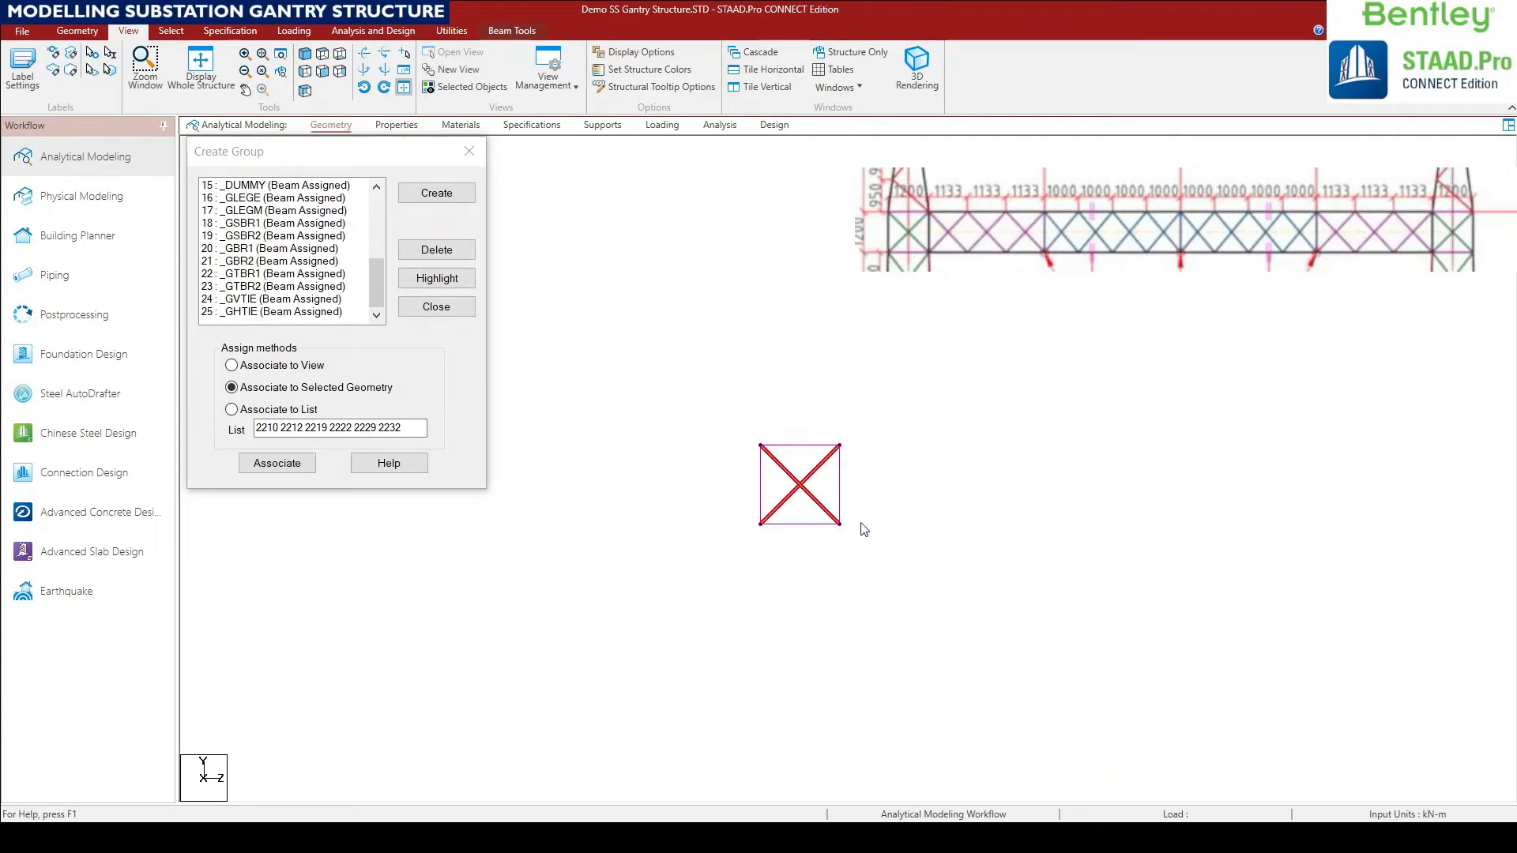
click(305, 53)
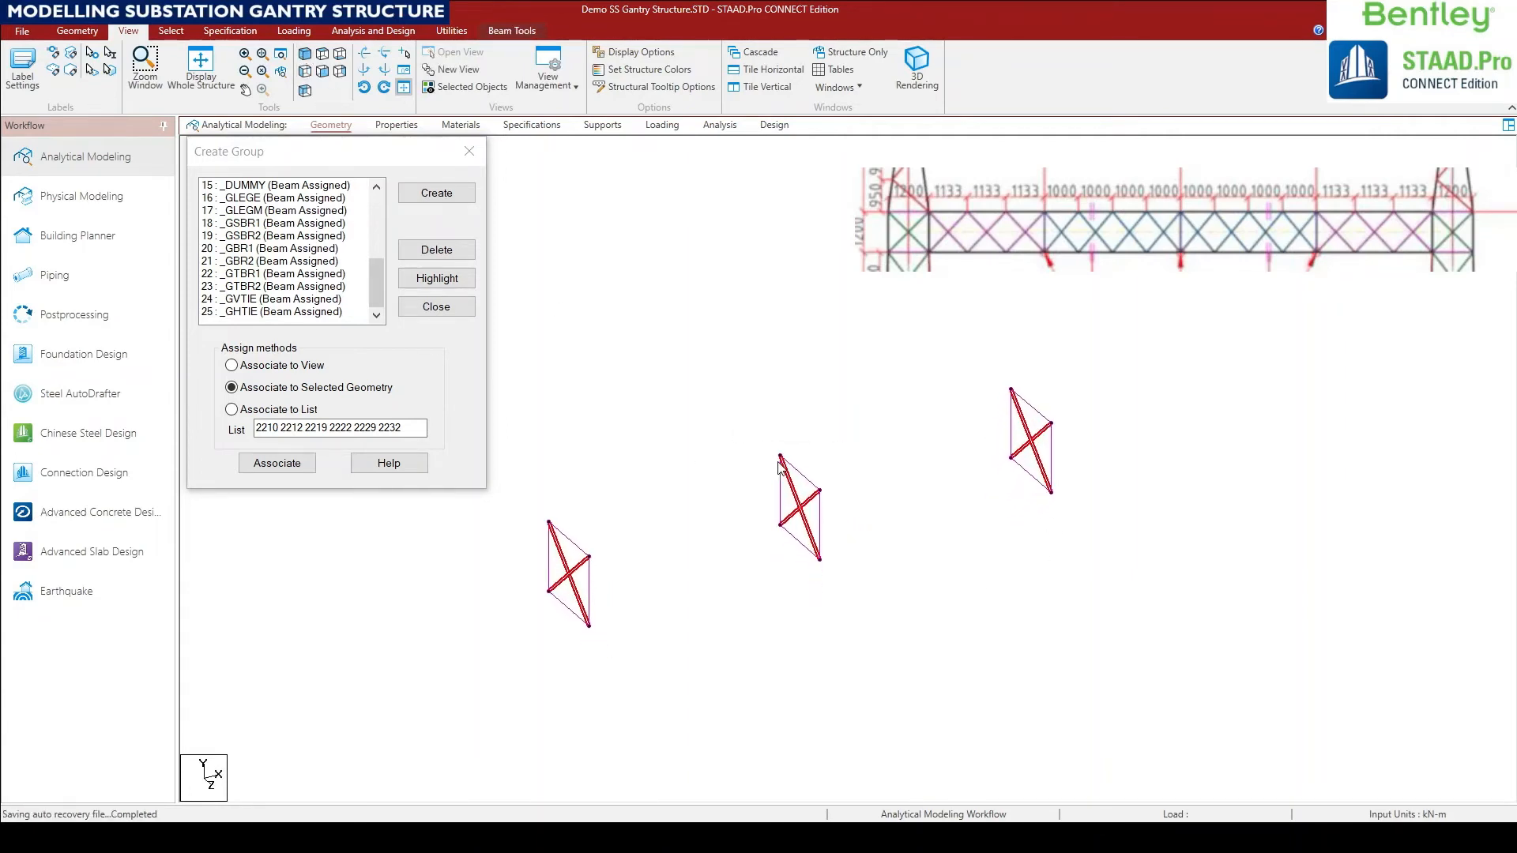
click(444, 193)
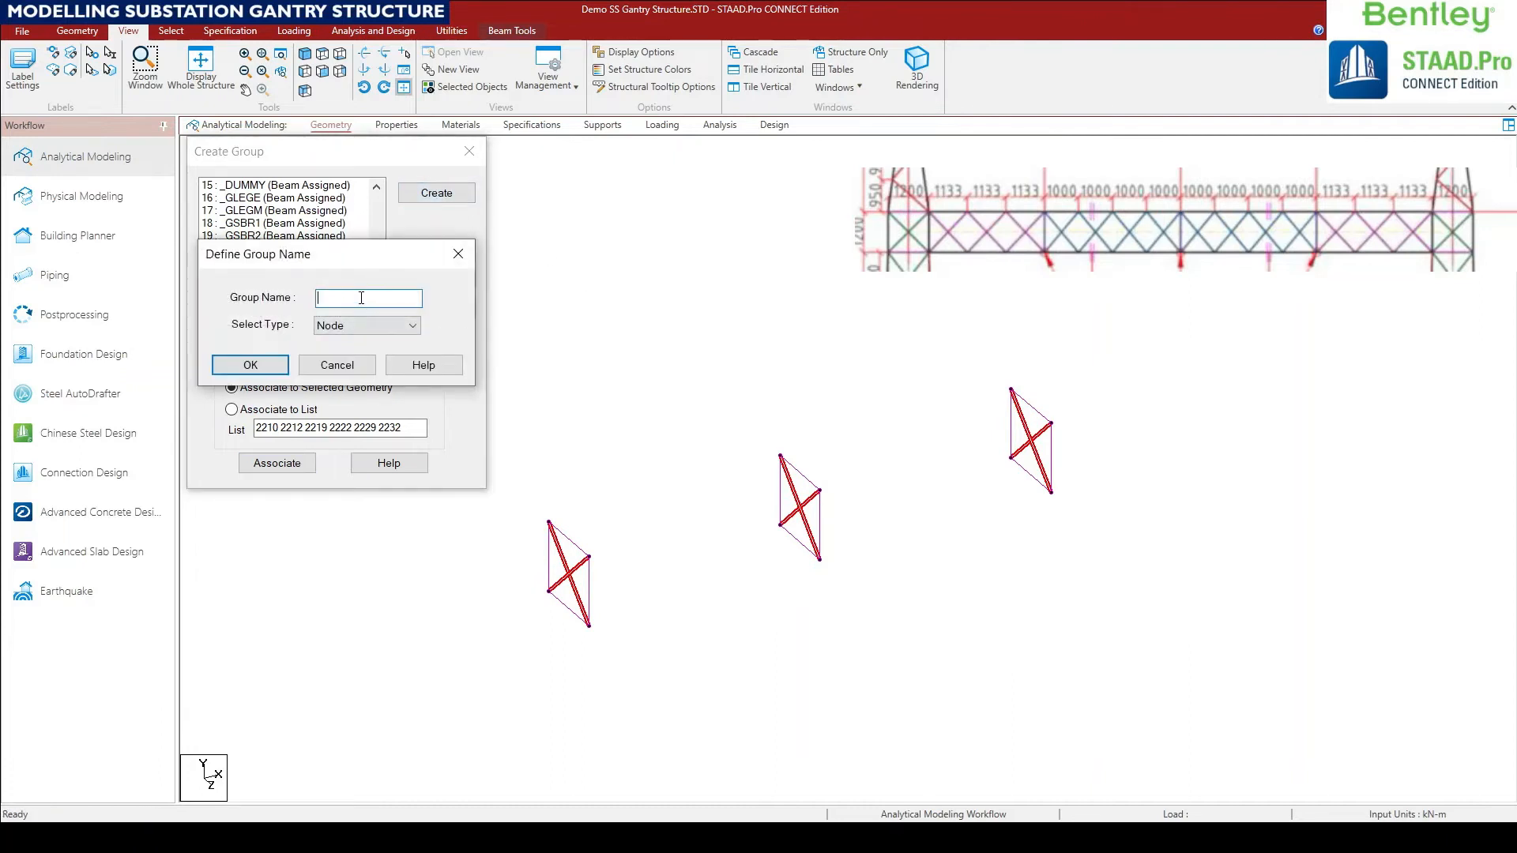
text(GBR)
click(362, 325)
click(348, 354)
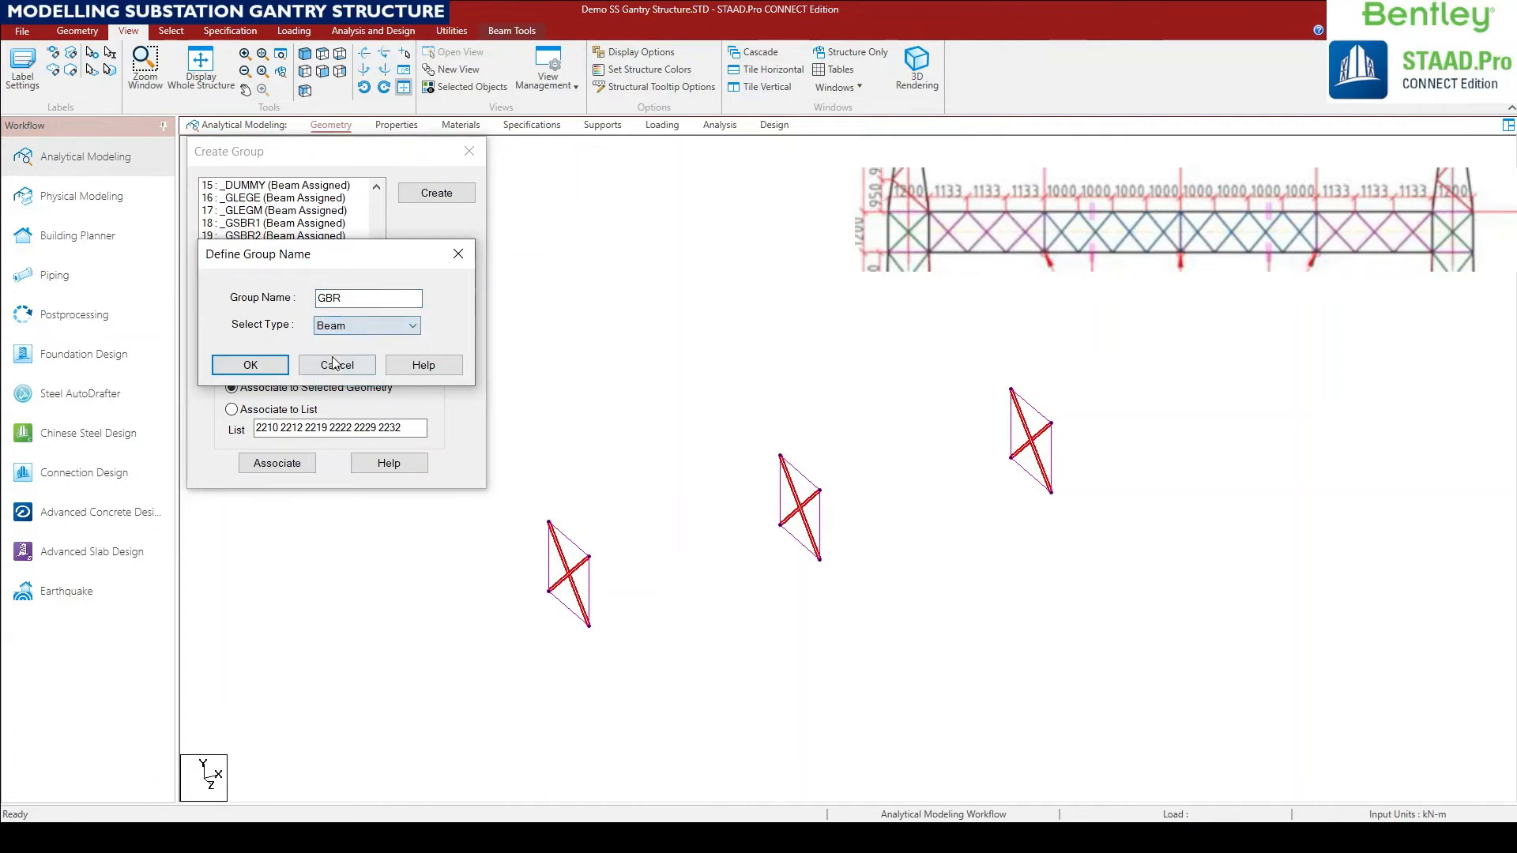
click(250, 365)
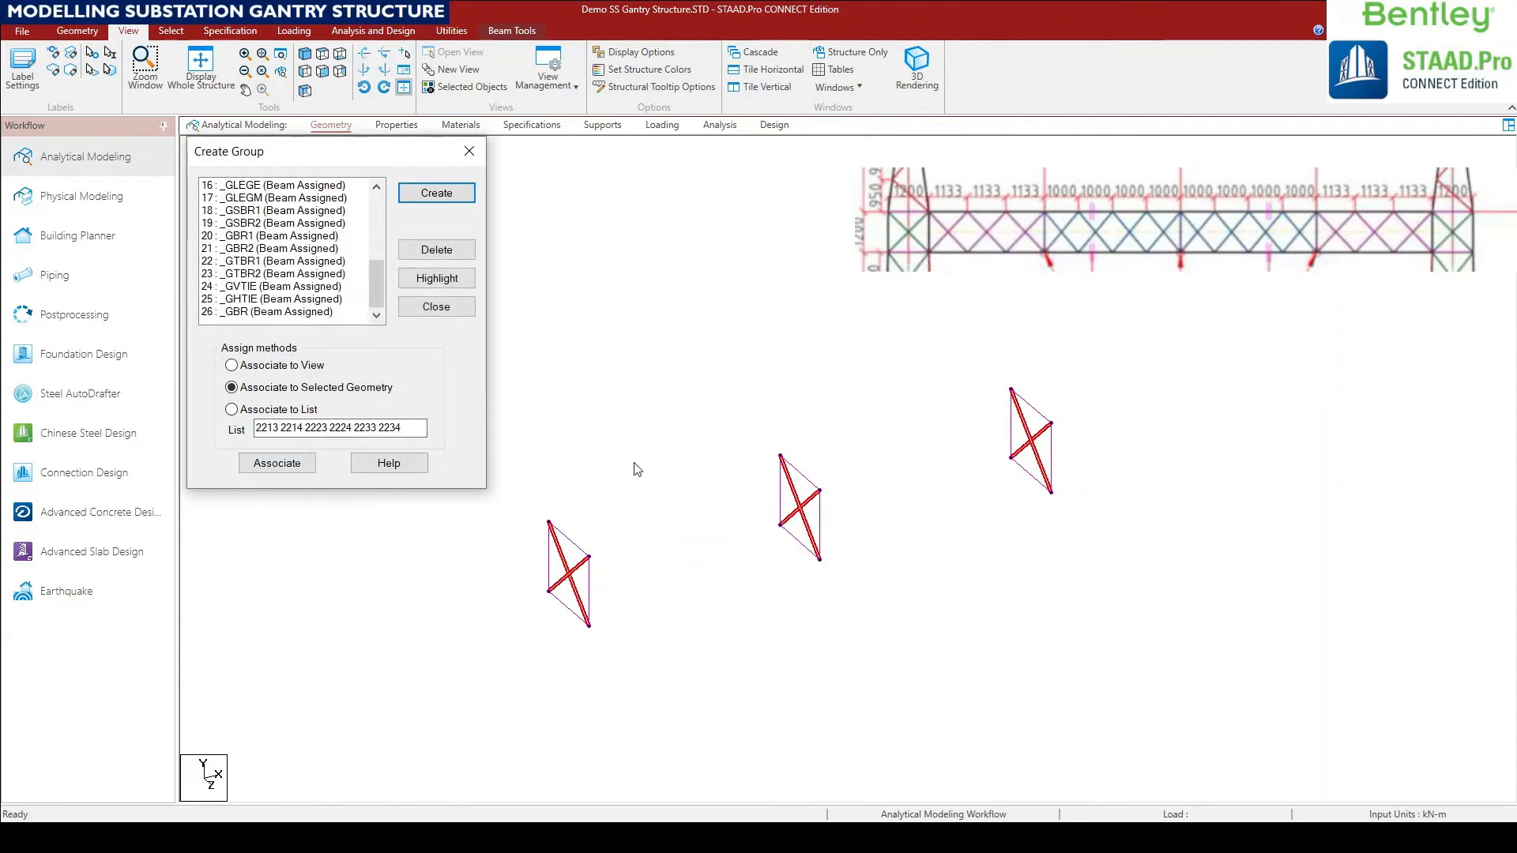
Check the DUMMY group's member list, then display the whole structure and close the group definitions.
mouse_move(373, 276)
mouse_down()
mouse_move(384, 207)
mouse_move(380, 294)
mouse_move(371, 204)
mouse_move(371, 275)
mouse_move(381, 248)
mouse_up()
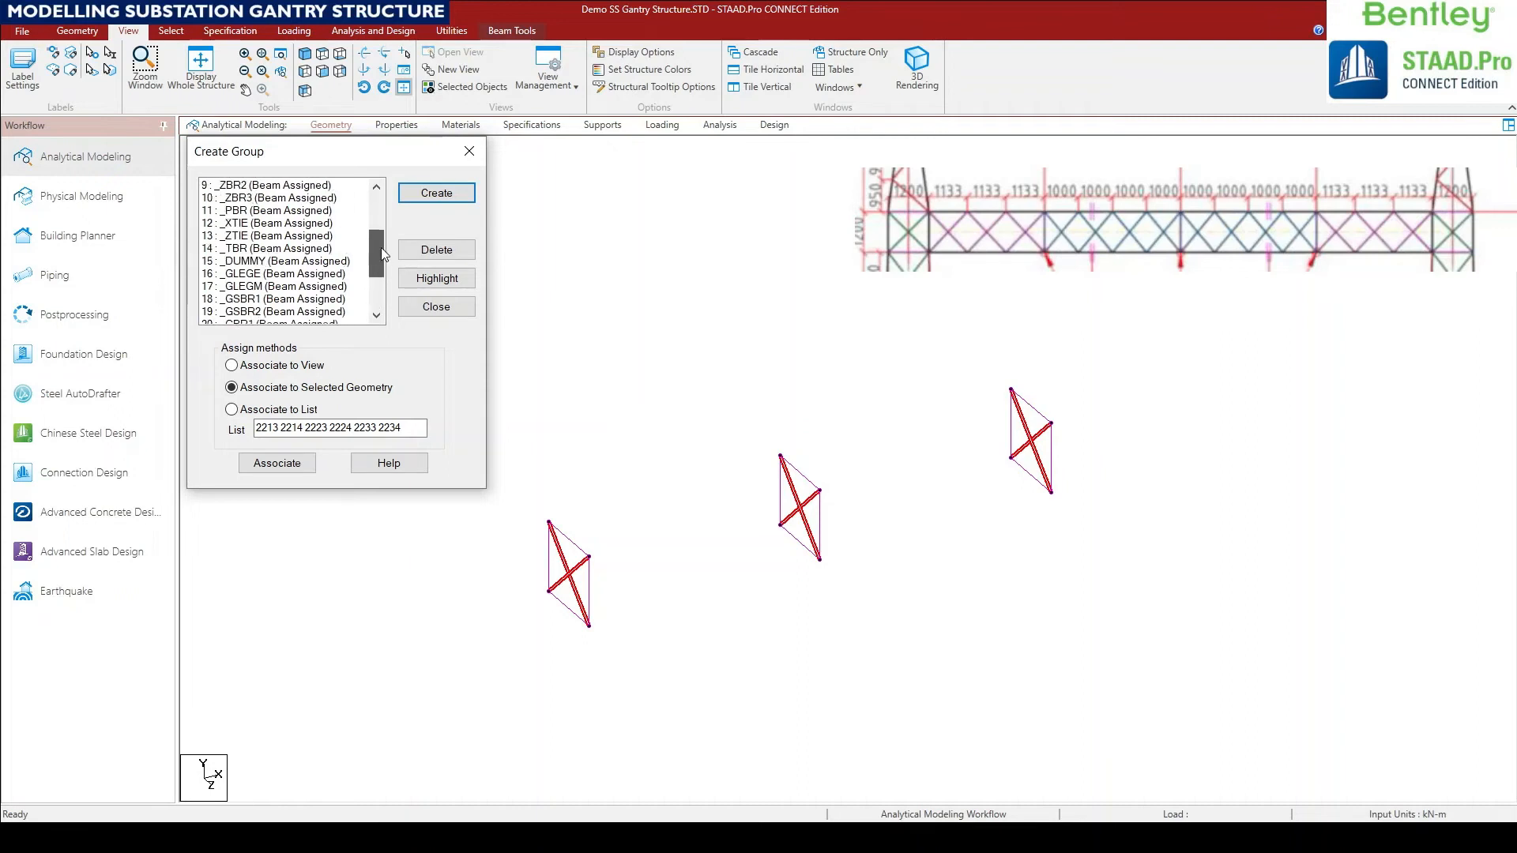
click(277, 261)
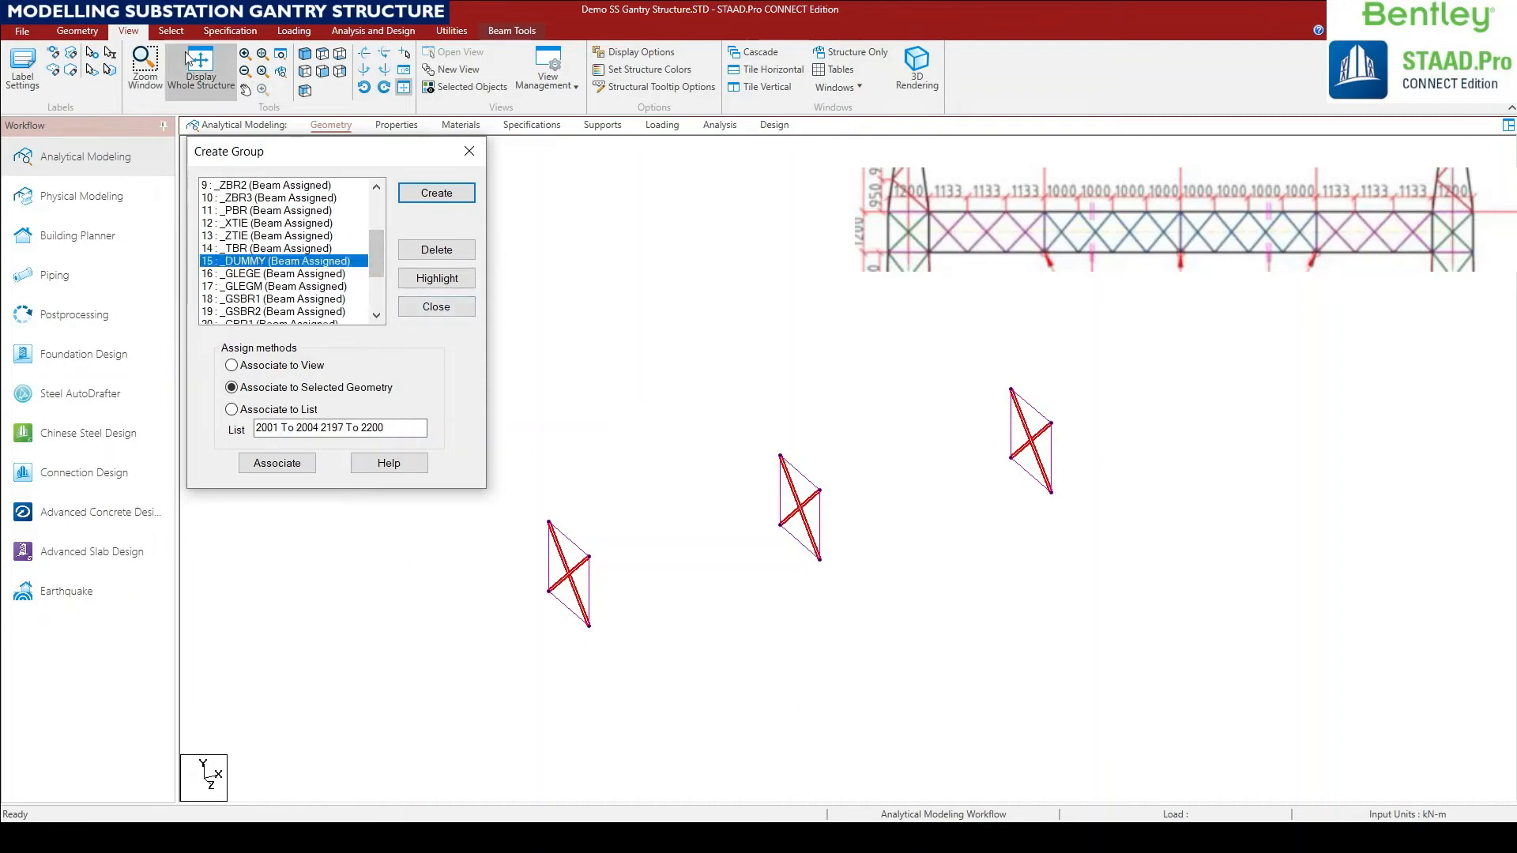
click(99, 30)
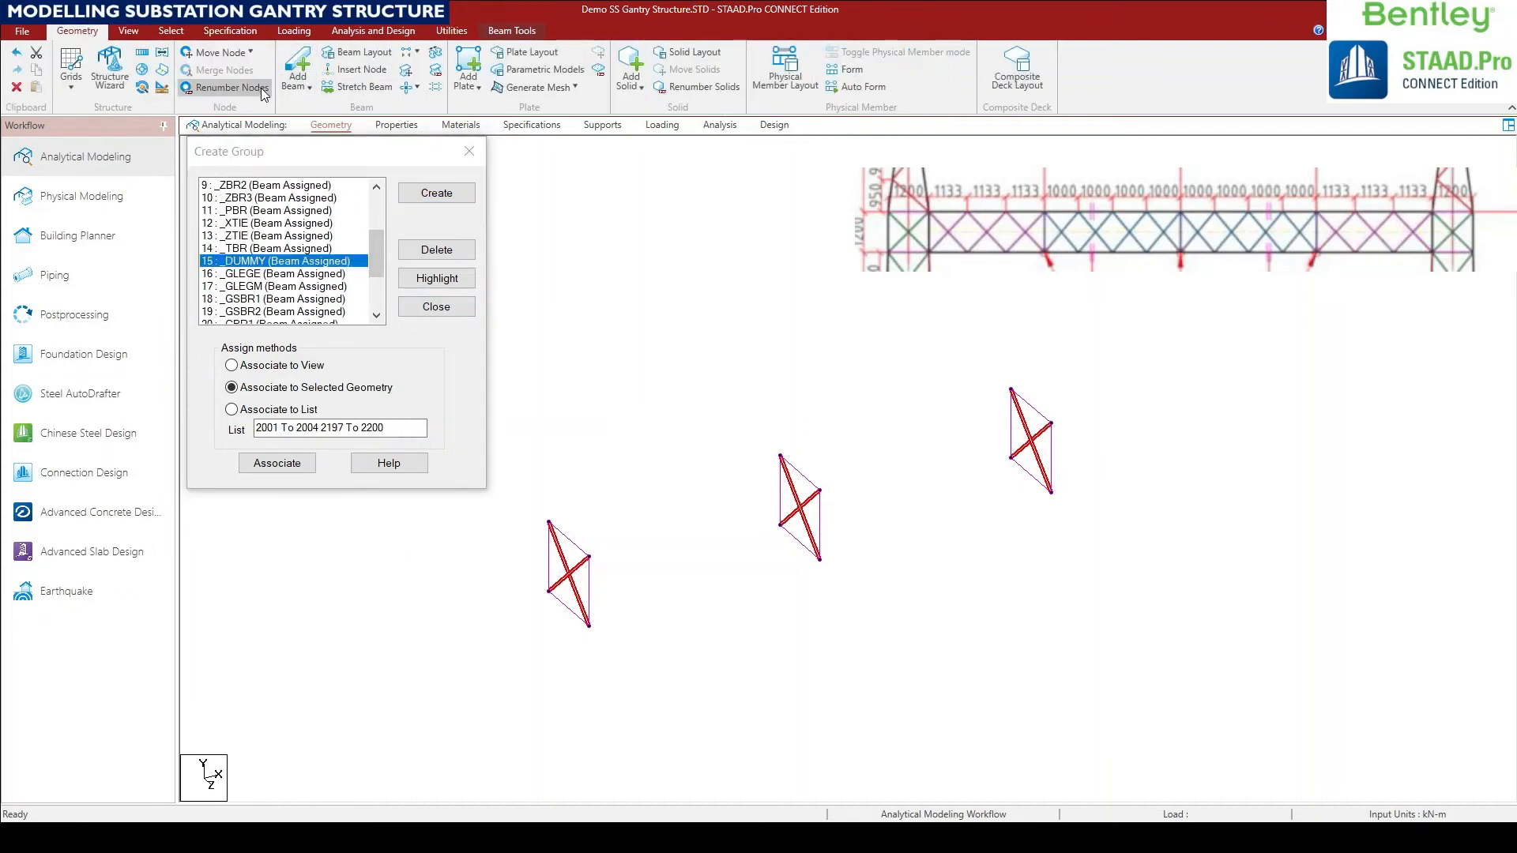
click(170, 32)
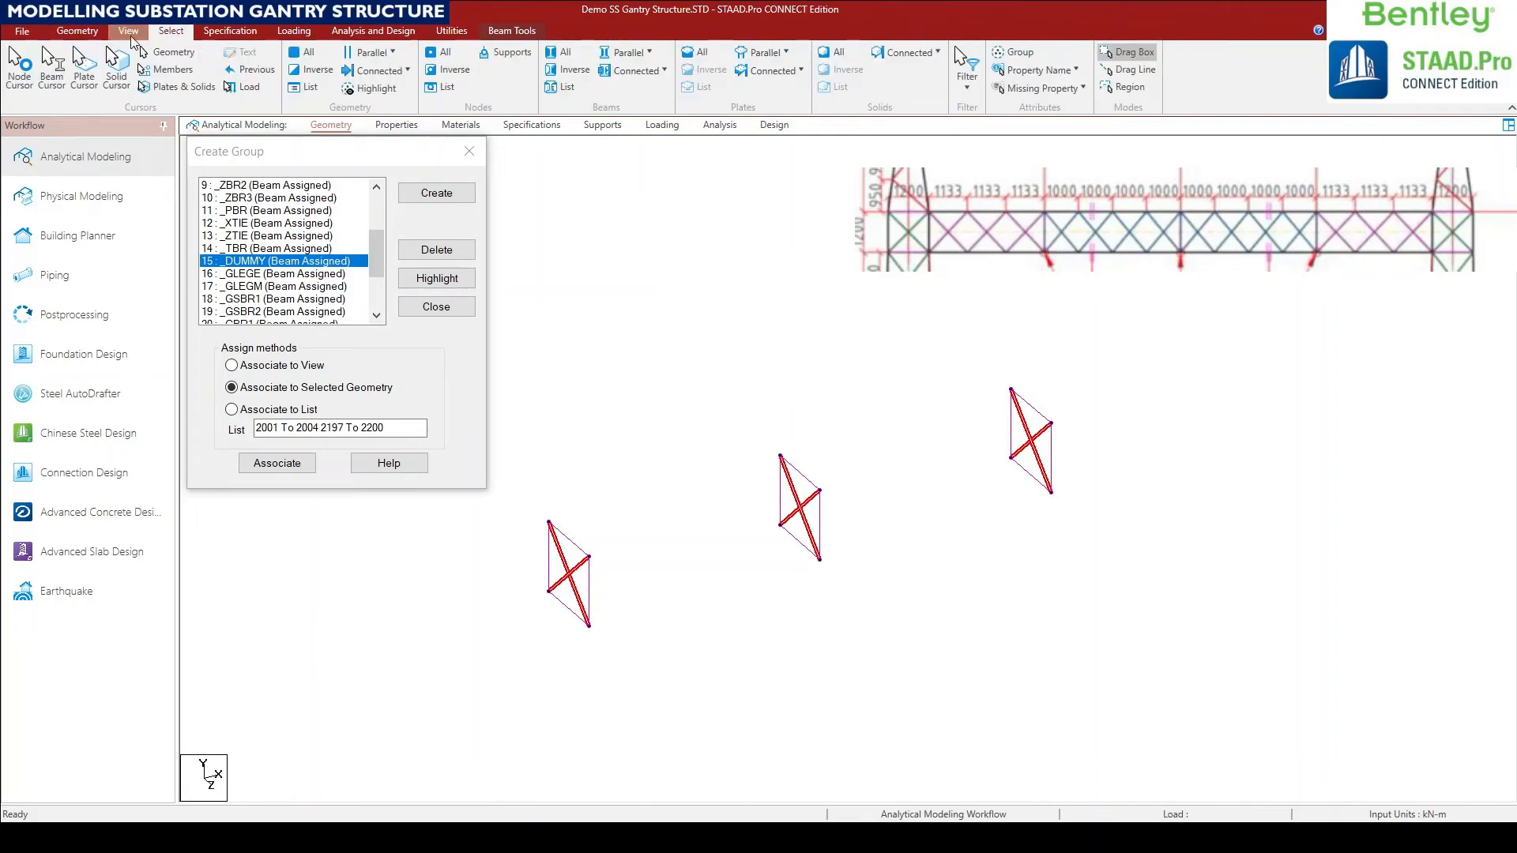
click(129, 31)
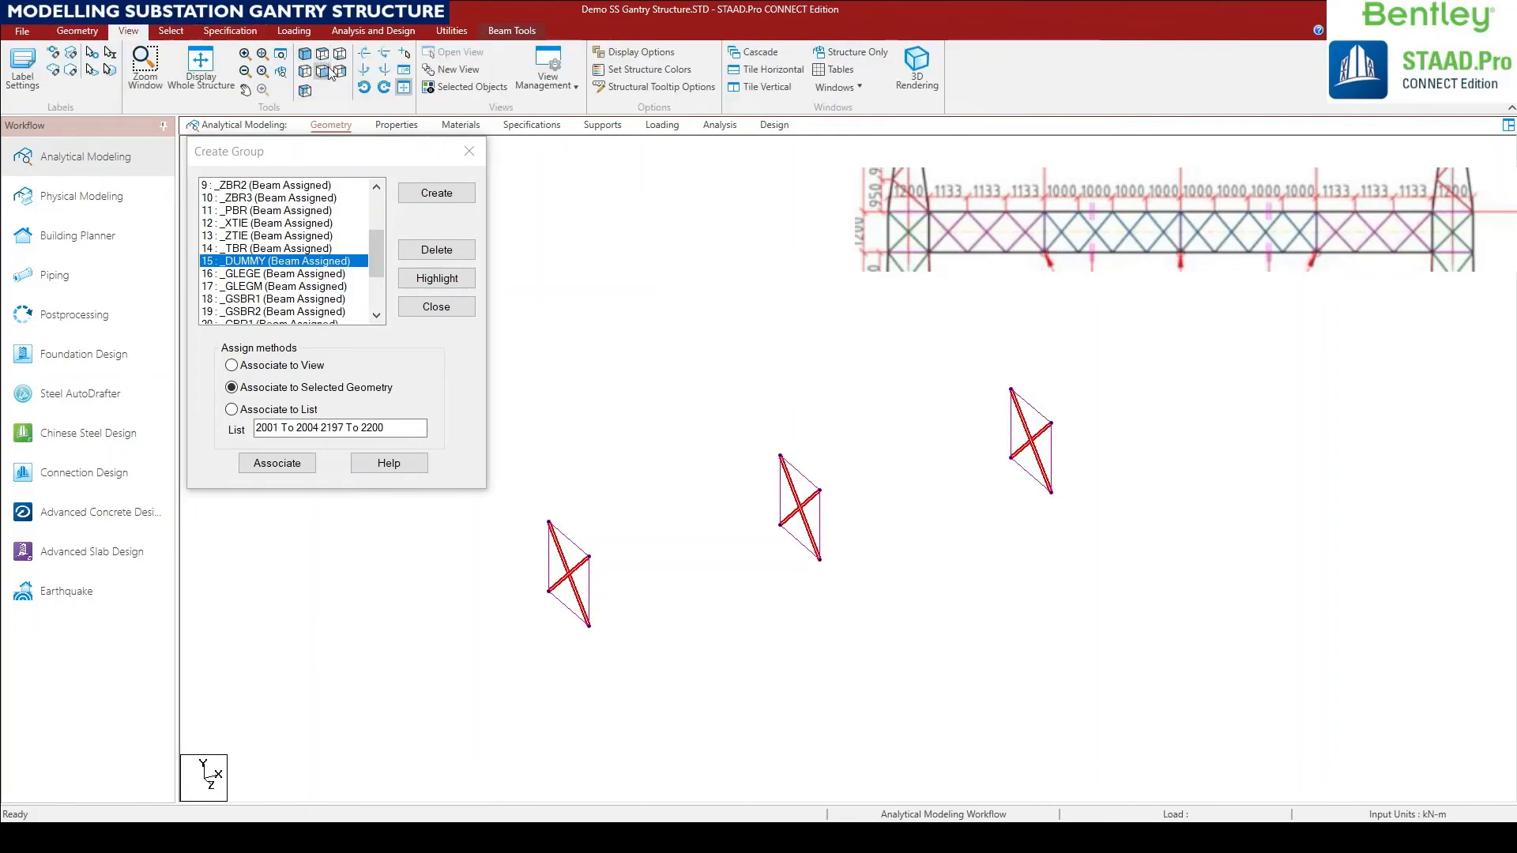
click(198, 86)
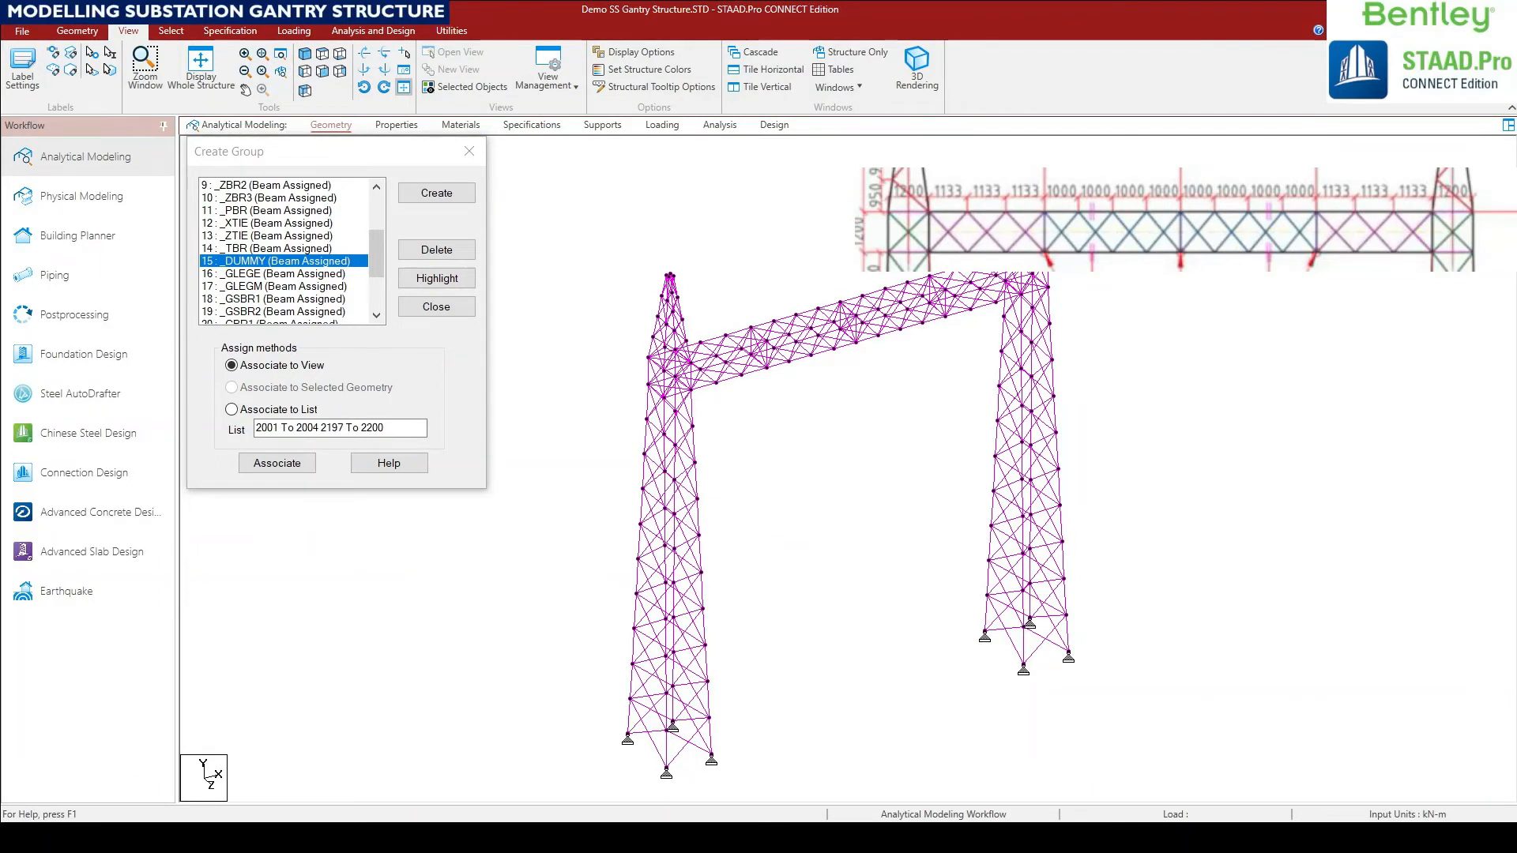
click(467, 162)
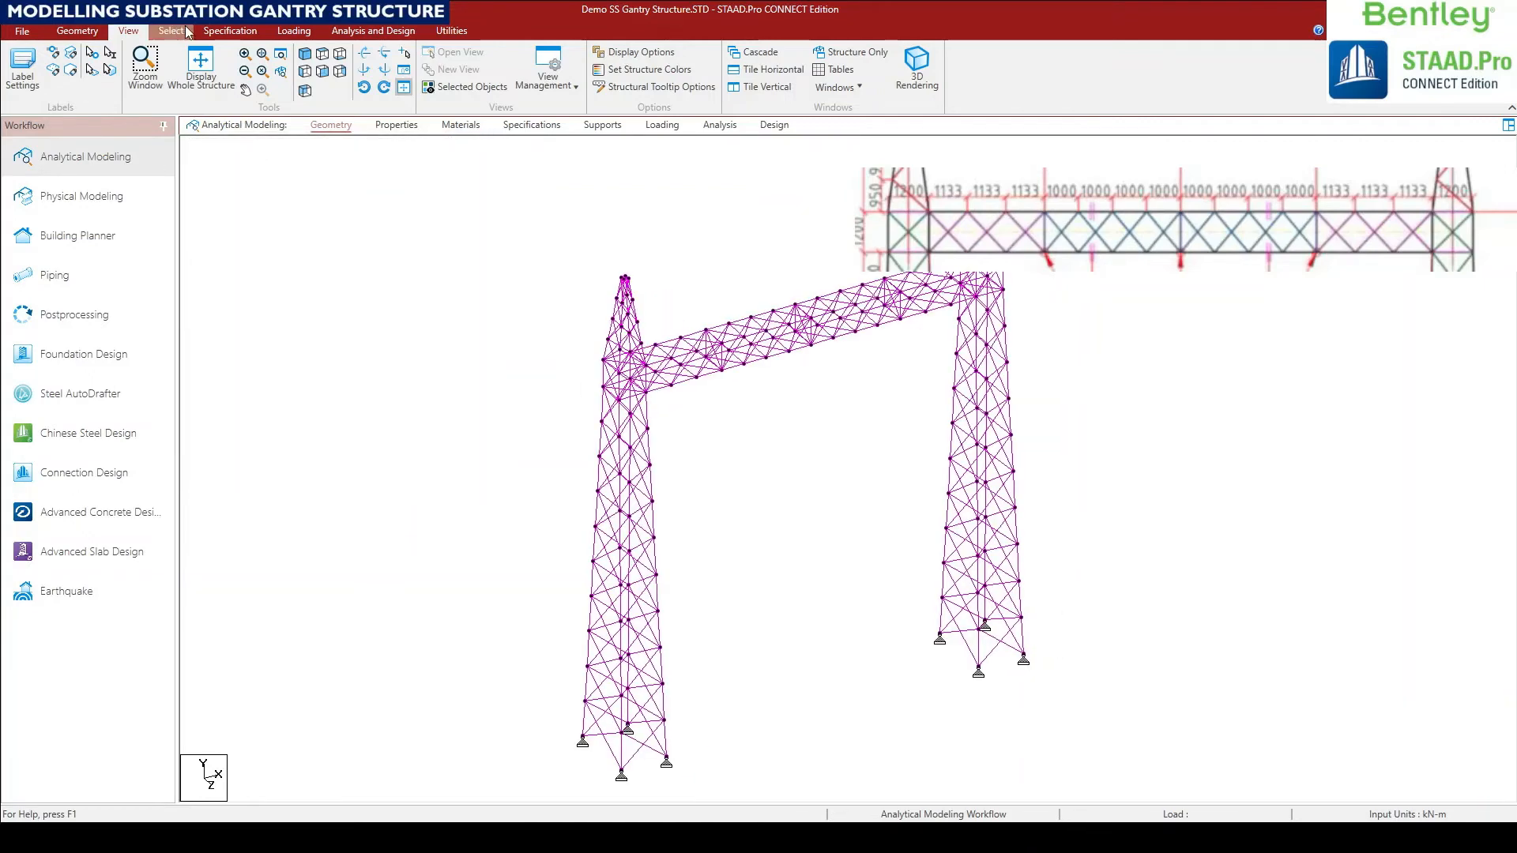
Open the section properties and highlight the members assigned ISA150X150X15, ISA130X130X10 and ISA120X120X12 in turn.
click(209, 32)
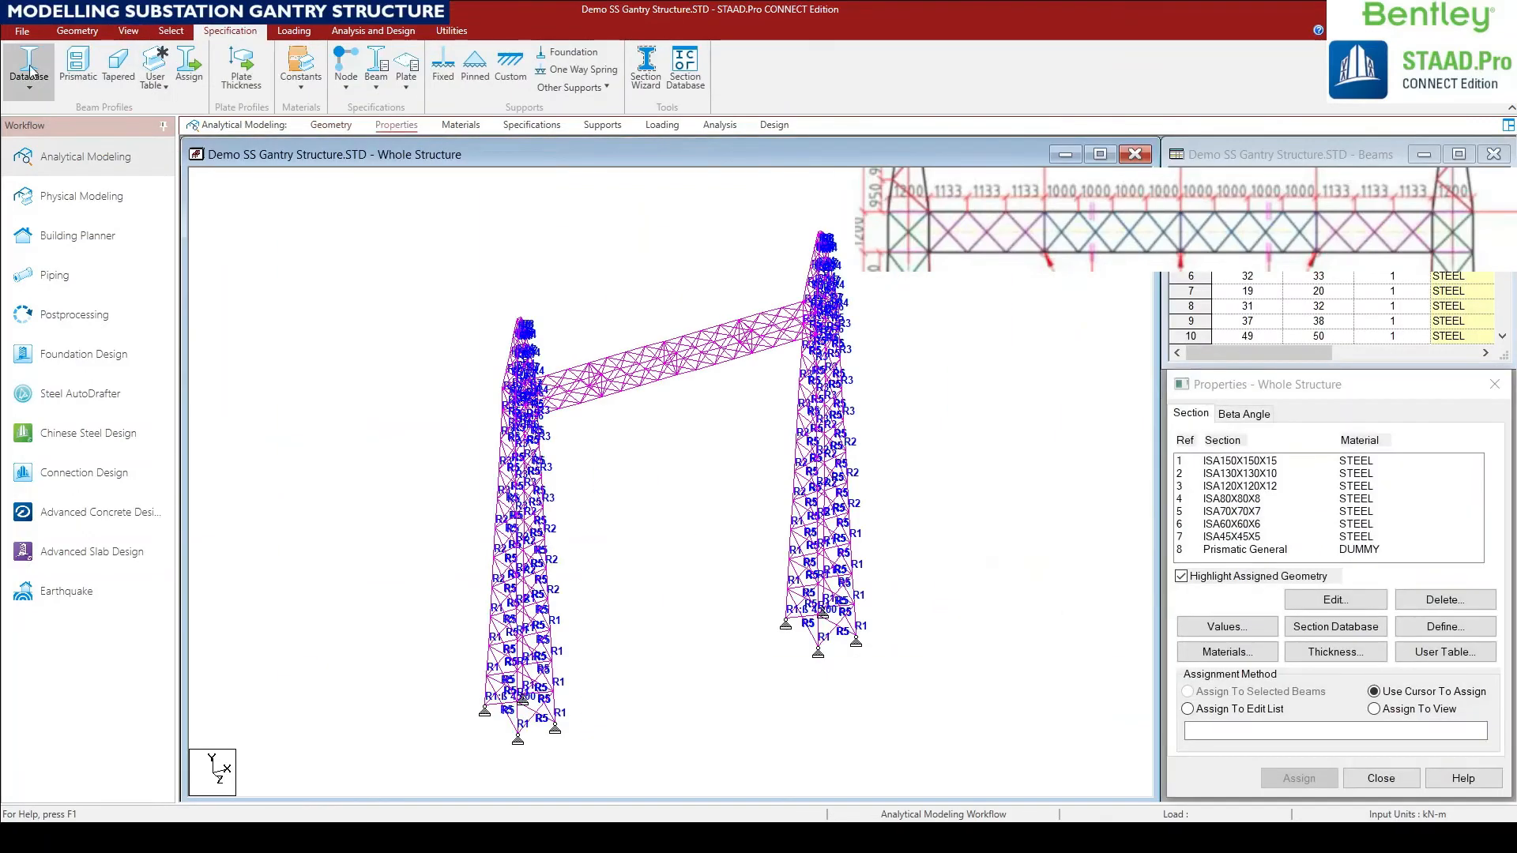
click(1253, 462)
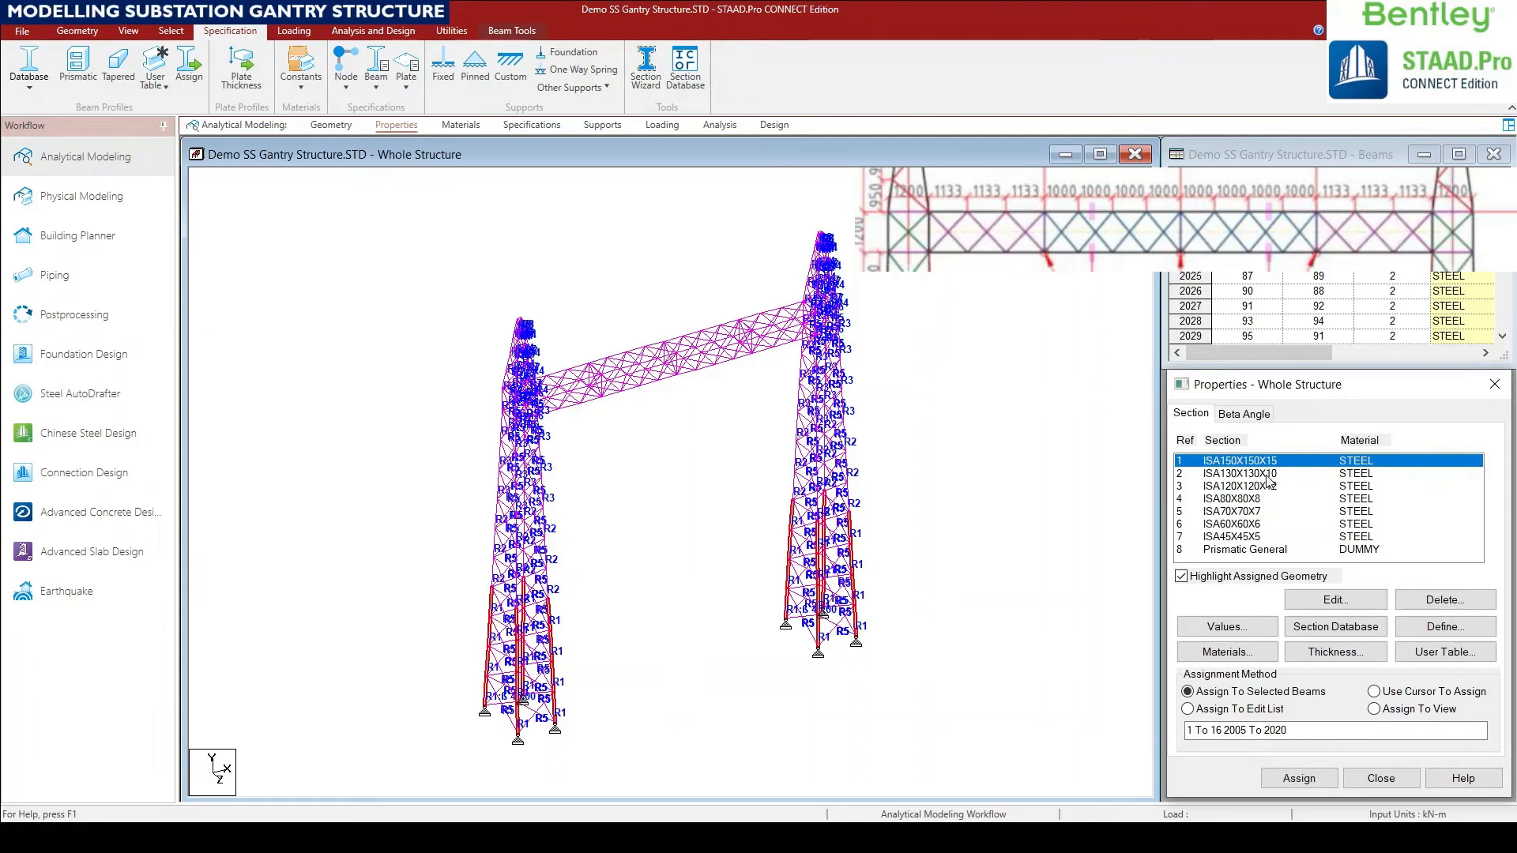
click(1257, 474)
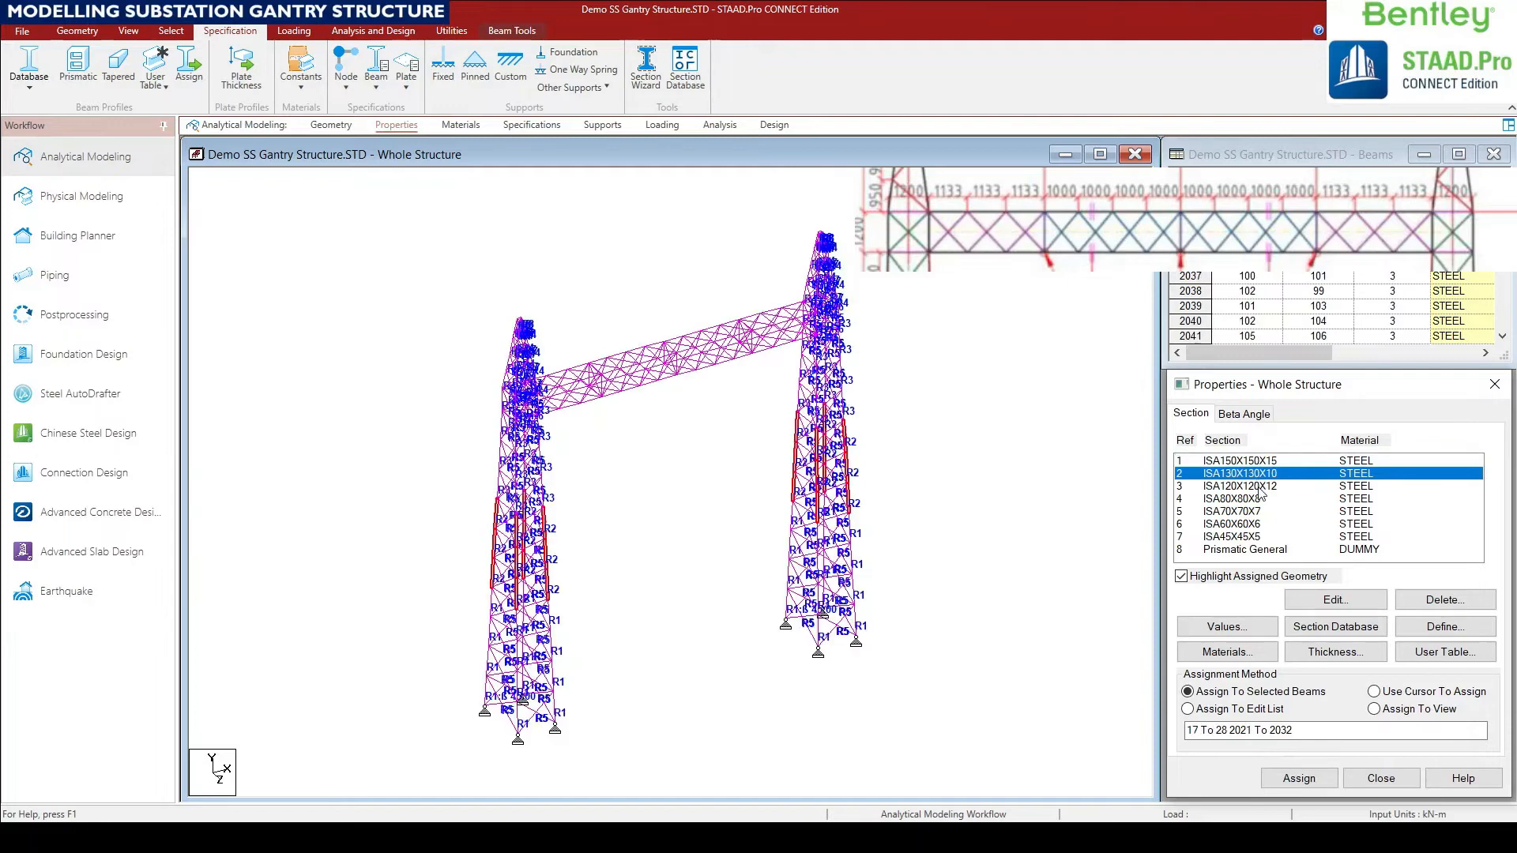
click(1256, 487)
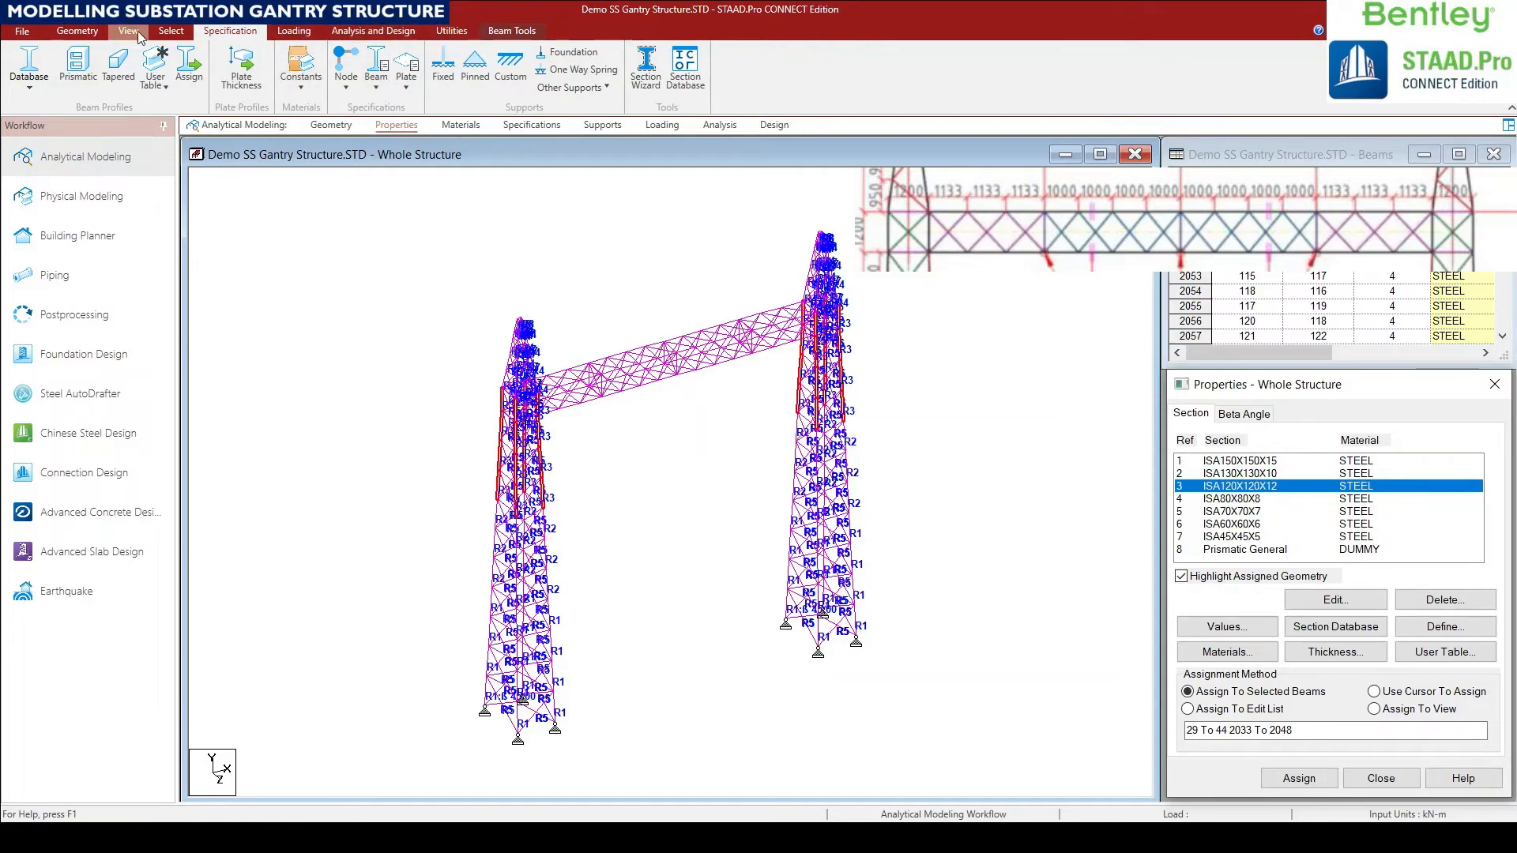
Open the group selection list and examine the truss beam between the two towers.
click(170, 31)
click(1014, 52)
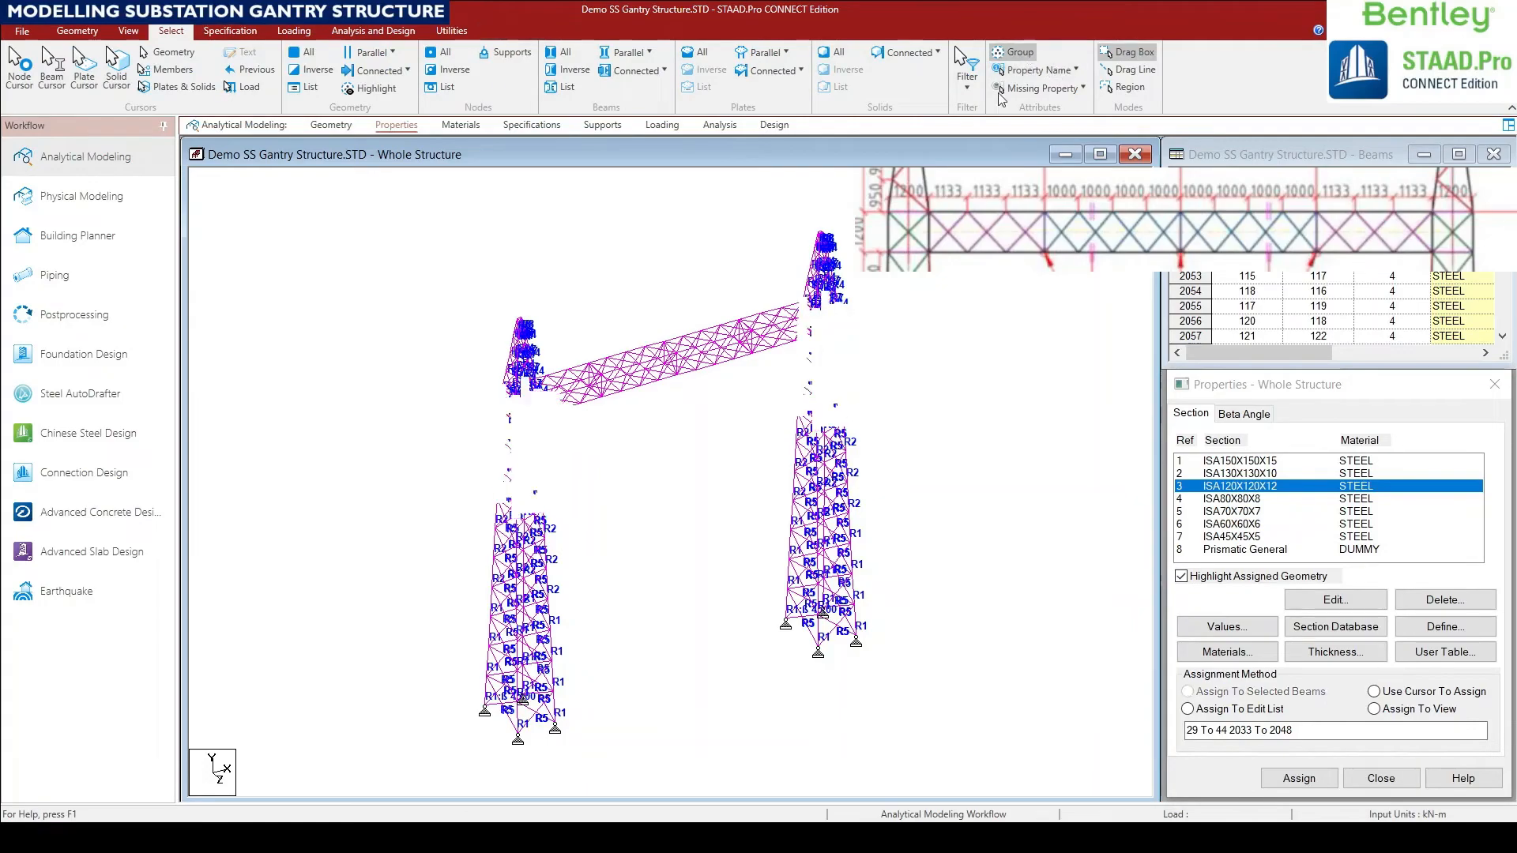
scroll(636, 443, up, 5)
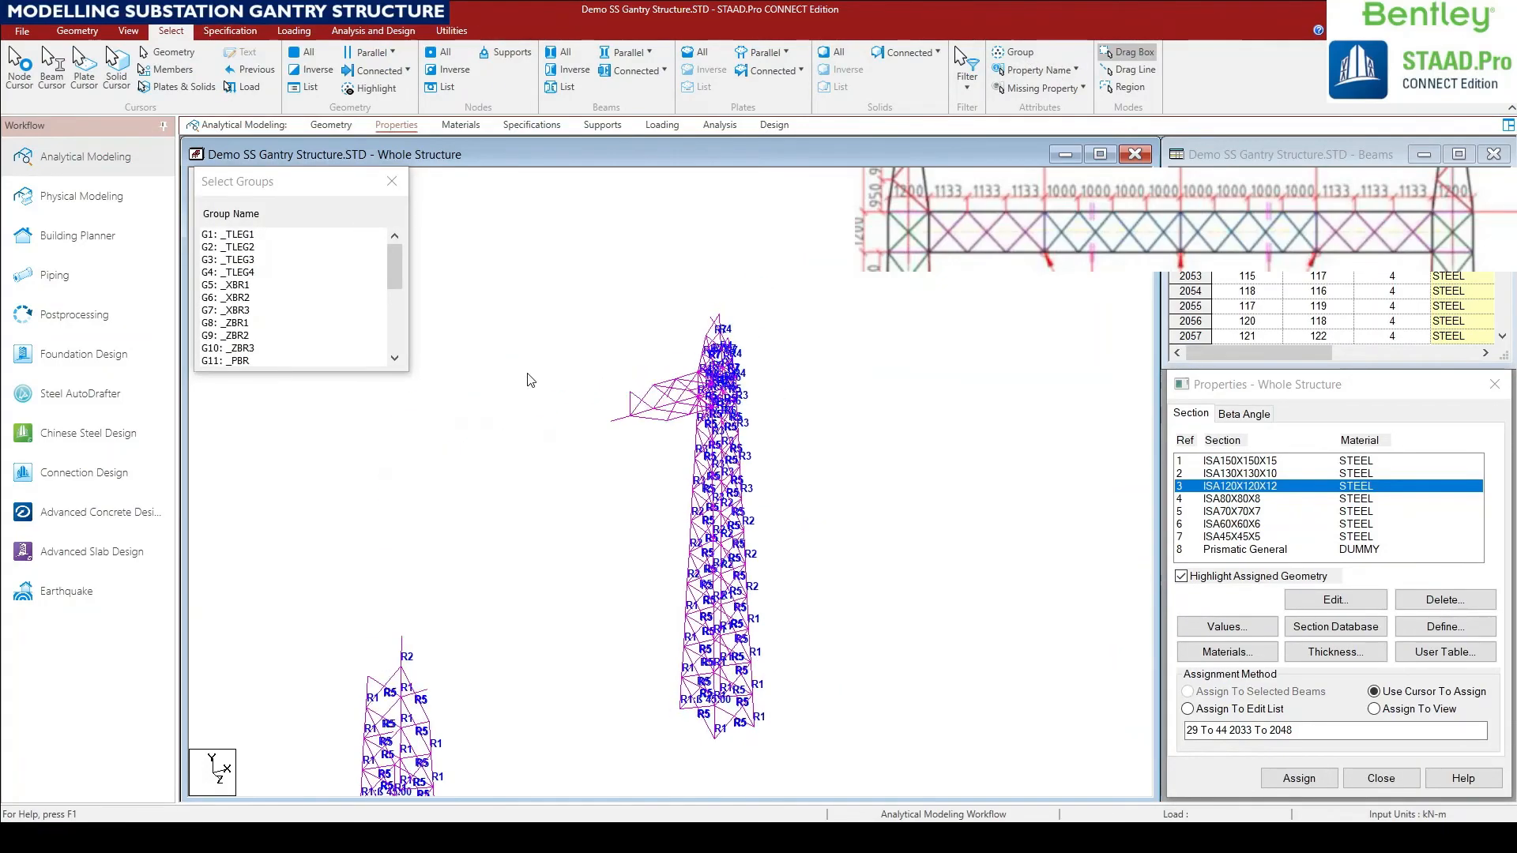
scroll(571, 447, up, 3)
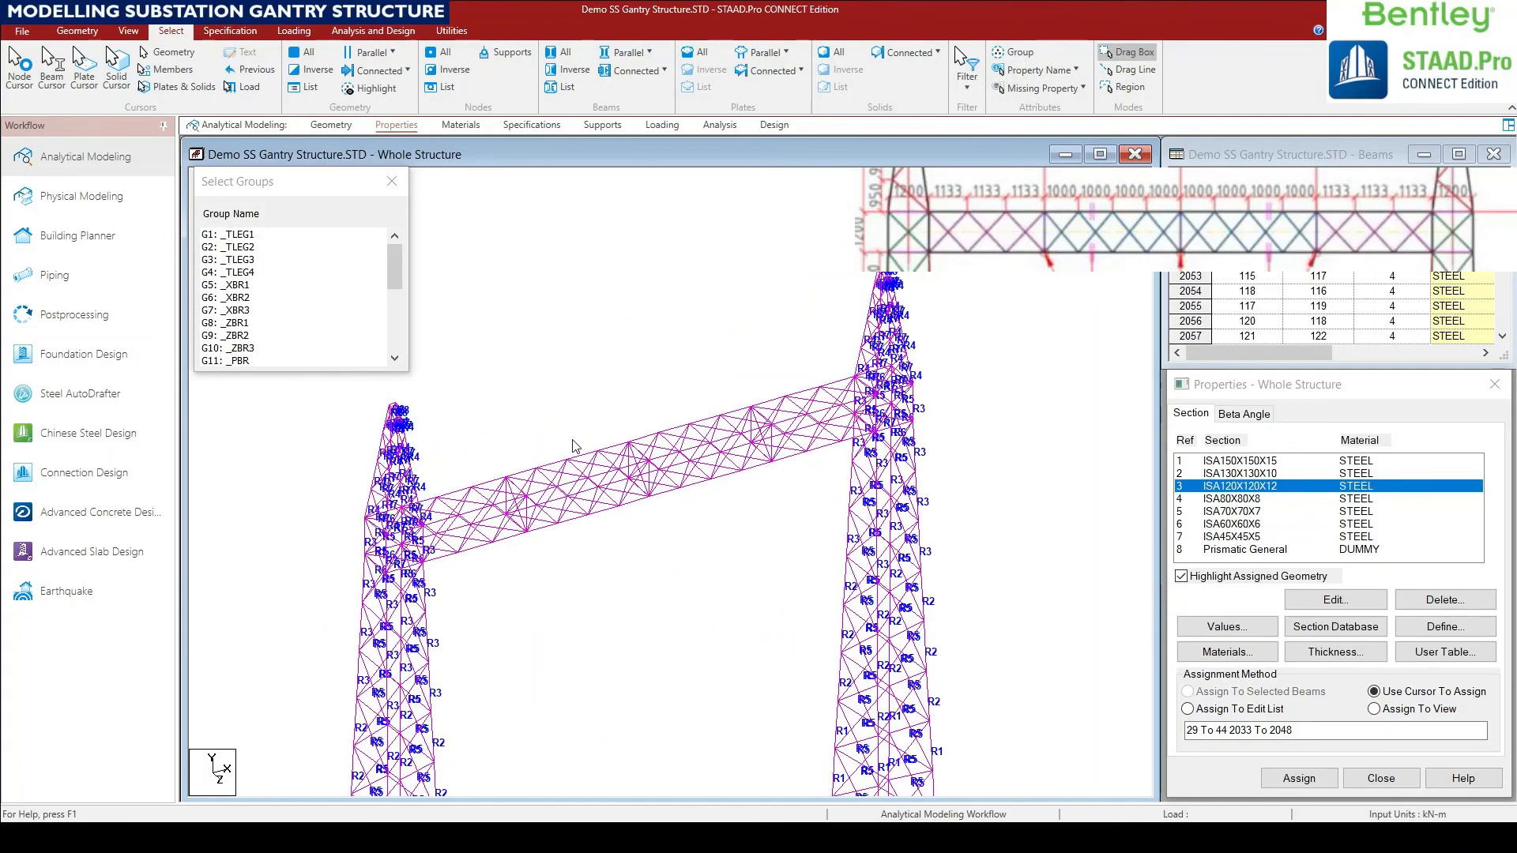
scroll(598, 450, up, 2)
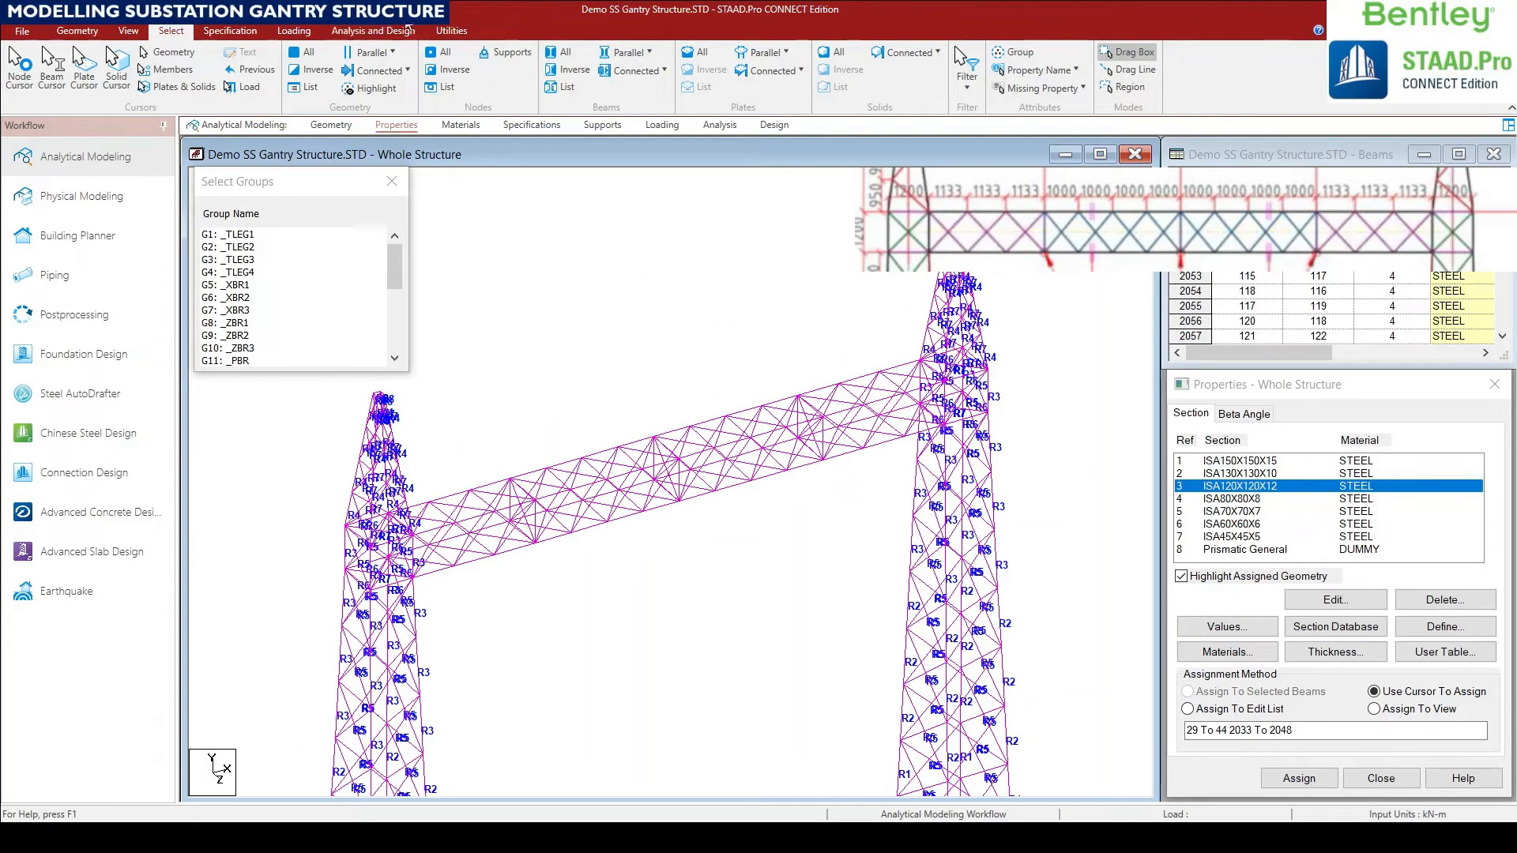
Open the model's input file in the STAAD.Pro Editor and collapse the JOINT COORDINATES and MEMBER INCIDENCES blocks.
click(451, 31)
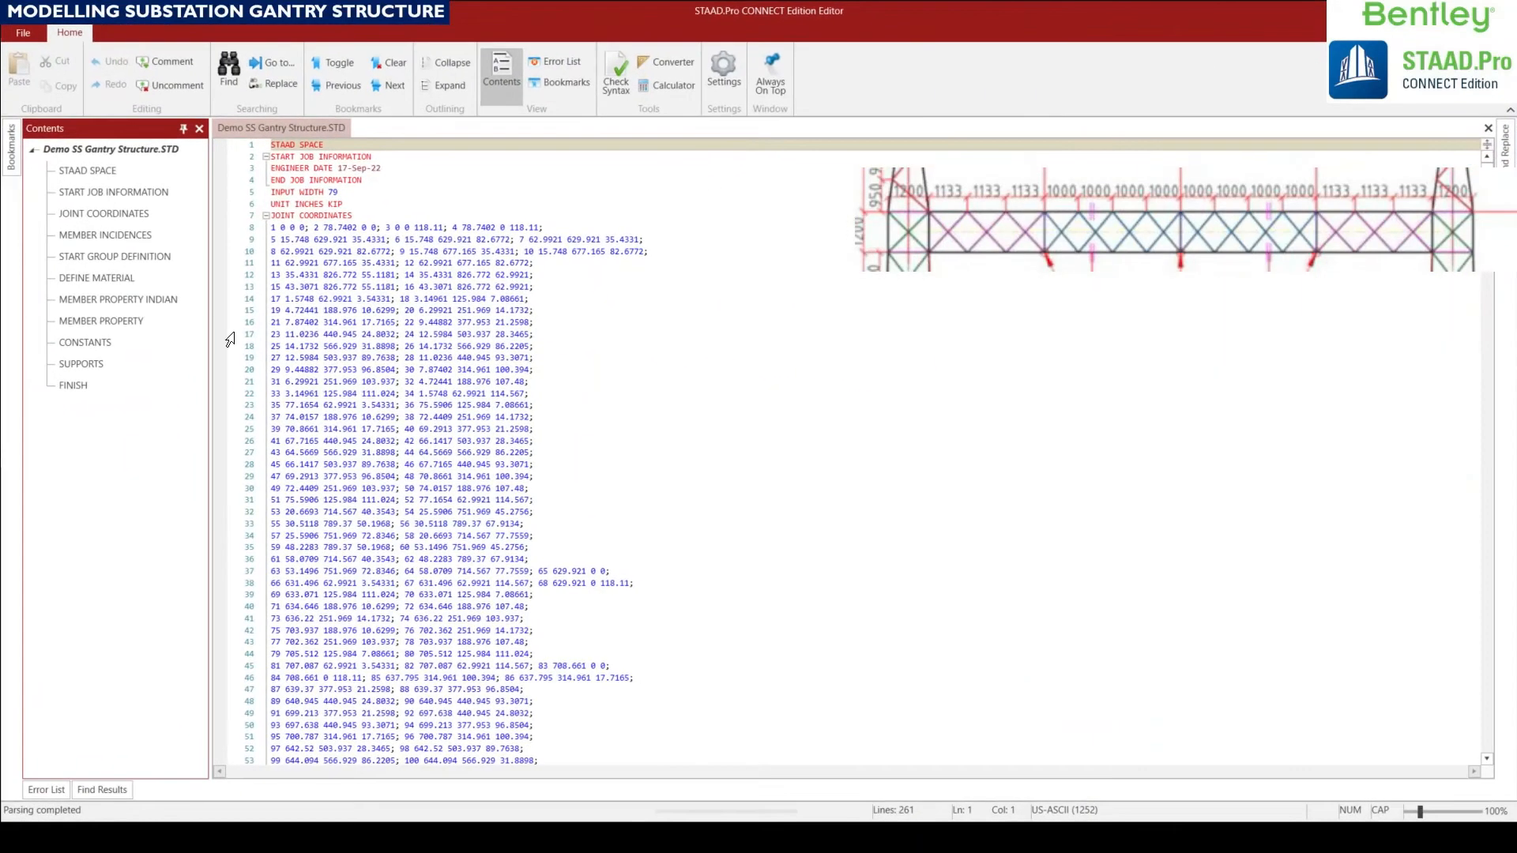
click(266, 227)
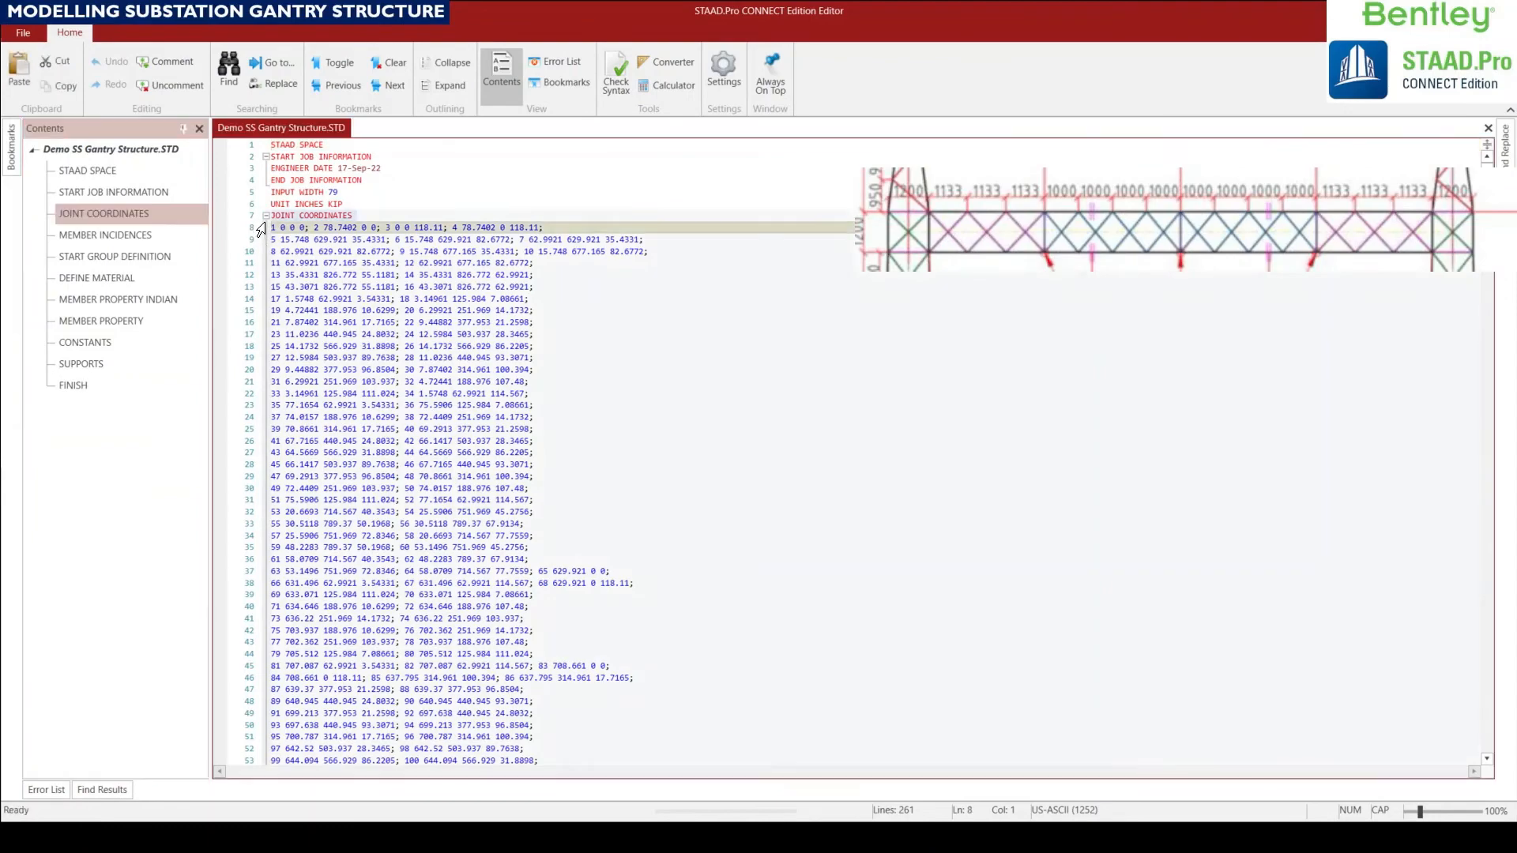
click(266, 215)
click(267, 227)
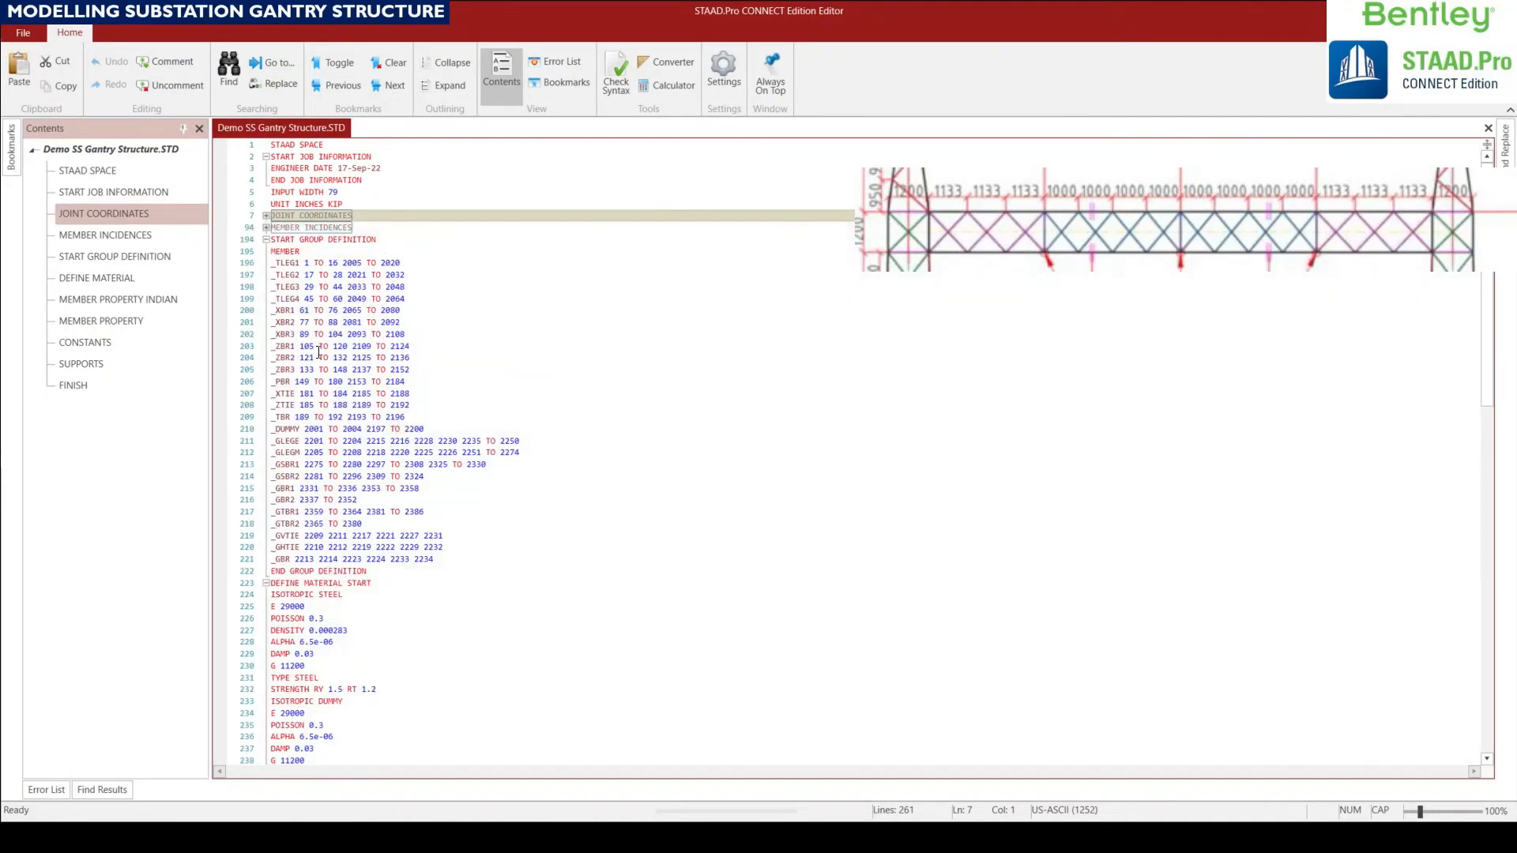
Enlarge the editor text and copy the group definition lines from _GLEGE through _GBR.
ctrl+scroll(326, 347, up, 5)
scroll(431, 365, down, 3)
scroll(431, 366, down, 13)
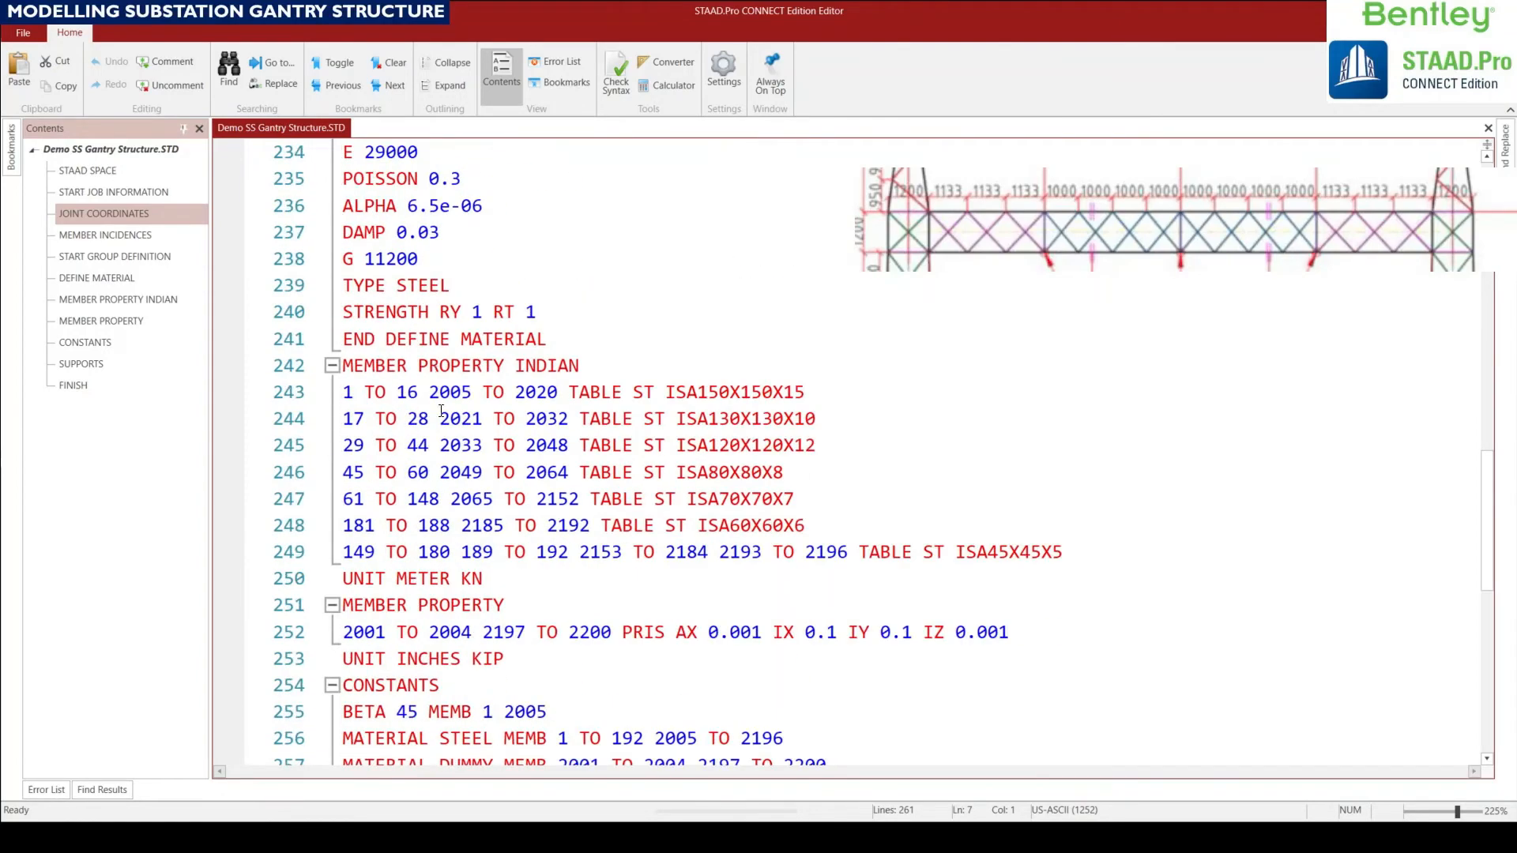
scroll(427, 484, up, 12)
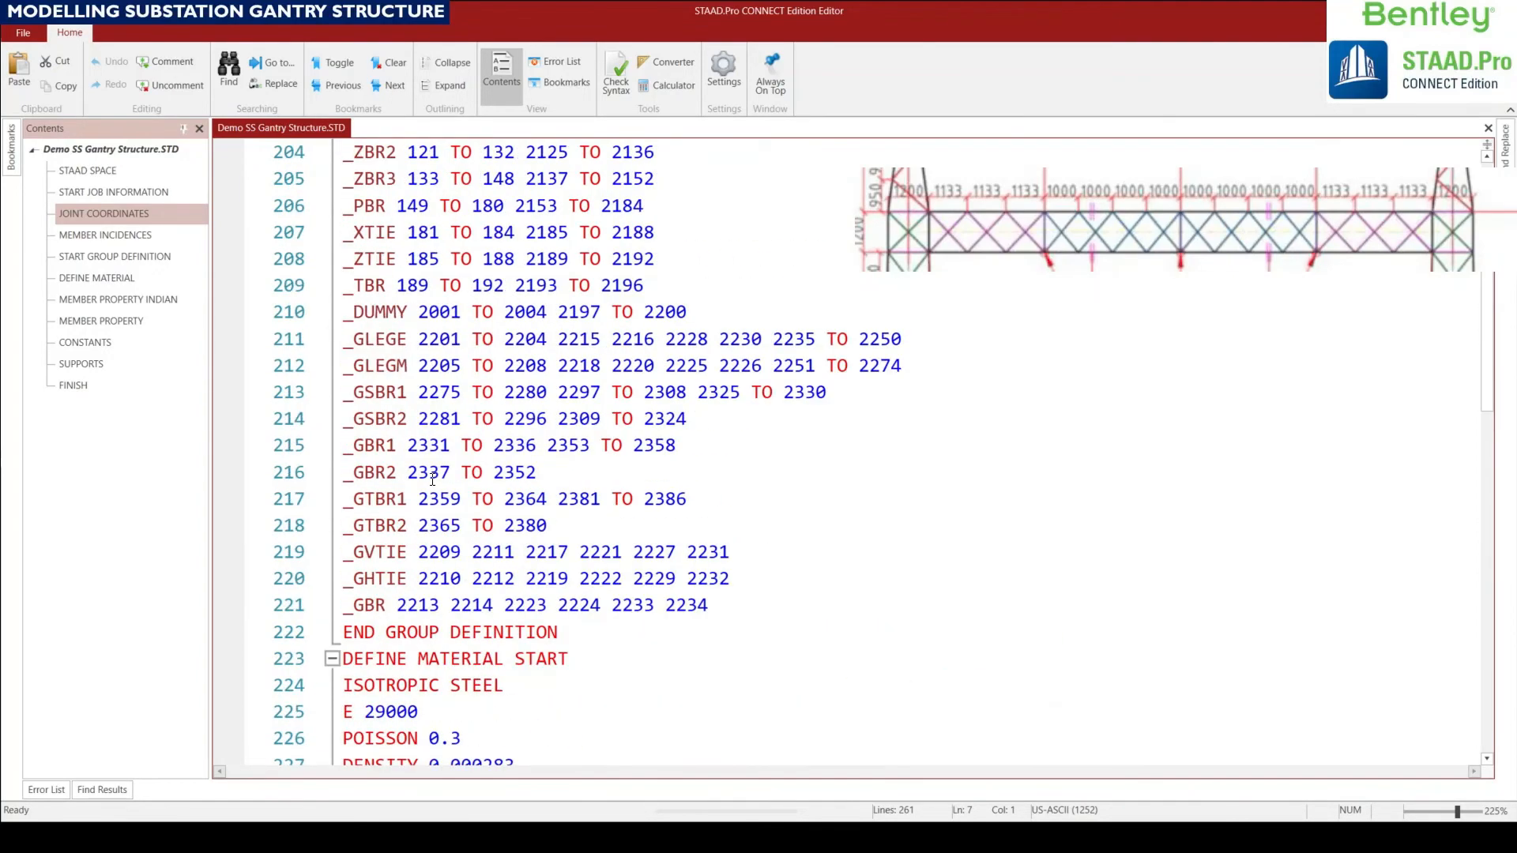
scroll(432, 480, up, 1)
scroll(431, 477, down, 2)
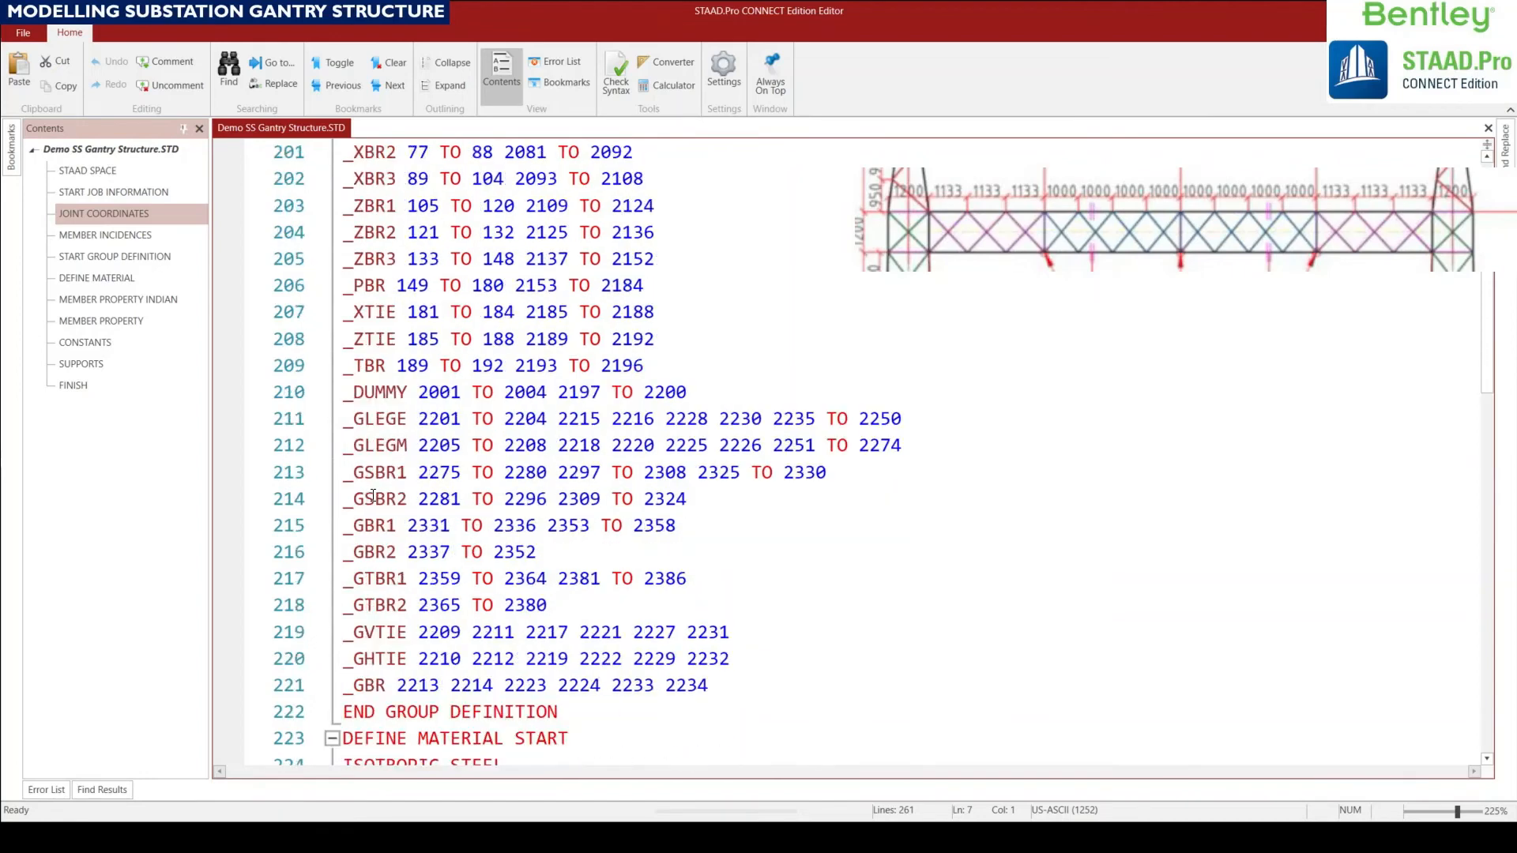
drag(716, 686, 335, 428)
key(ctrl+c)
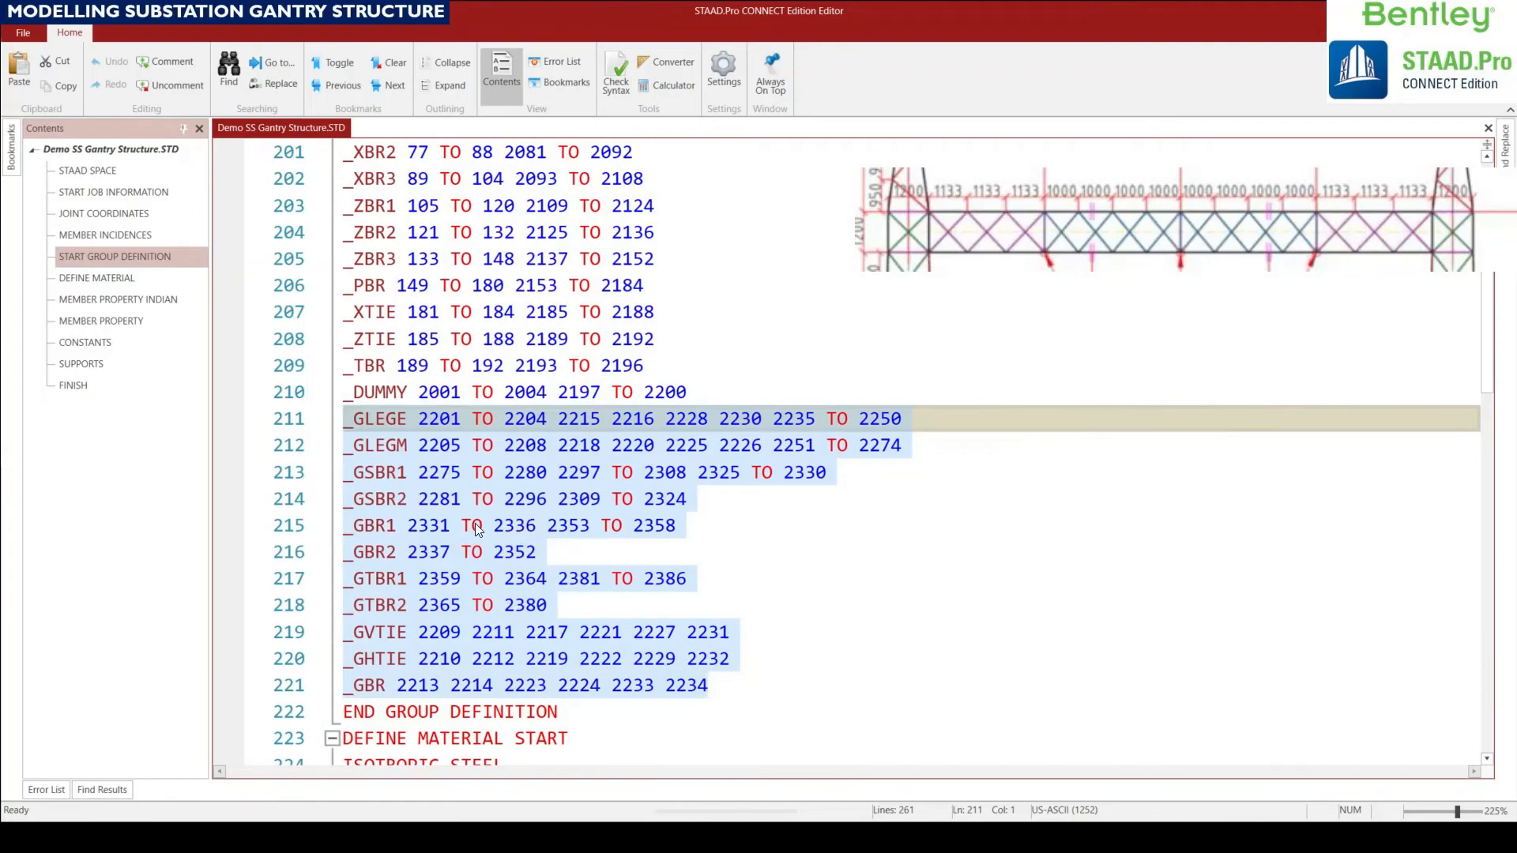
Paste the copied group lines below the ISA45X45X5 line of the MEMBER PROPERTY INDIAN block.
scroll(478, 528, down, 11)
scroll(480, 523, down, 5)
scroll(482, 521, up, 4)
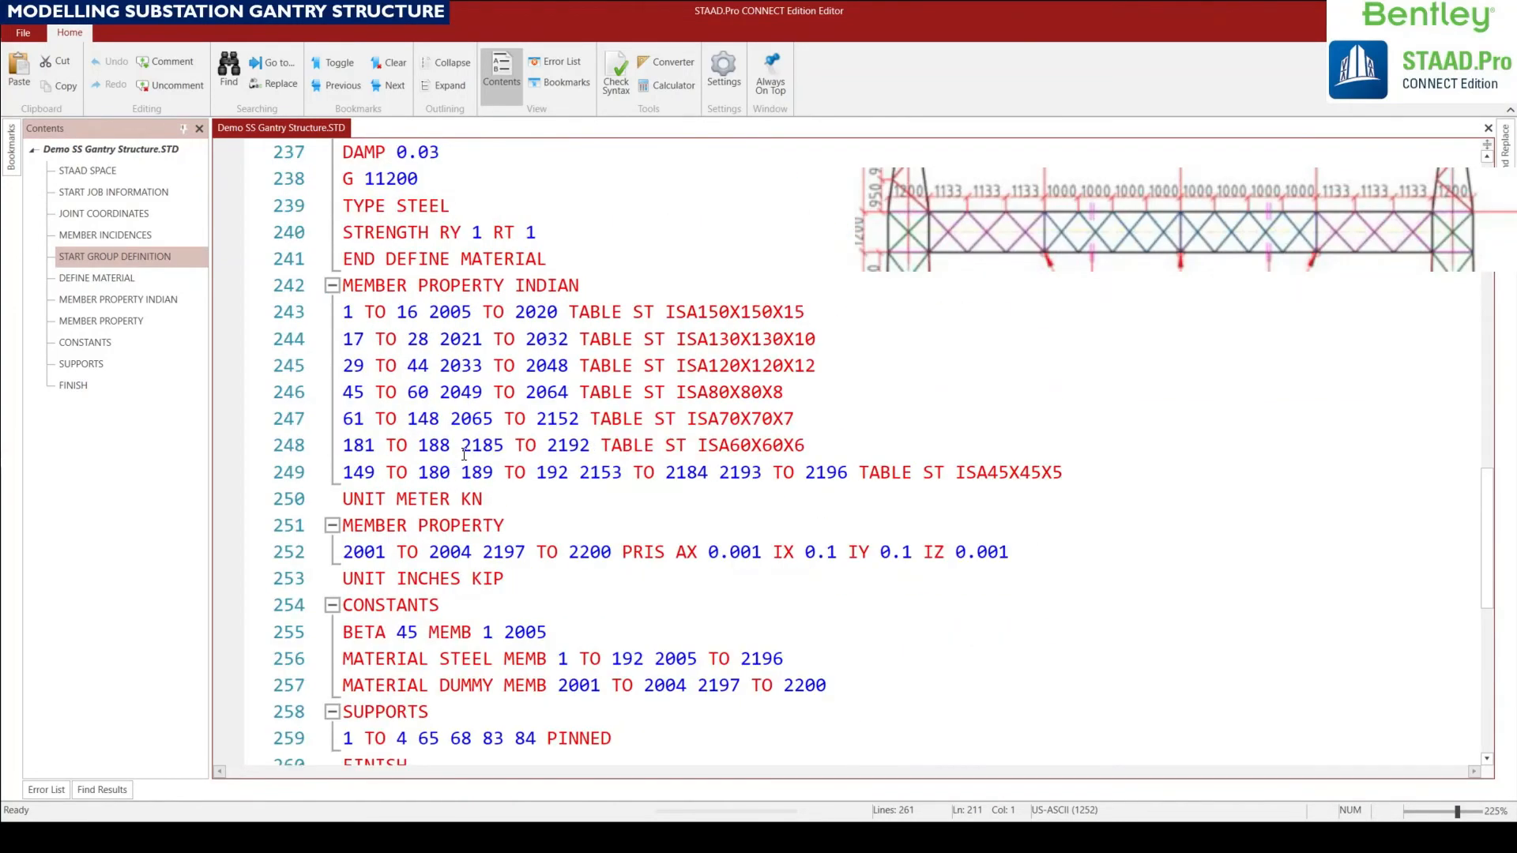
click(1075, 474)
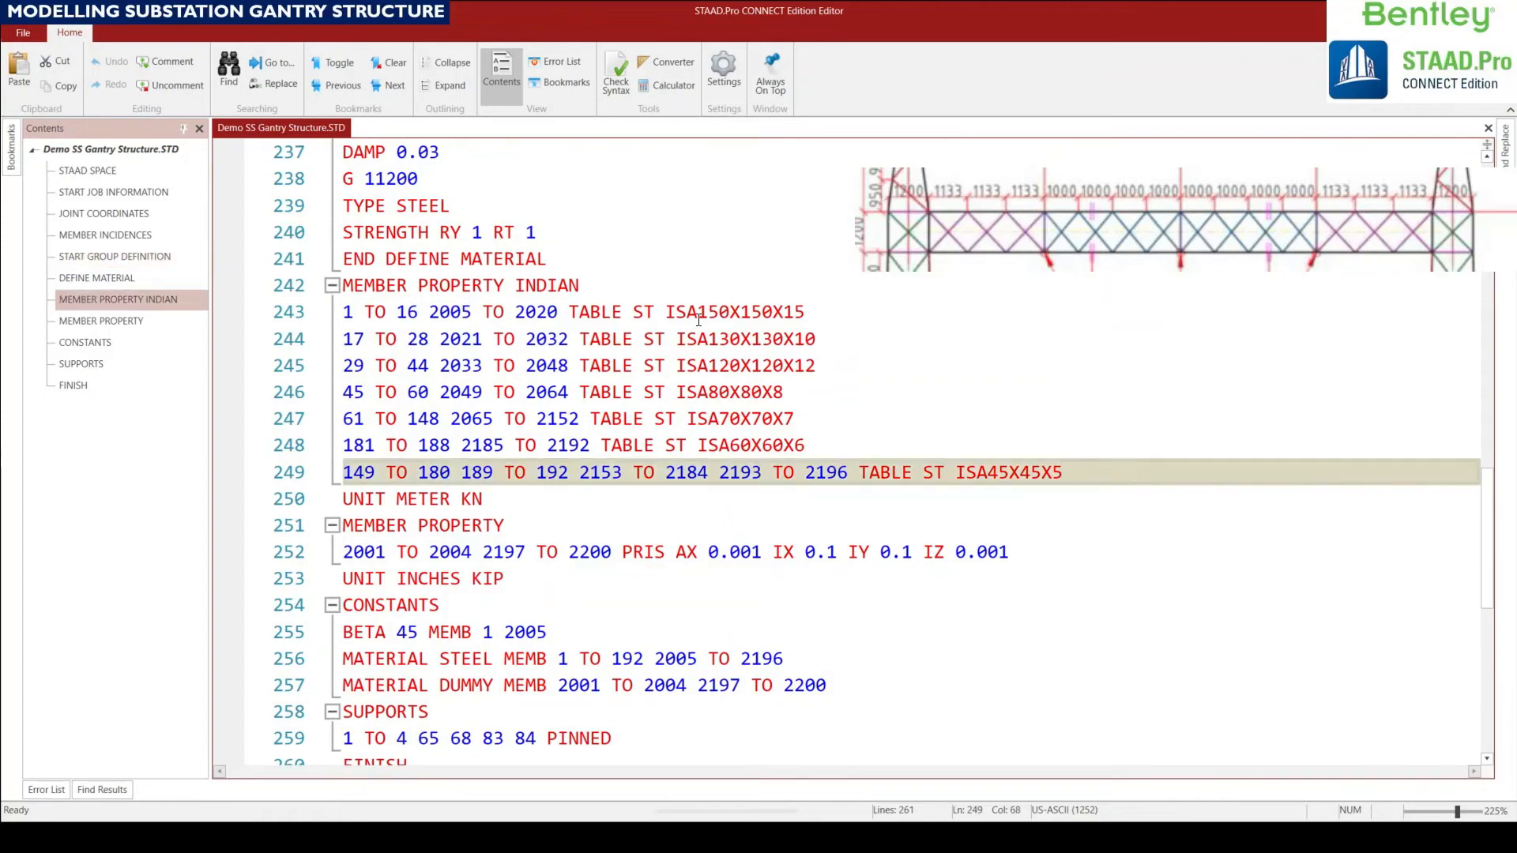
key(Return)
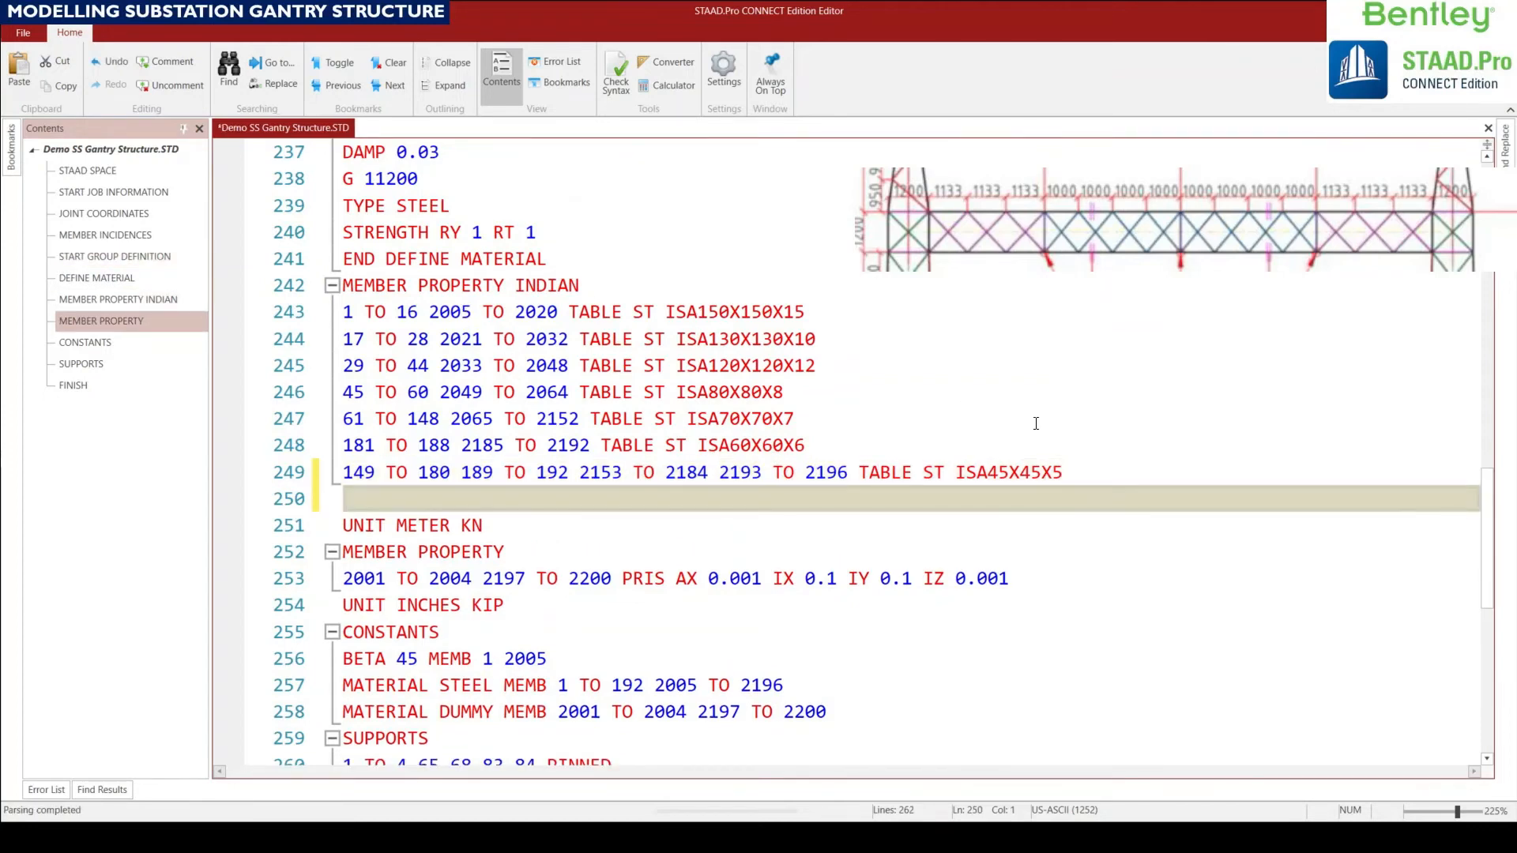
key(ctrl+v)
scroll(892, 440, down, 1)
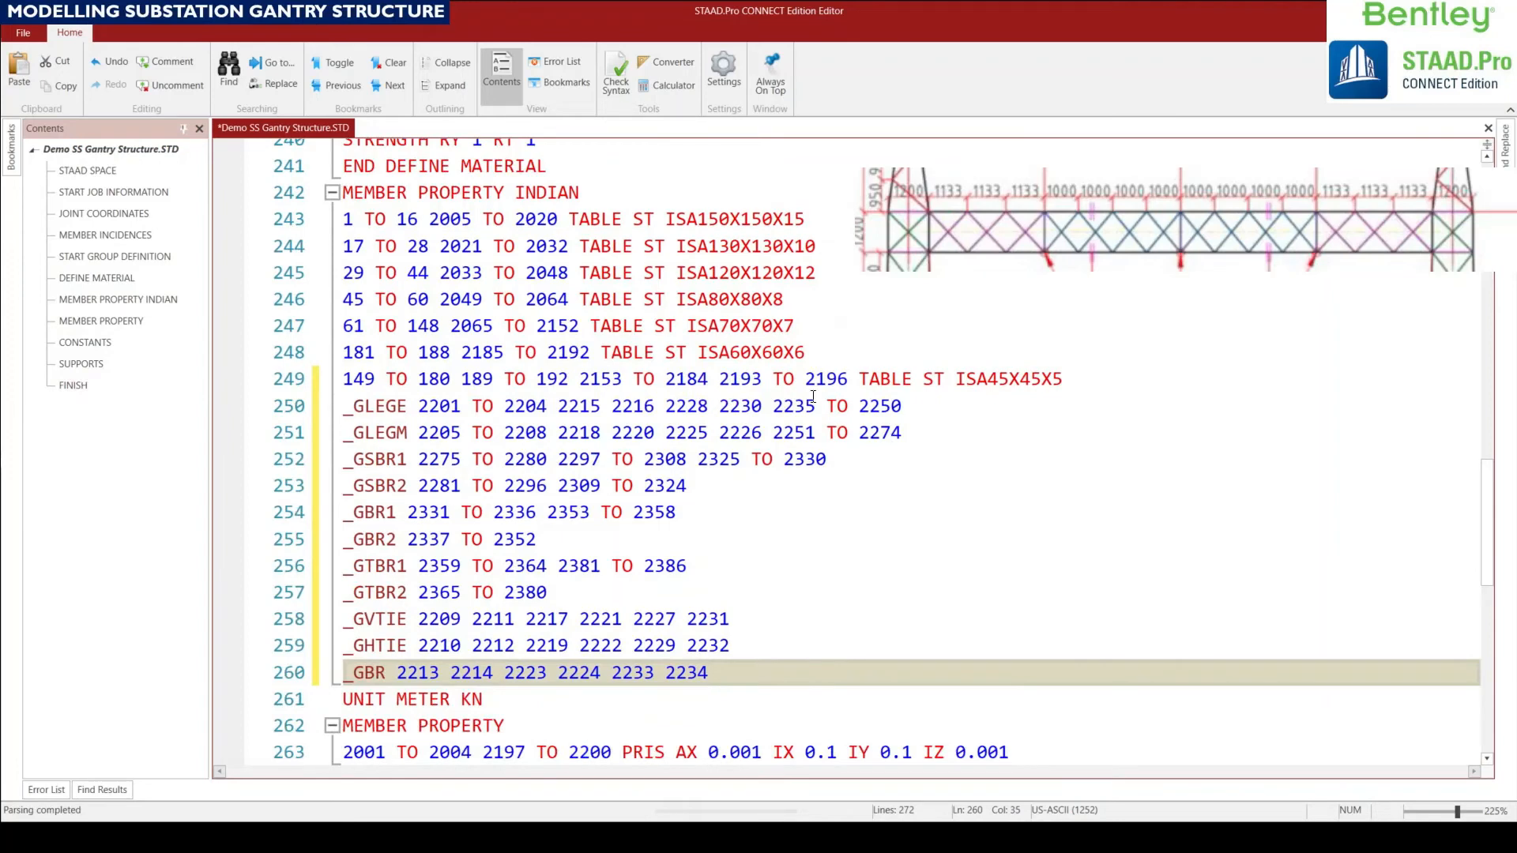
Replace the member numbers of the pasted _GLEGE and _GLEGM lines with TABLE ST ISA120X120X12.
click(813, 272)
click(581, 272)
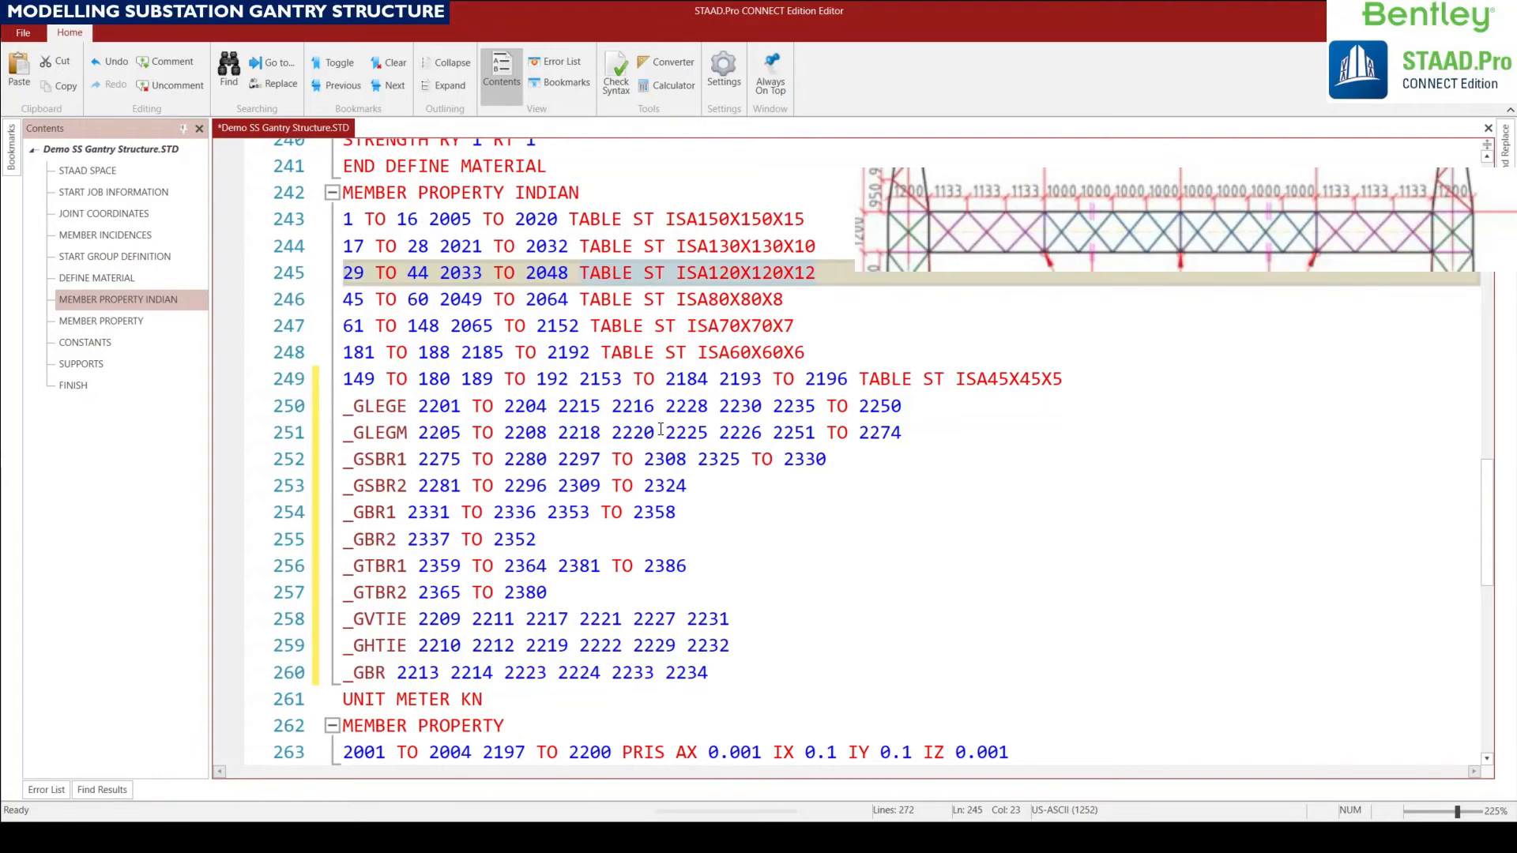
click(902, 407)
click(419, 407)
key(shift+End)
text(TABLE ST ISA120X120X12)
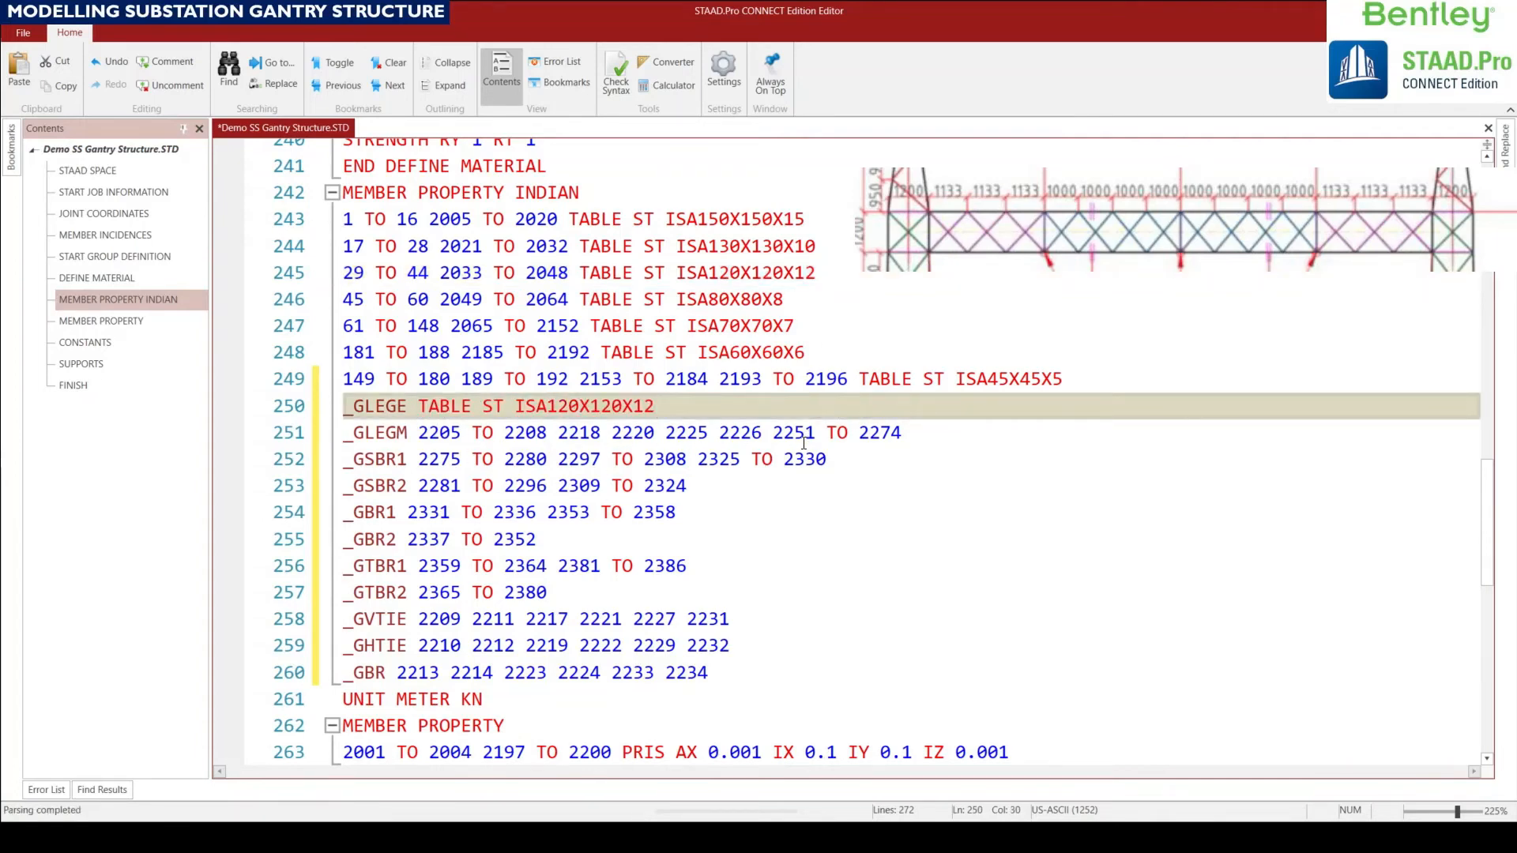
drag(902, 432, 419, 433)
text(TABLE ST ISA120X120X12)
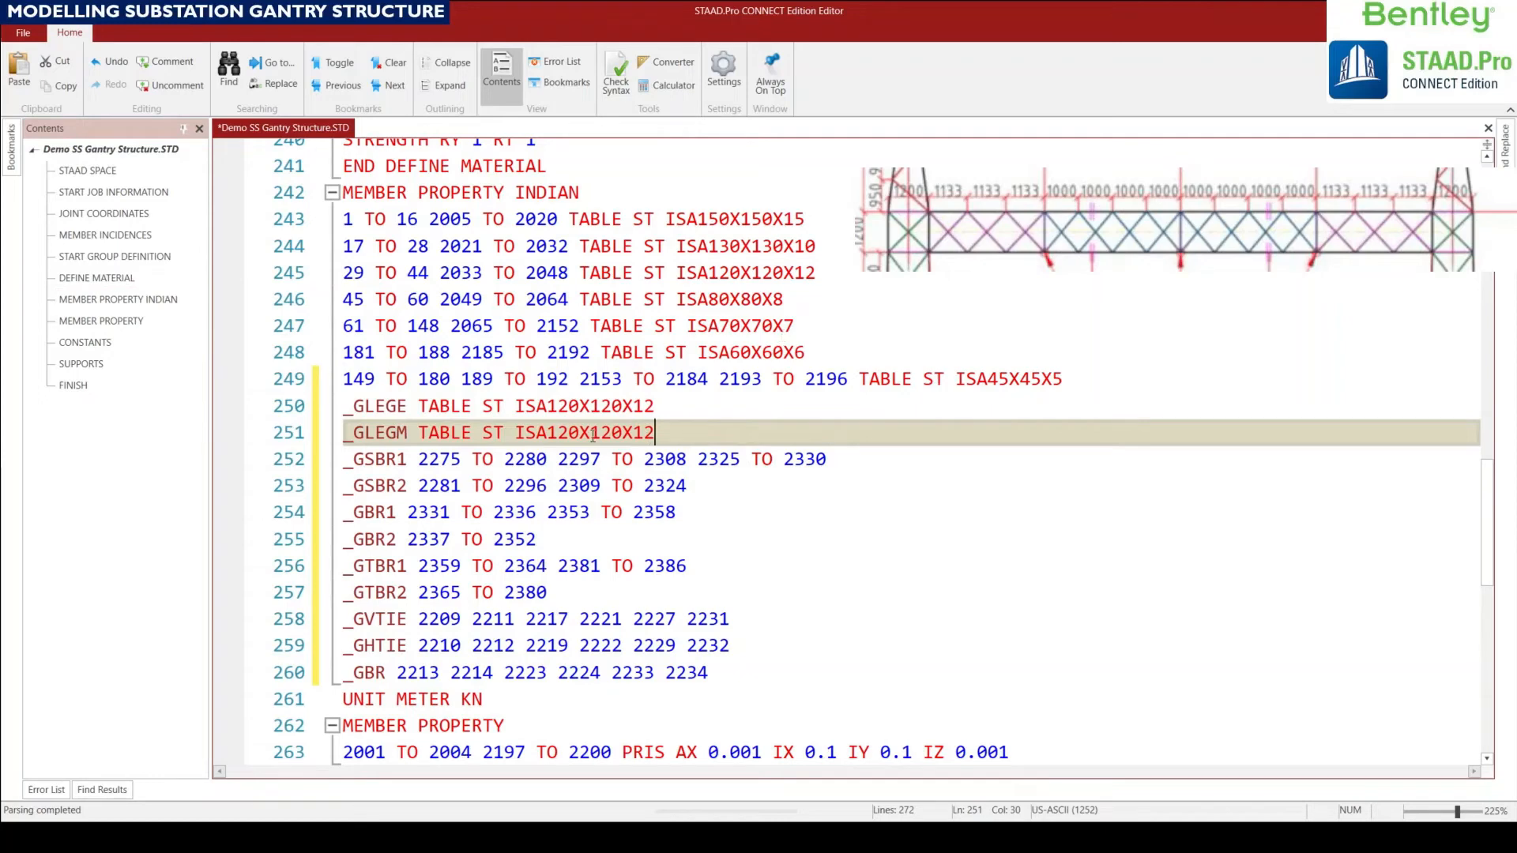
Replace the member numbers of the pasted _GSBR1, _GSBR2, _GBR1 and _GBR2 lines with TABLE ST ISA80X80X8.
drag(785, 300, 582, 301)
key(ctrl+c)
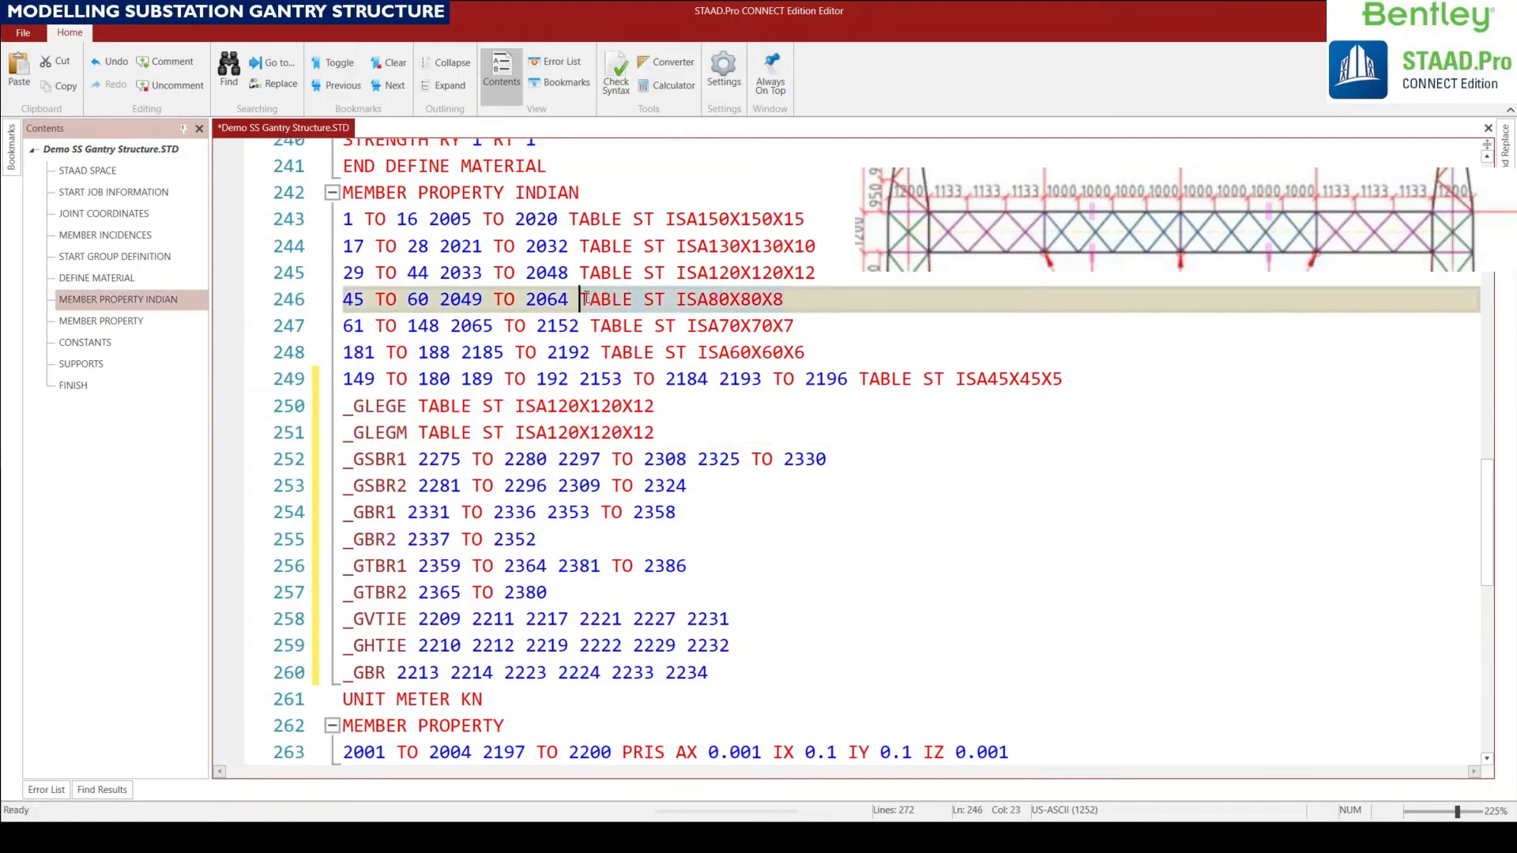
drag(843, 456, 419, 459)
key(ctrl+v)
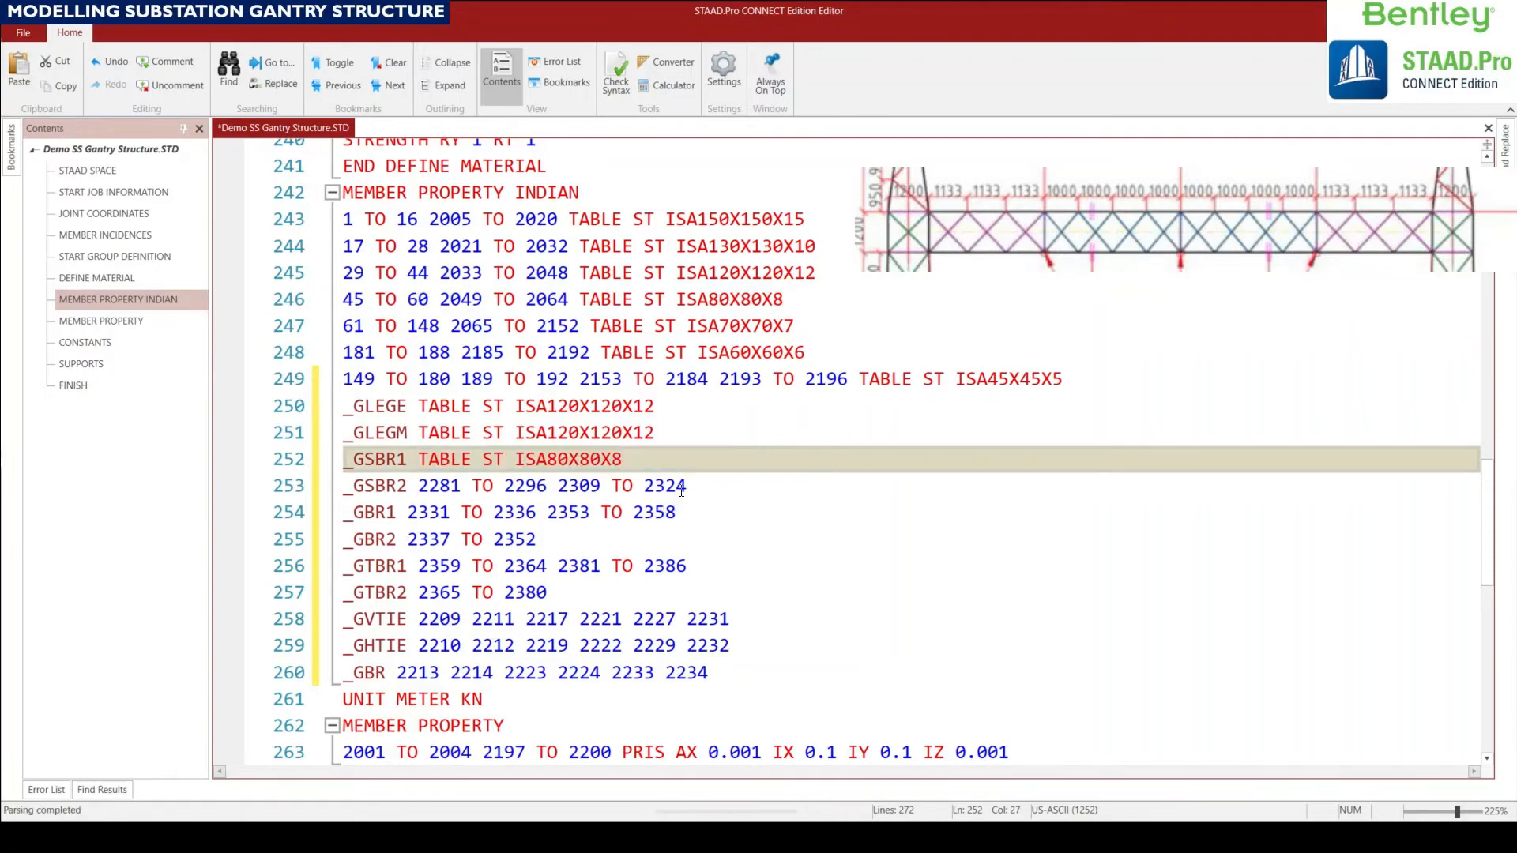
click(684, 486)
drag(673, 488, 419, 487)
key(ctrl+v)
drag(689, 513, 410, 520)
key(ctrl+v)
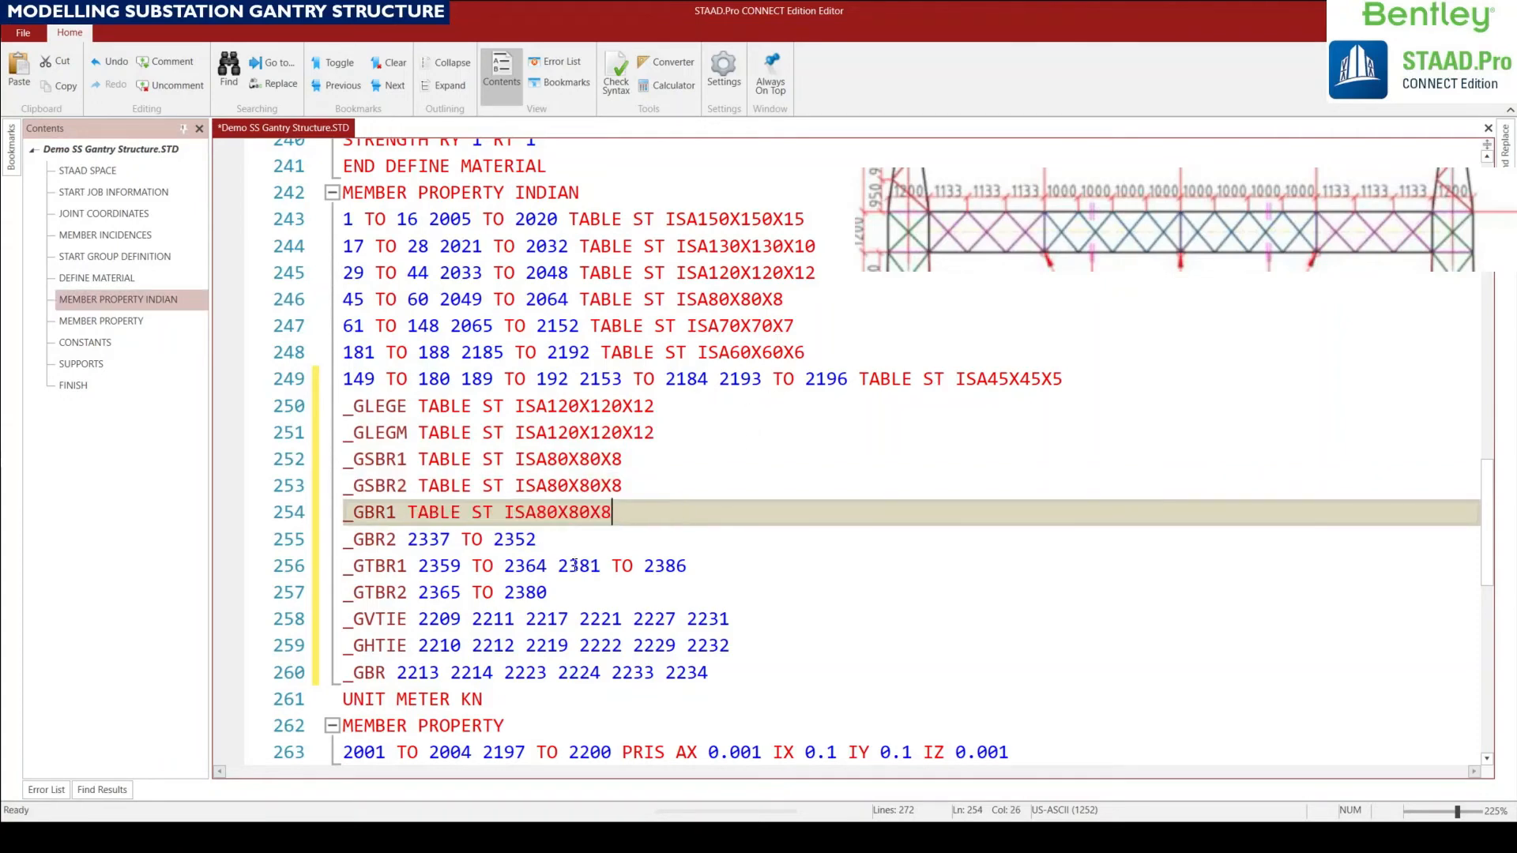
drag(553, 542, 412, 544)
key(ctrl+v)
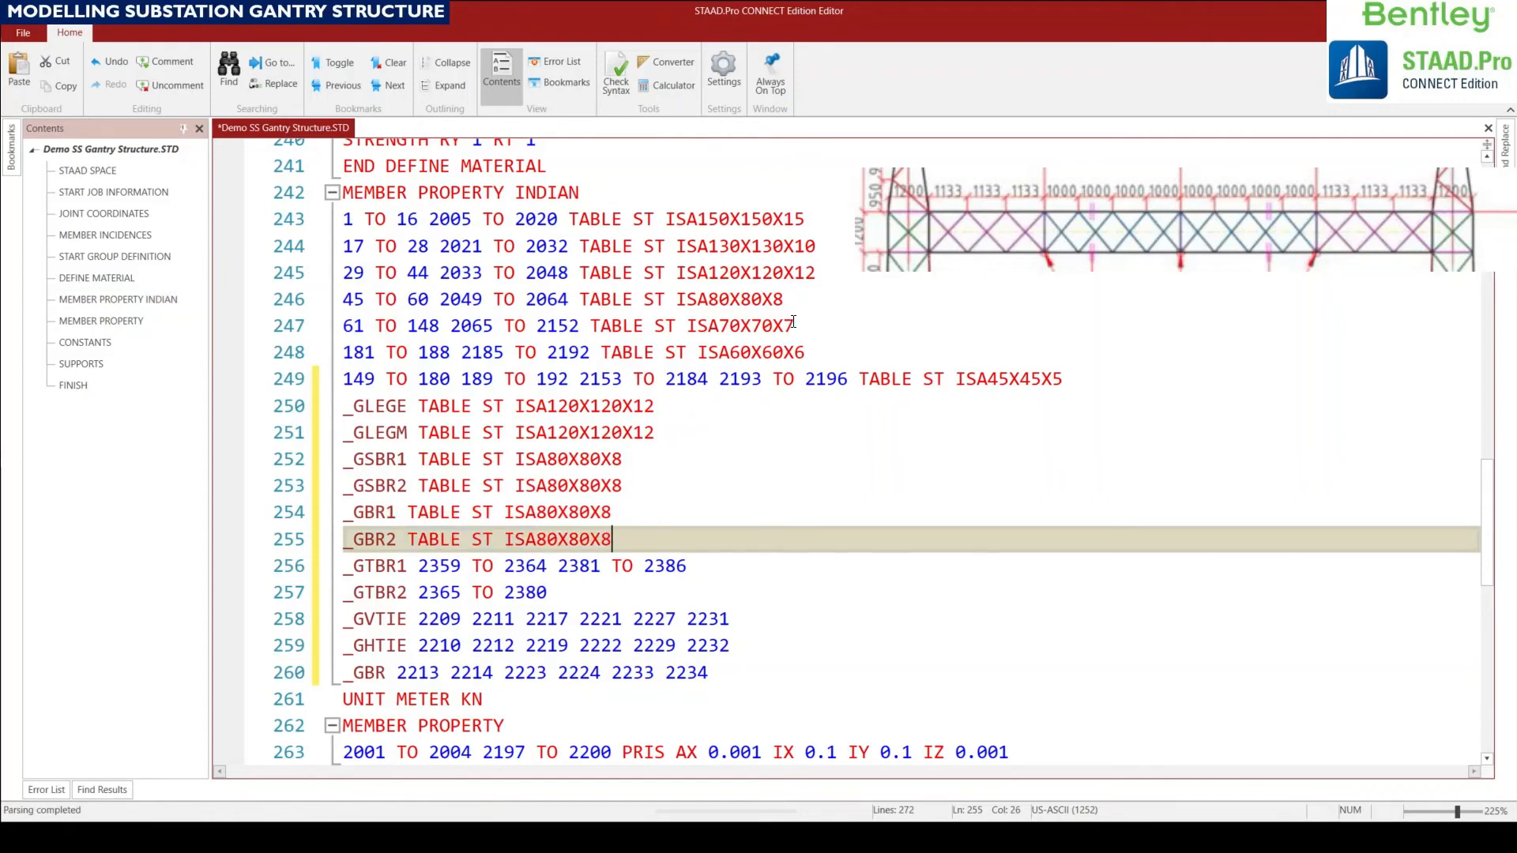
Replace the member numbers of the pasted _GTBR1 and _GTBR2 lines with TABLE ST ISA70X70X7.
click(752, 326)
click(591, 327)
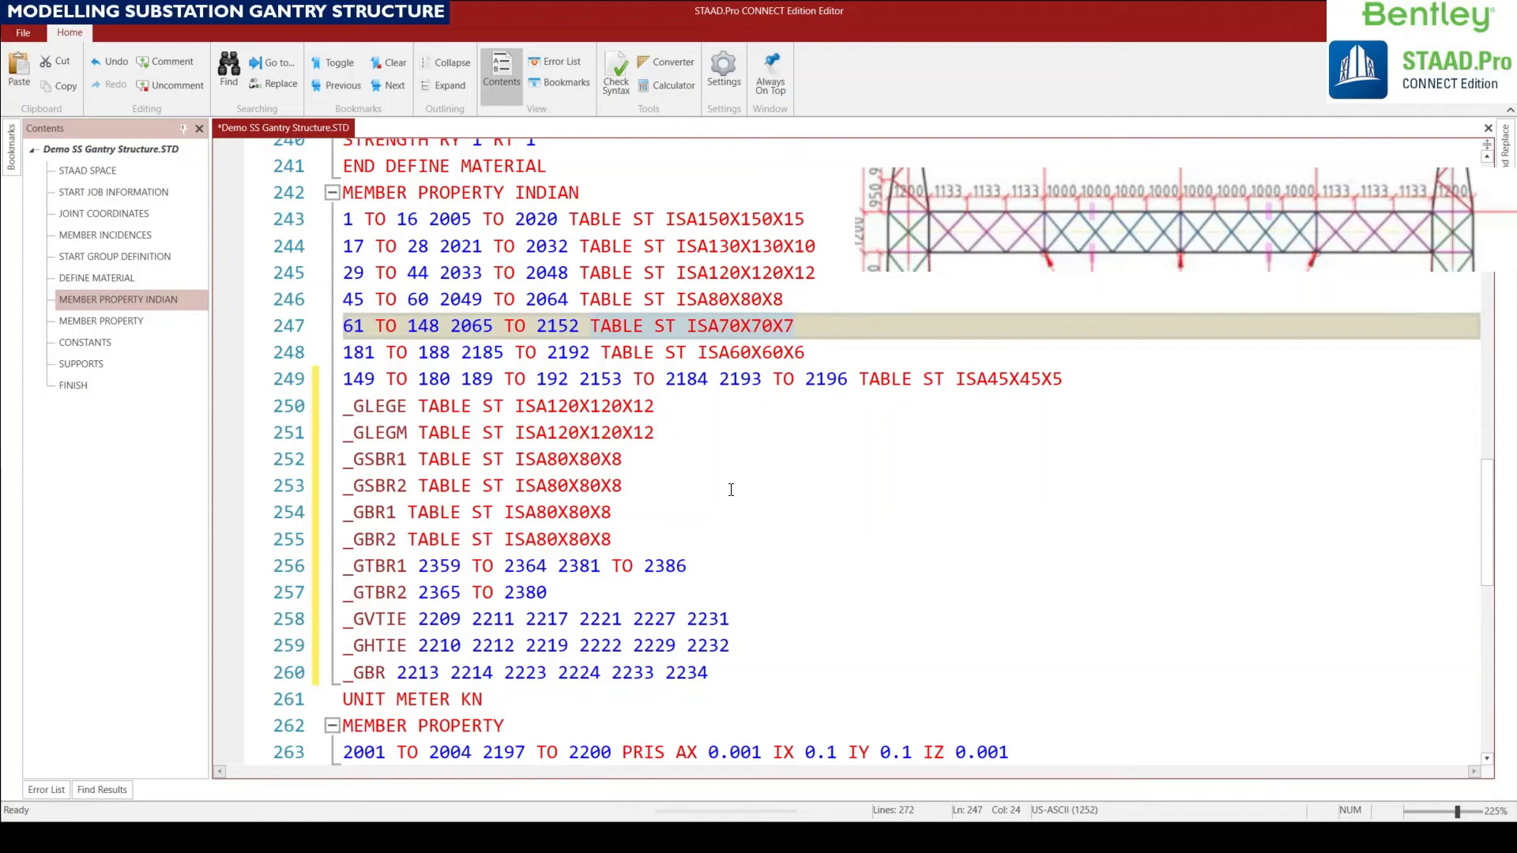
drag(701, 569, 423, 577)
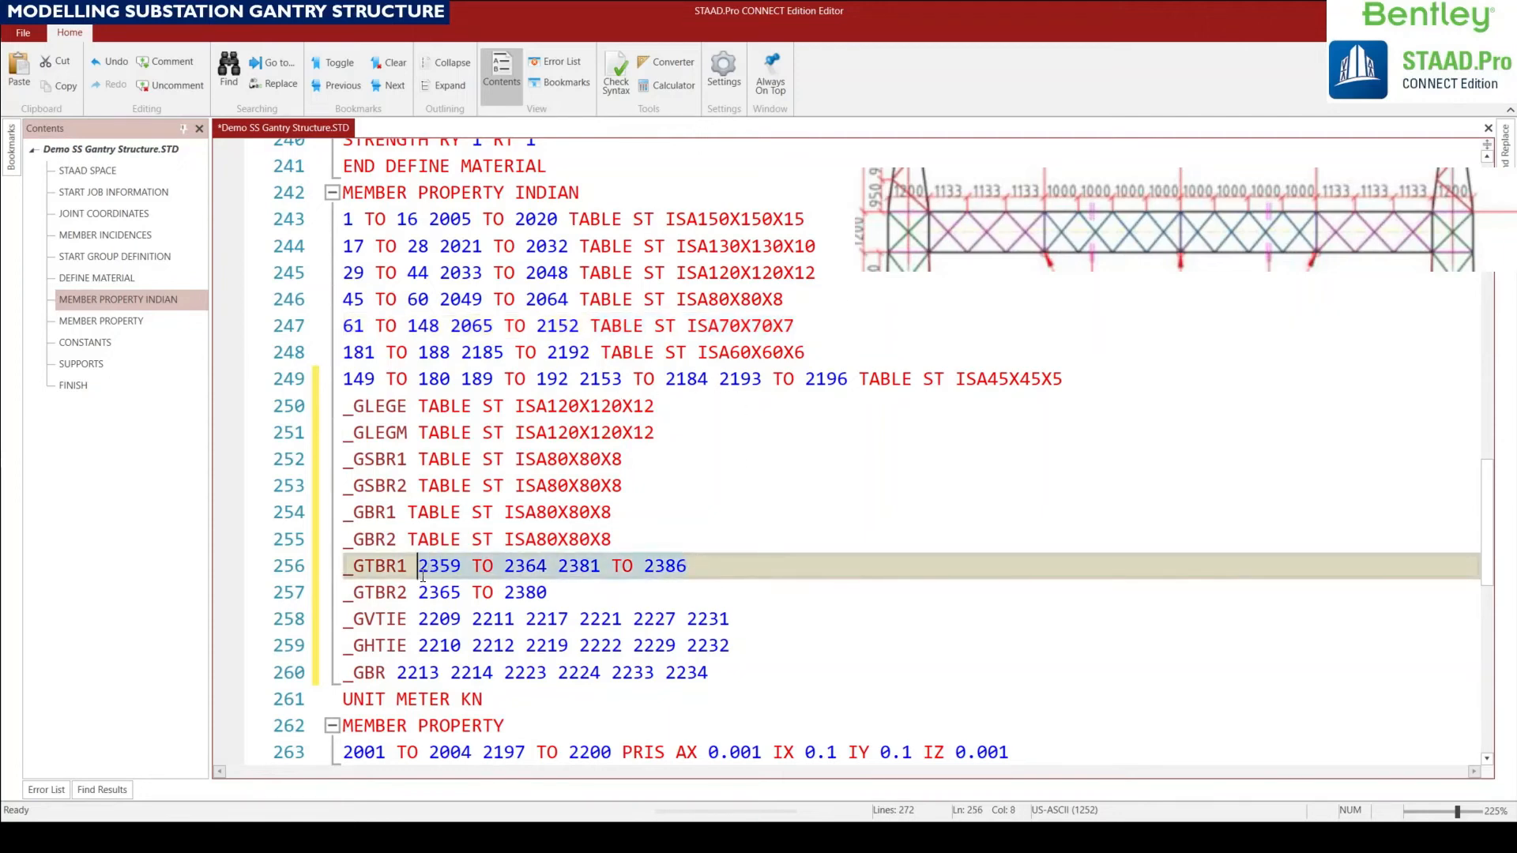
text(TABLE ST ISA70X70X7)
drag(547, 593, 418, 595)
text(TABLE ST ISA70X70X7)
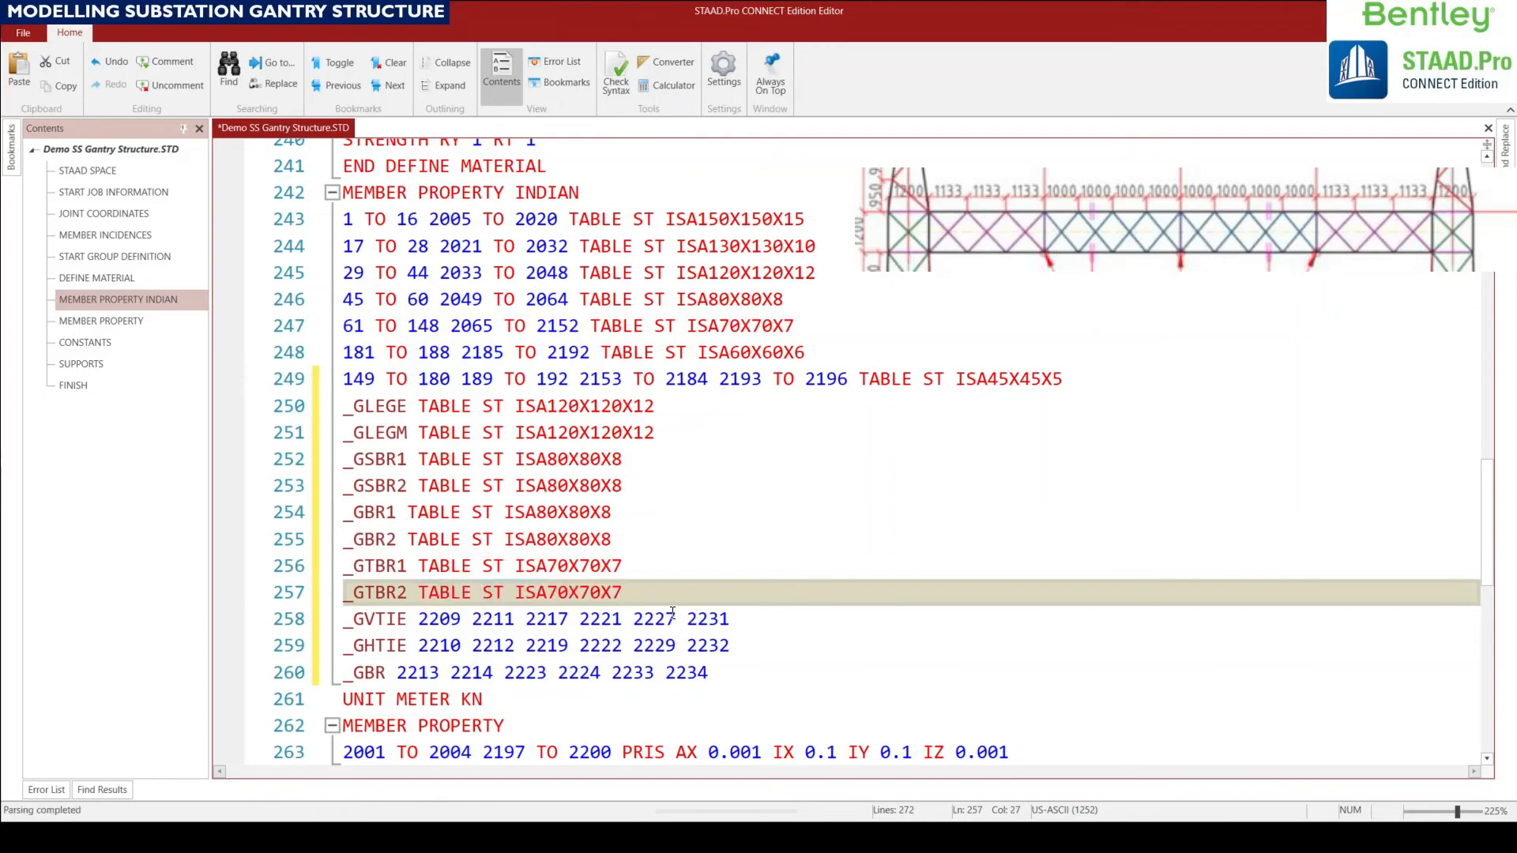
Replace the member numbers of the pasted _GVTIE and _GHTIE lines with TABLE ST ISA70X70X7.
drag(748, 628, 421, 632)
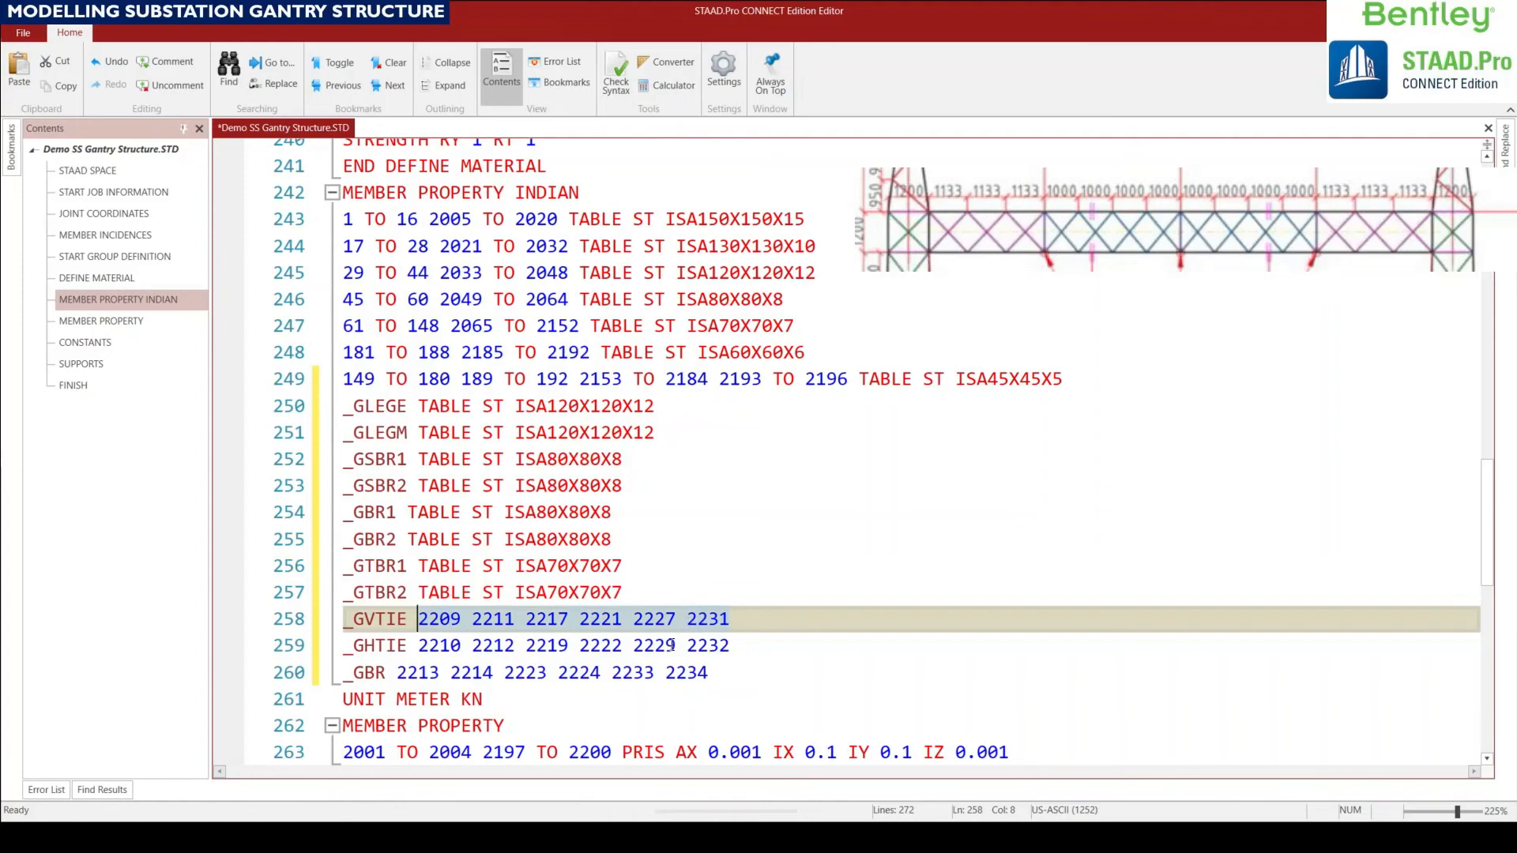
text(TABLE ST ISA70X70X7)
drag(731, 646, 431, 648)
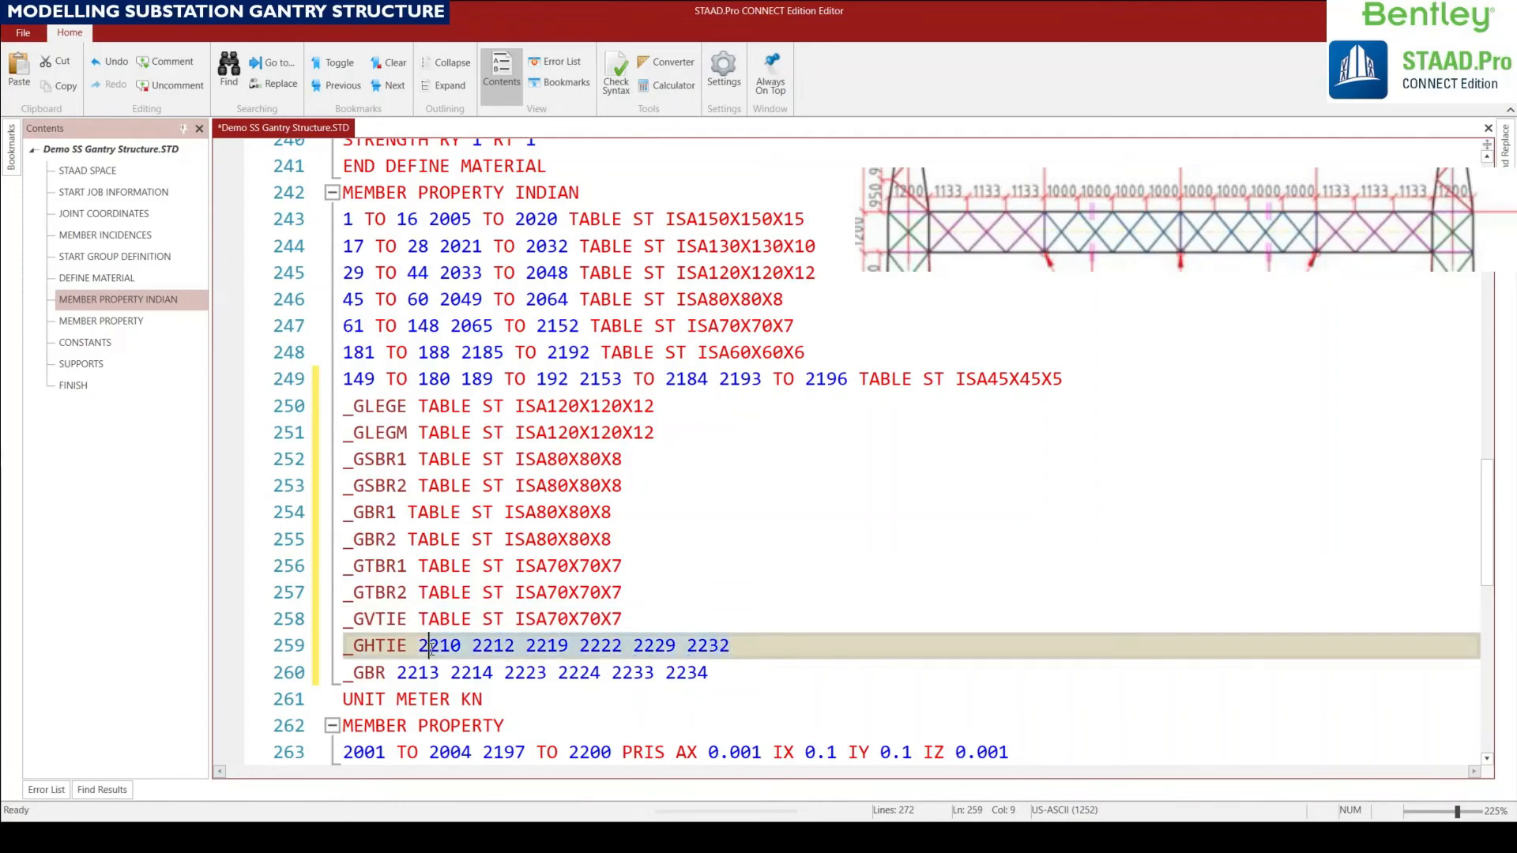
text(TABLE ST ISA70X70X7)
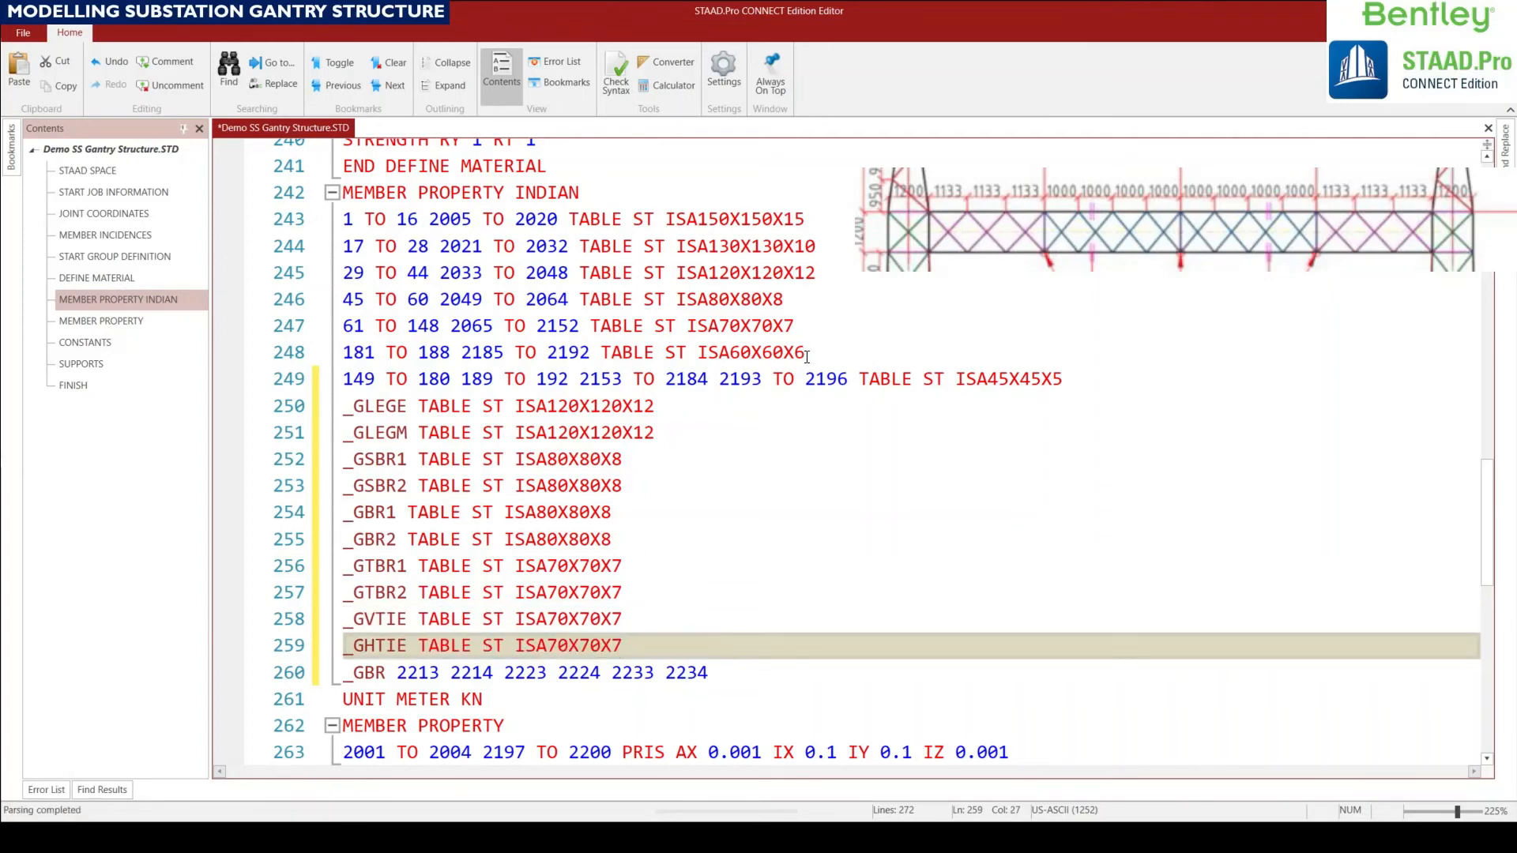
Change the section assignment of the _GVTIE and _GHTIE lines to TABLE ST ISA60X60X6.
click(689, 355)
drag(693, 354, 603, 355)
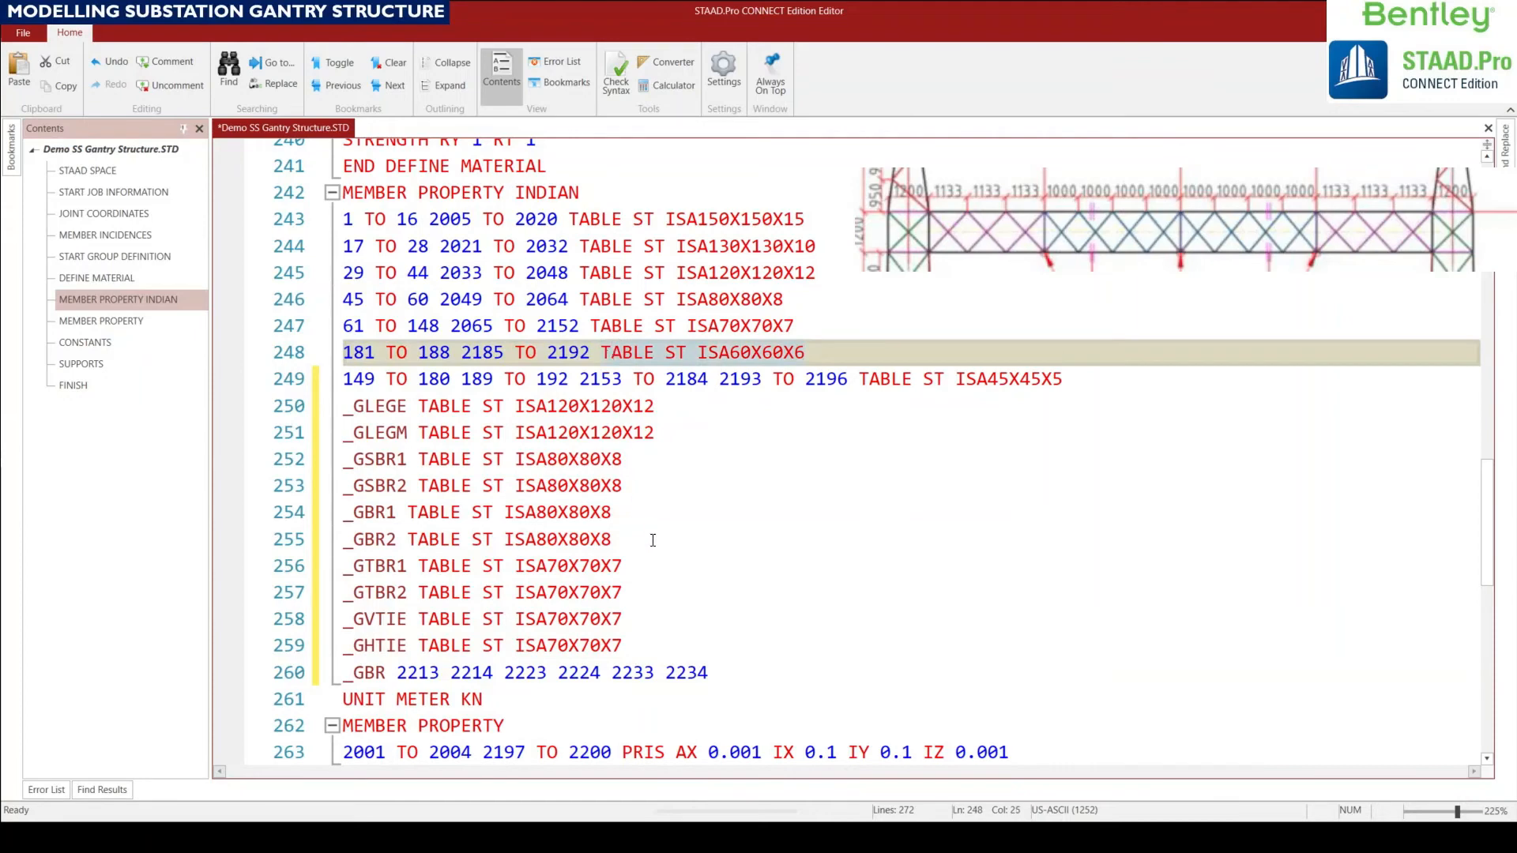
click(419, 618)
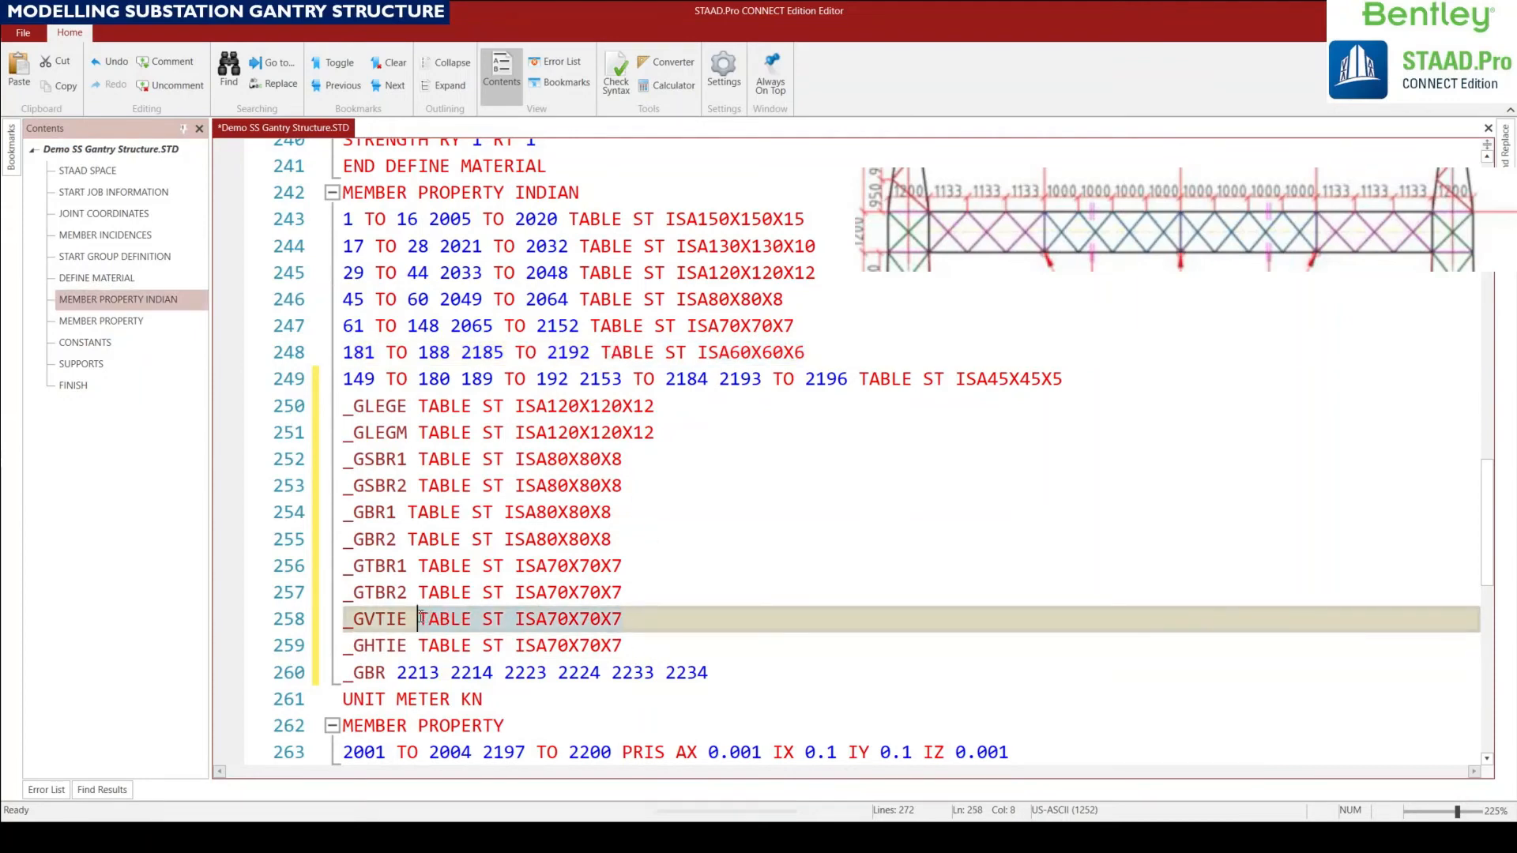
text(TABLE ST ISA60X60X6)
drag(622, 646, 425, 648)
text(TABLE ST ISA60X60X6)
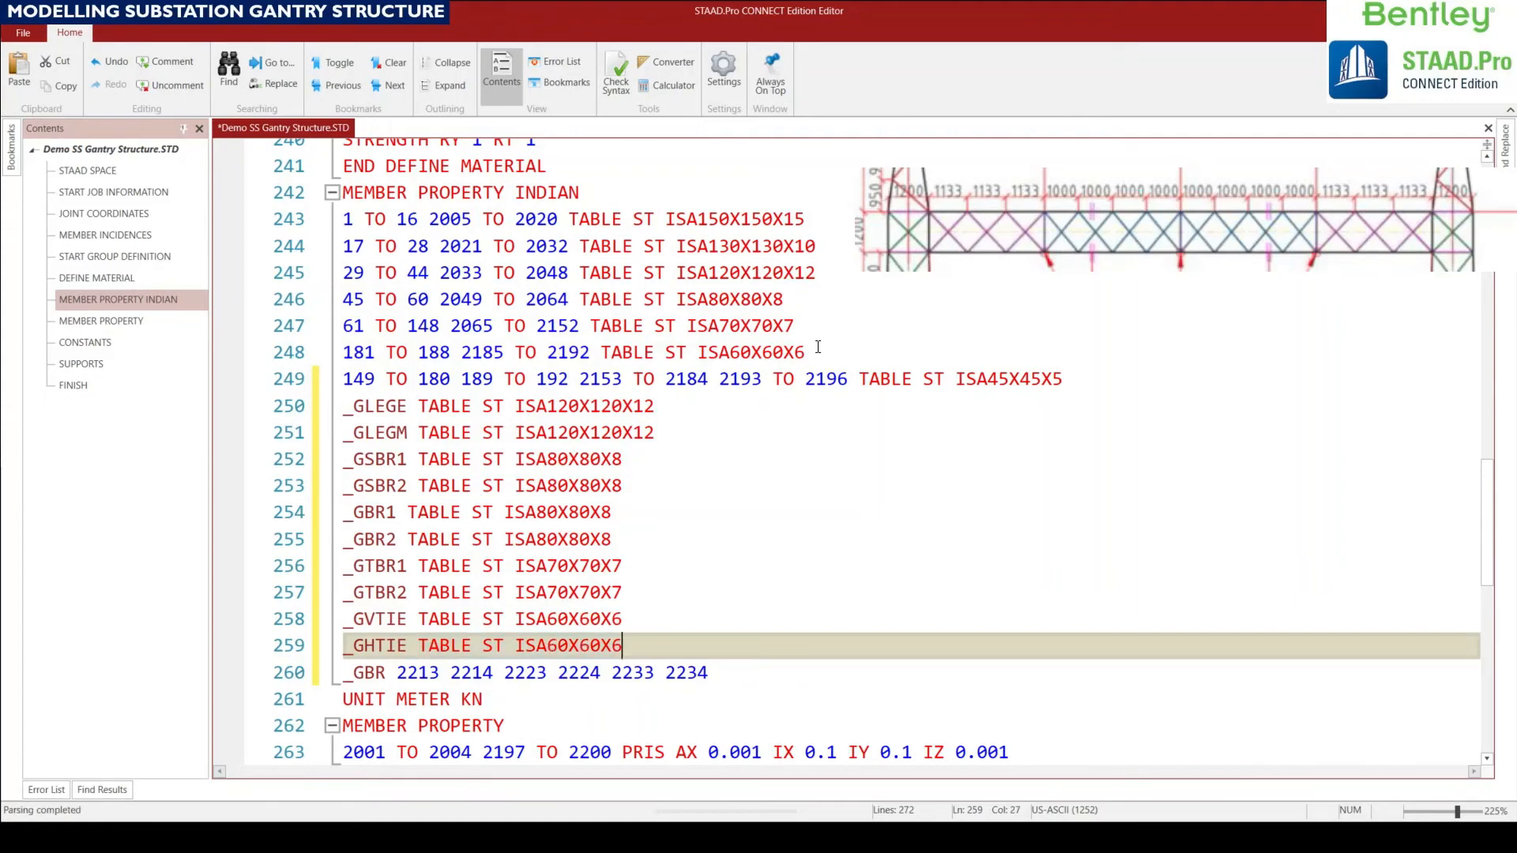
Replace the member numbers of the pasted _GBR line with TABLE ST ISA45X45X5 and save the input file.
click(1075, 378)
click(859, 378)
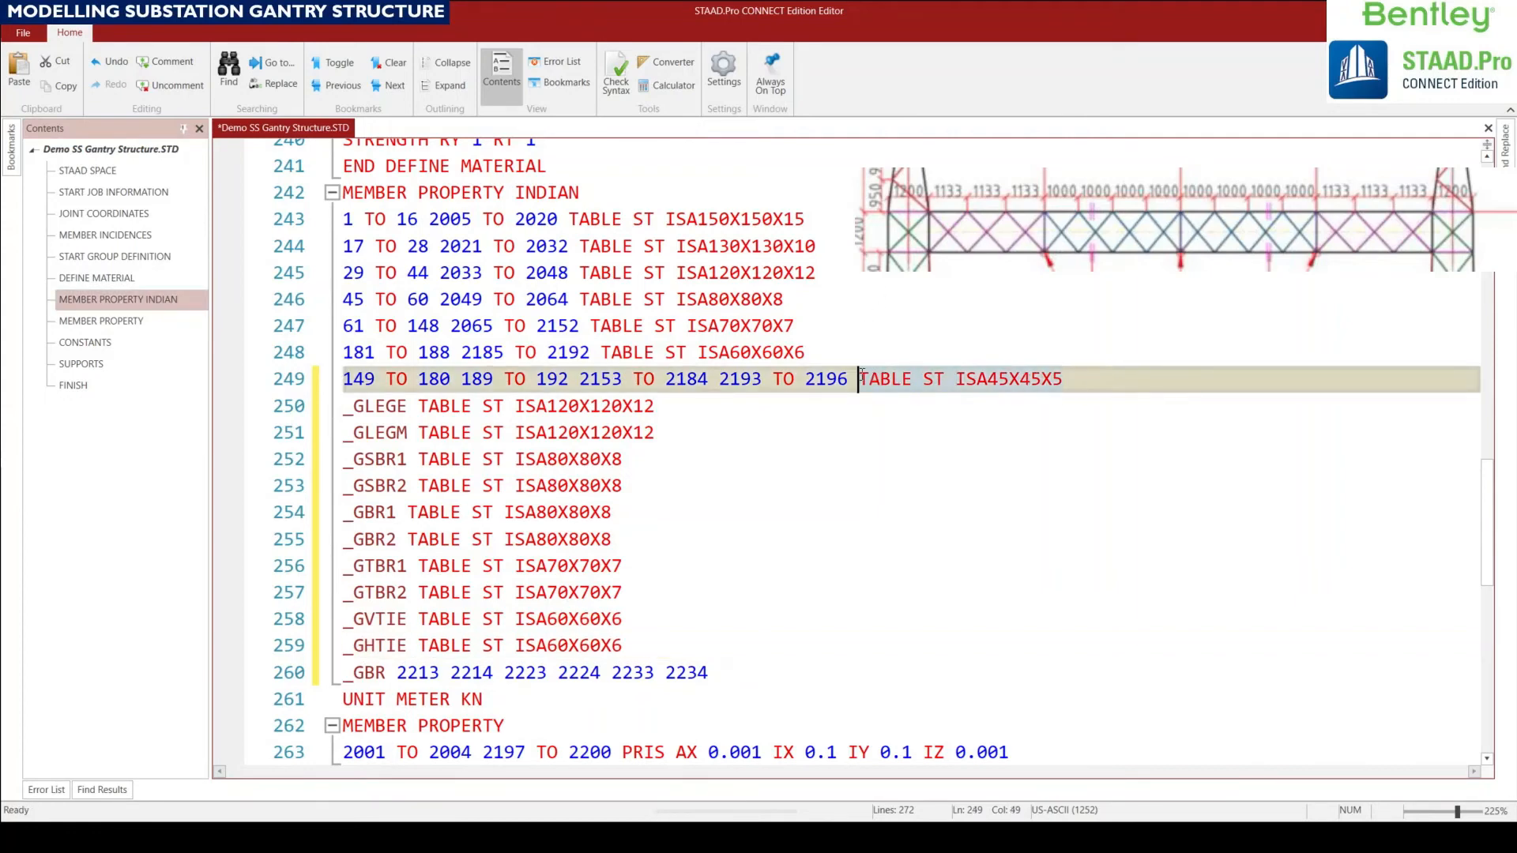
drag(722, 674, 397, 679)
text(TABLE ST ISA45X45X5)
click(701, 619)
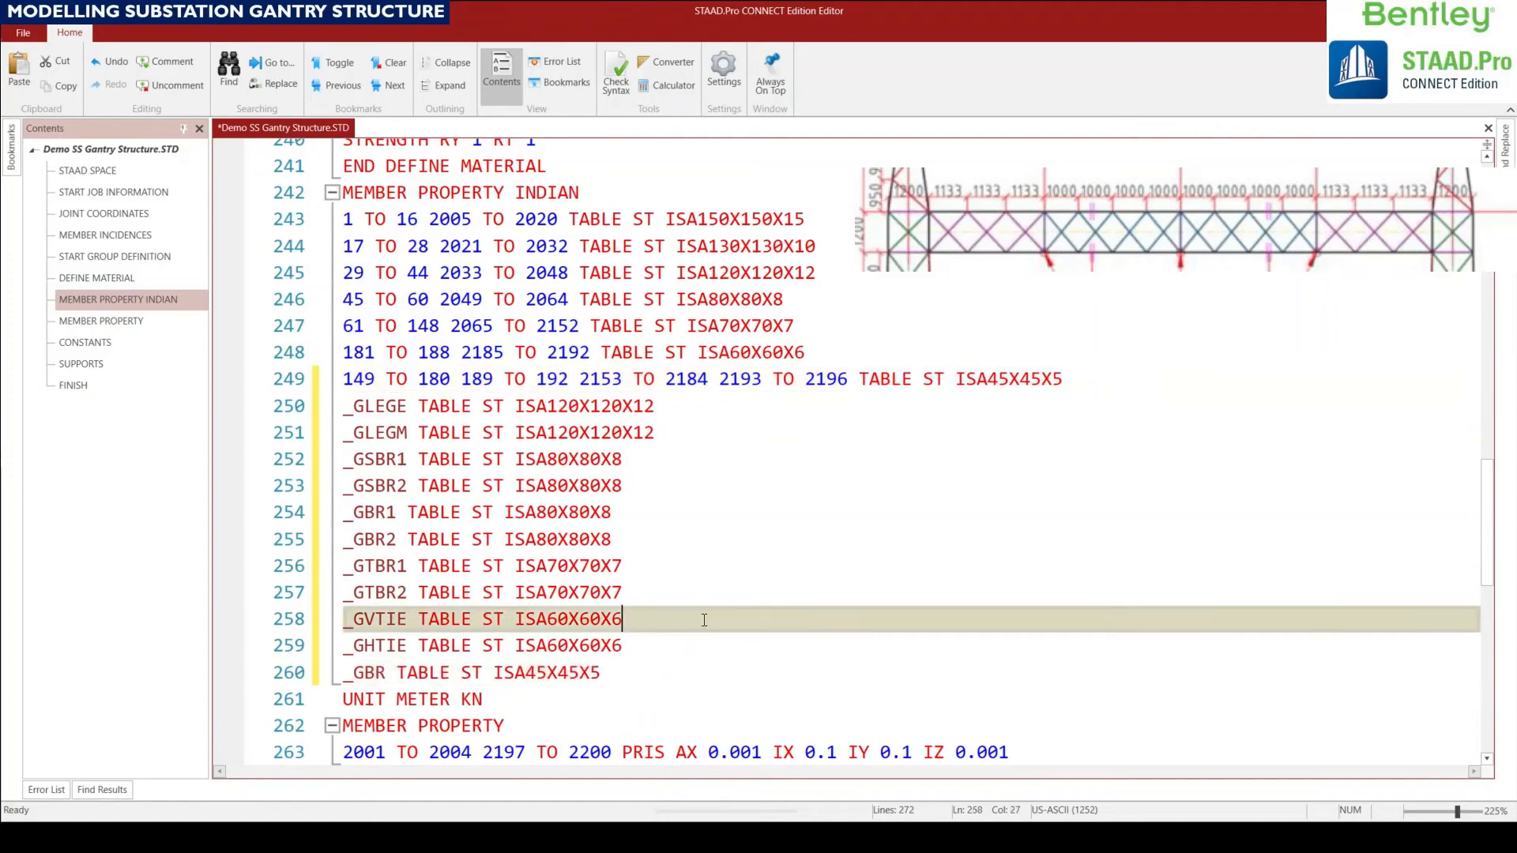
scroll(601, 625, down, 2)
key(ctrl+s)
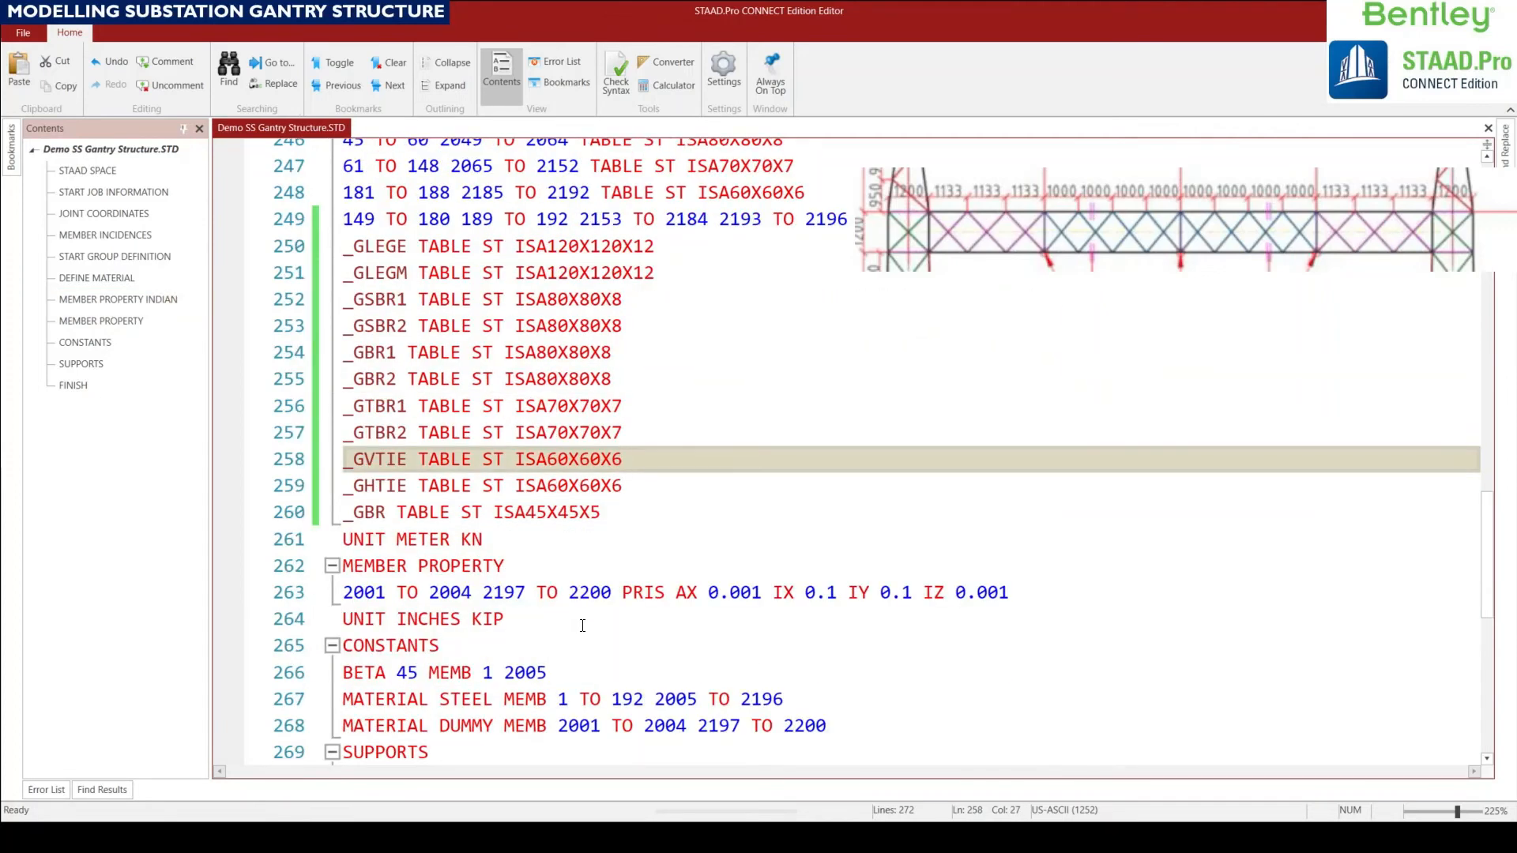
scroll(582, 625, down, 2)
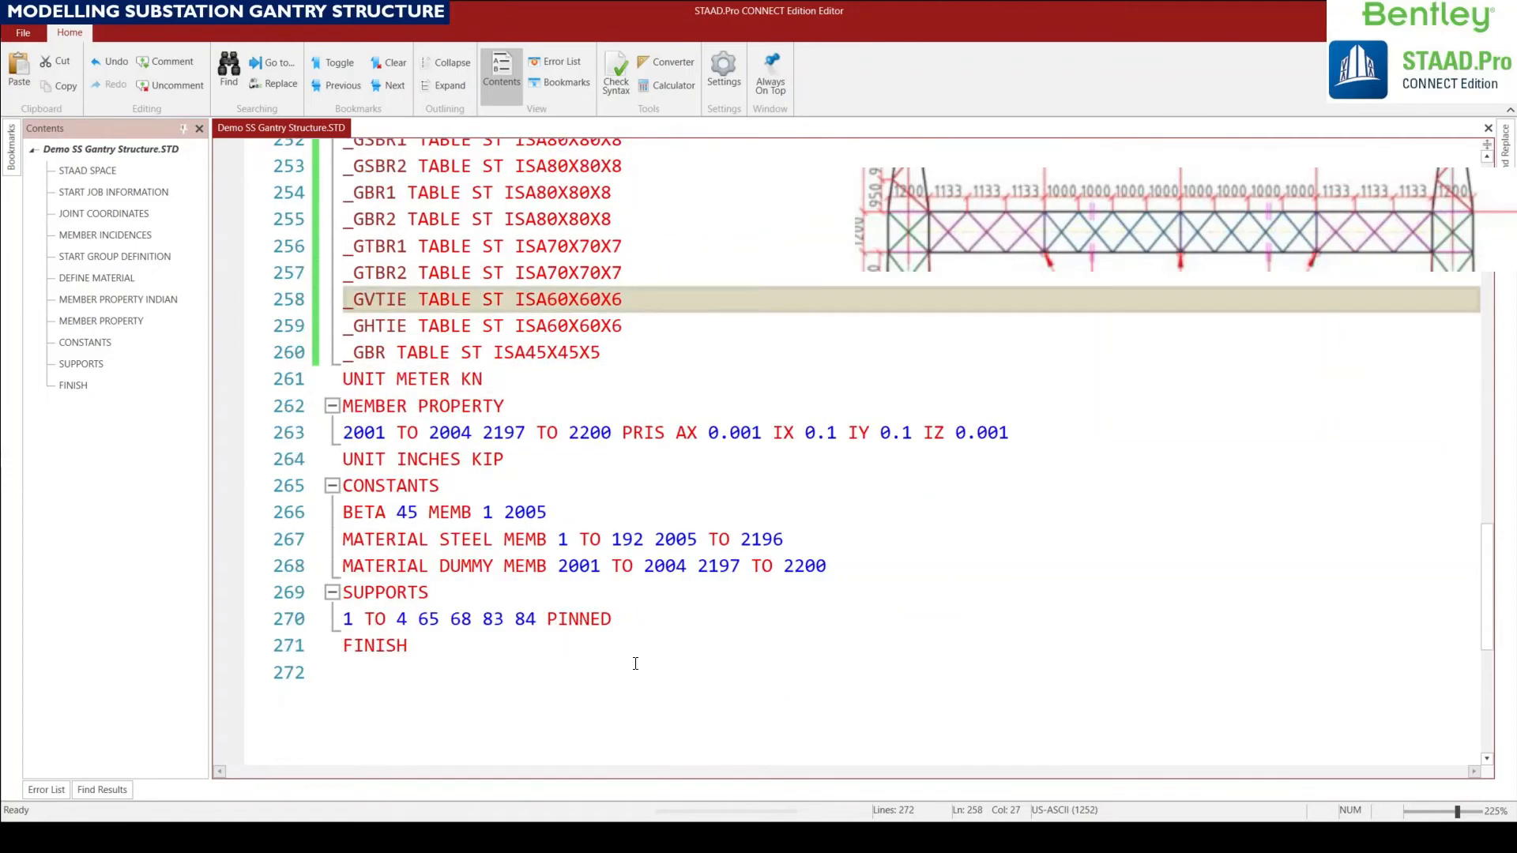
Review the material assignments and constants at the end of the input file and close the editor.
click(473, 540)
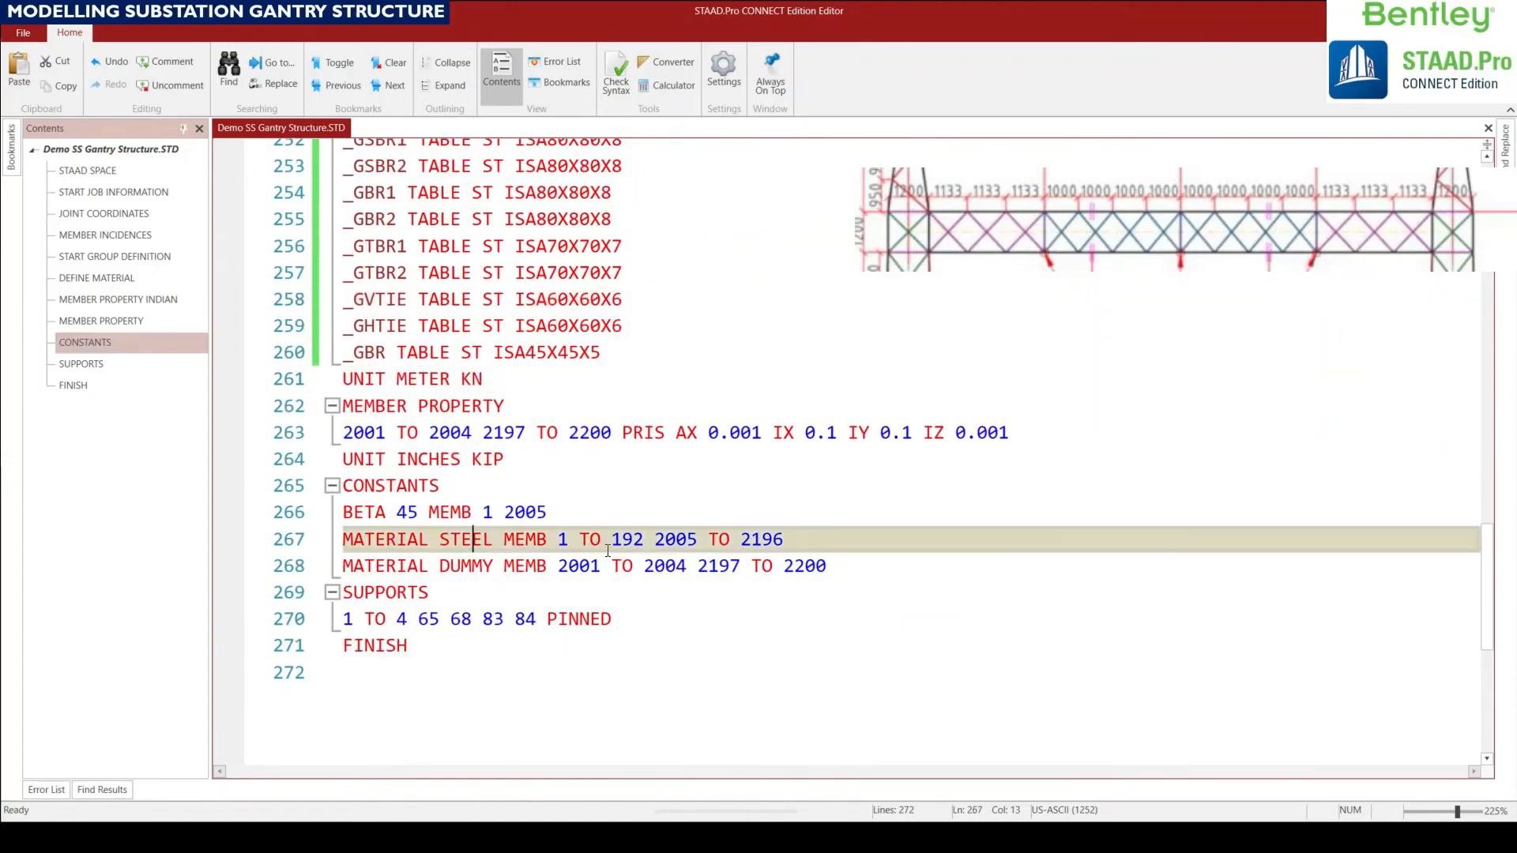
click(655, 542)
scroll(655, 542, up, 3)
scroll(650, 558, down, 4)
scroll(651, 558, up, 4)
click(1499, 11)
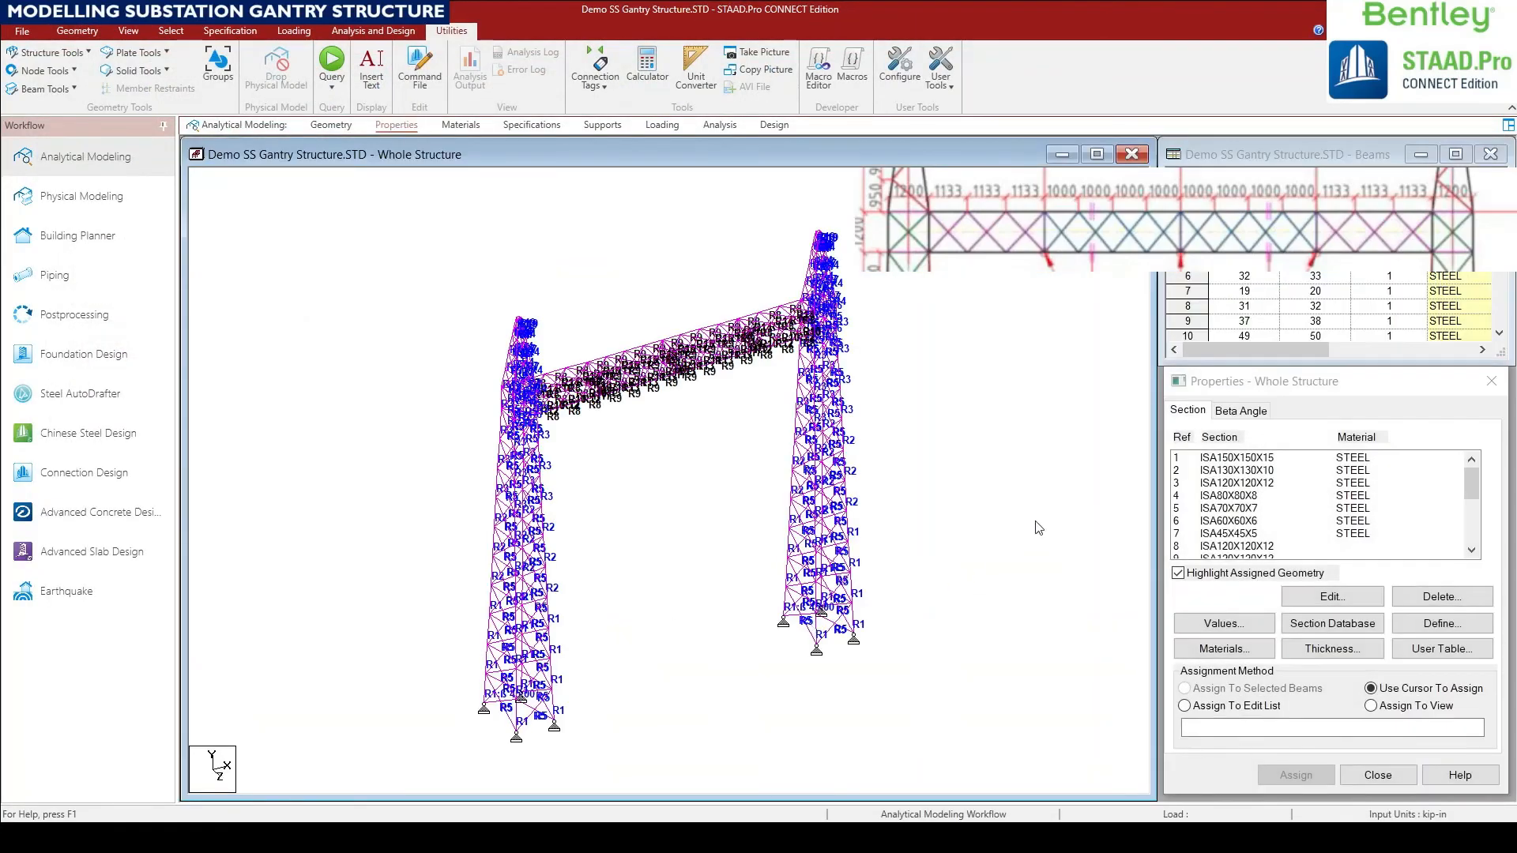
Open a 3D rendering of the gantry, enlarge it and inspect the truss beam and towers with their assigned sections.
scroll(670, 483, up, 5)
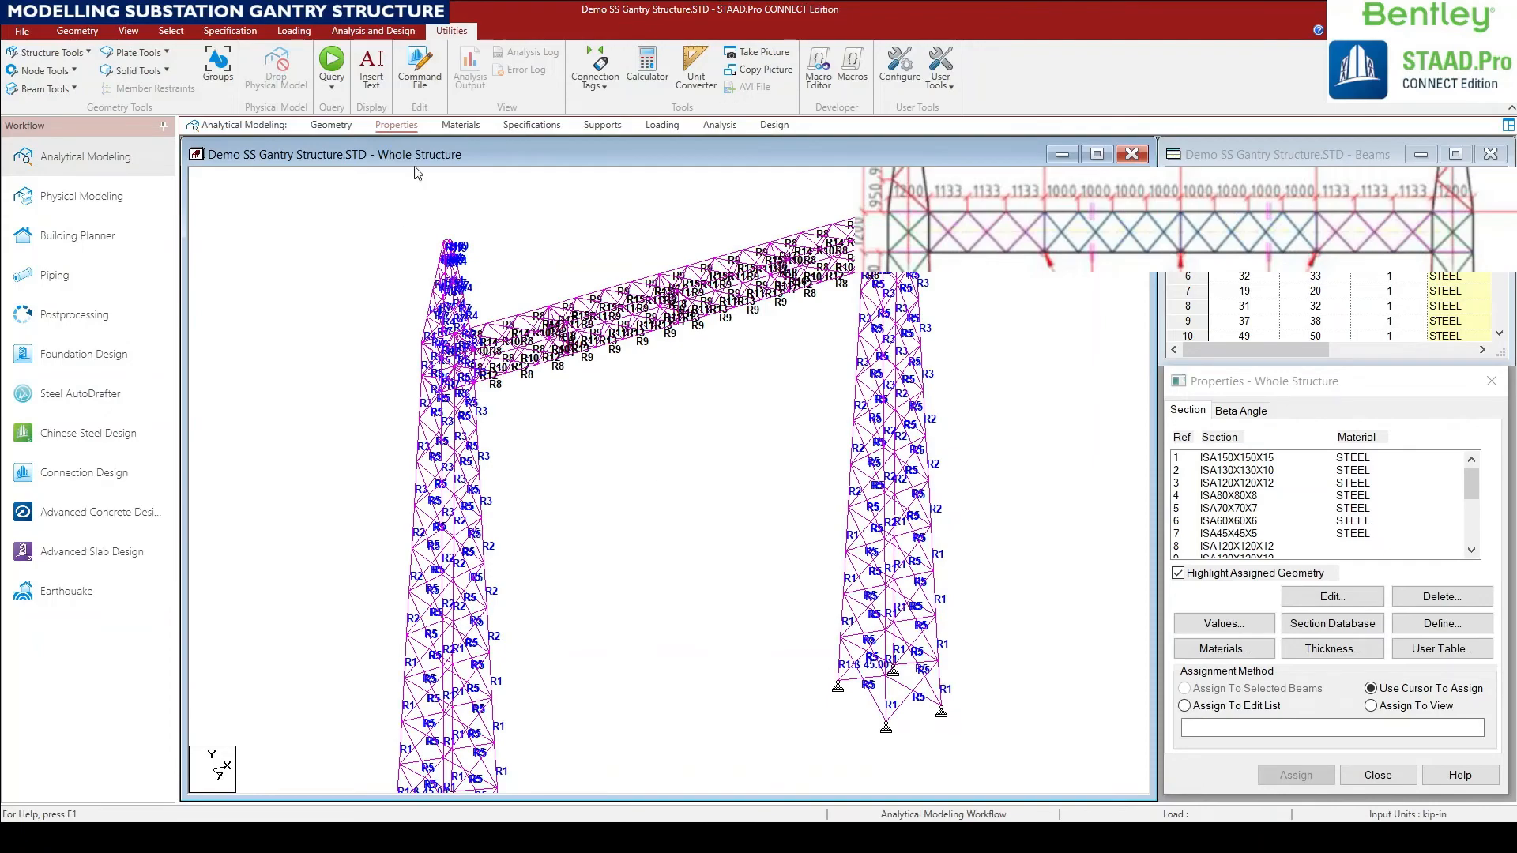
click(128, 30)
click(915, 75)
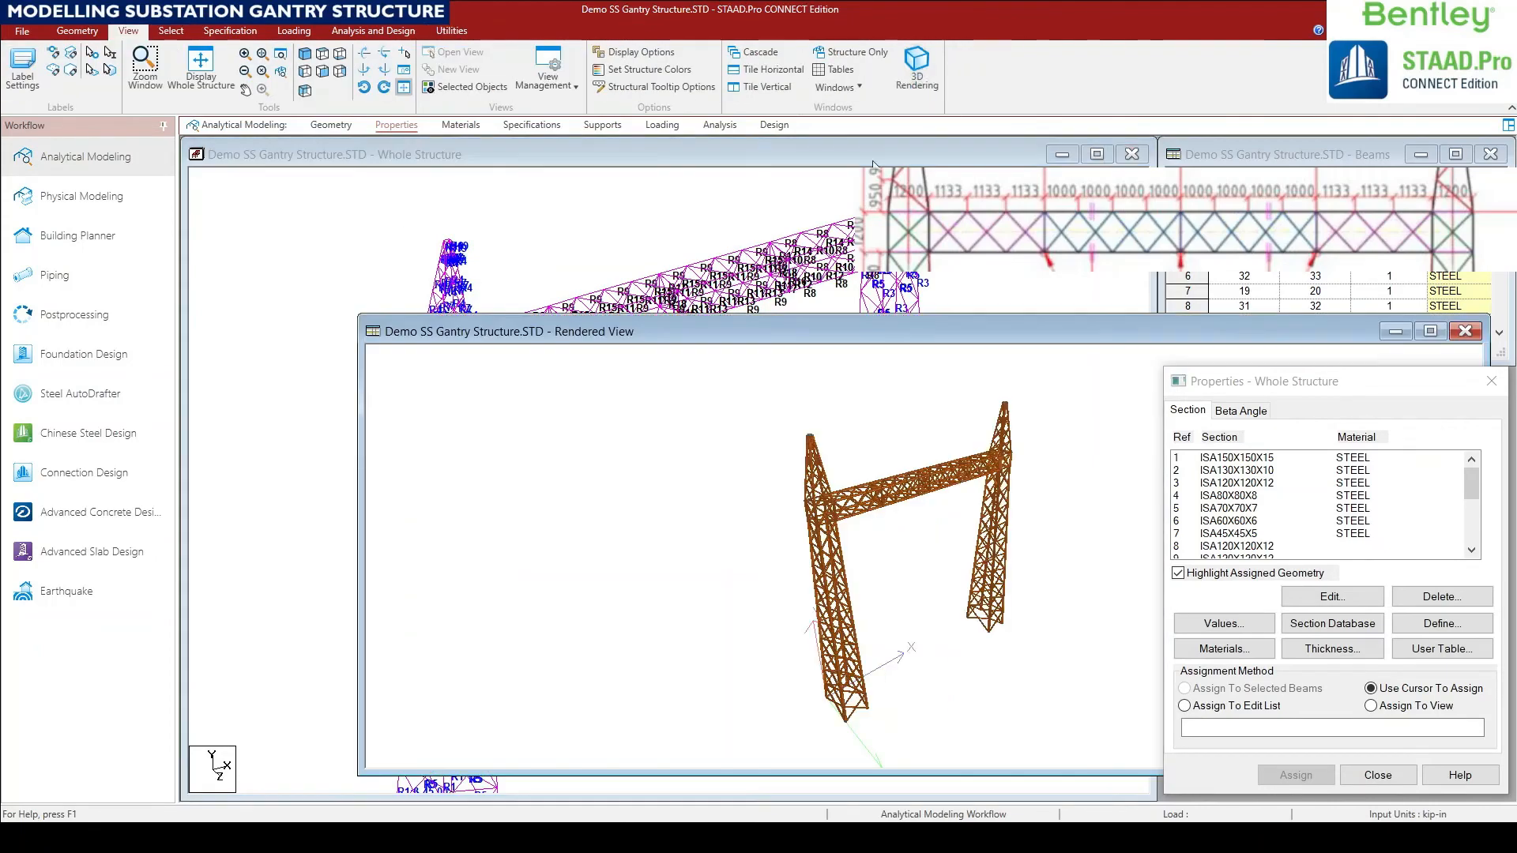
double_click(885, 330)
scroll(804, 273, up, 5)
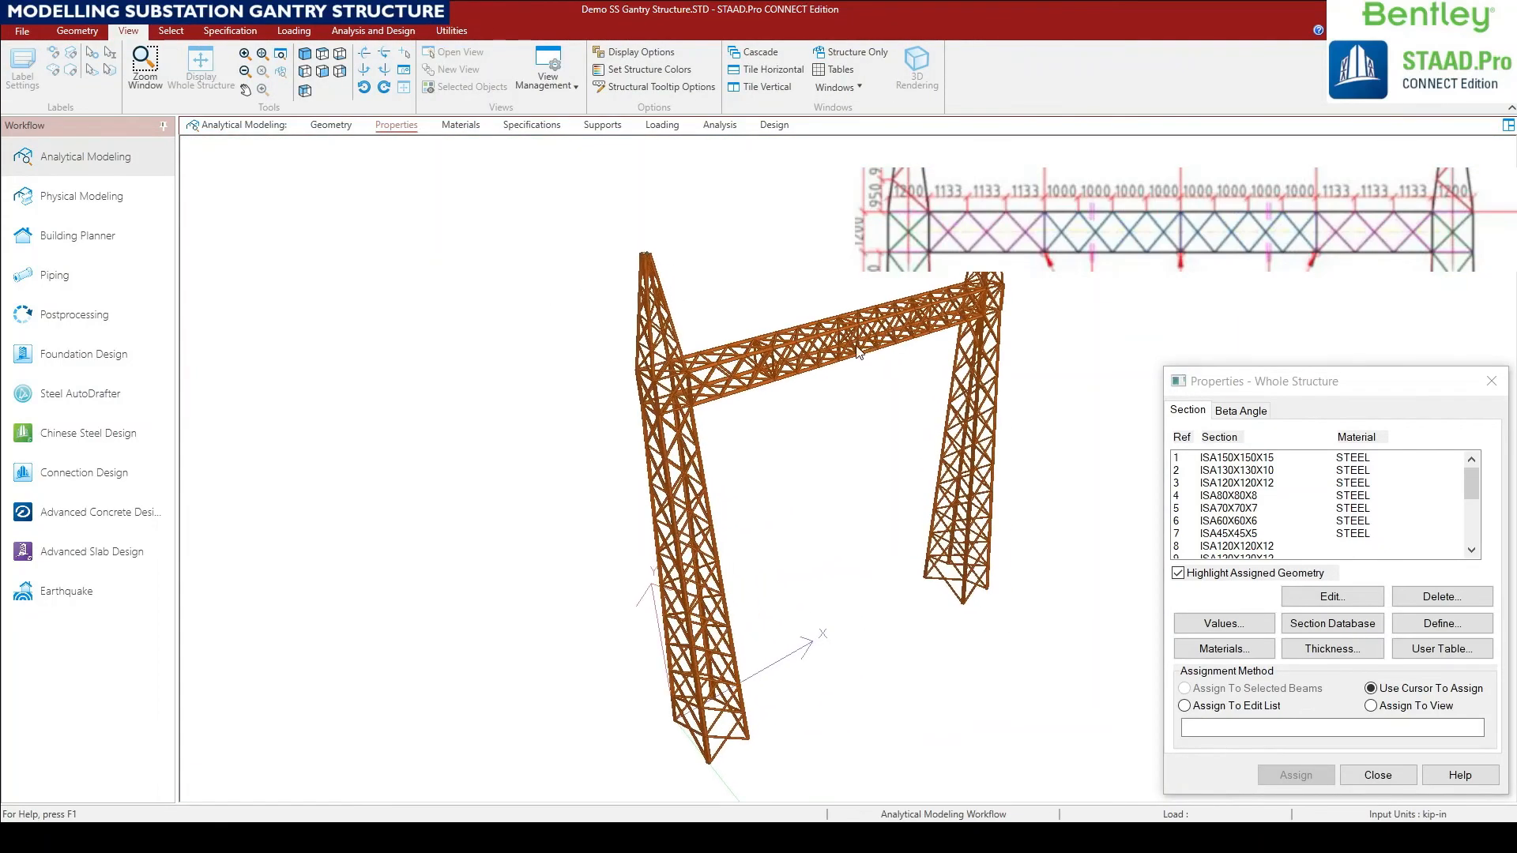
scroll(804, 273, up, 2)
middle_drag(804, 274, 695, 481)
scroll(645, 483, up, 3)
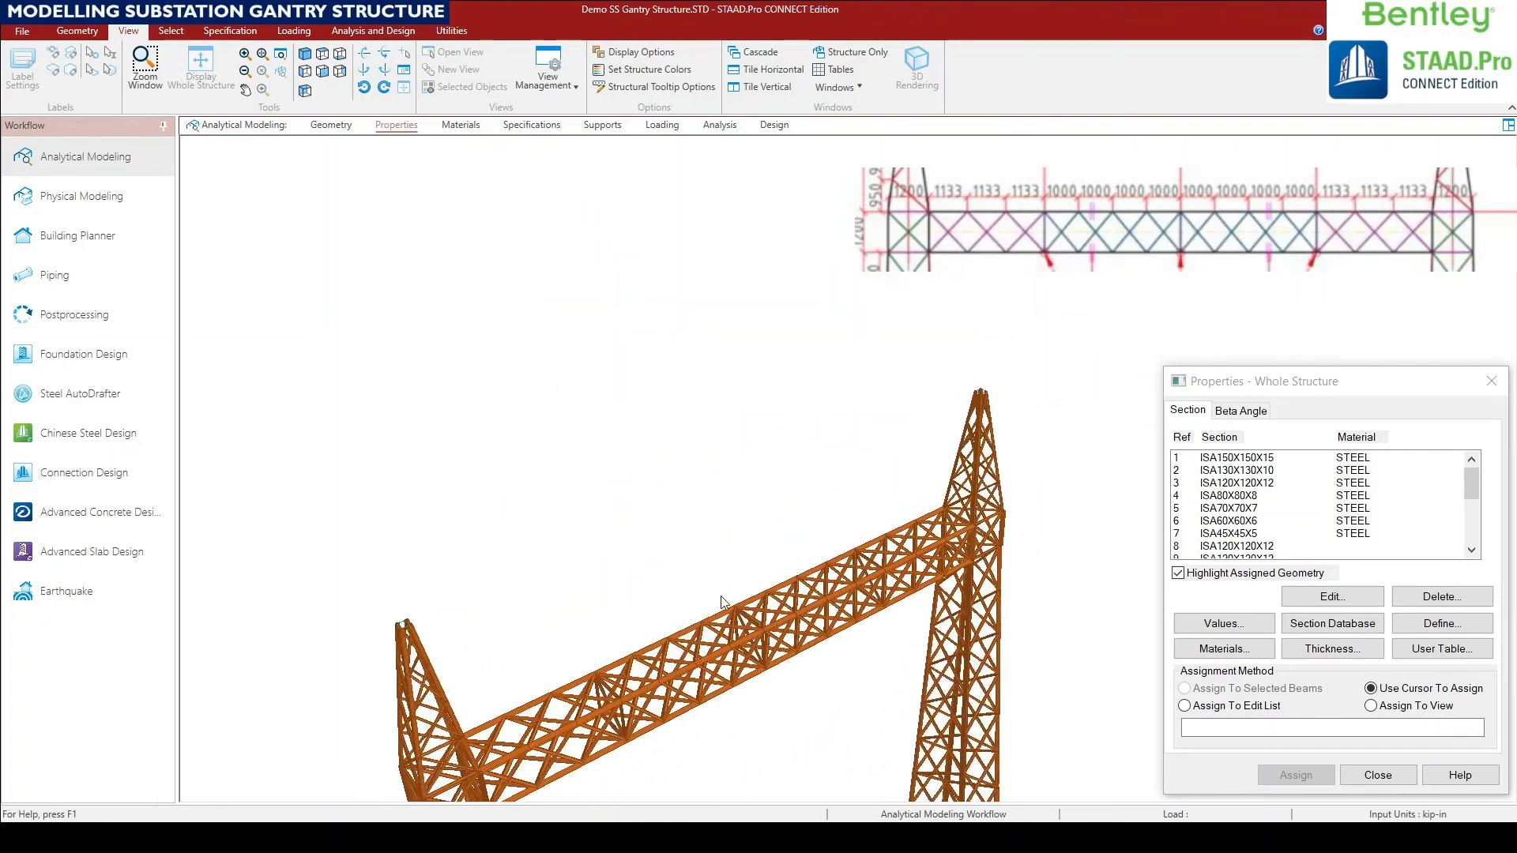
middle_drag(706, 709, 701, 615)
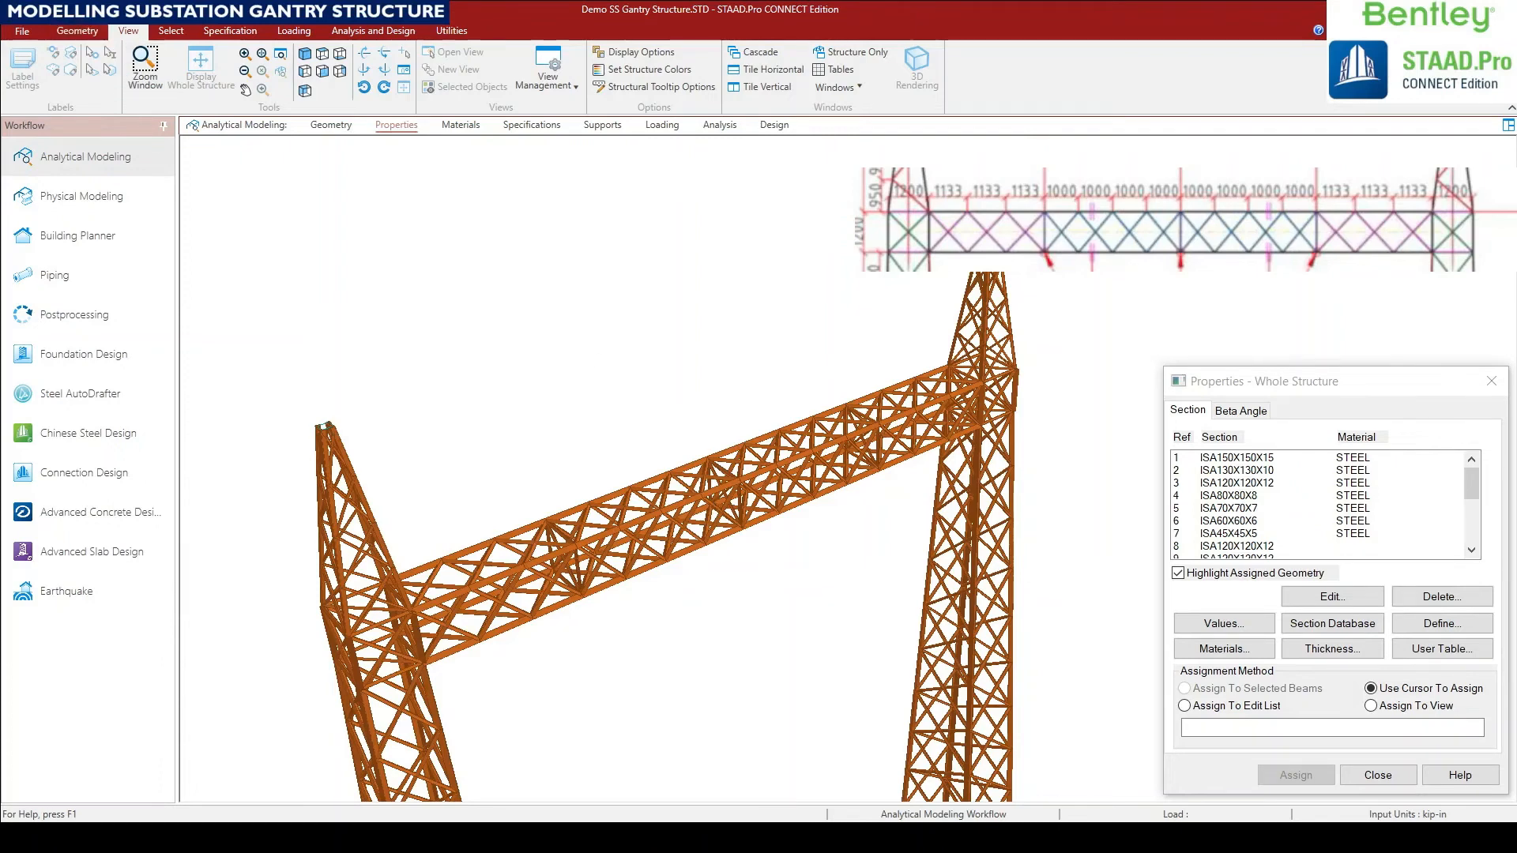
Close the 3D rendering and the section properties window to get back to the plain geometry model.
click(1508, 125)
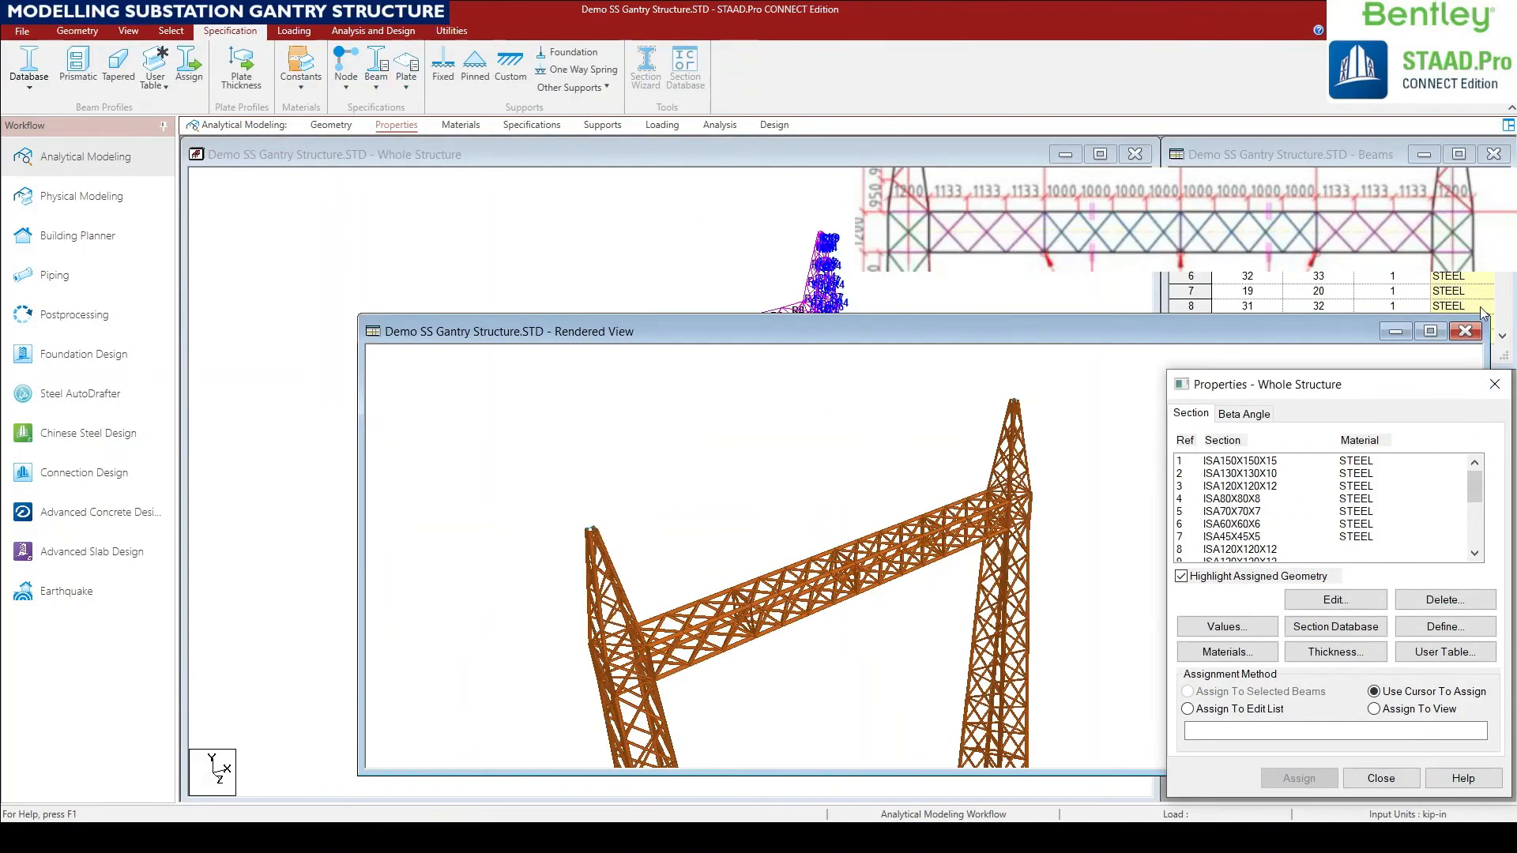
click(1465, 331)
click(1100, 154)
middle_drag(1184, 362, 845, 351)
scroll(859, 347, up, 3)
click(1494, 384)
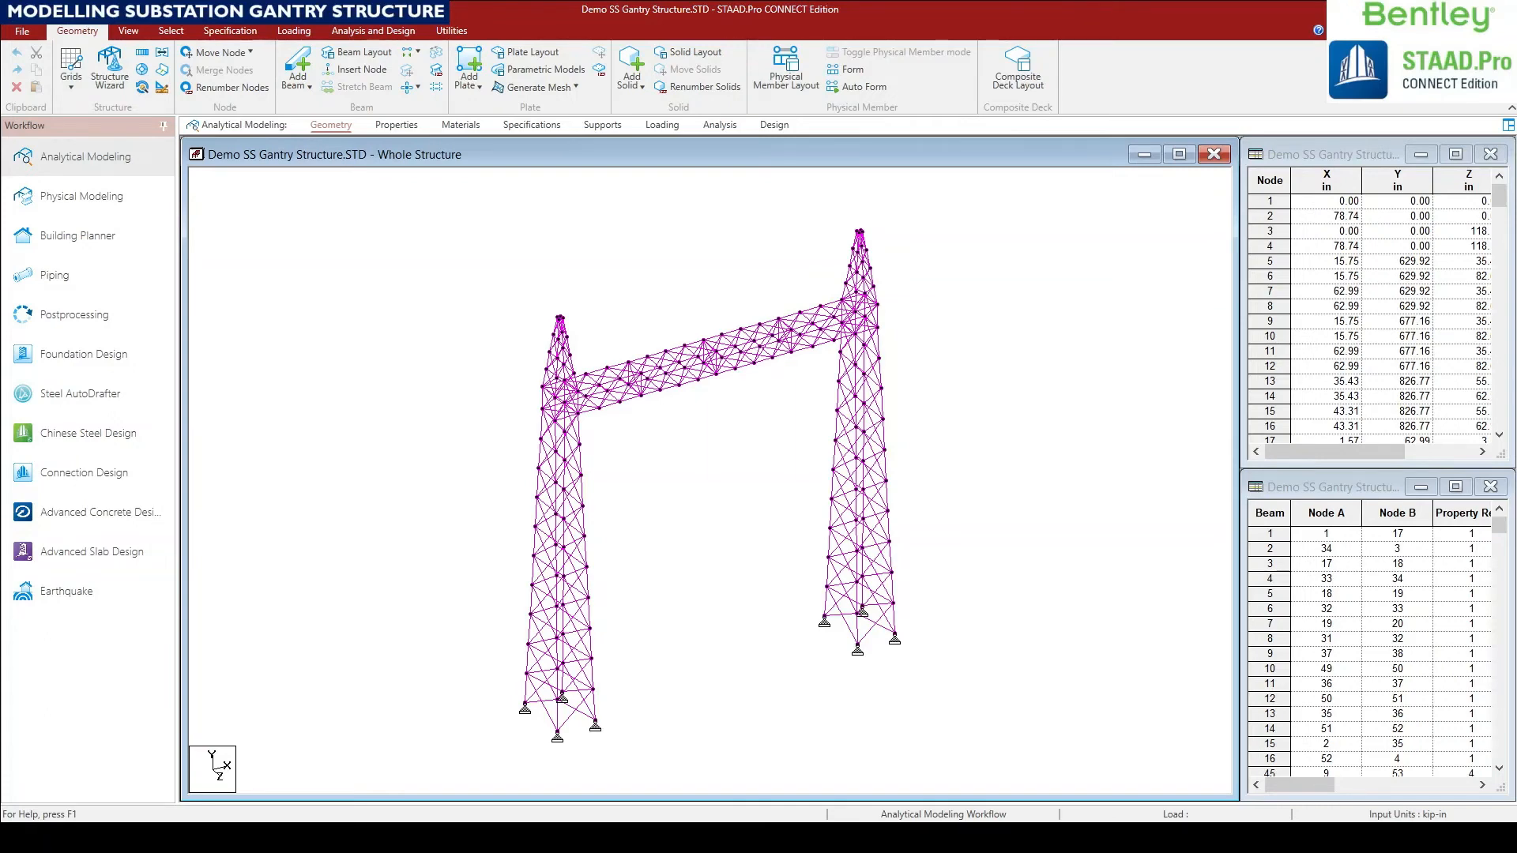
middle_drag(510, 401, 461, 403)
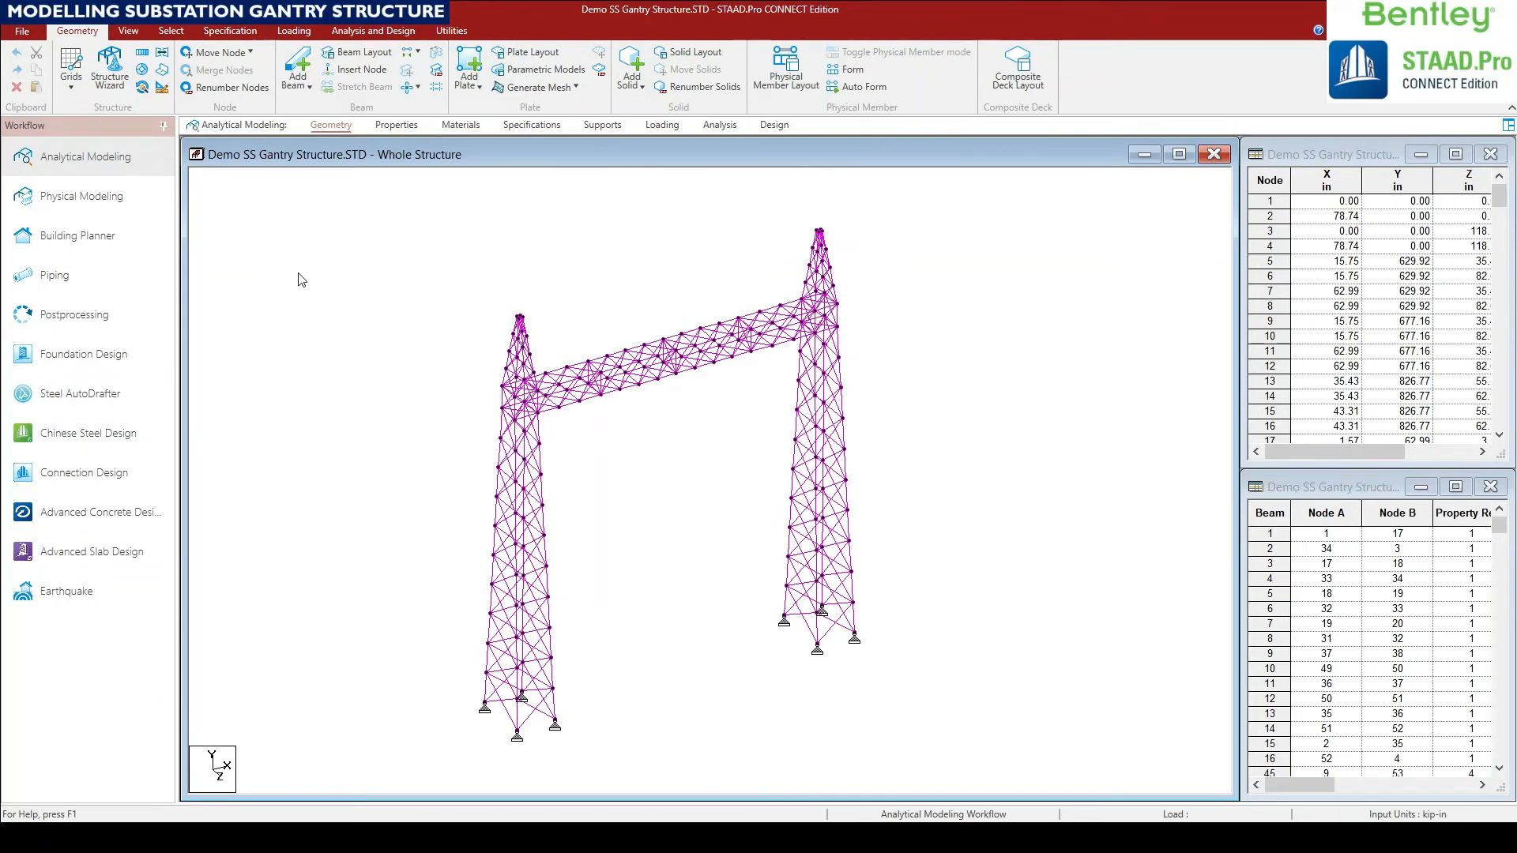
scroll(526, 676, up, 3)
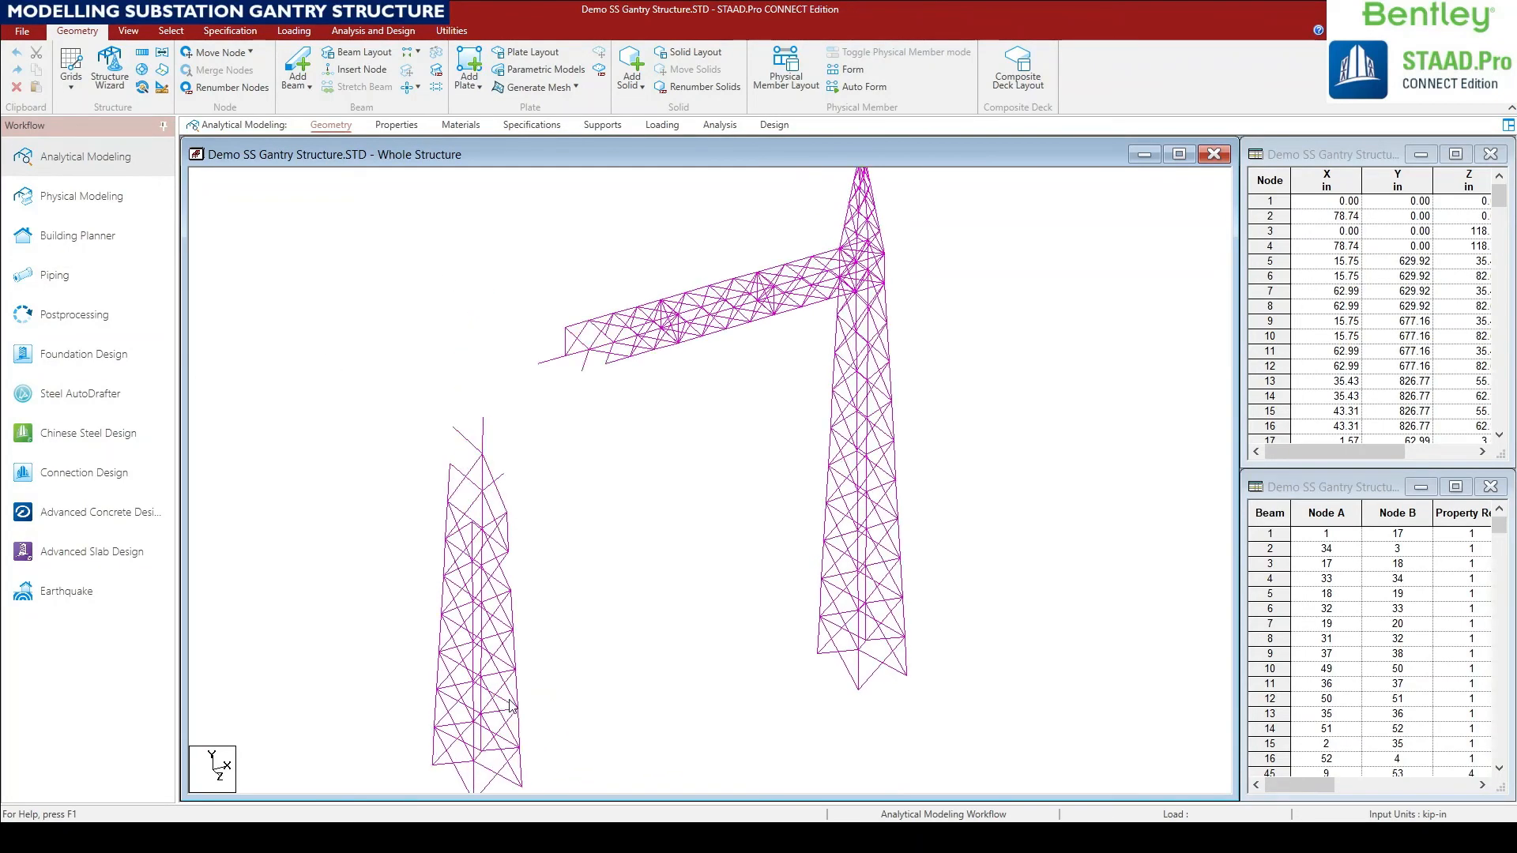
scroll(491, 557, up, 1)
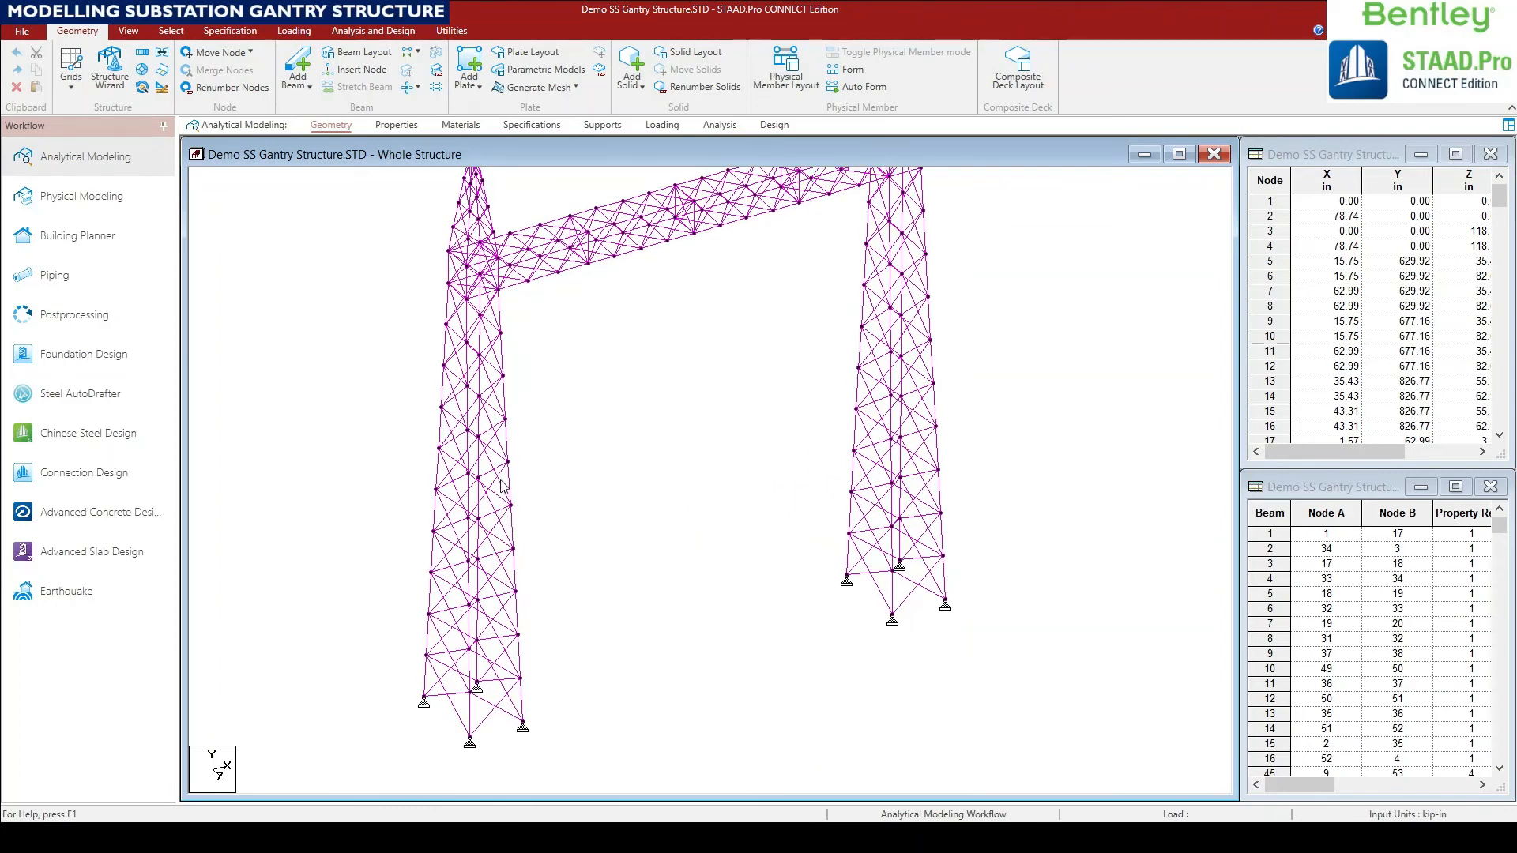
scroll(501, 488, up, 2)
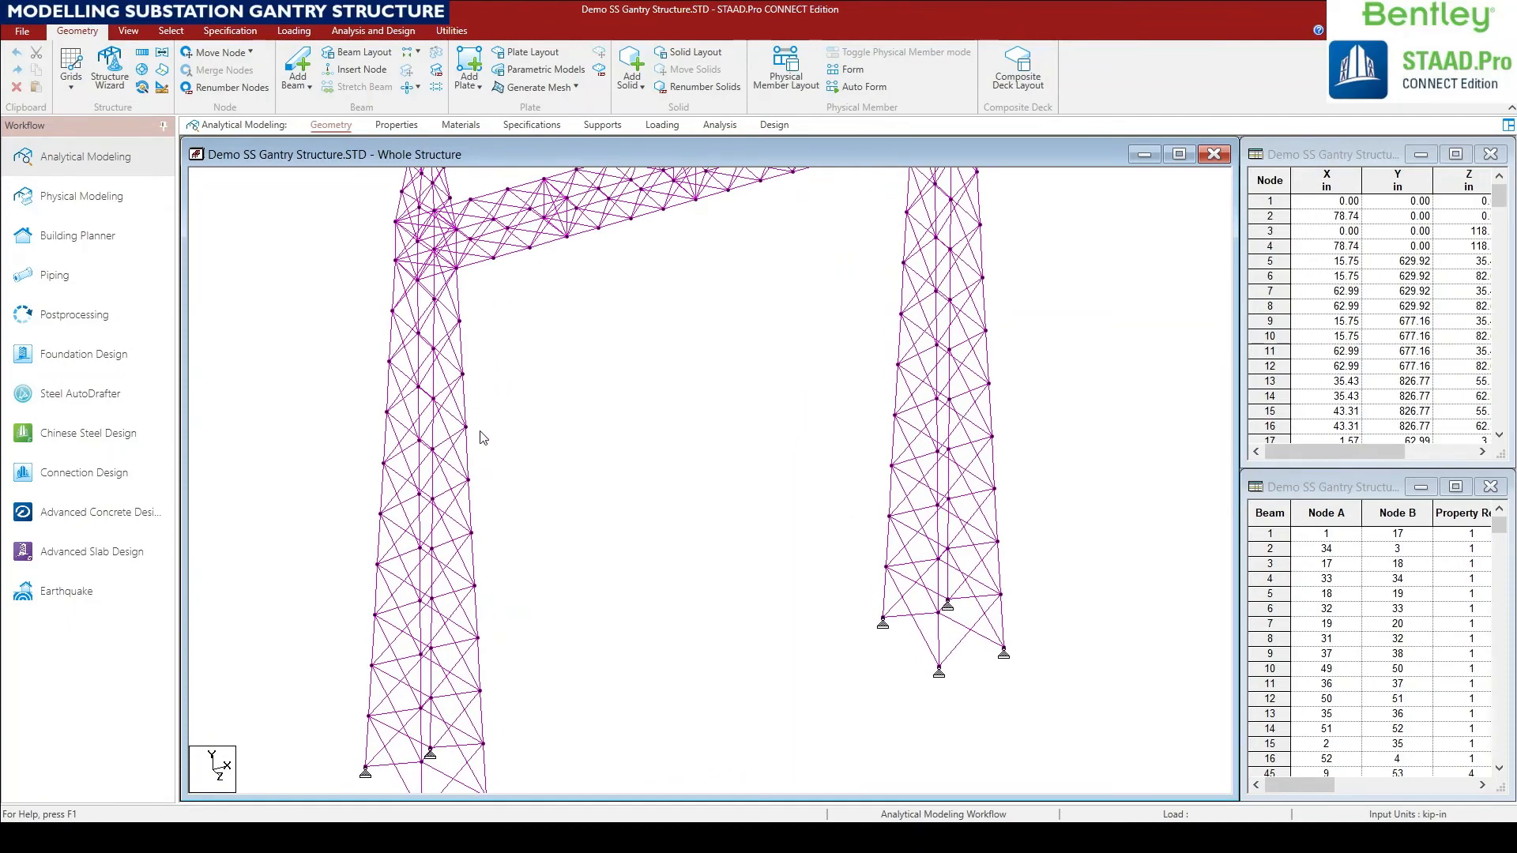
middle_drag(475, 441, 492, 423)
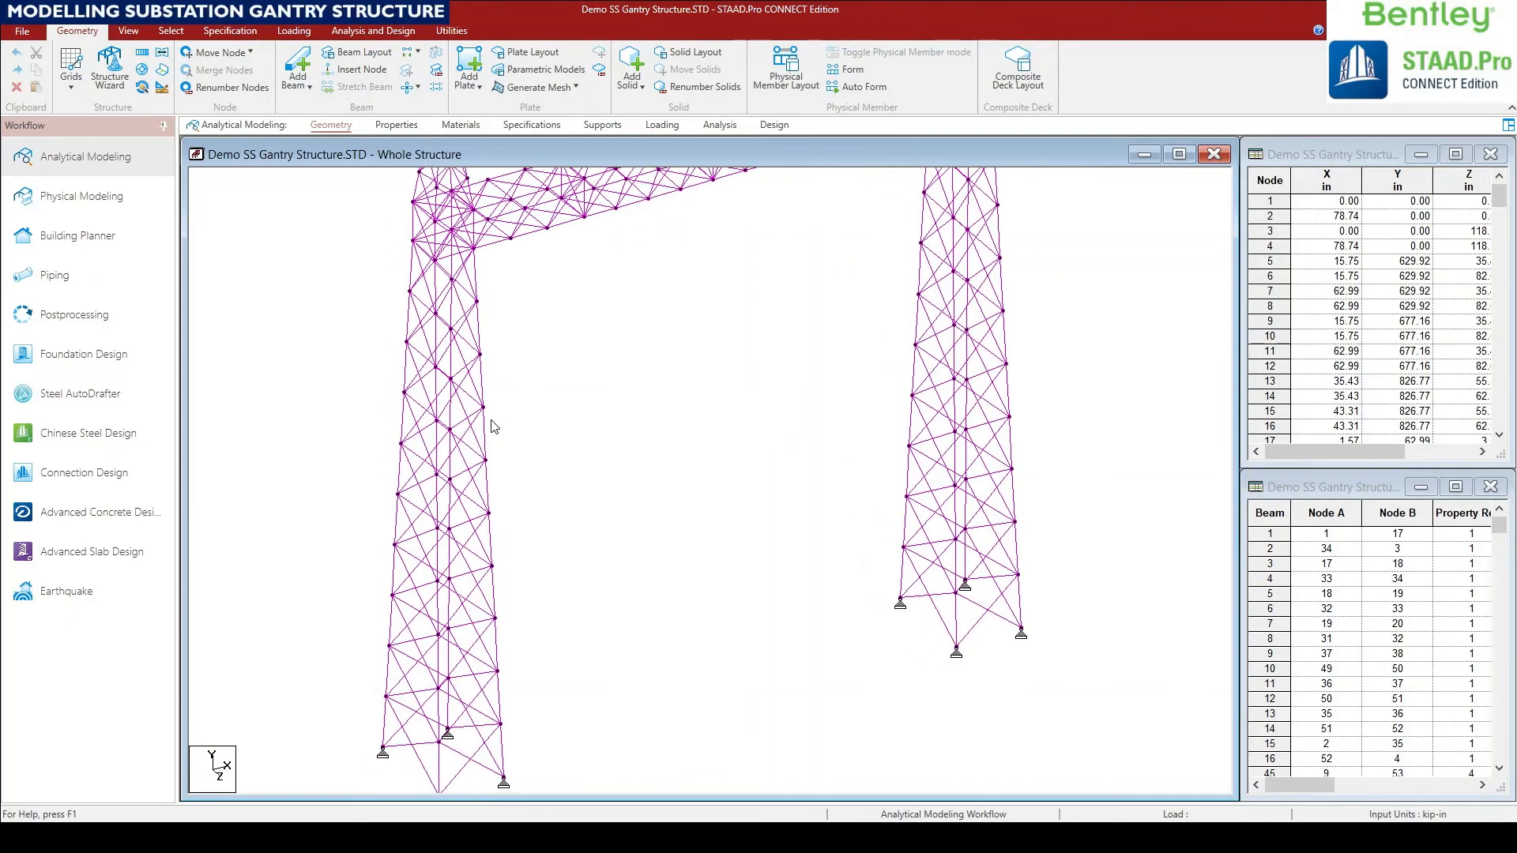
scroll(491, 427, down, 3)
middle_drag(632, 404, 634, 473)
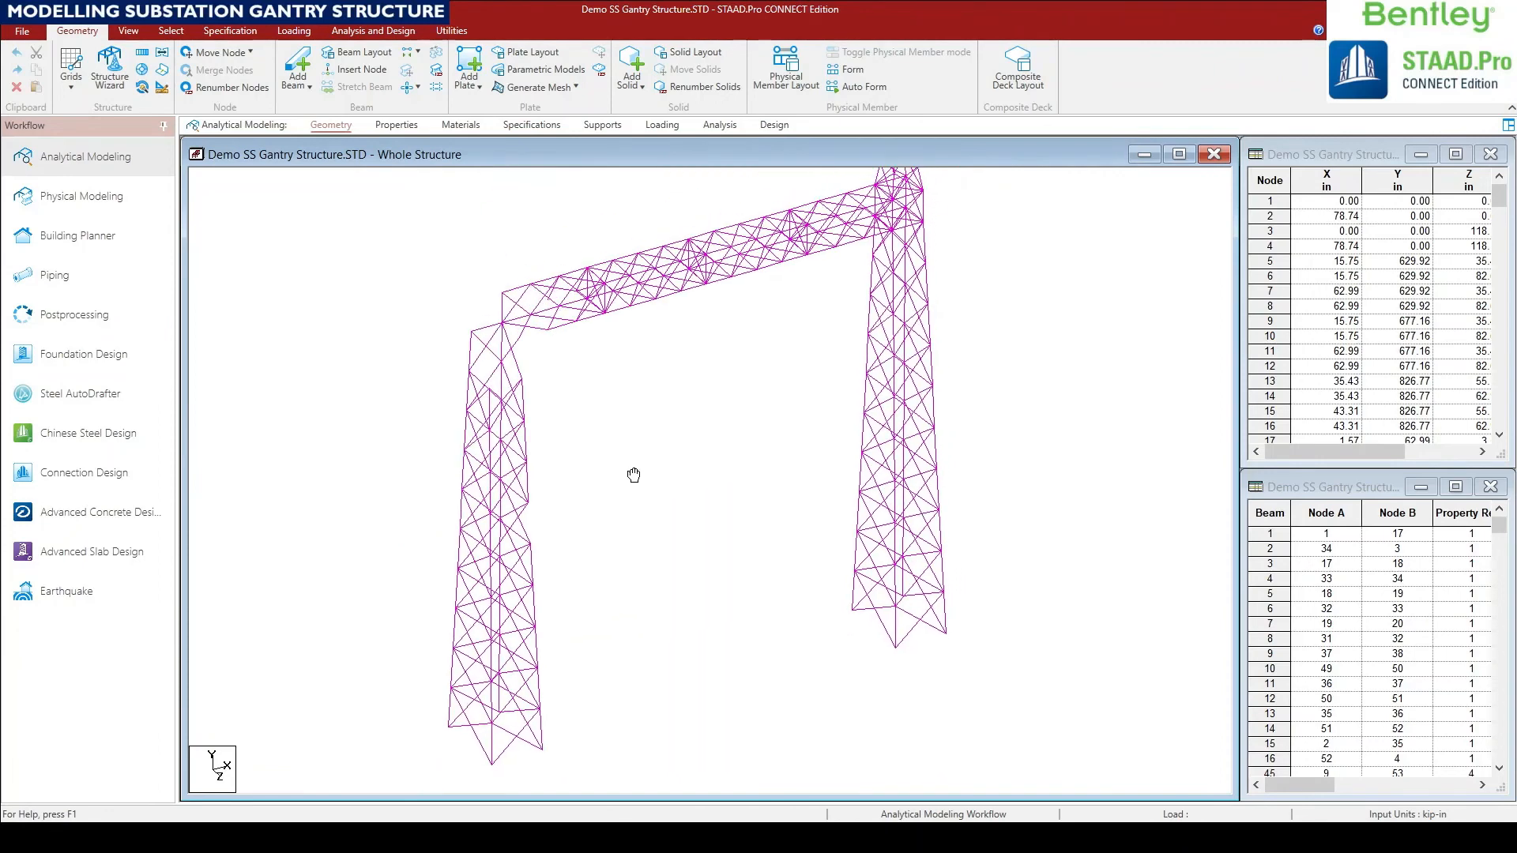
Open the input file, examine the STAAD SPACE structure type on its first line, and close the editor.
click(452, 30)
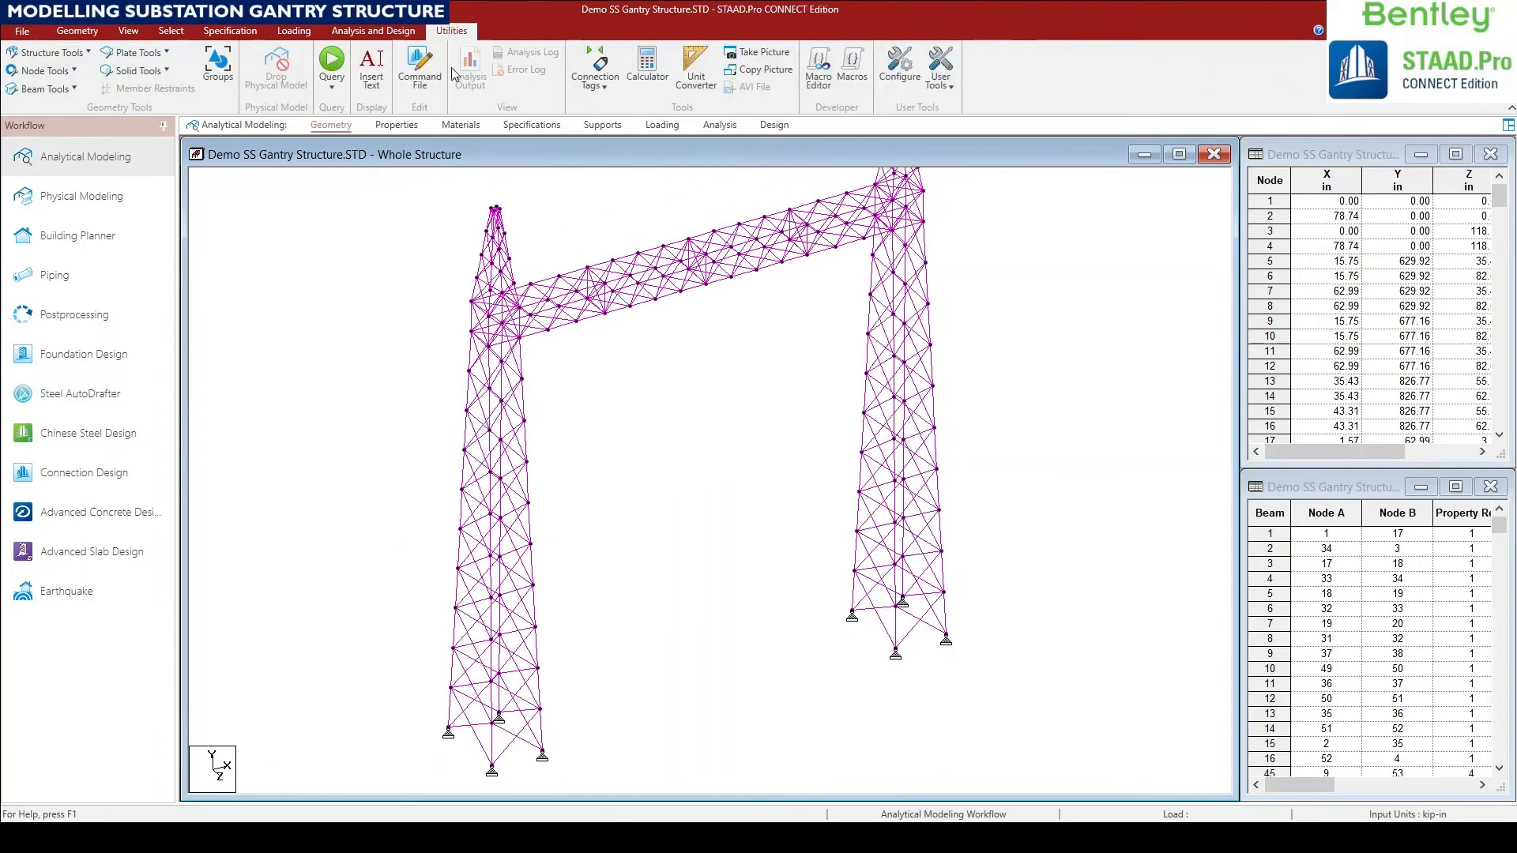
click(438, 74)
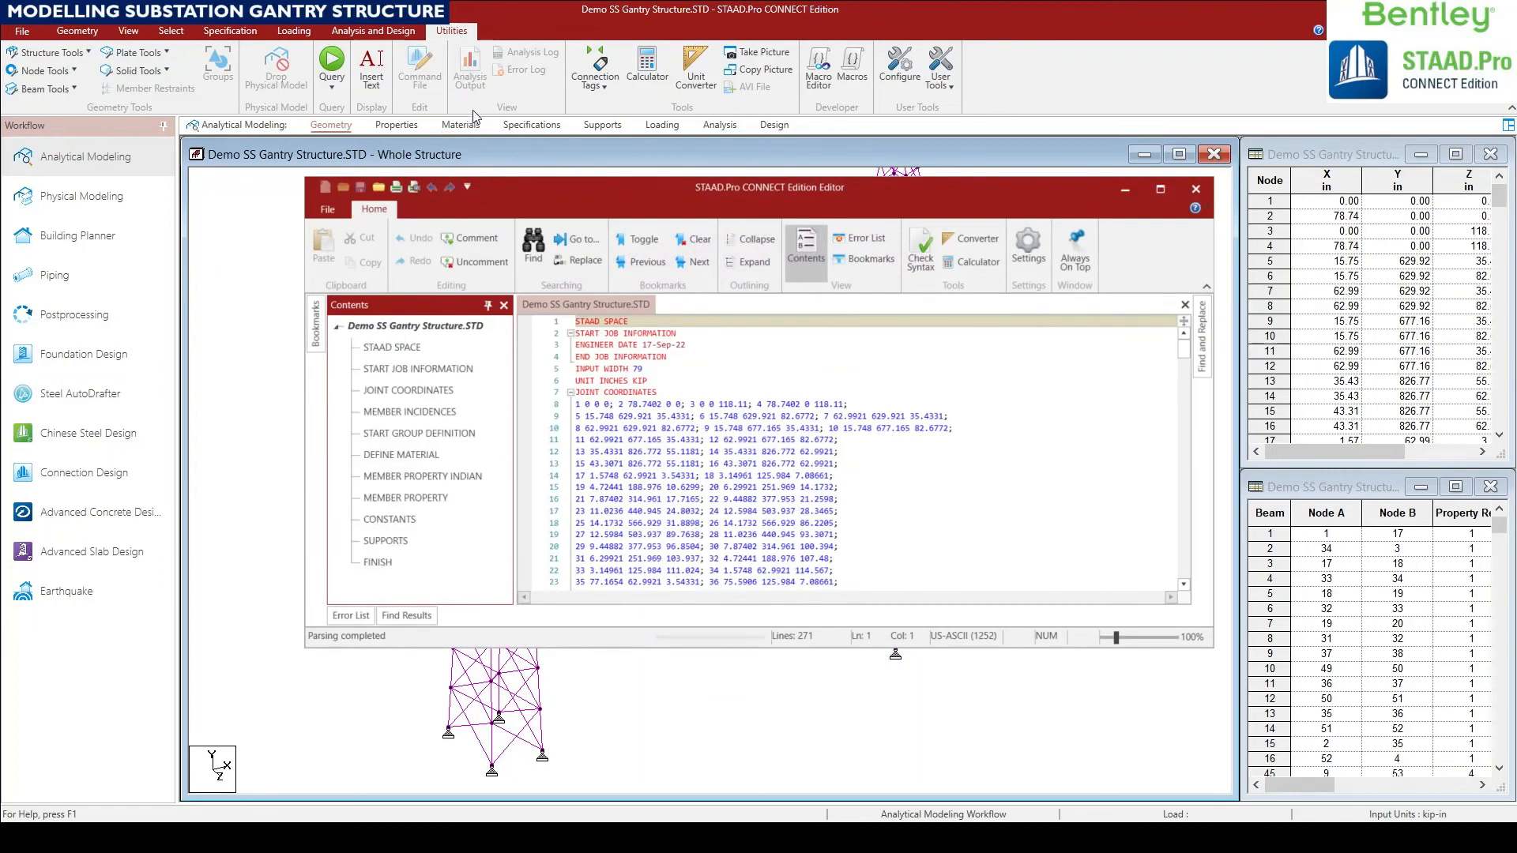
click(634, 369)
ctrl+scroll(635, 369, up, 8)
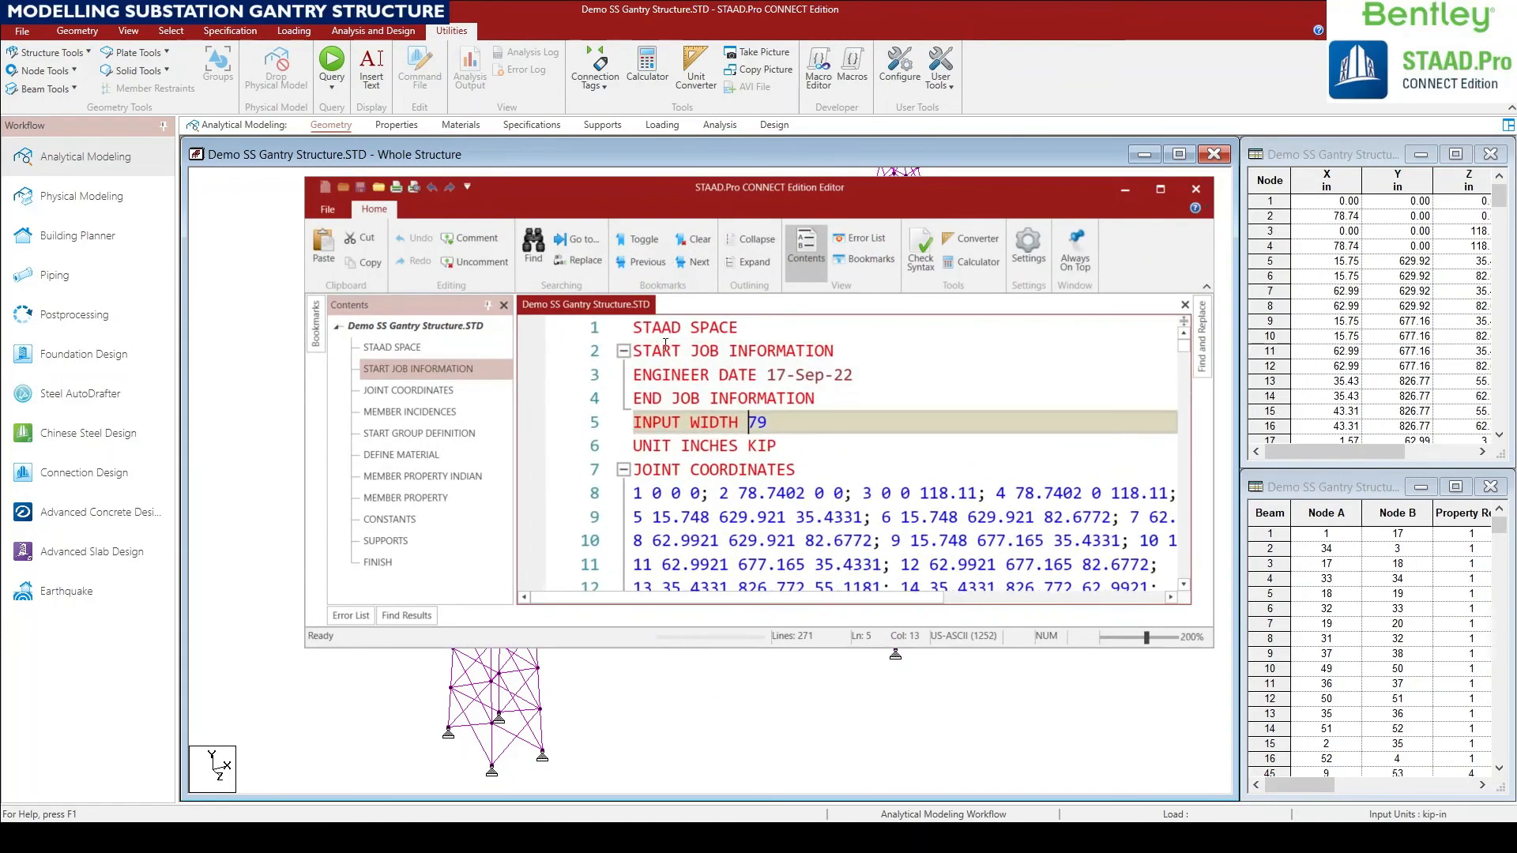
key(ctrl+Home)
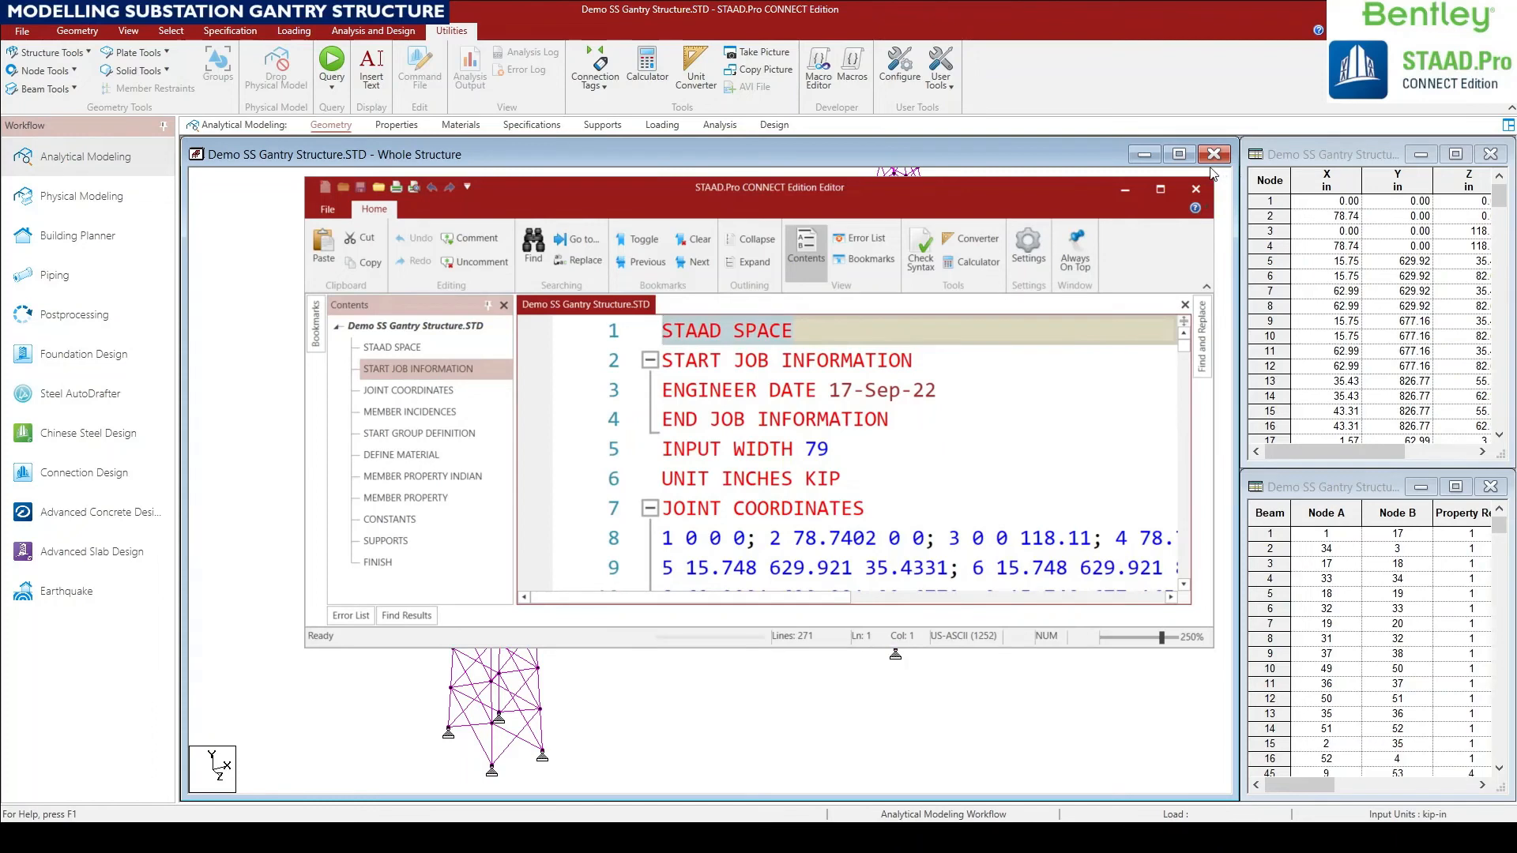
click(751, 360)
click(757, 331)
click(737, 333)
click(1195, 189)
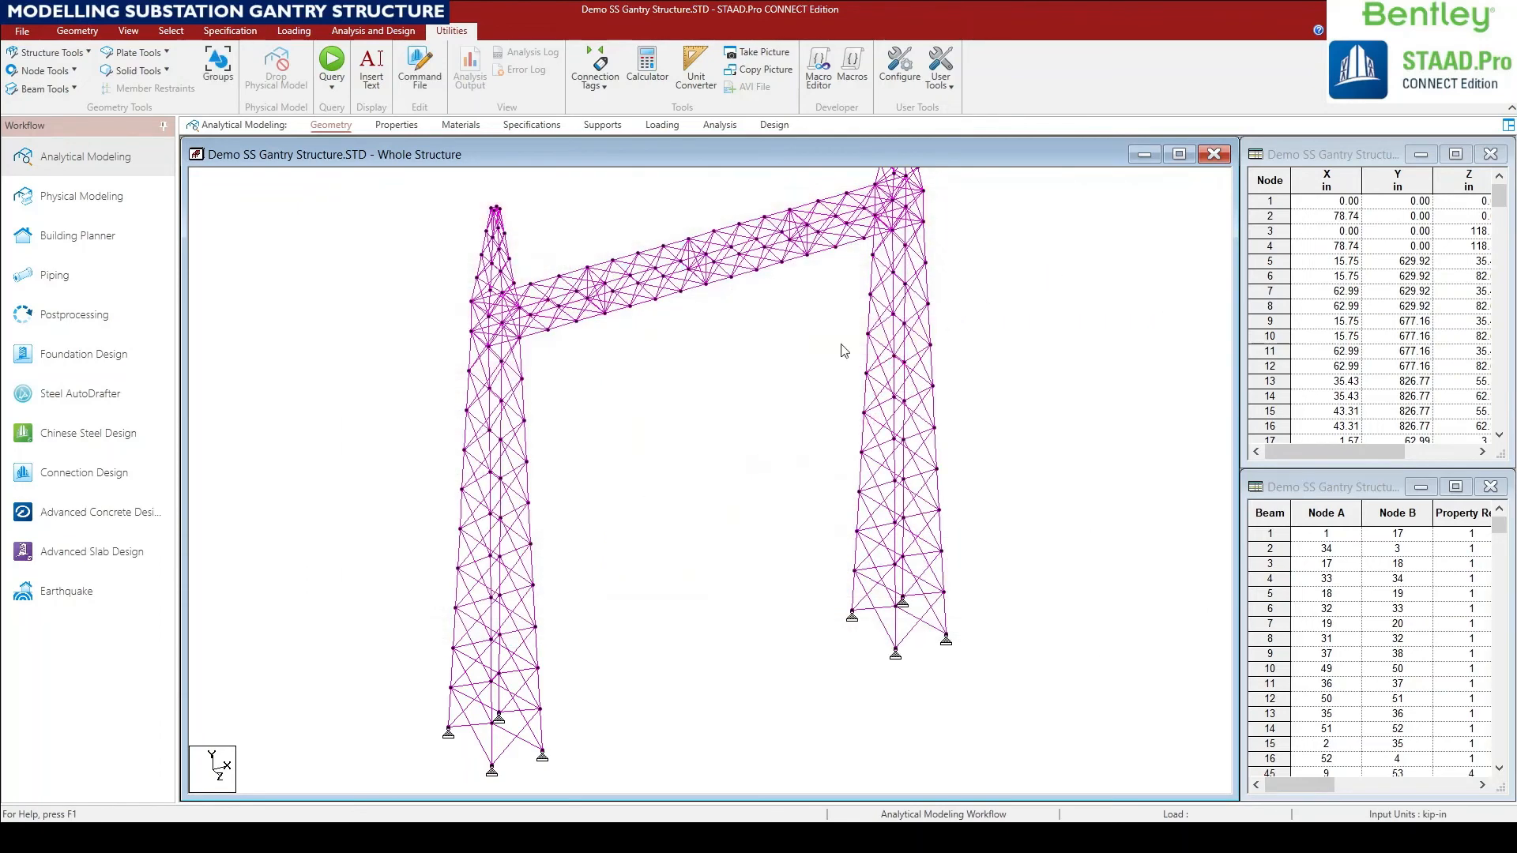
Select the tower bracing groups _XBR1, _XBR2, _XBR3, _ZBR1, _ZBR2 and _ZBR3 by group name.
middle_drag(467, 427, 589, 431)
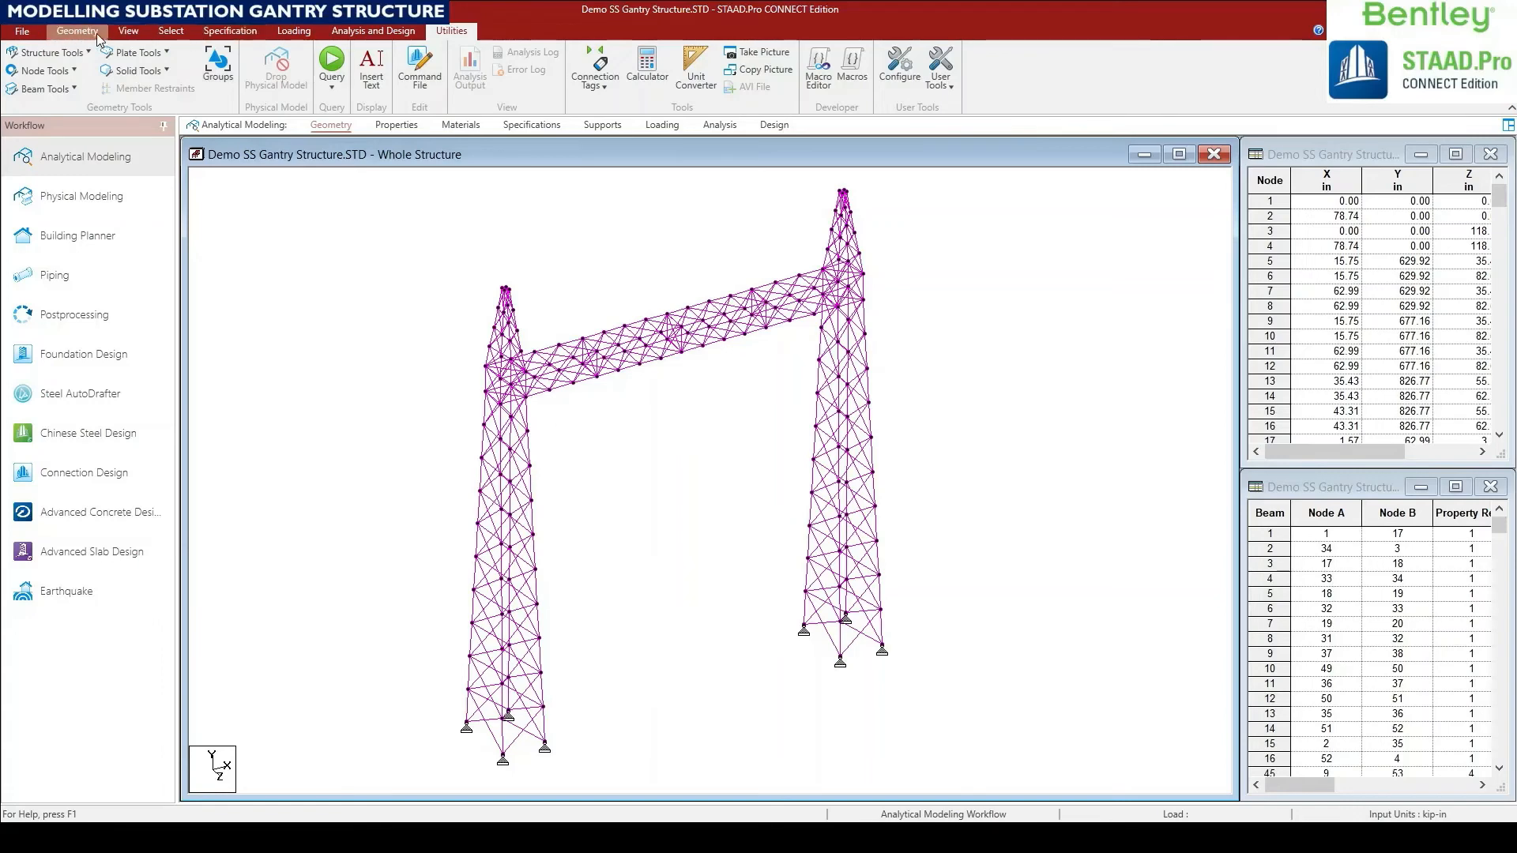
click(168, 33)
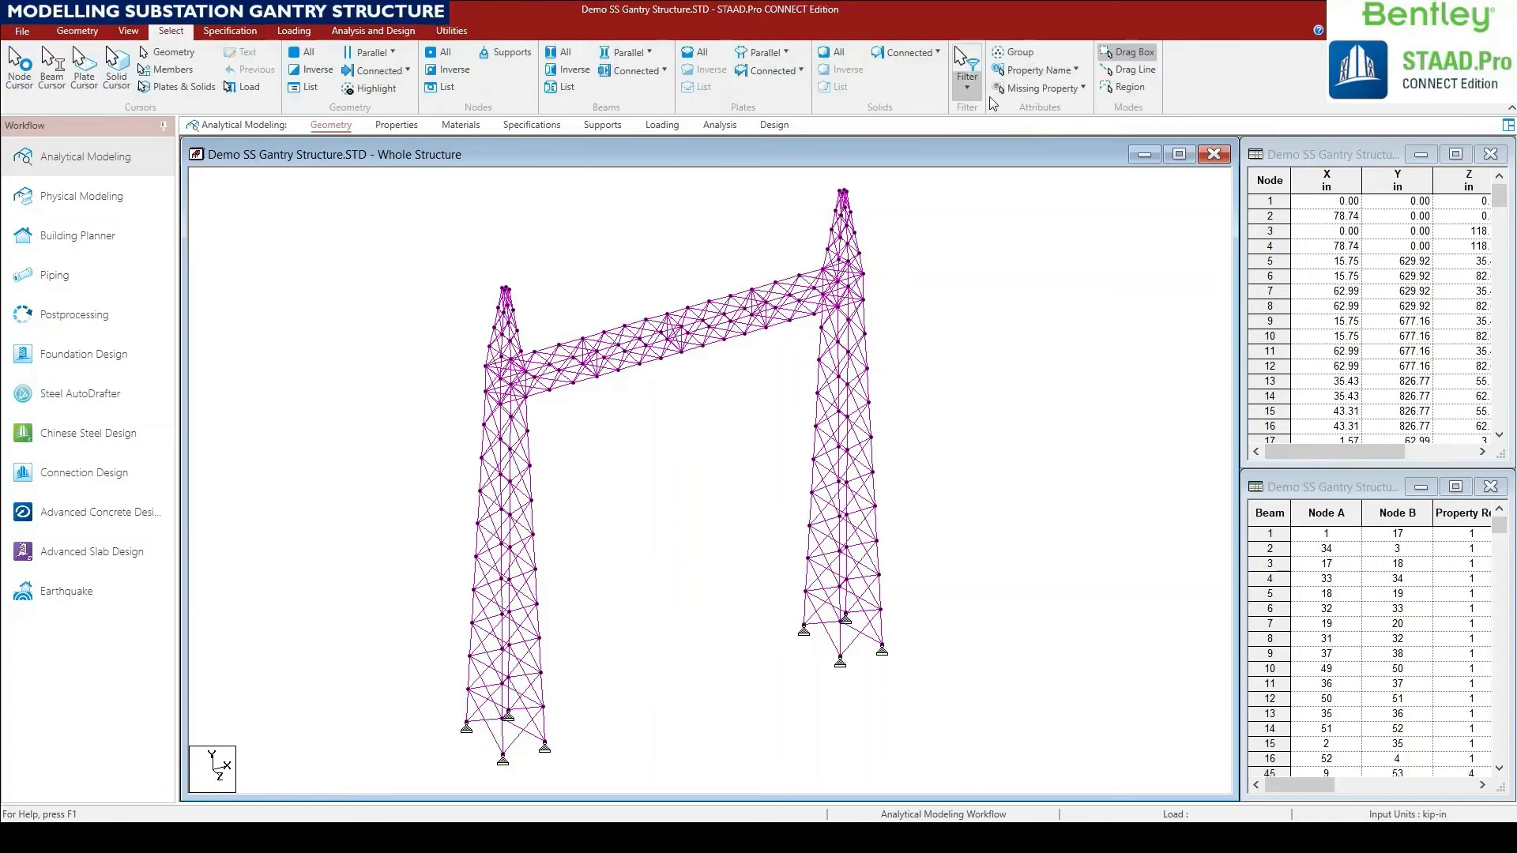
click(1018, 54)
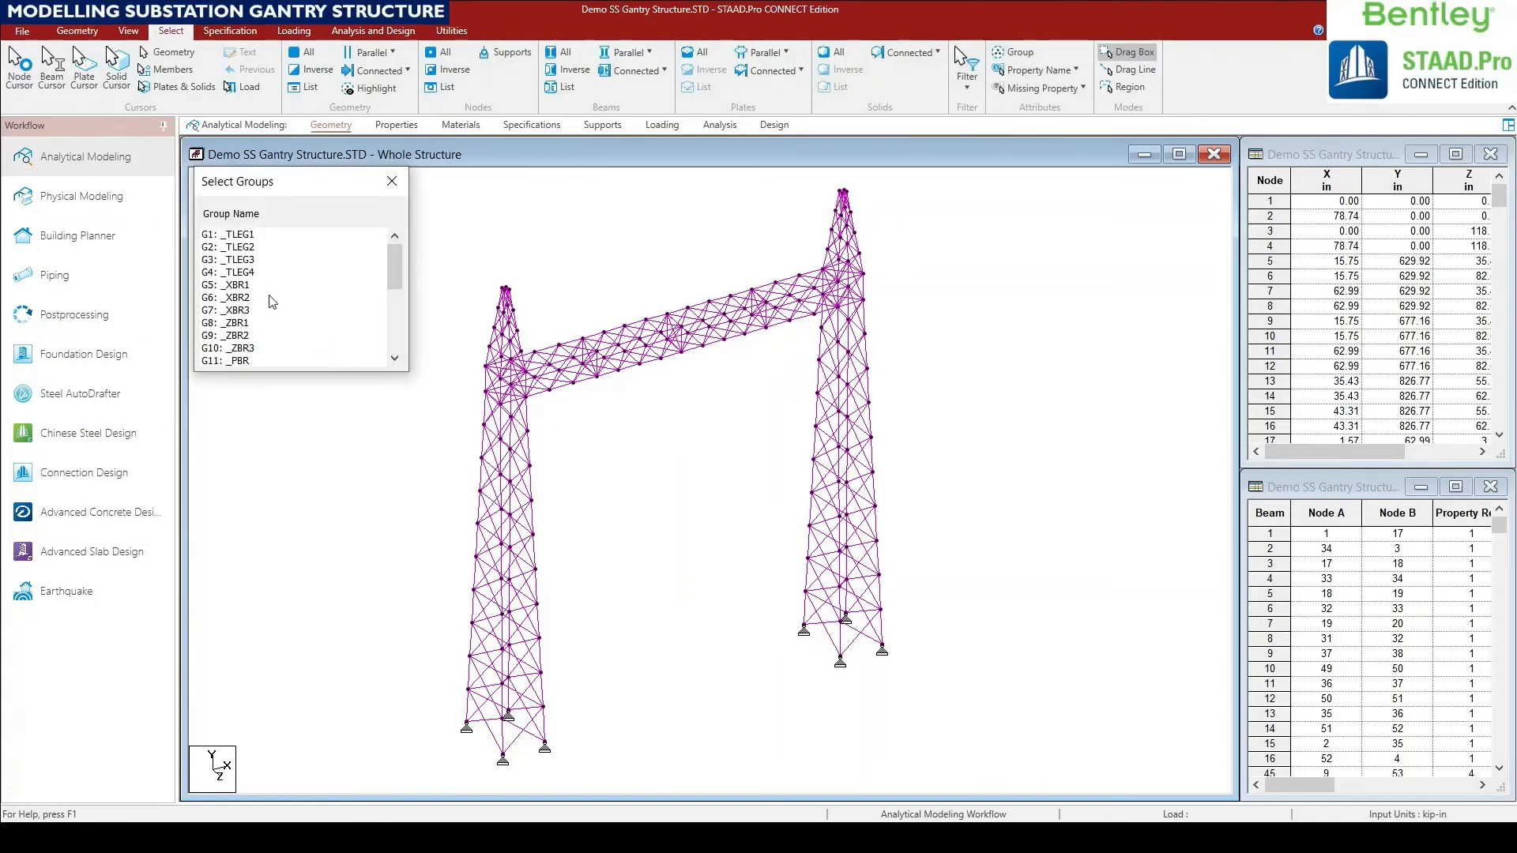
drag(247, 286, 245, 298)
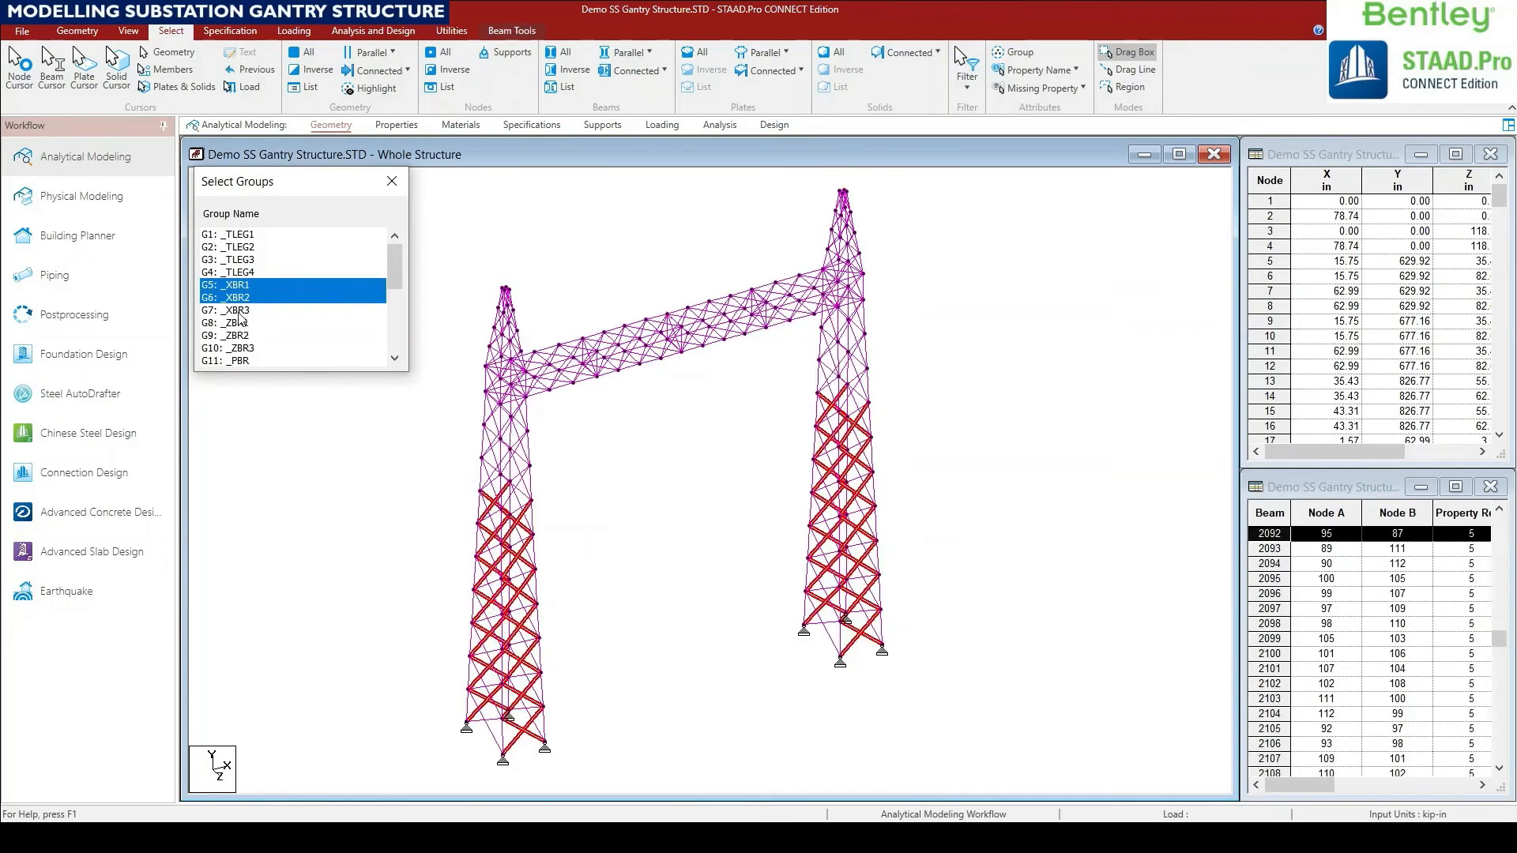
ctrl+click(240, 313)
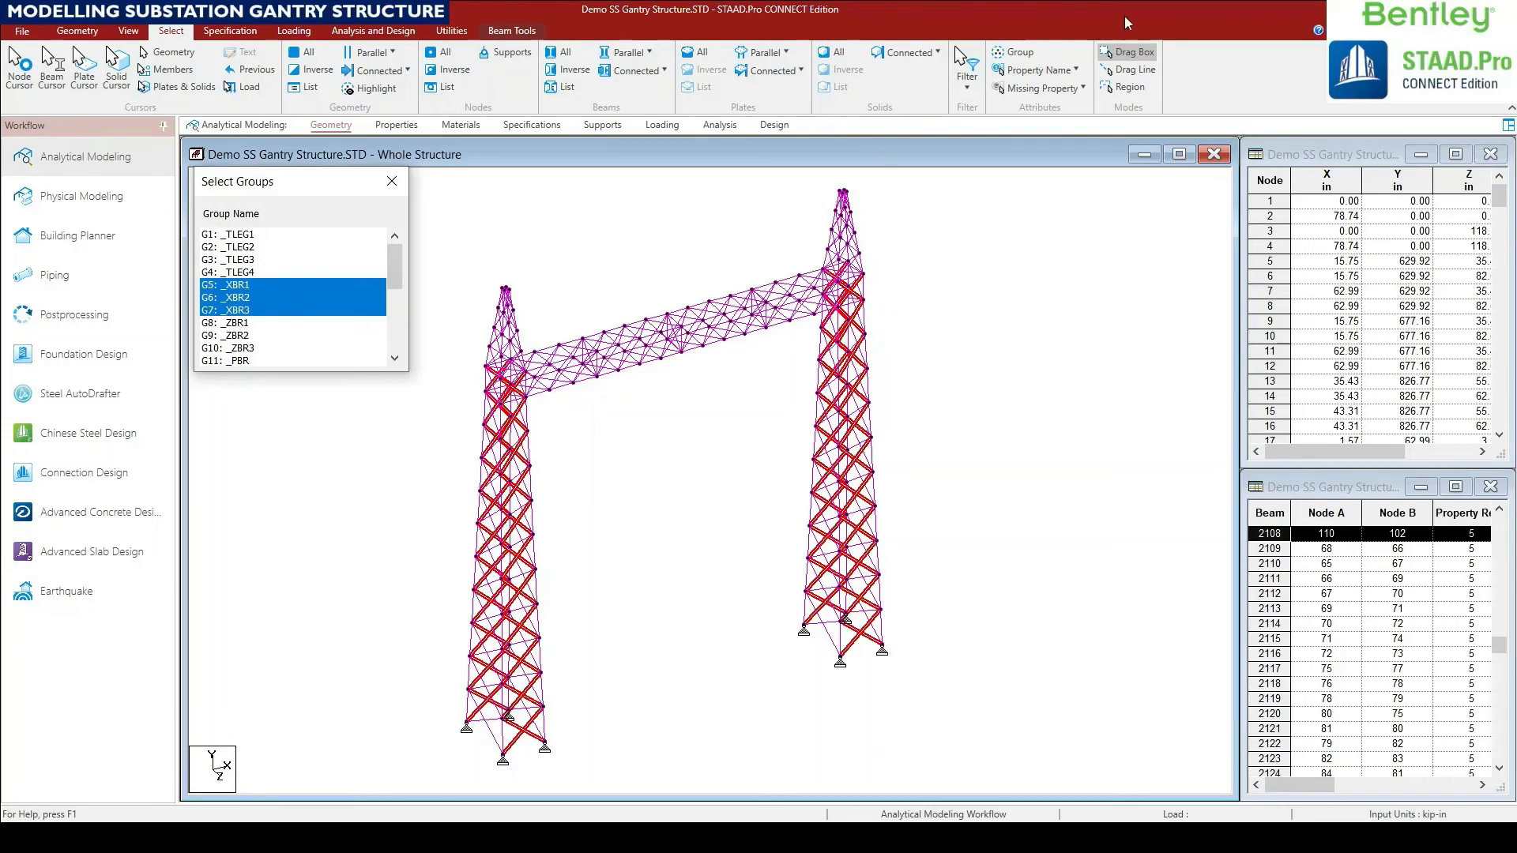
ctrl+click(244, 322)
ctrl+click(241, 335)
ctrl+click(239, 348)
Add the groups _PBR, _XTIE, _ZTIE and _TBR to the selection.
scroll(239, 350, down, 2)
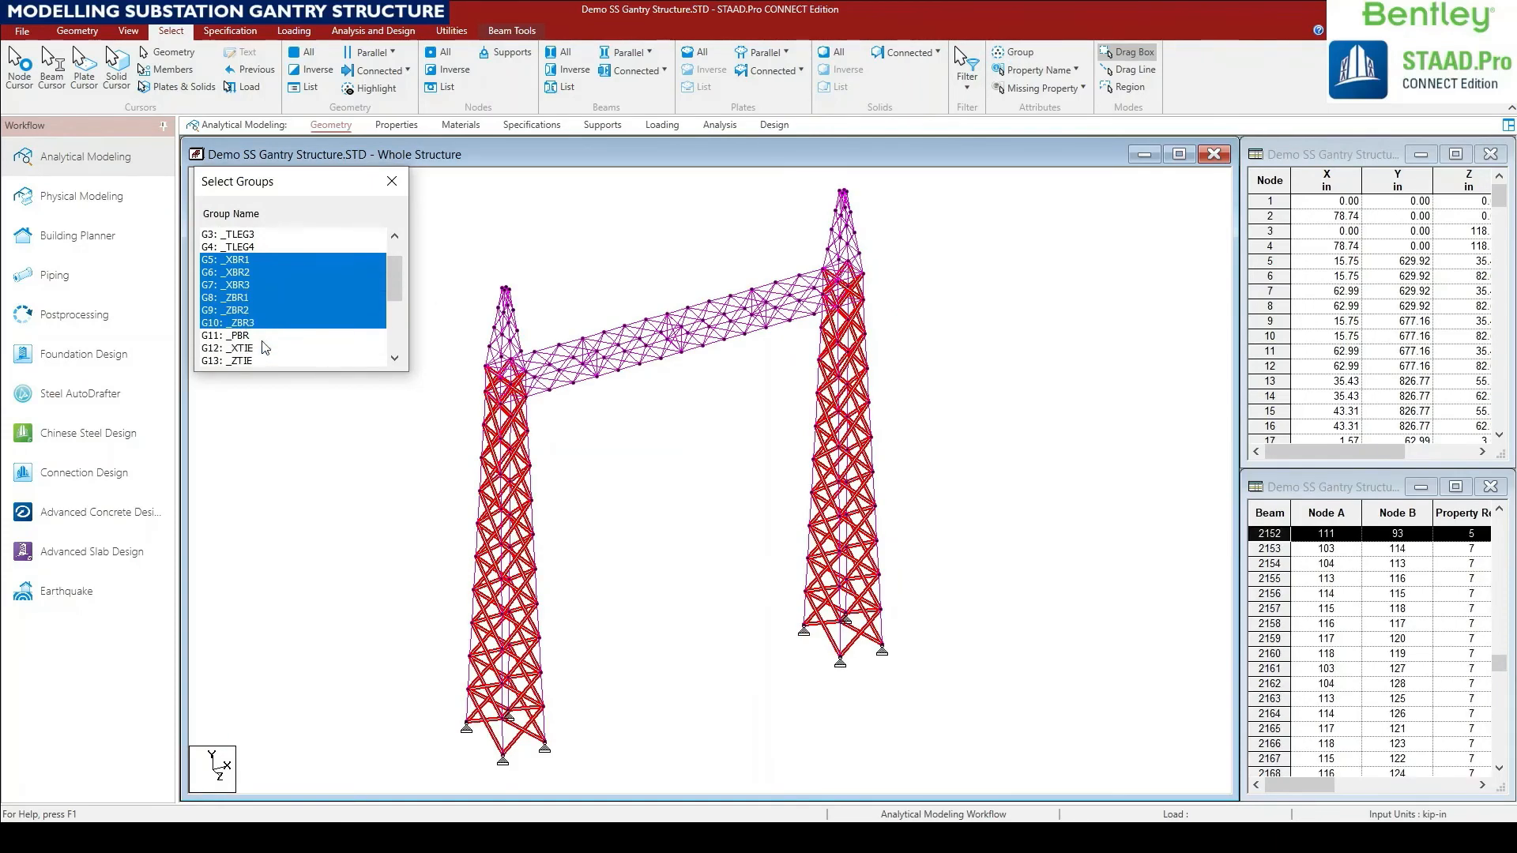
ctrl+click(239, 284)
ctrl+click(240, 297)
ctrl+click(243, 309)
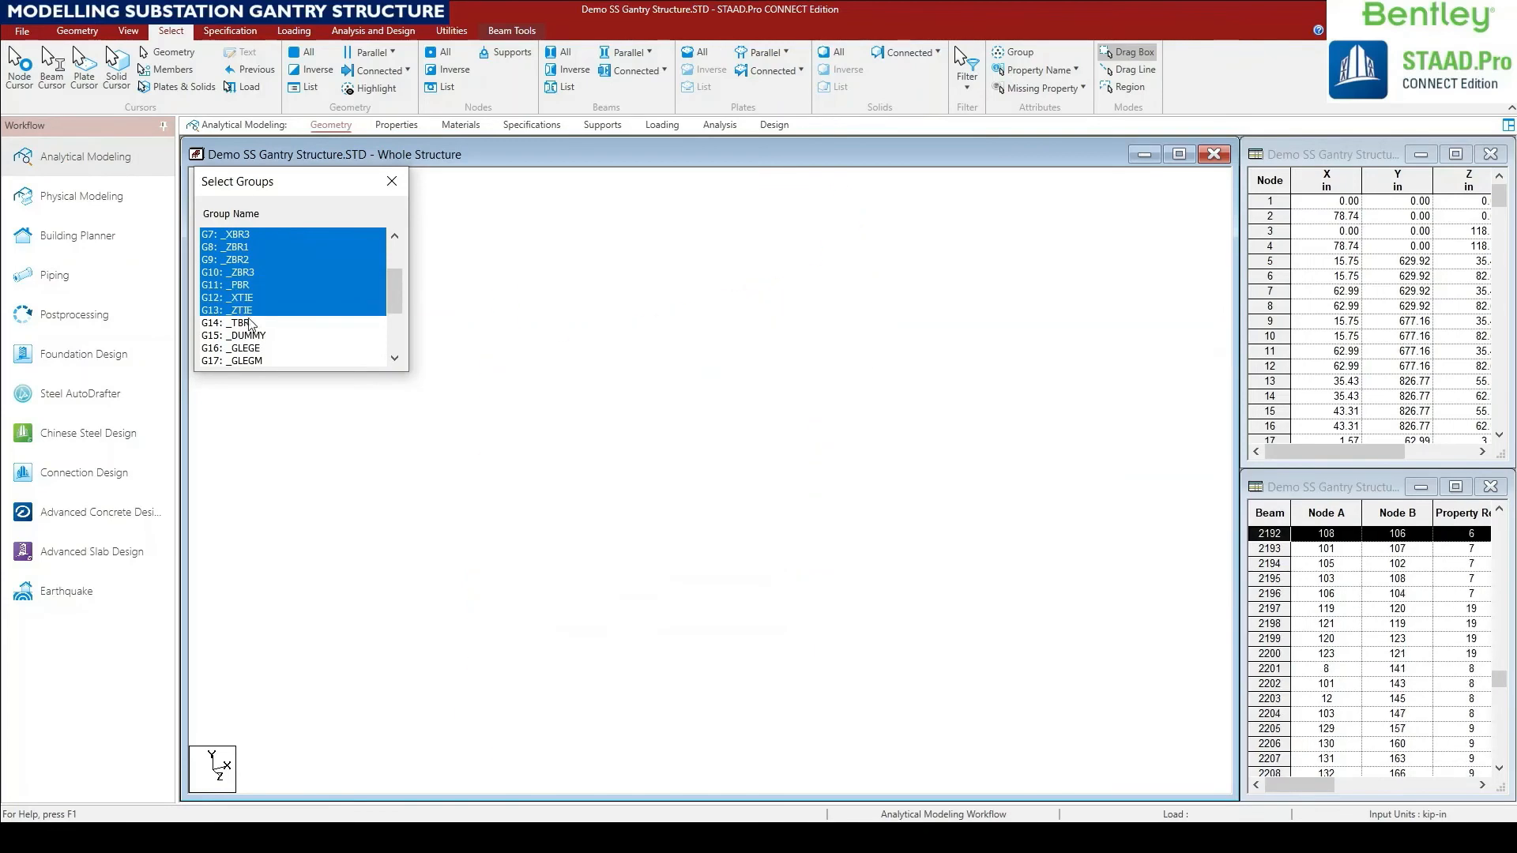
ctrl+click(246, 322)
Add the gantry beam groups _GSBR1, _GSBR2, _GBR1, _GBR2, _GTBR1, _GTBR2, _GVTIE, _GHTIE and _GBR to the selection, leaving out _DUMMY, _GLEGE and _GLEGM.
scroll(252, 321, down, 1)
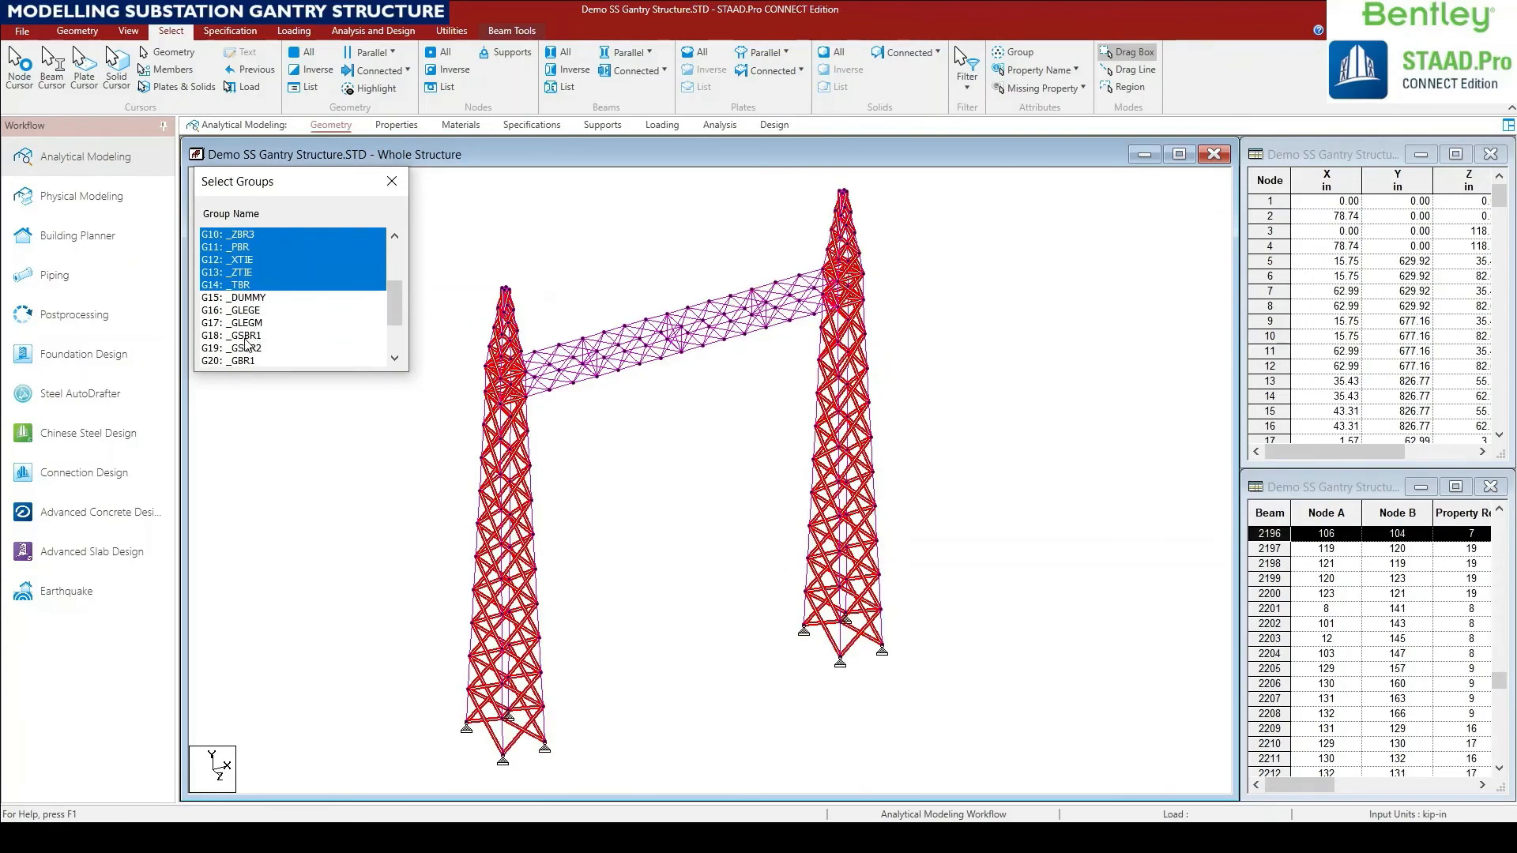
ctrl+click(246, 337)
ctrl+click(248, 348)
ctrl+click(249, 361)
scroll(253, 356, down, 2)
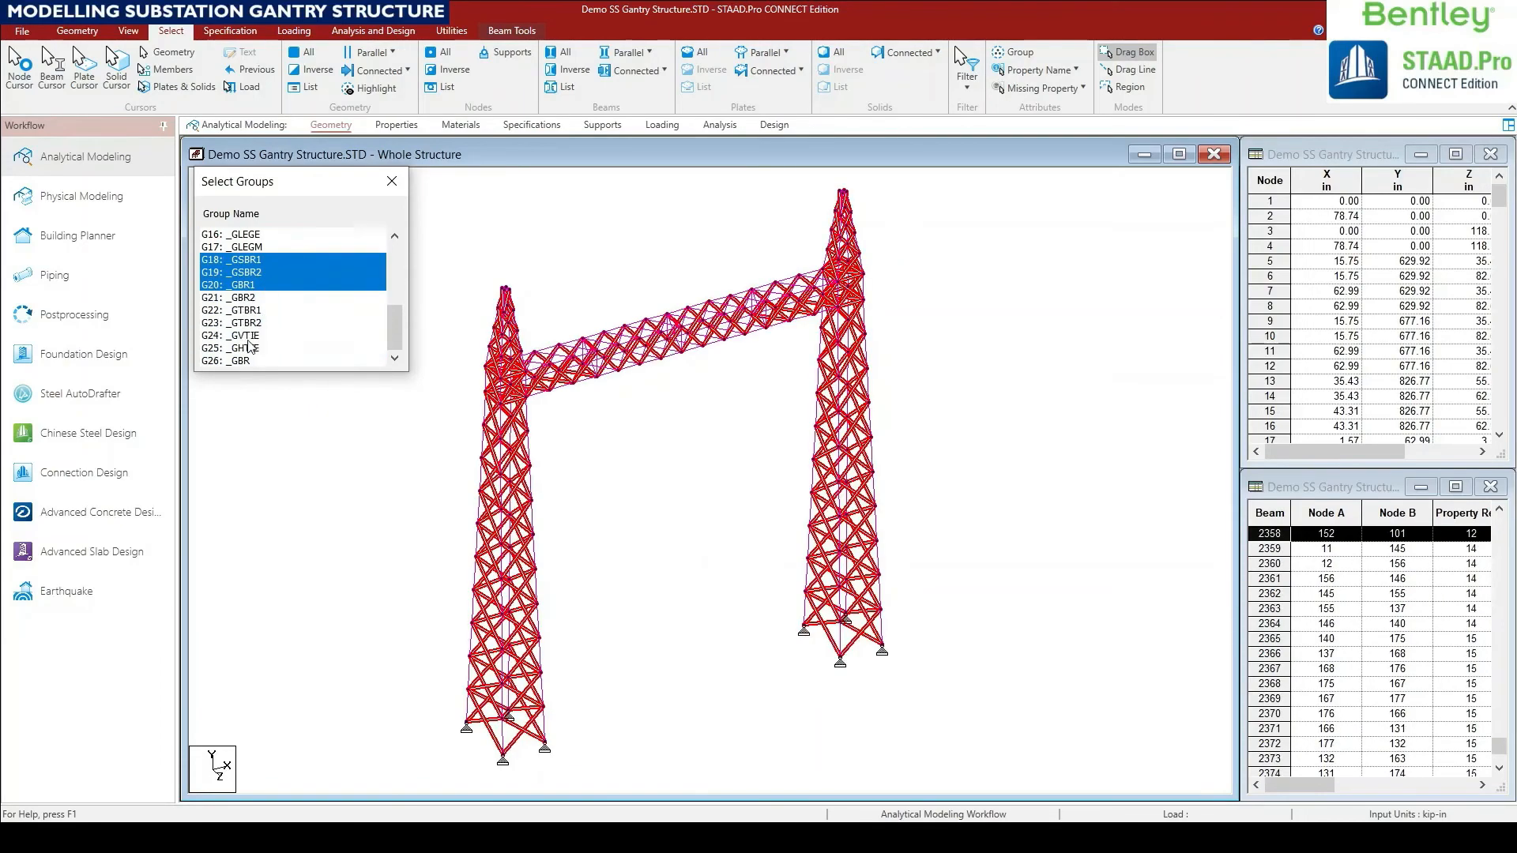
ctrl+click(244, 298)
ctrl+click(246, 310)
ctrl+click(248, 323)
ctrl+click(249, 335)
ctrl+click(251, 348)
ctrl+click(245, 360)
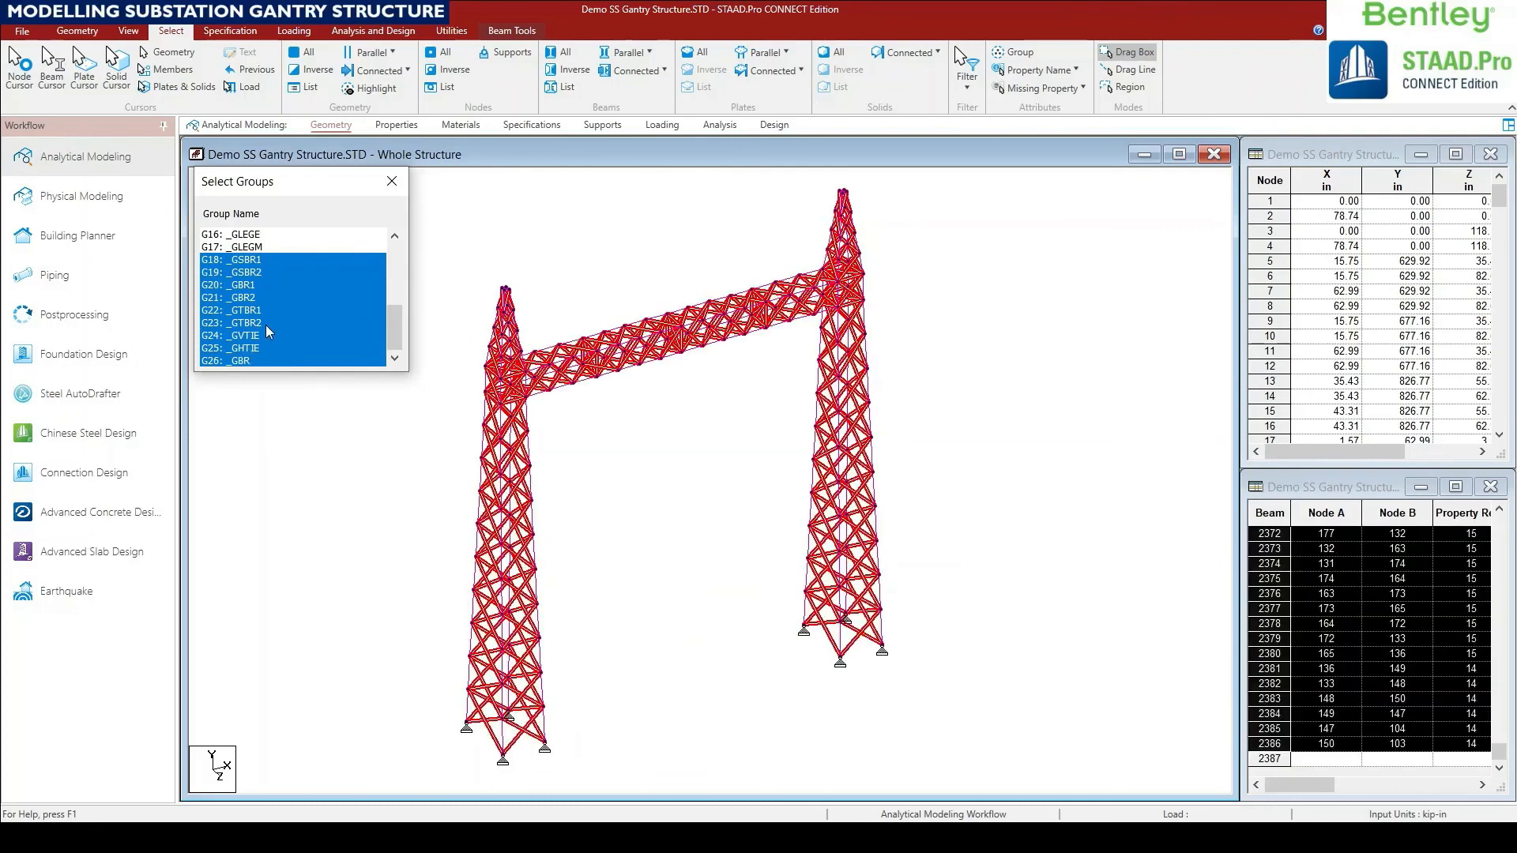
Assign the Truss member specification to the selected bracing and tie members of the towers and gantry beam.
middle_drag(772, 430, 758, 457)
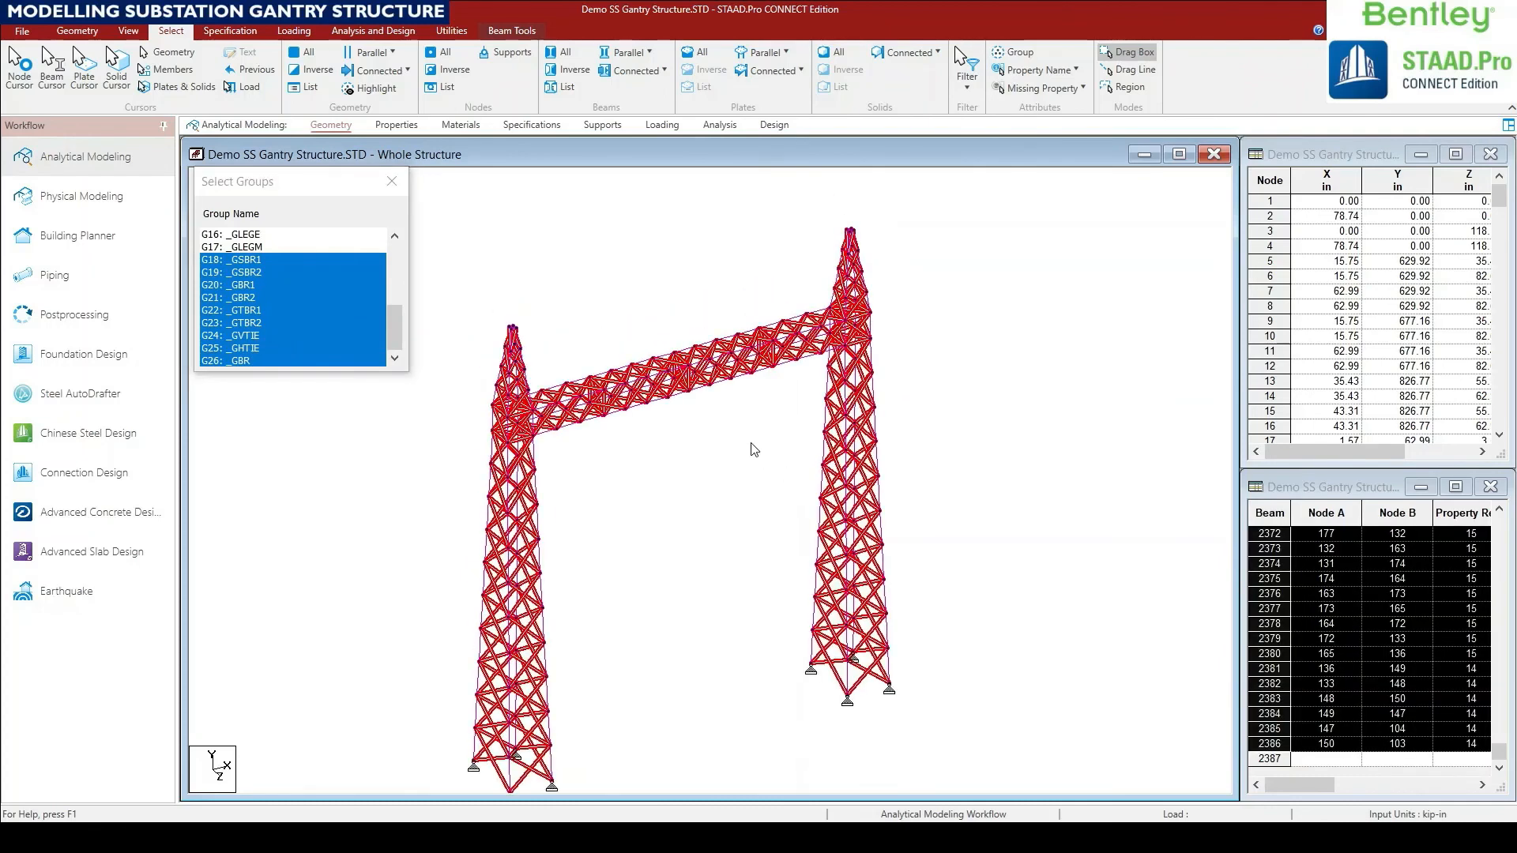
click(229, 30)
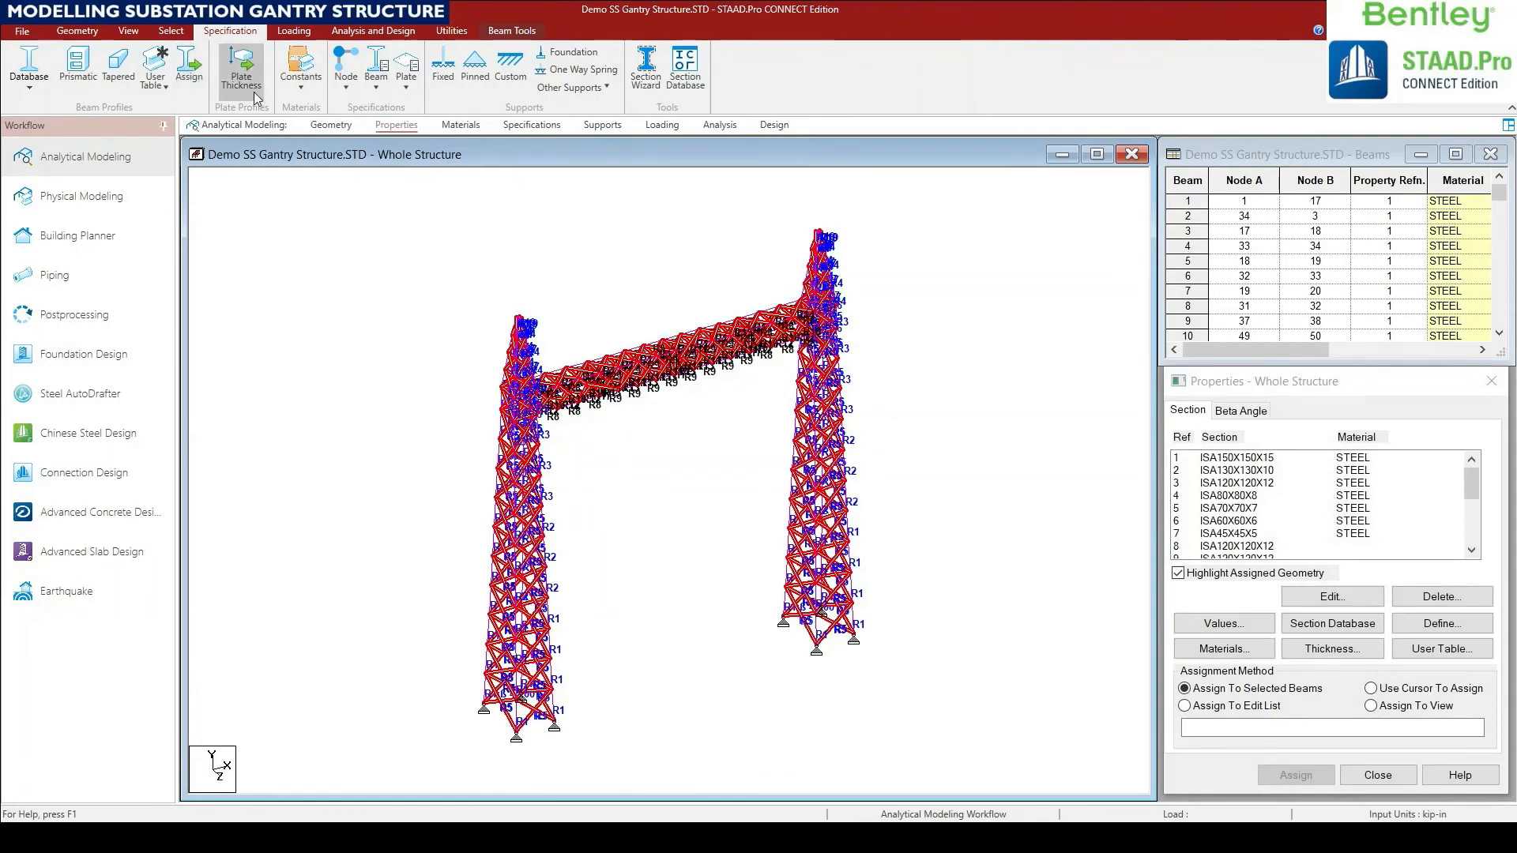
click(376, 94)
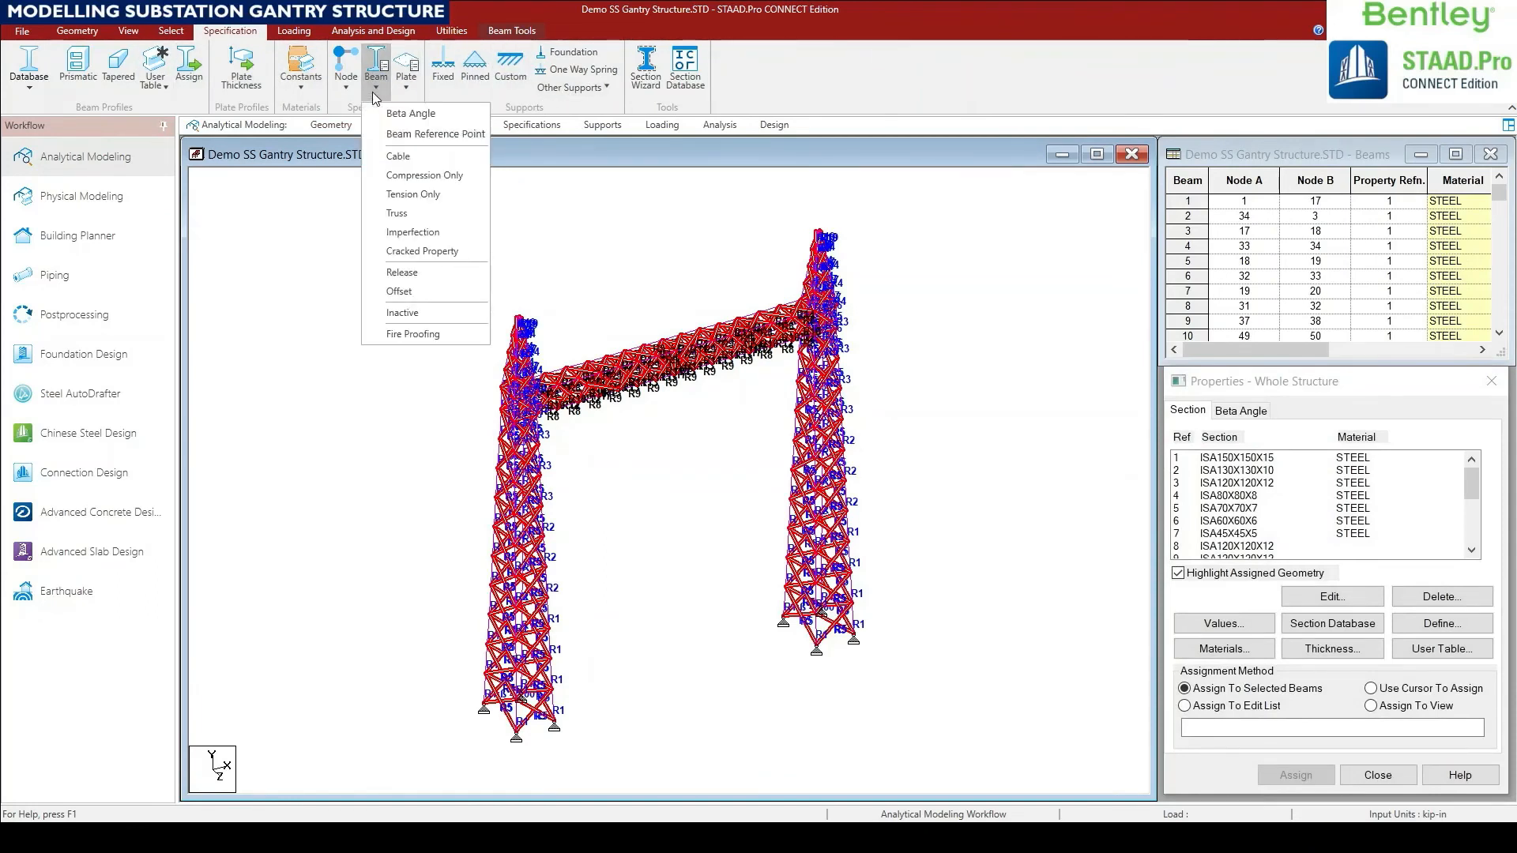
click(398, 215)
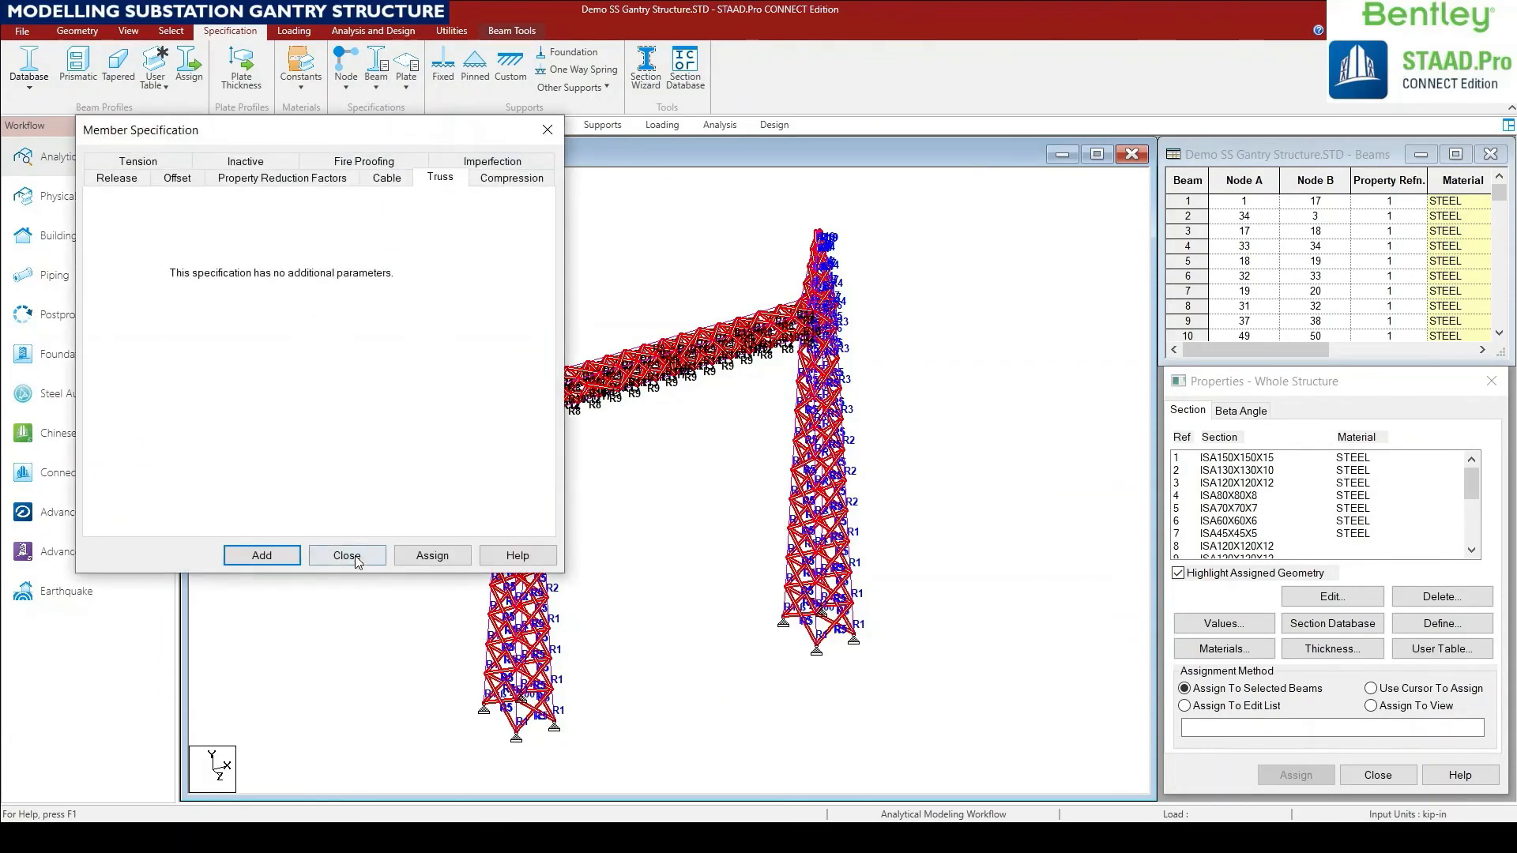
click(433, 557)
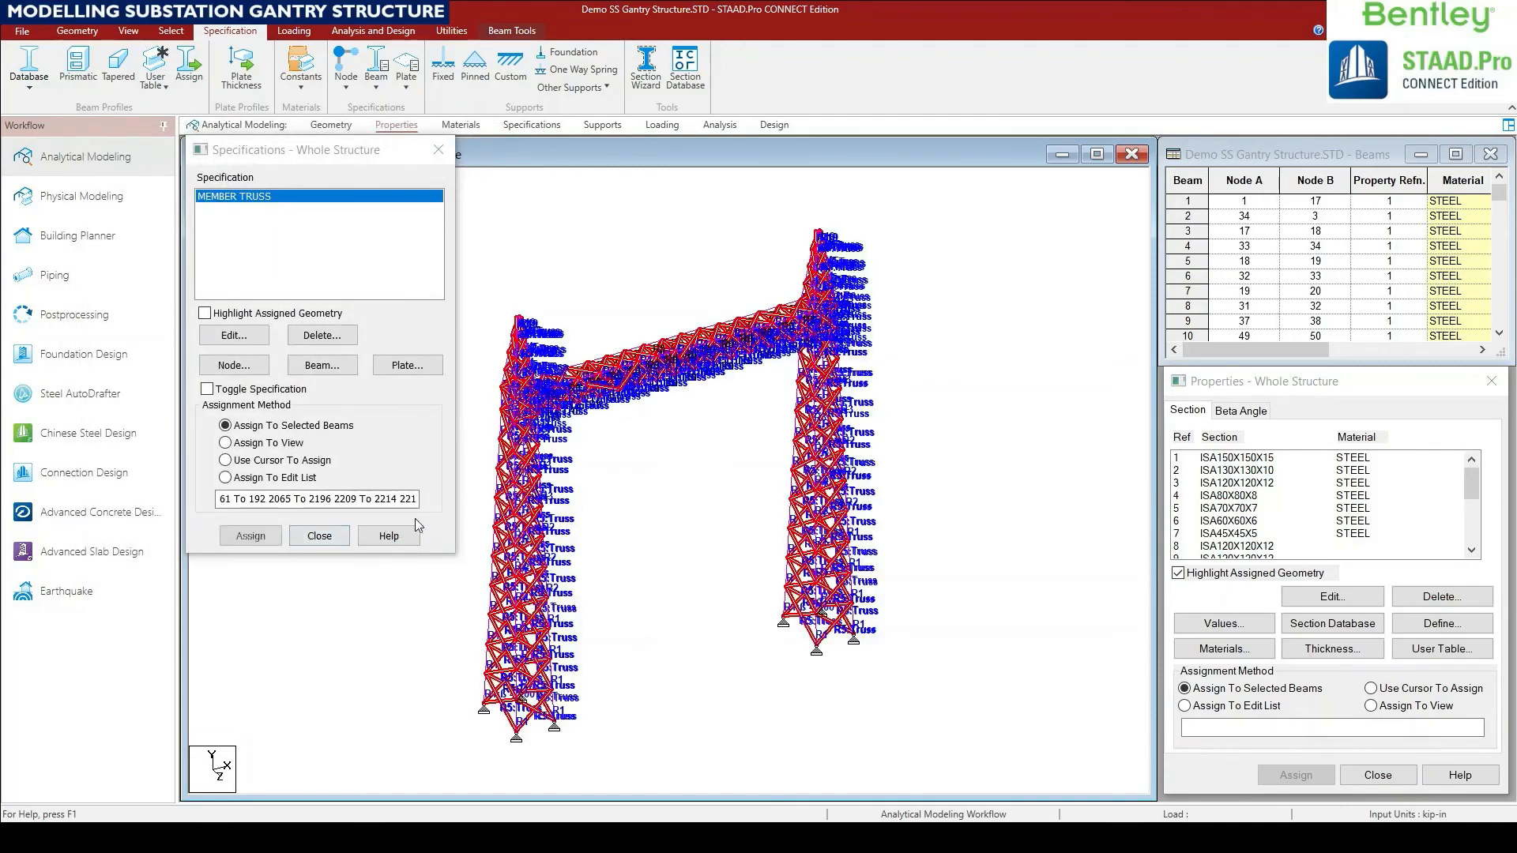
Clear the selection of the bracing and tie members assigned as trusses.
middle_drag(641, 566, 683, 575)
scroll(615, 331, up, 5)
scroll(696, 474, up, 3)
middle_drag(787, 605, 798, 505)
click(794, 536)
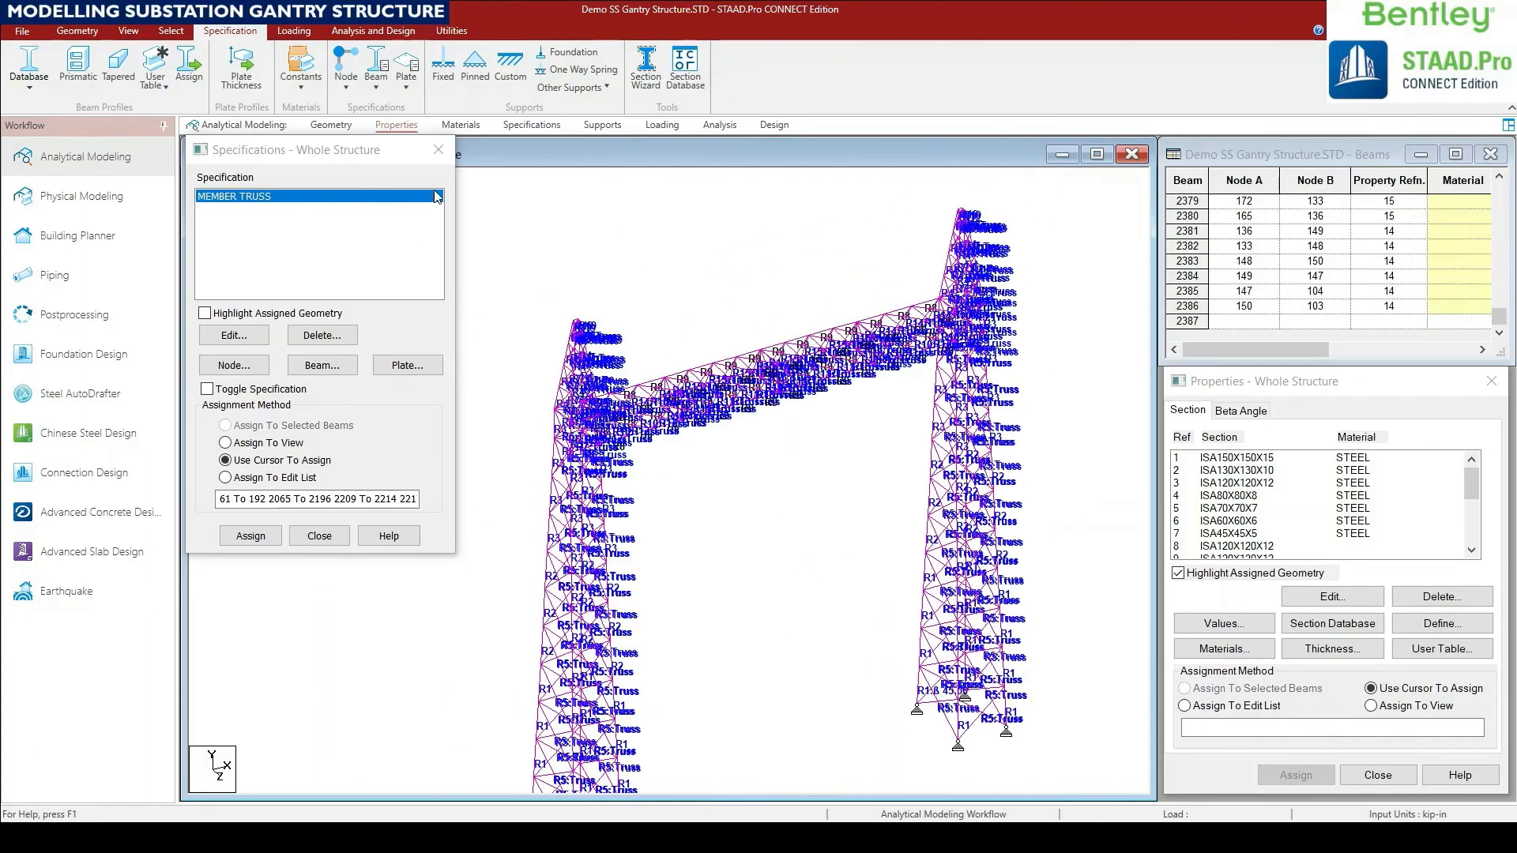
Close the Specifications and Properties dialogs and maximize the structure view.
click(437, 150)
click(1097, 154)
ctrl+middle_drag(711, 545, 616, 547)
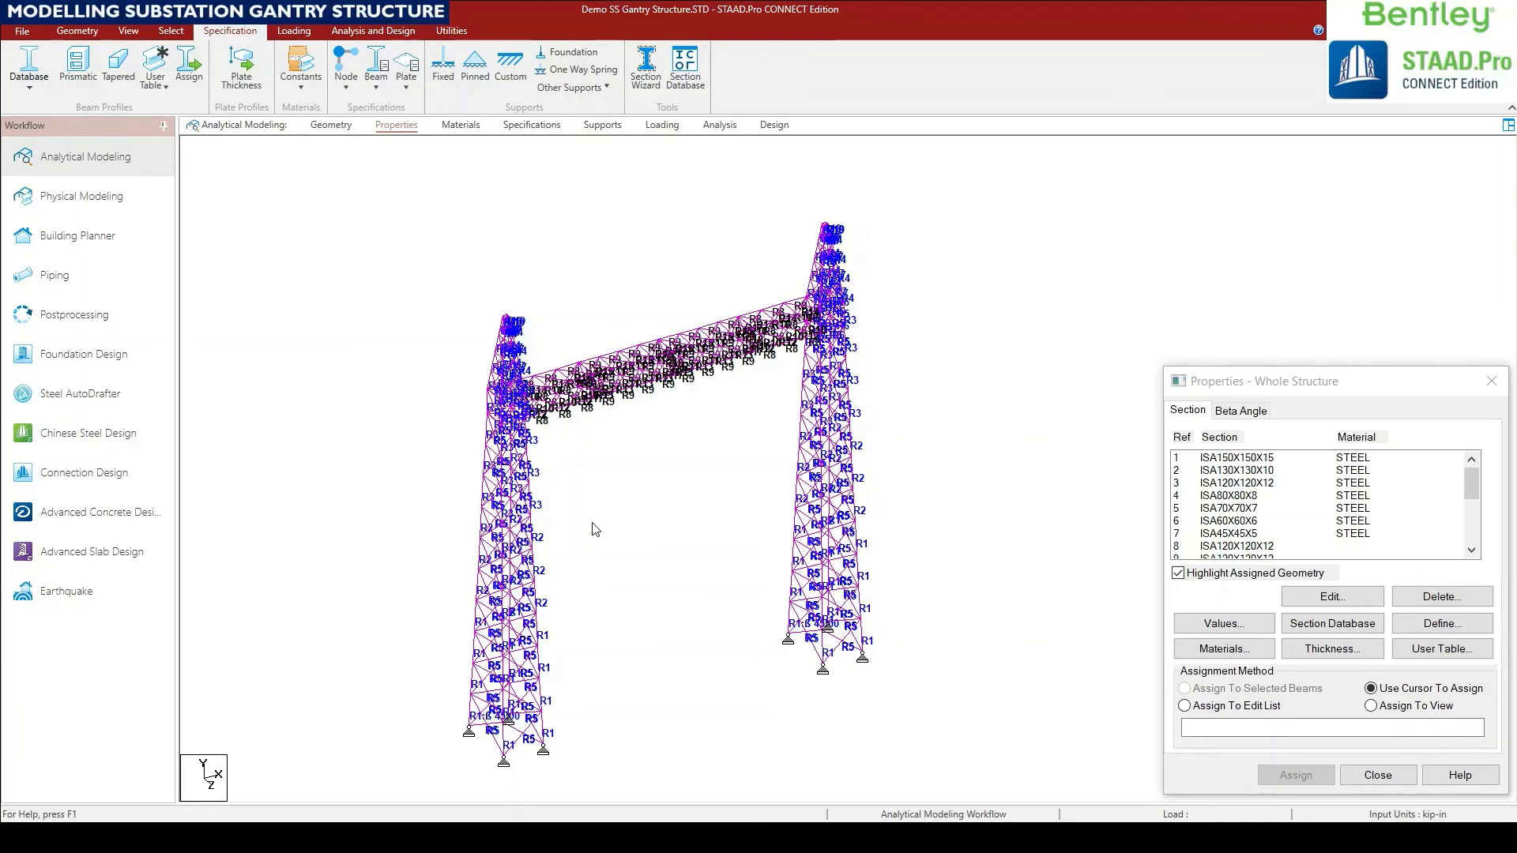
click(1491, 382)
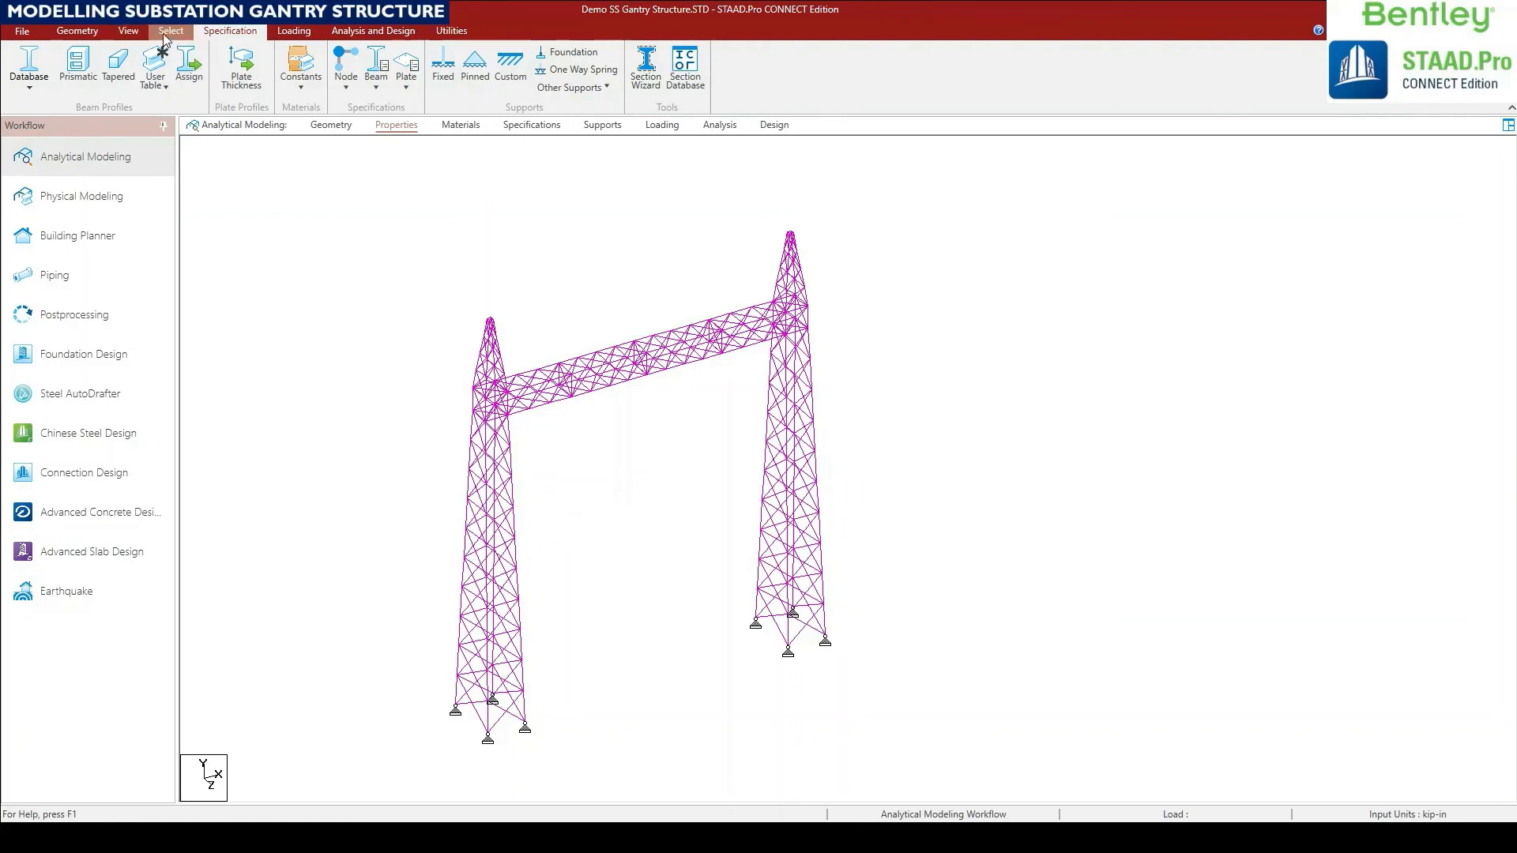
In the front view, select the whole tower at the +X end together with the adjoining end of the gantry beam.
click(128, 31)
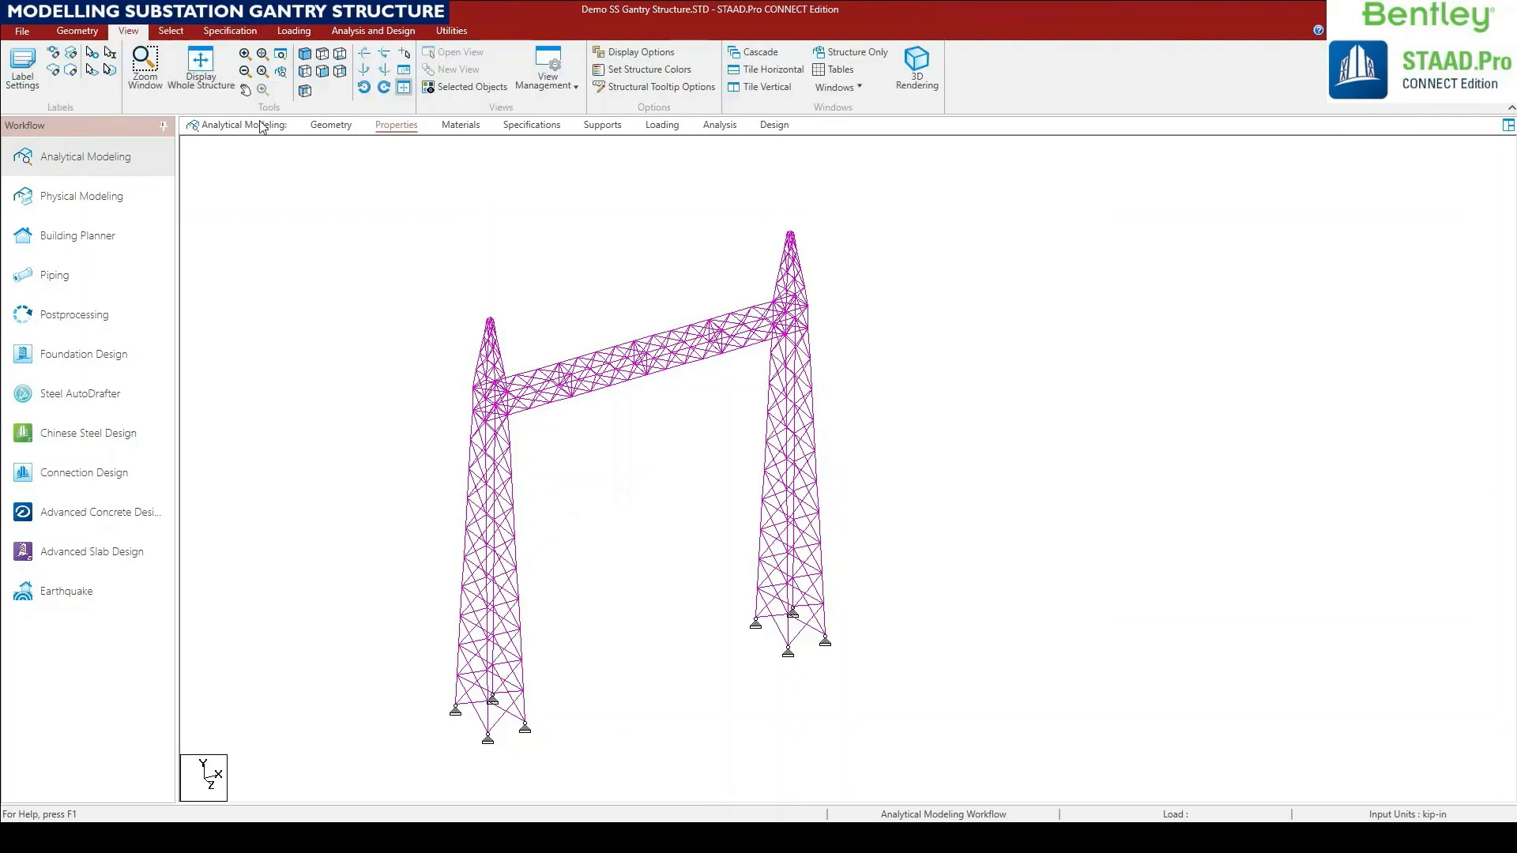
click(321, 74)
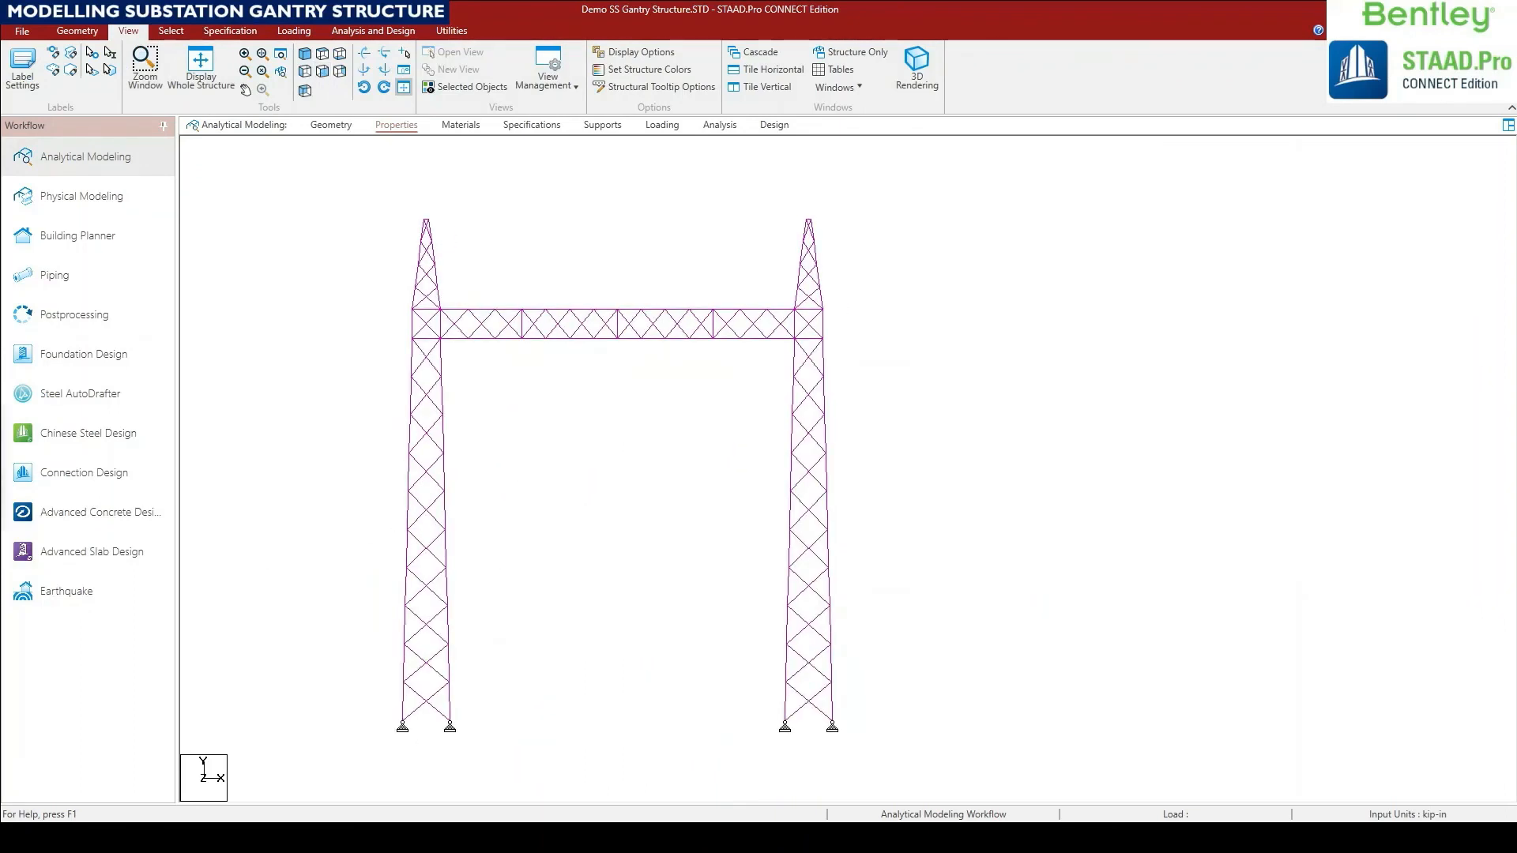
scroll(387, 523, down, 1)
middle_drag(680, 566, 545, 581)
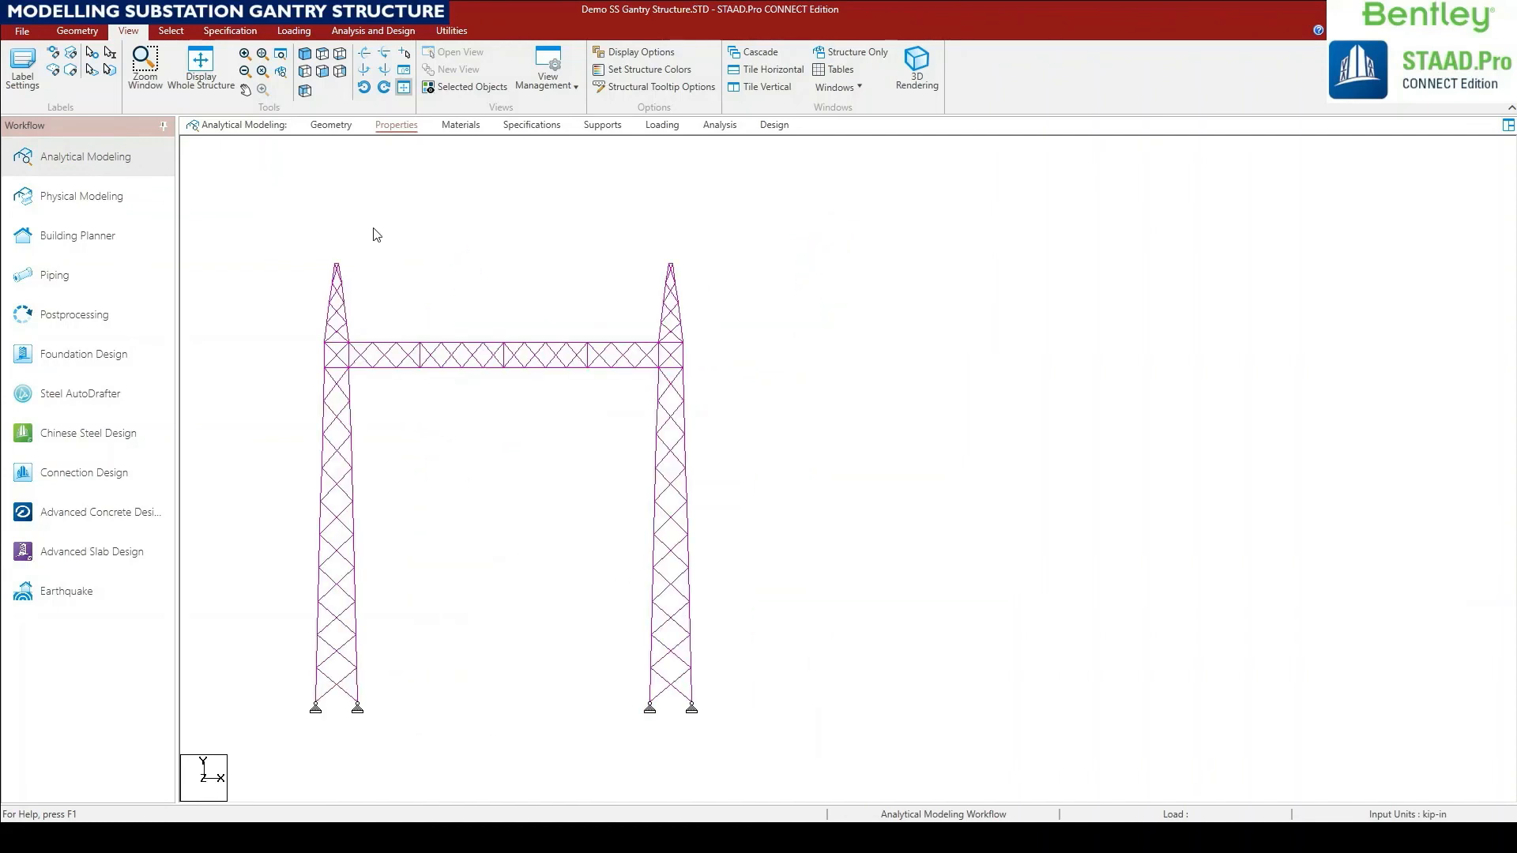
drag(373, 191, 823, 738)
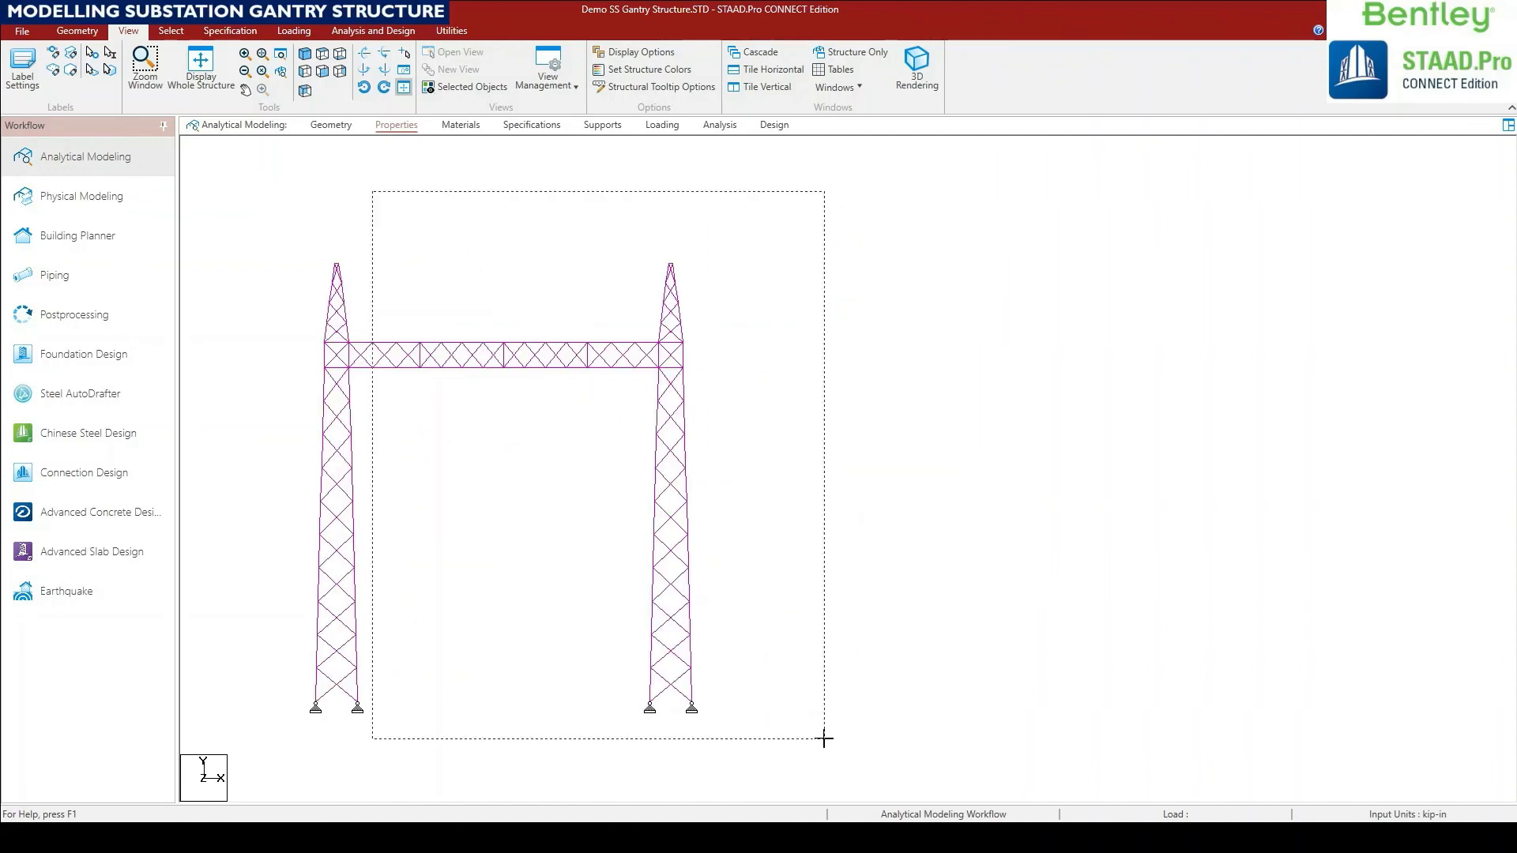
drag(354, 237, 764, 493)
click(705, 372)
drag(839, 732, 623, 220)
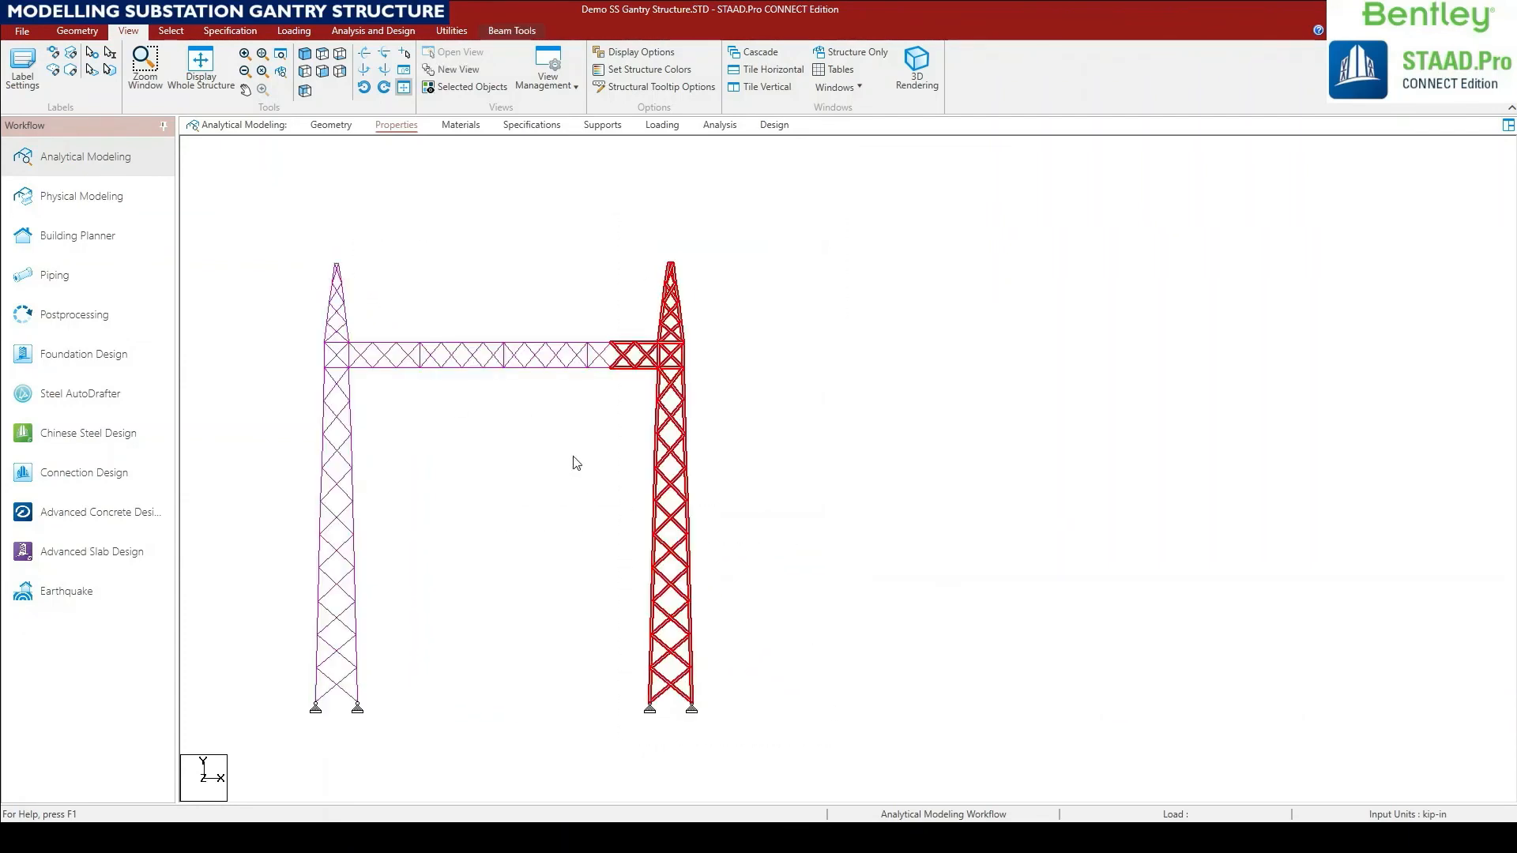
Add the rest of the gantry beam to the selection, leaving out the tower at the -X end.
scroll(383, 295, up, 2)
middle_drag(382, 295, 633, 392)
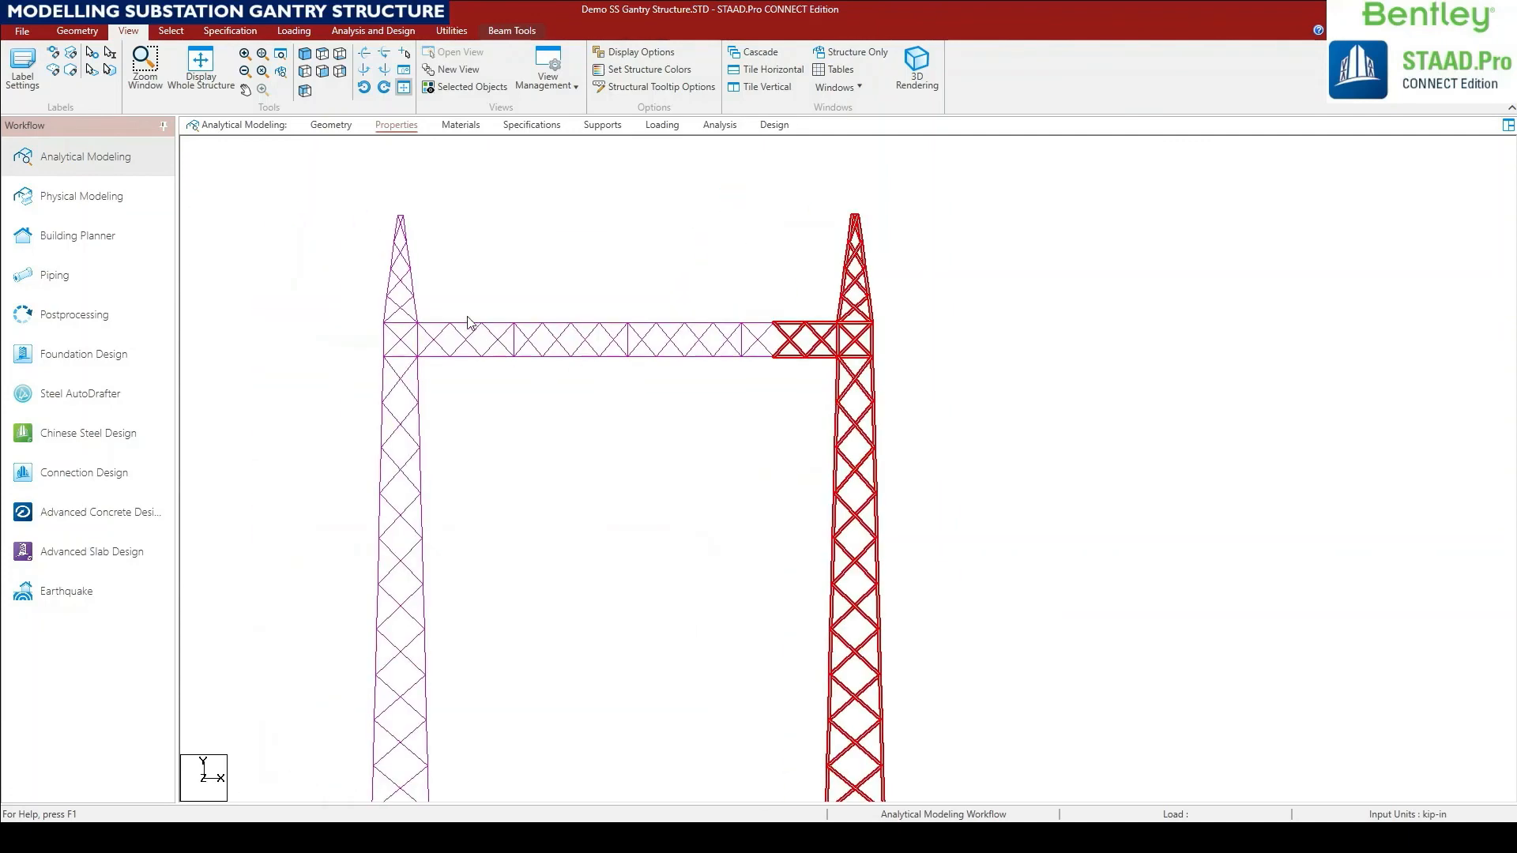
drag(422, 301, 778, 419)
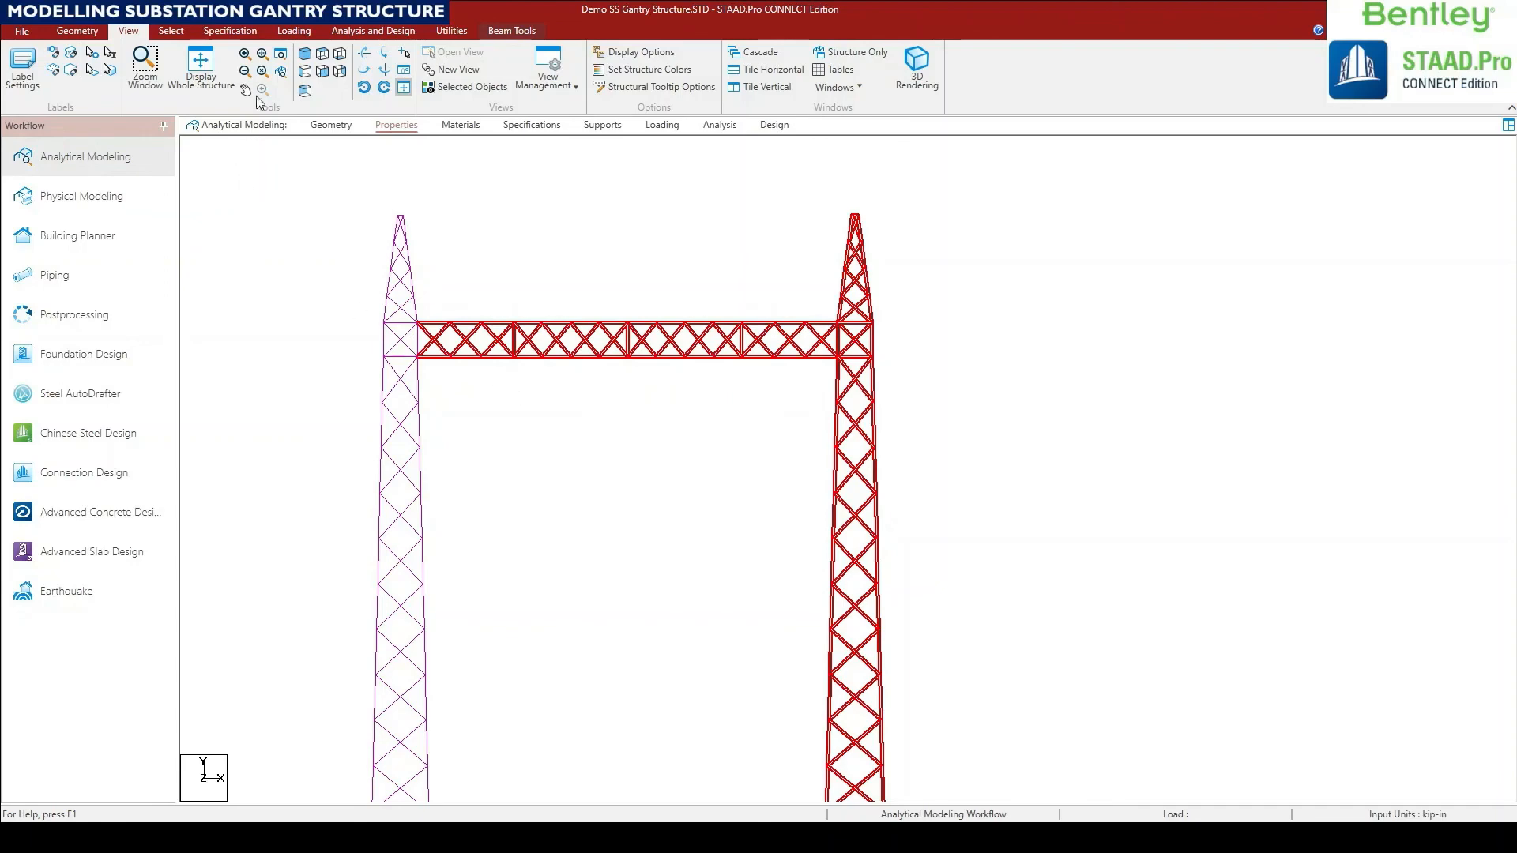
Copy the selected tower and gantry beam, paste them with a move of 16 m in X, and clear the selection.
click(304, 54)
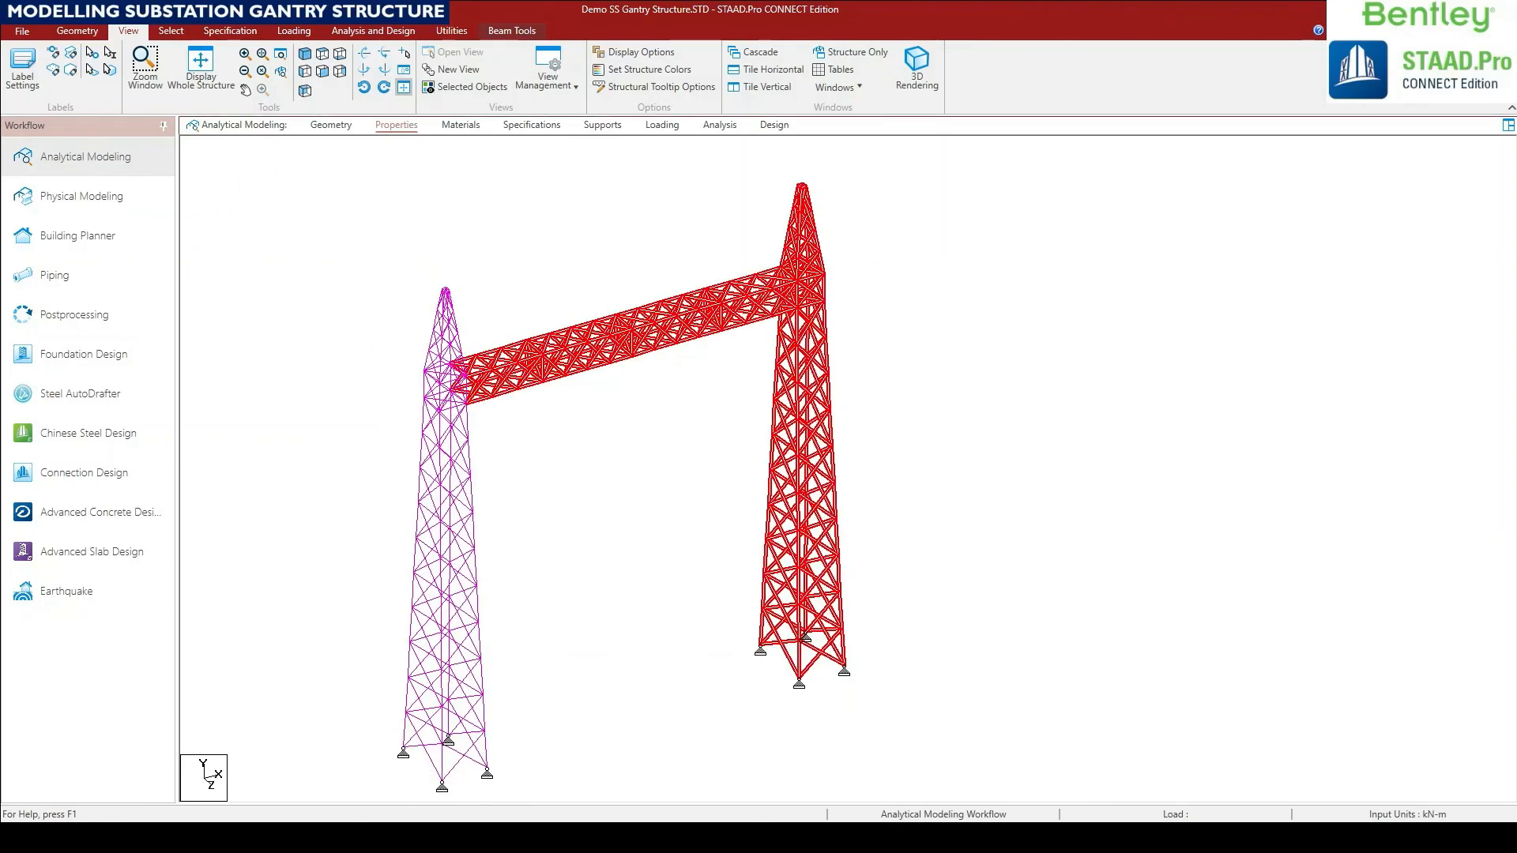
middle_drag(536, 567, 530, 570)
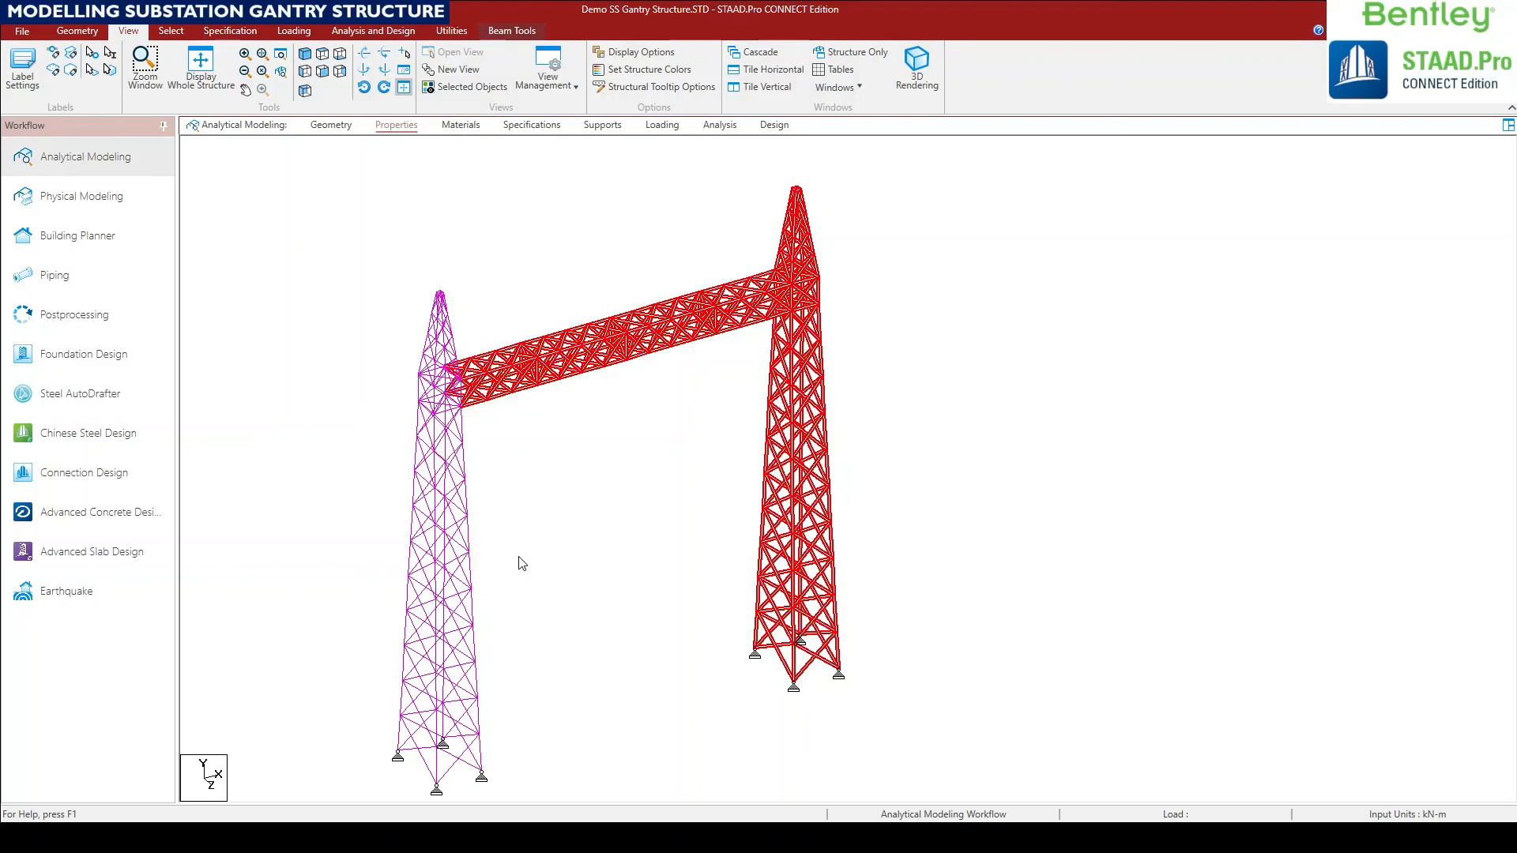
key(ctrl+v)
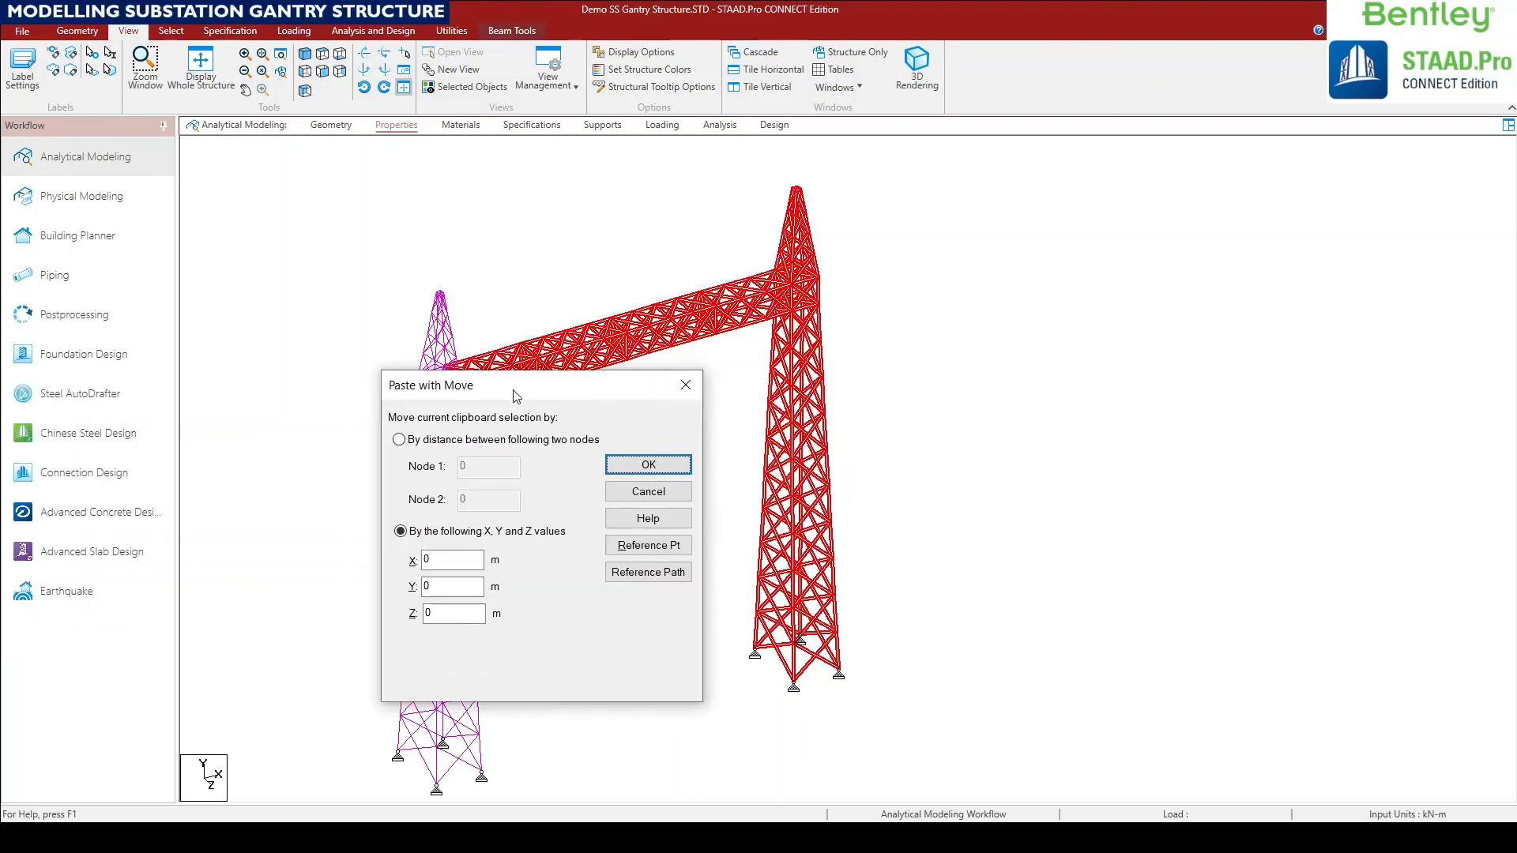
text(16)
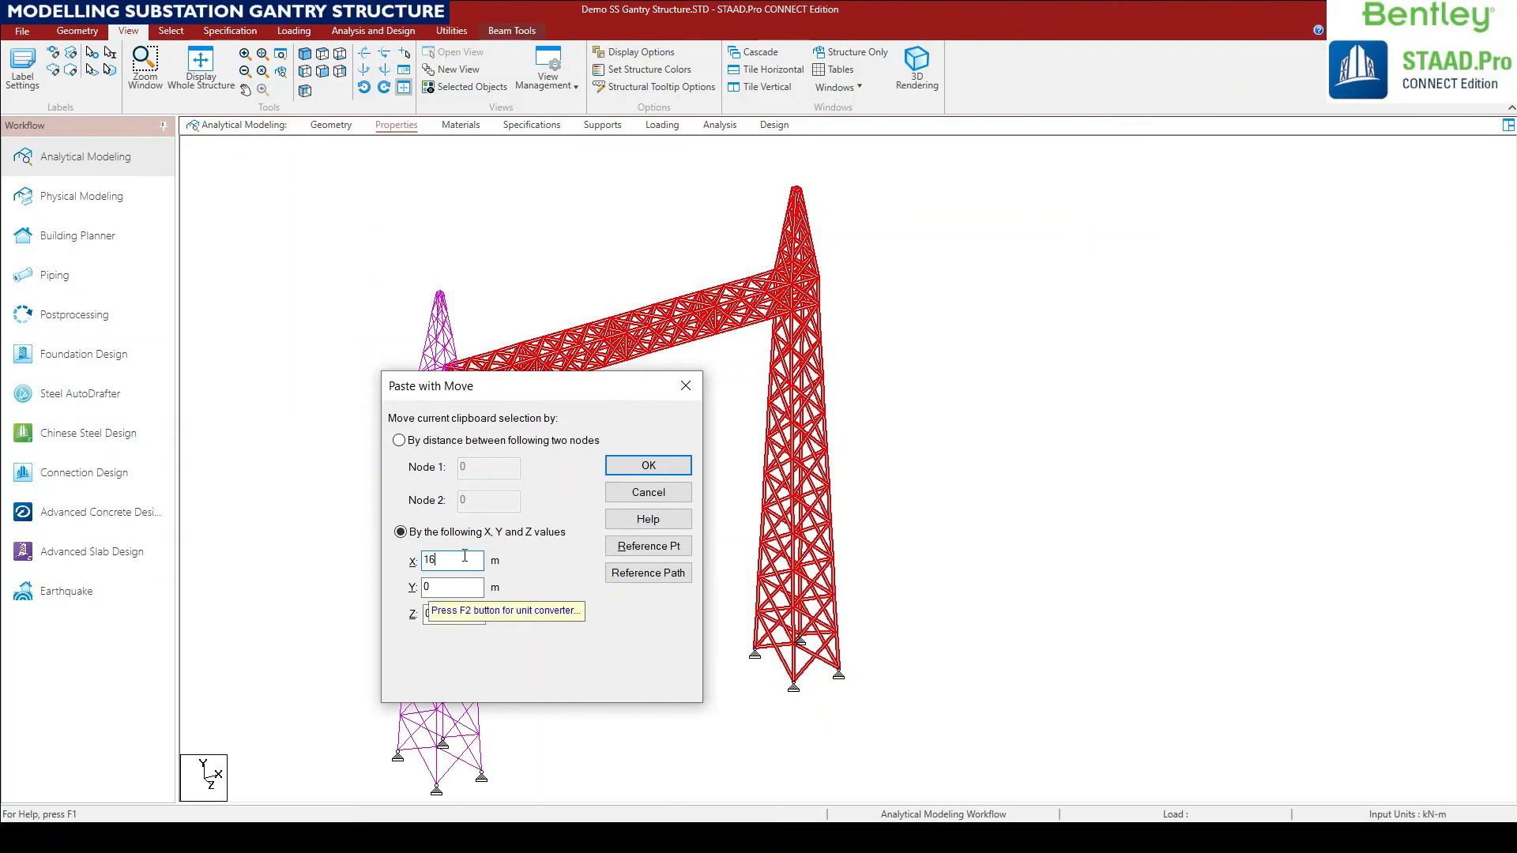
click(644, 466)
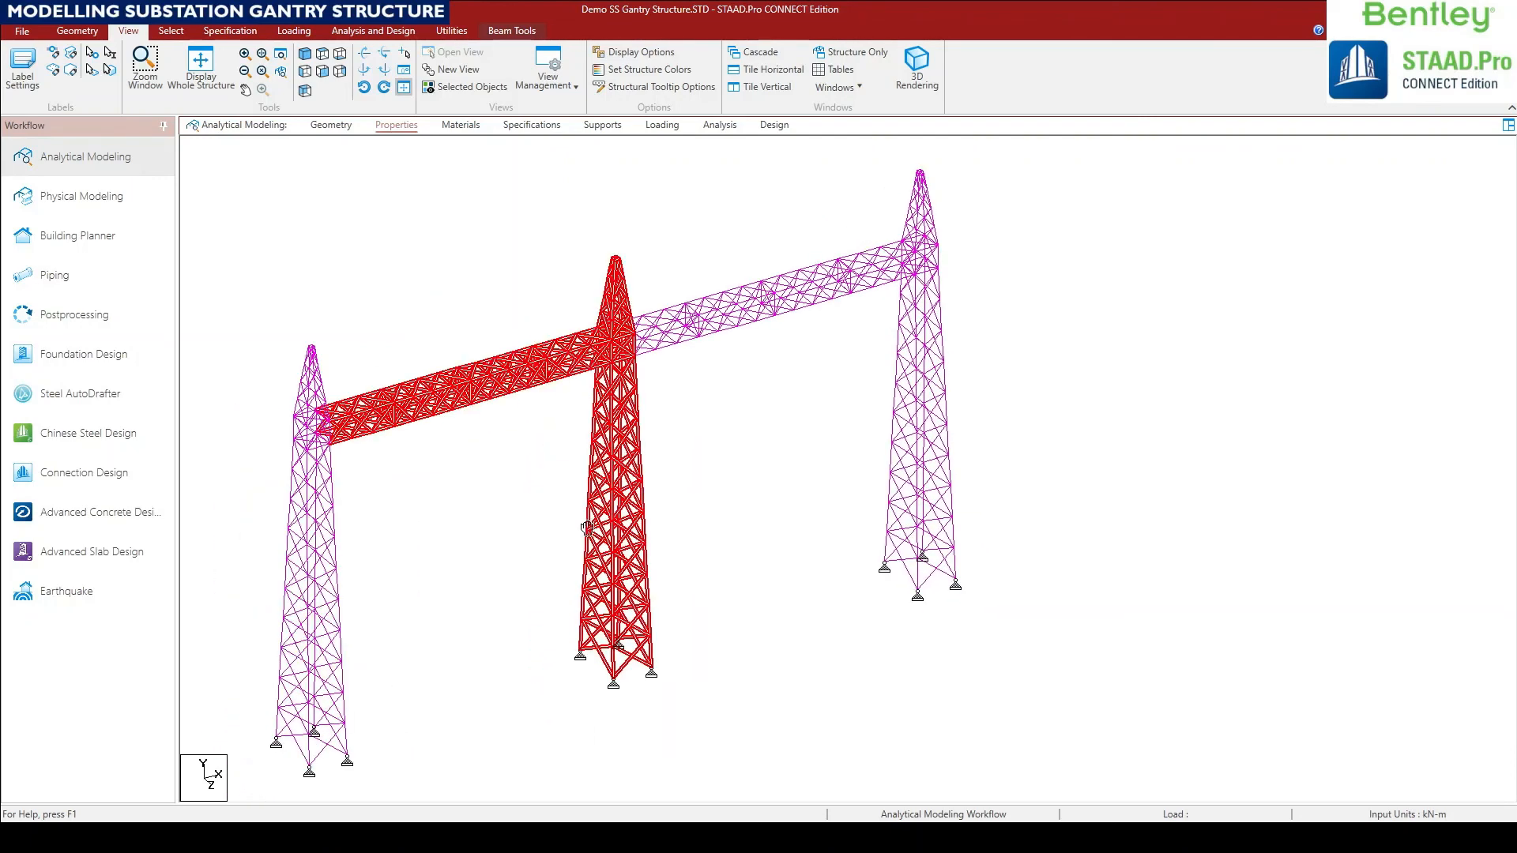
middle_drag(599, 535, 592, 549)
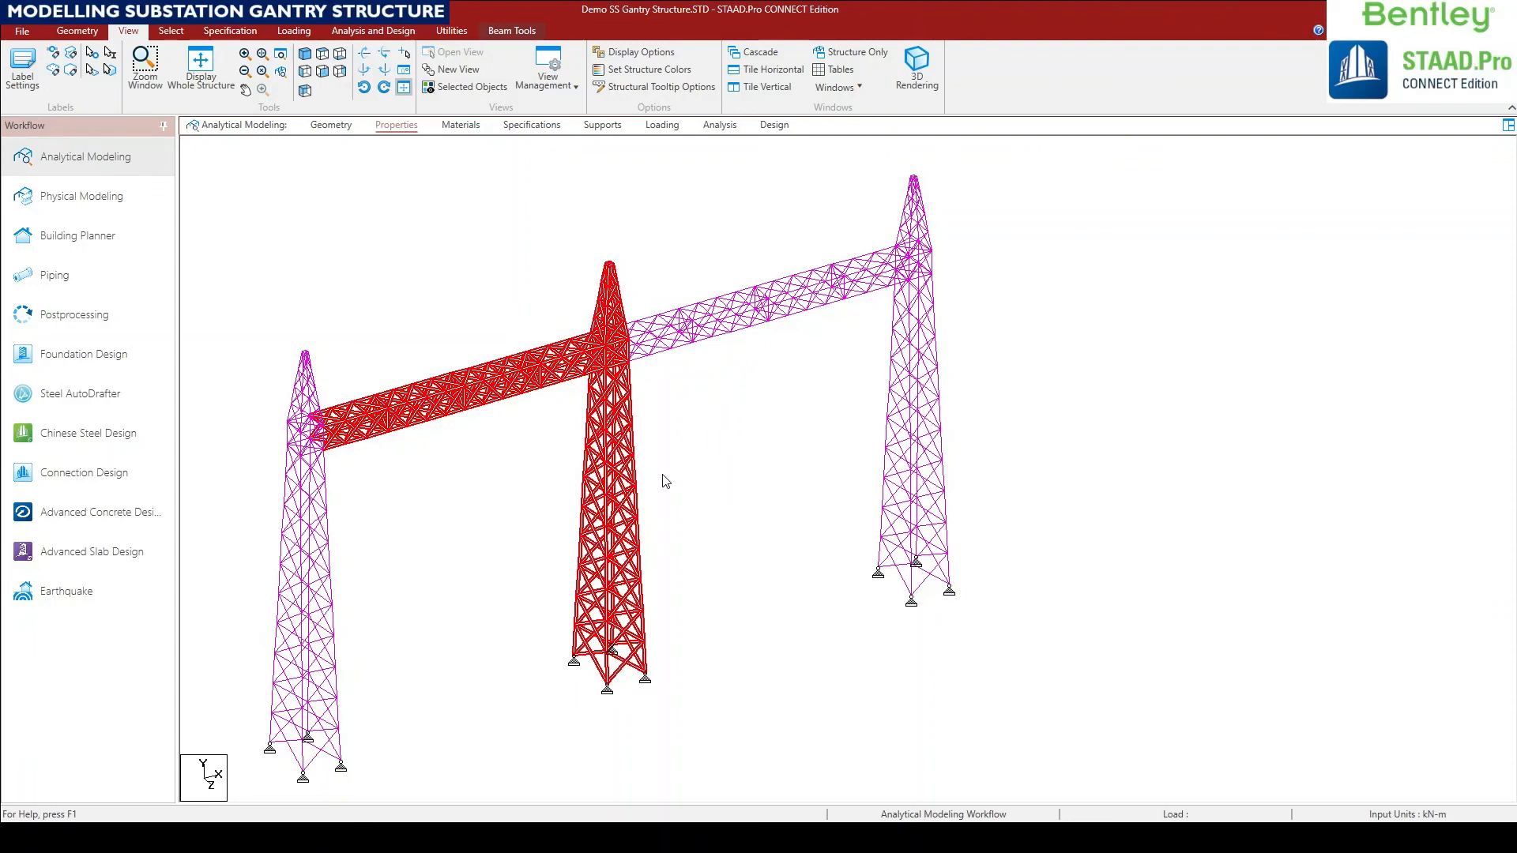
middle_drag(667, 471, 708, 489)
click(533, 522)
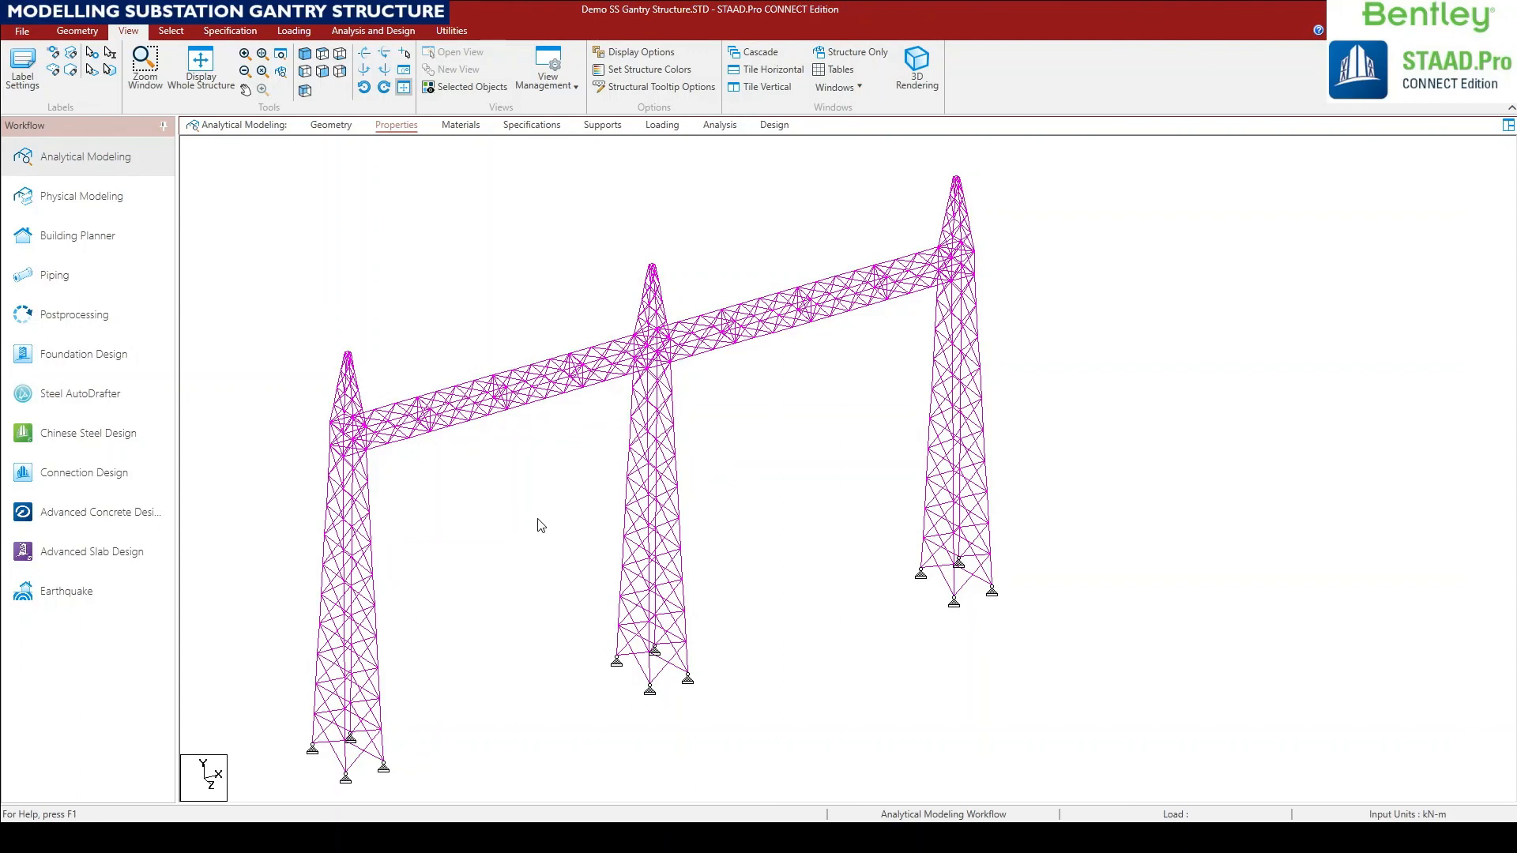